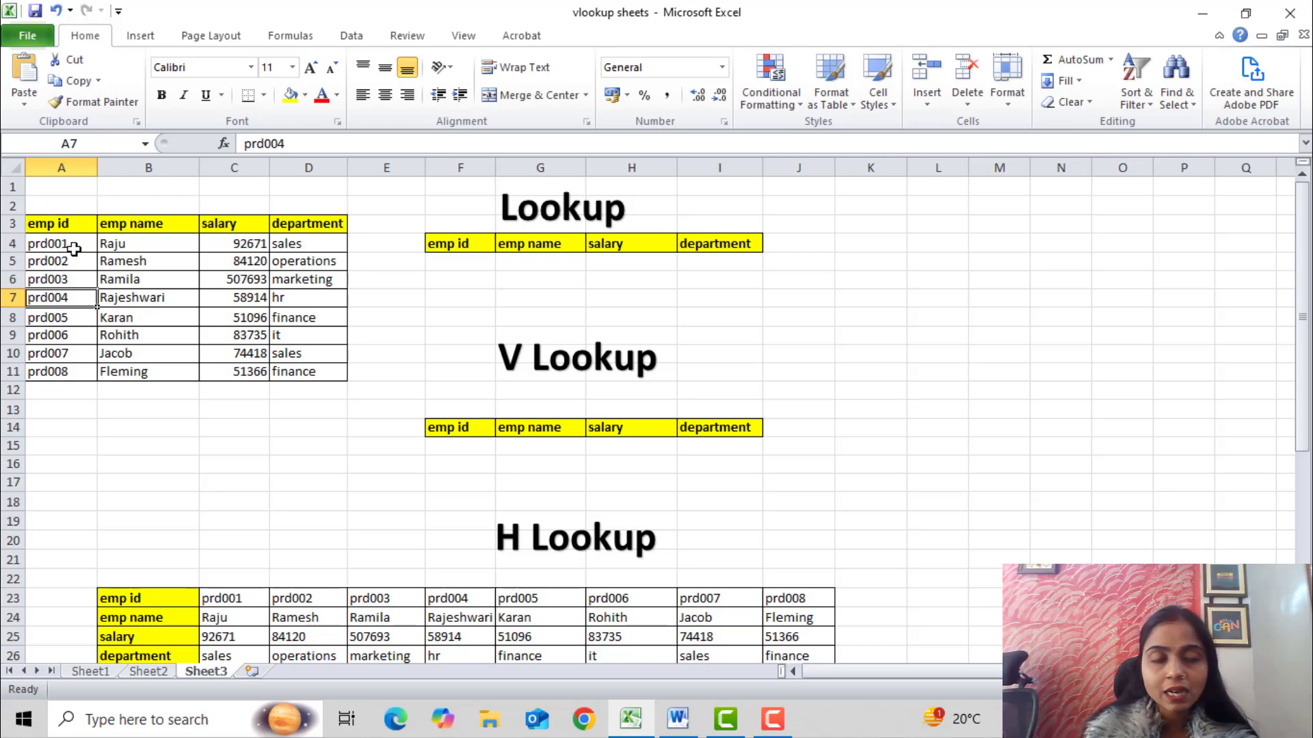
# Step: Enter the fourth employee's emp id from the source table into cell F5 of the Lookup table
pyautogui.click(75, 245)
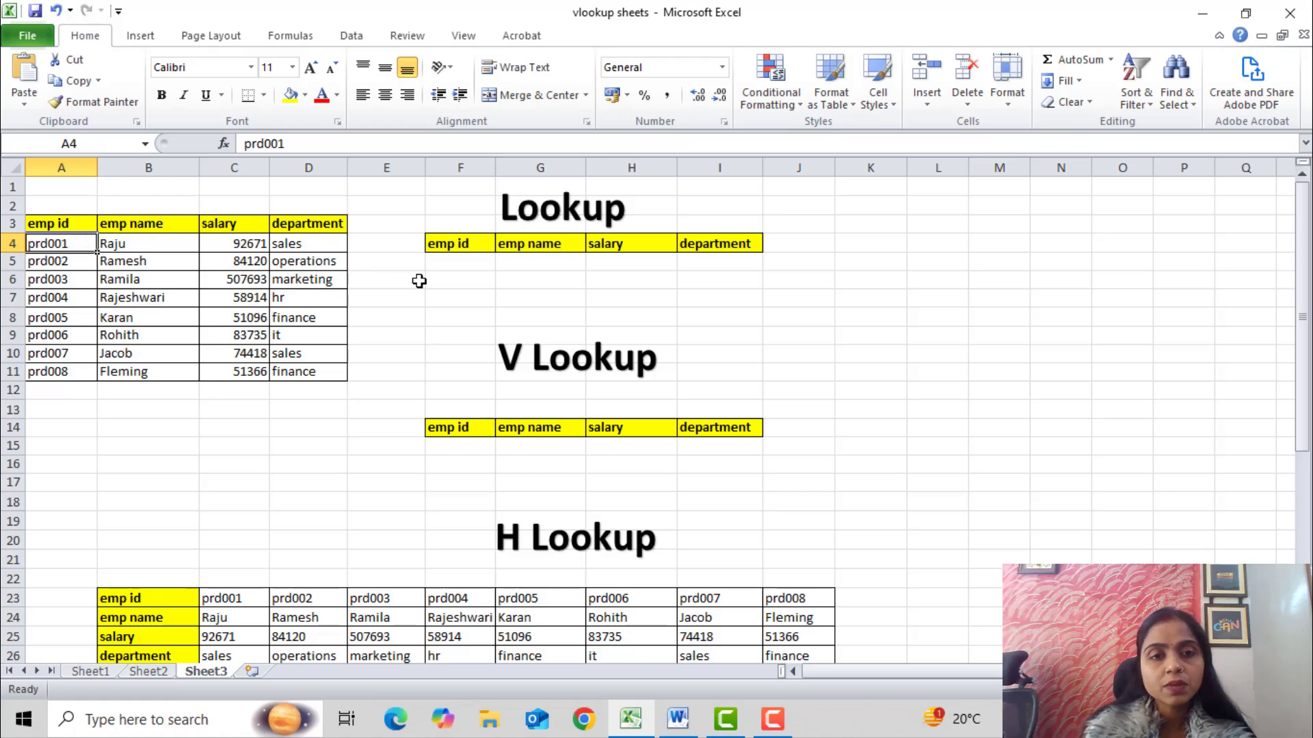
pyautogui.click(455, 265)
pyautogui.click(530, 263)
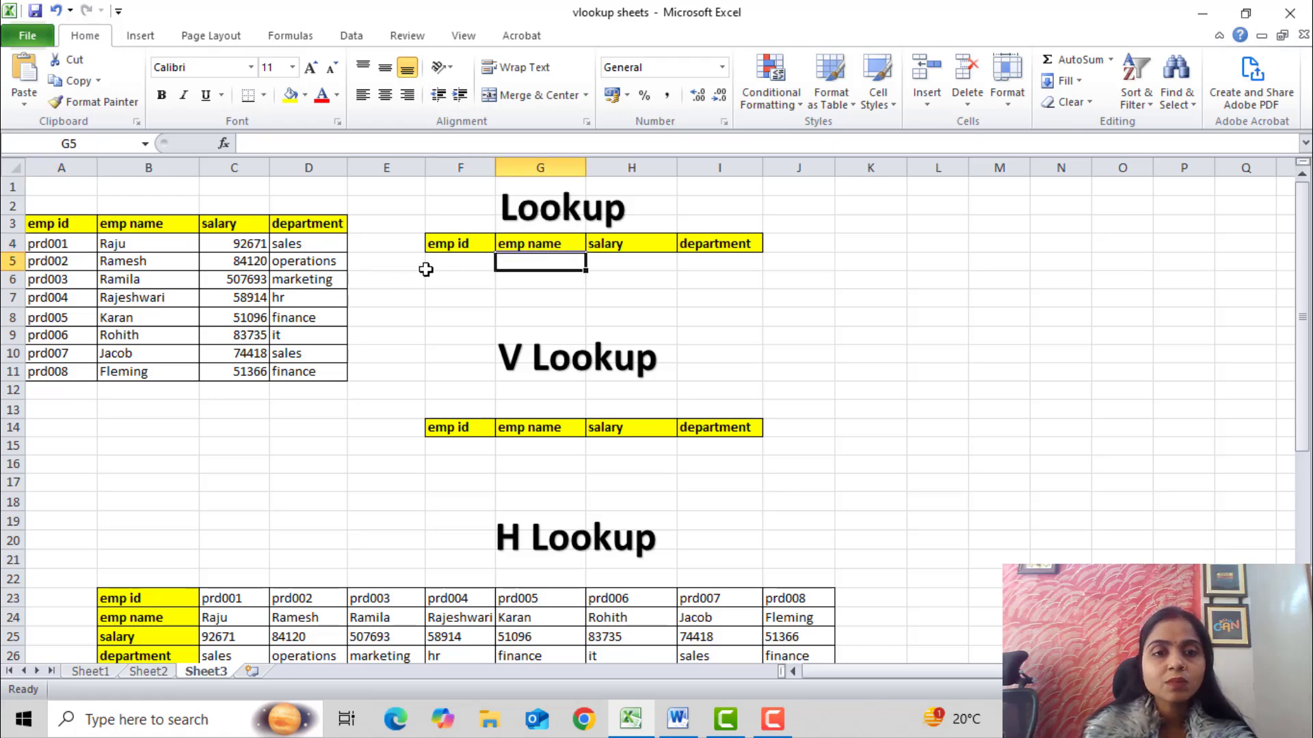
pyautogui.click(479, 267)
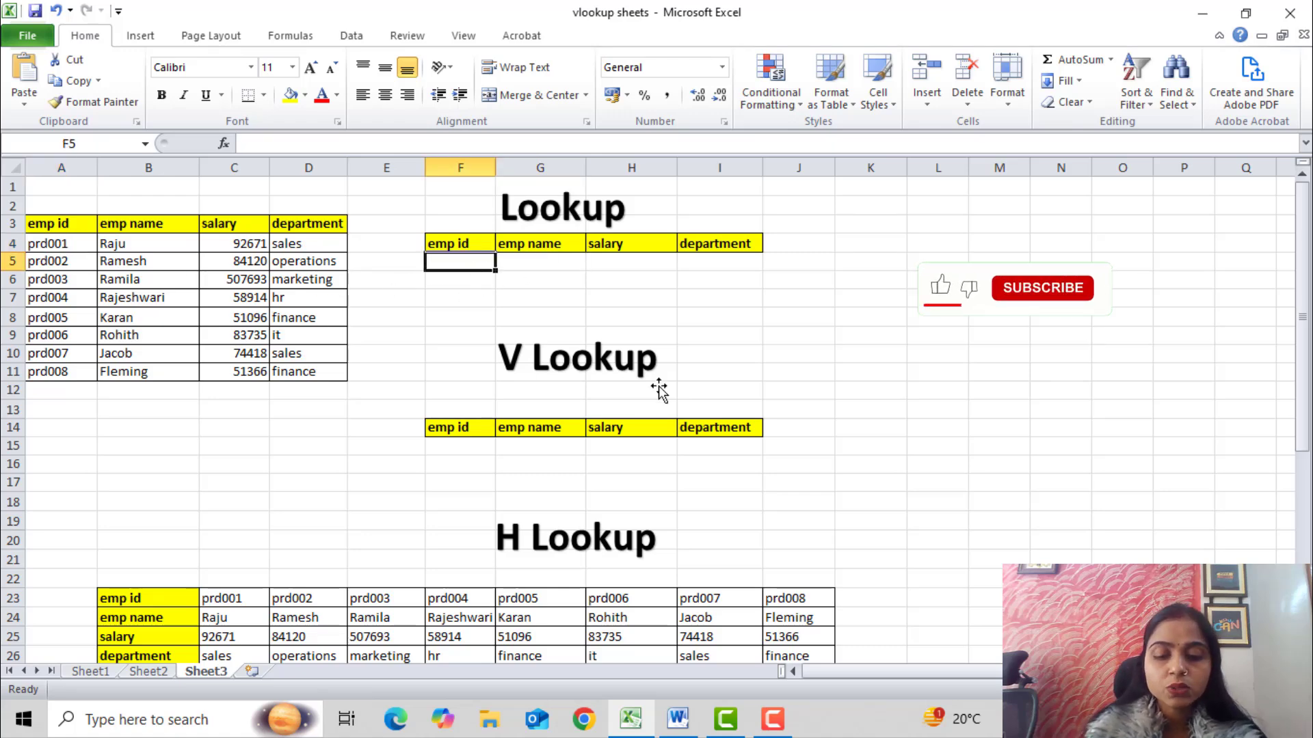
pyautogui.write('prd004')
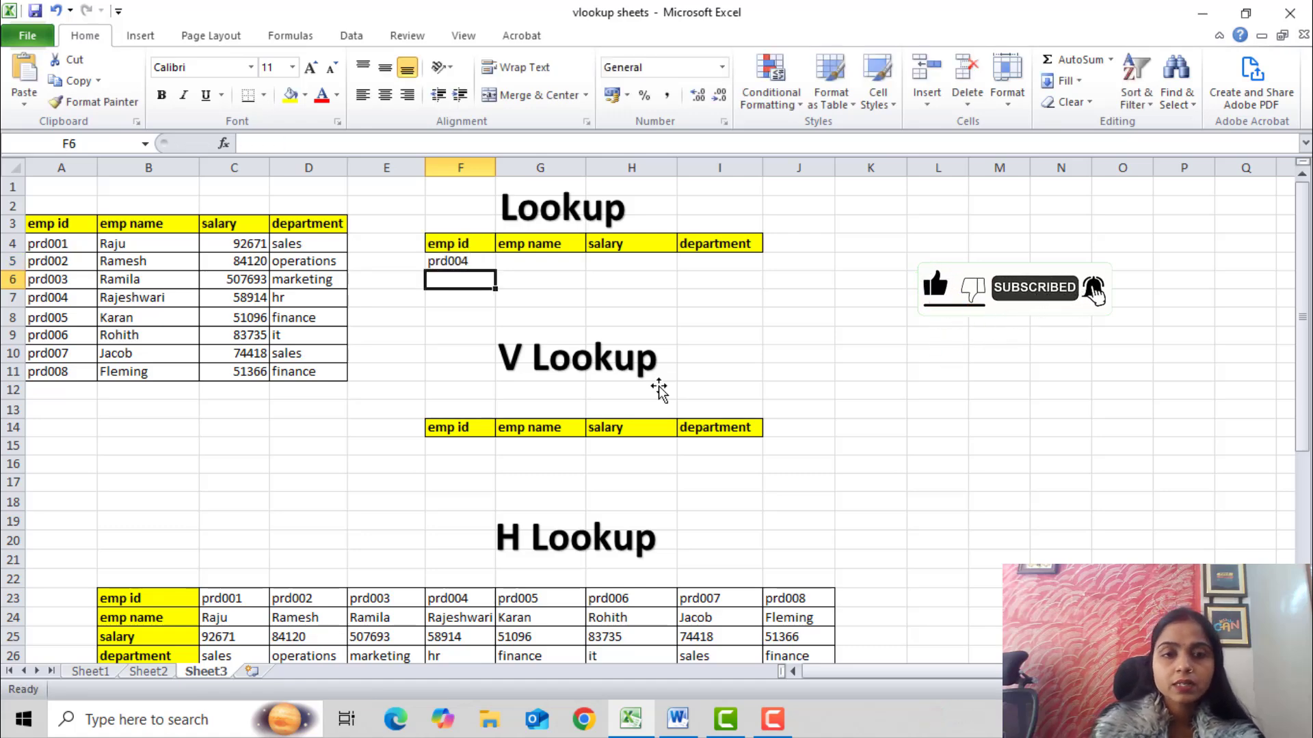
# Step: Begin a LOOKUP formula in the emp name cell G5 with F5 as the lookup value
pyautogui.press('Up')
pyautogui.press('Right')
pyautogui.press('Right')
pyautogui.press('Right')
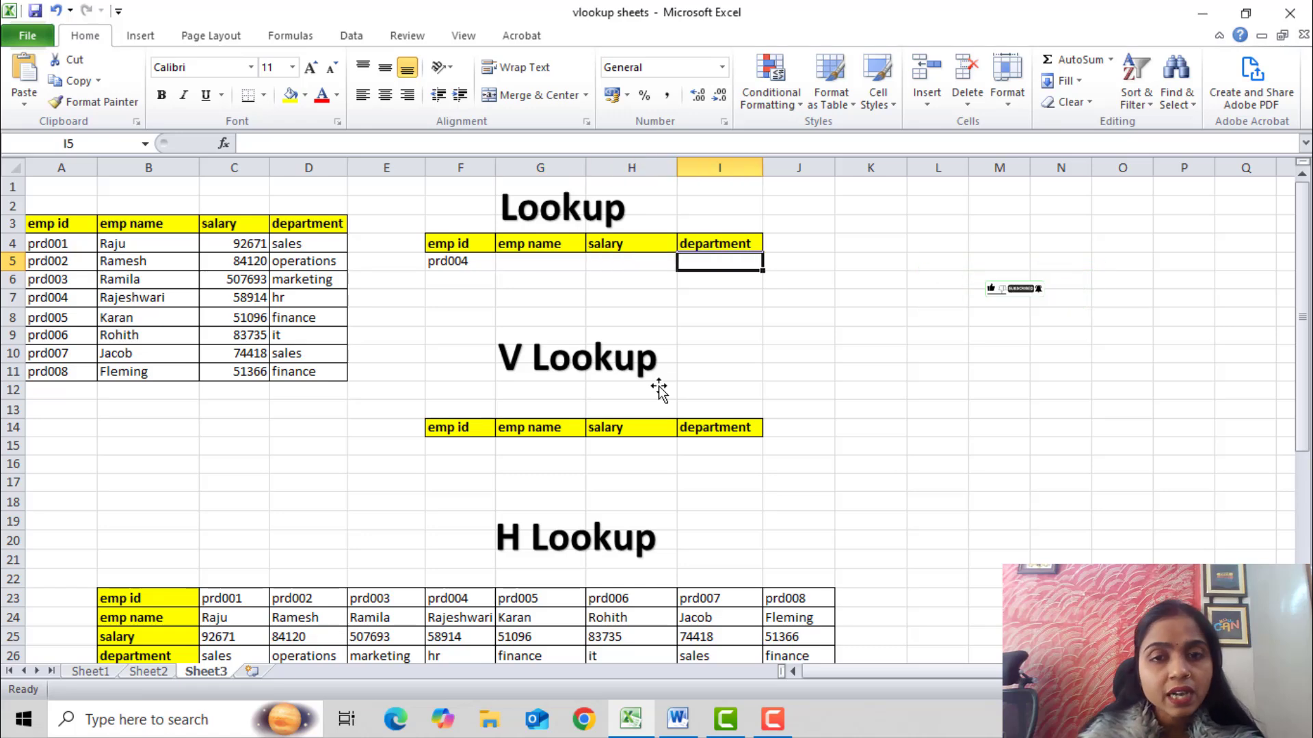
pyautogui.press('Left')
pyautogui.press('Left')
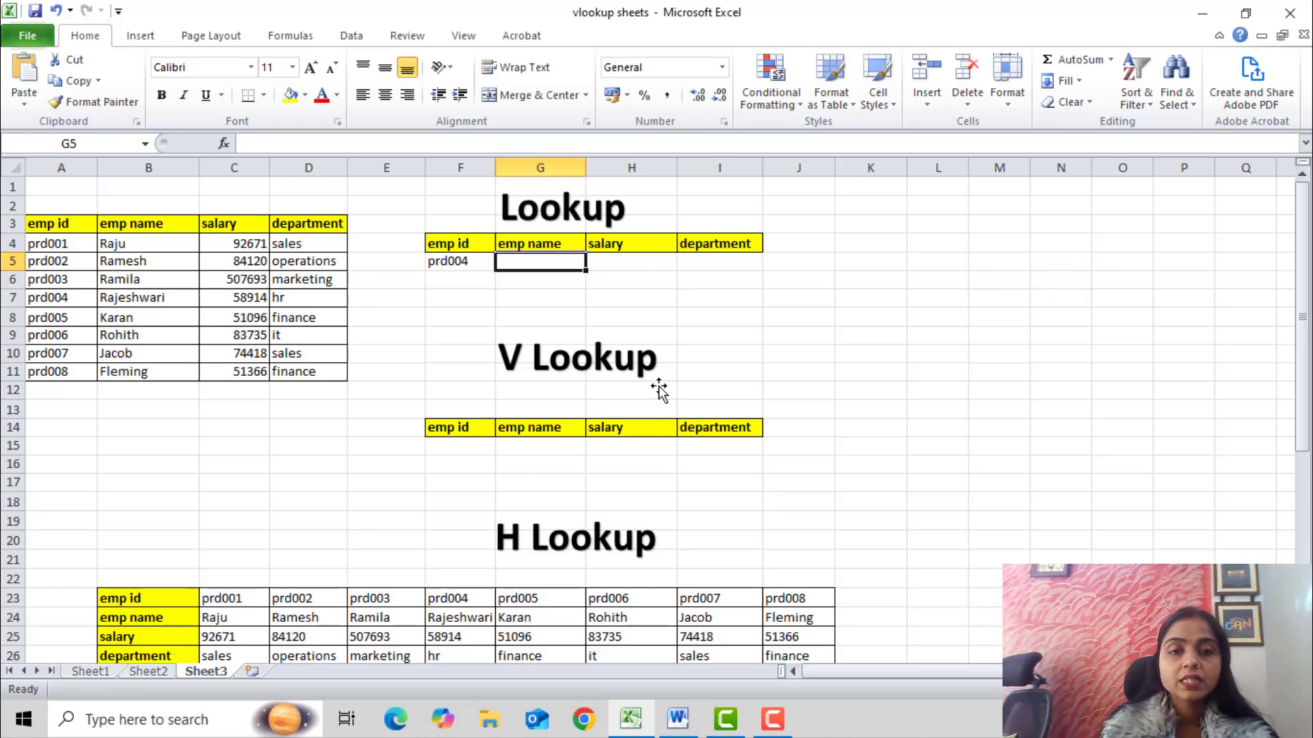
pyautogui.write('=look')
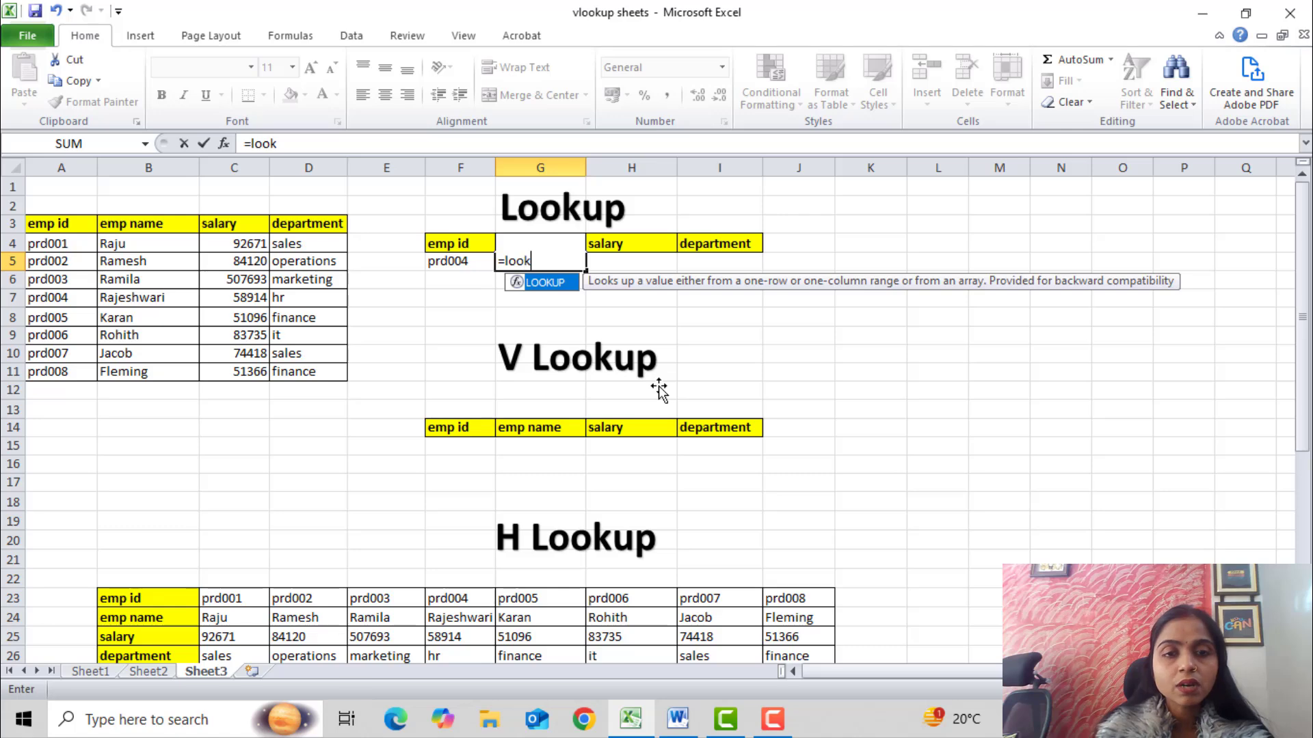
pyautogui.press('Tab')
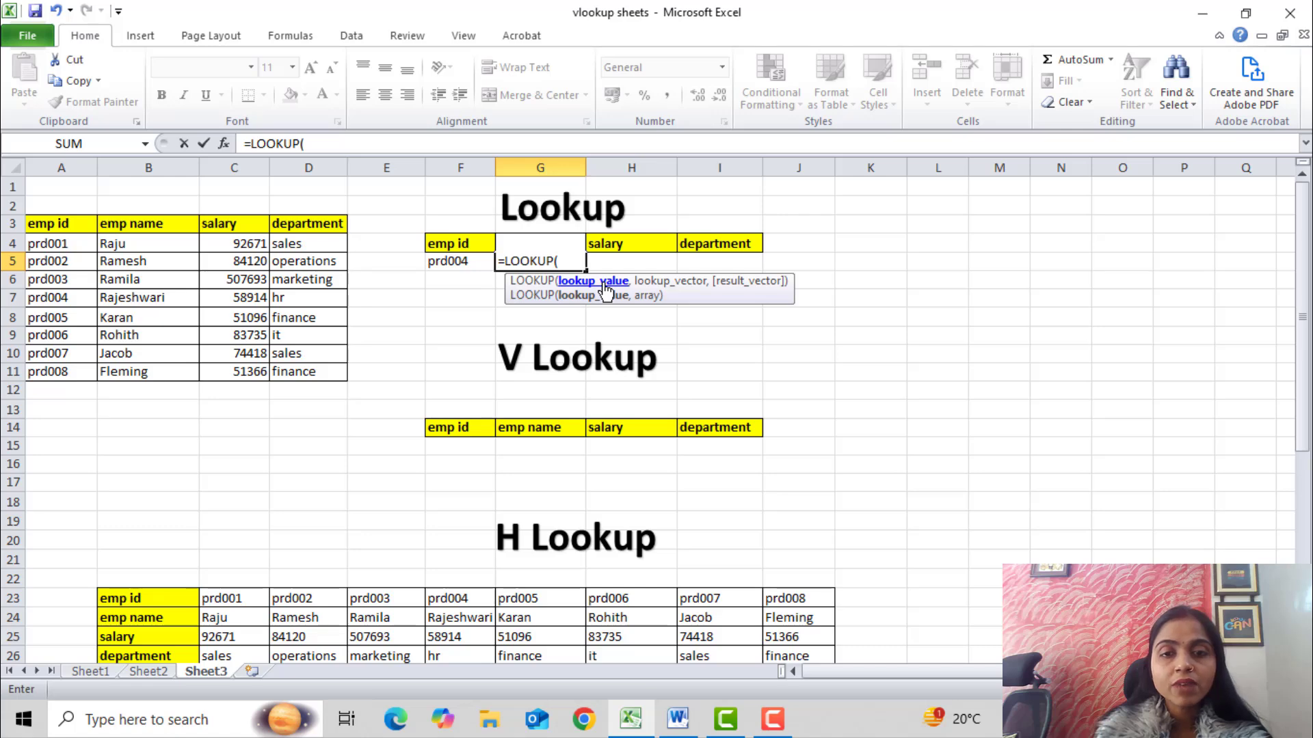
pyautogui.click(447, 260)
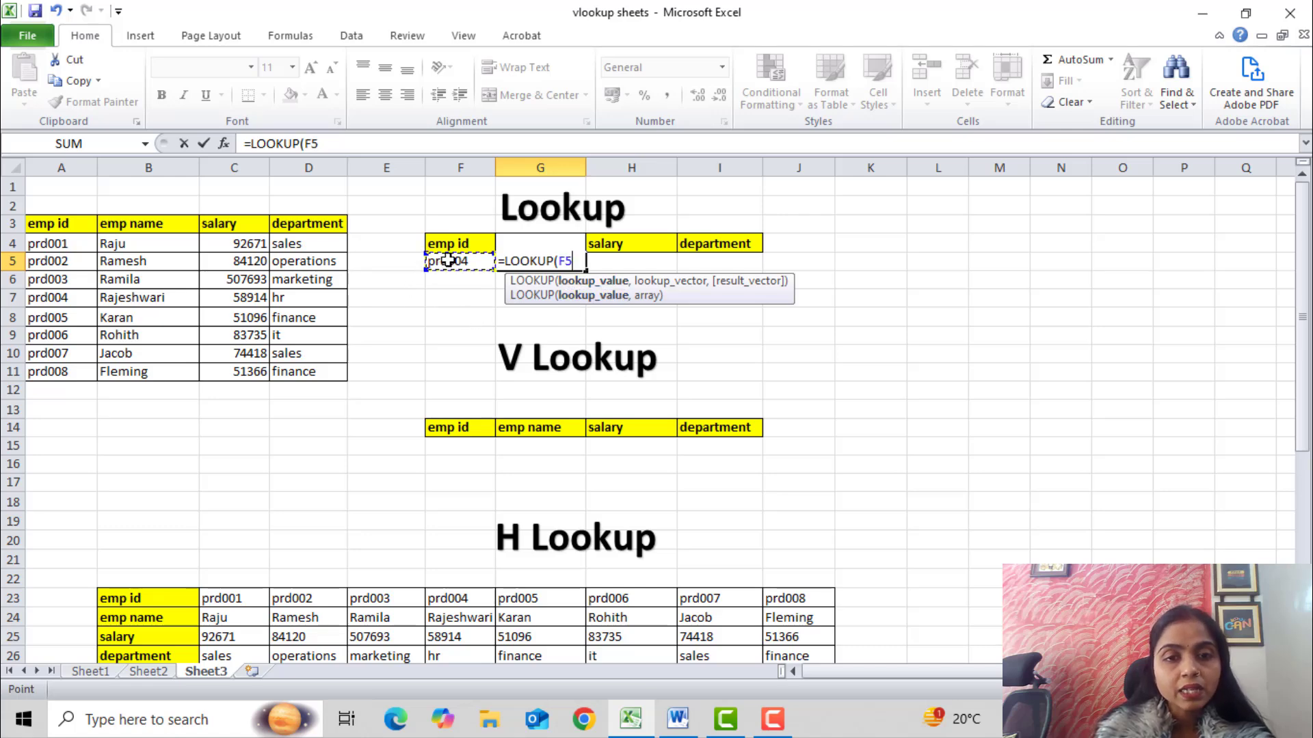
pyautogui.write(',')
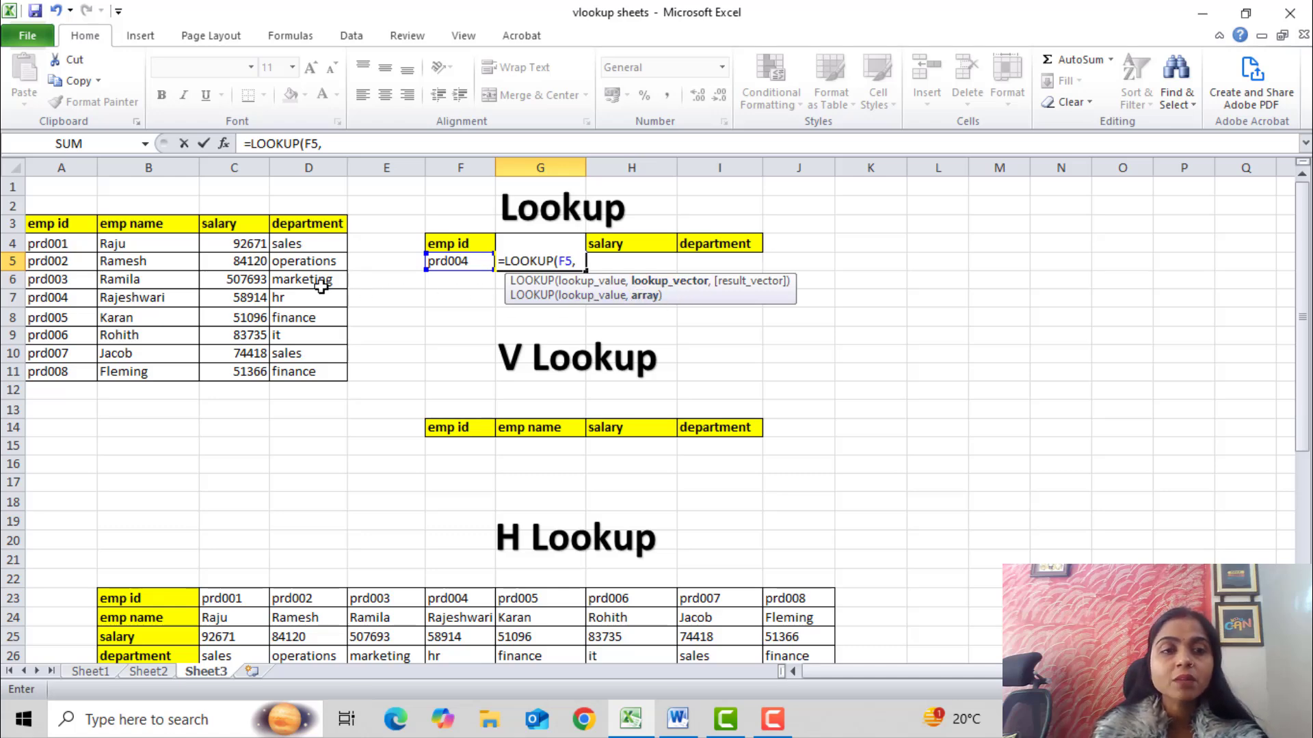
# Step: Complete the emp name formula in G5 with A3:B11 as the lookup array
pyautogui.click(76, 225)
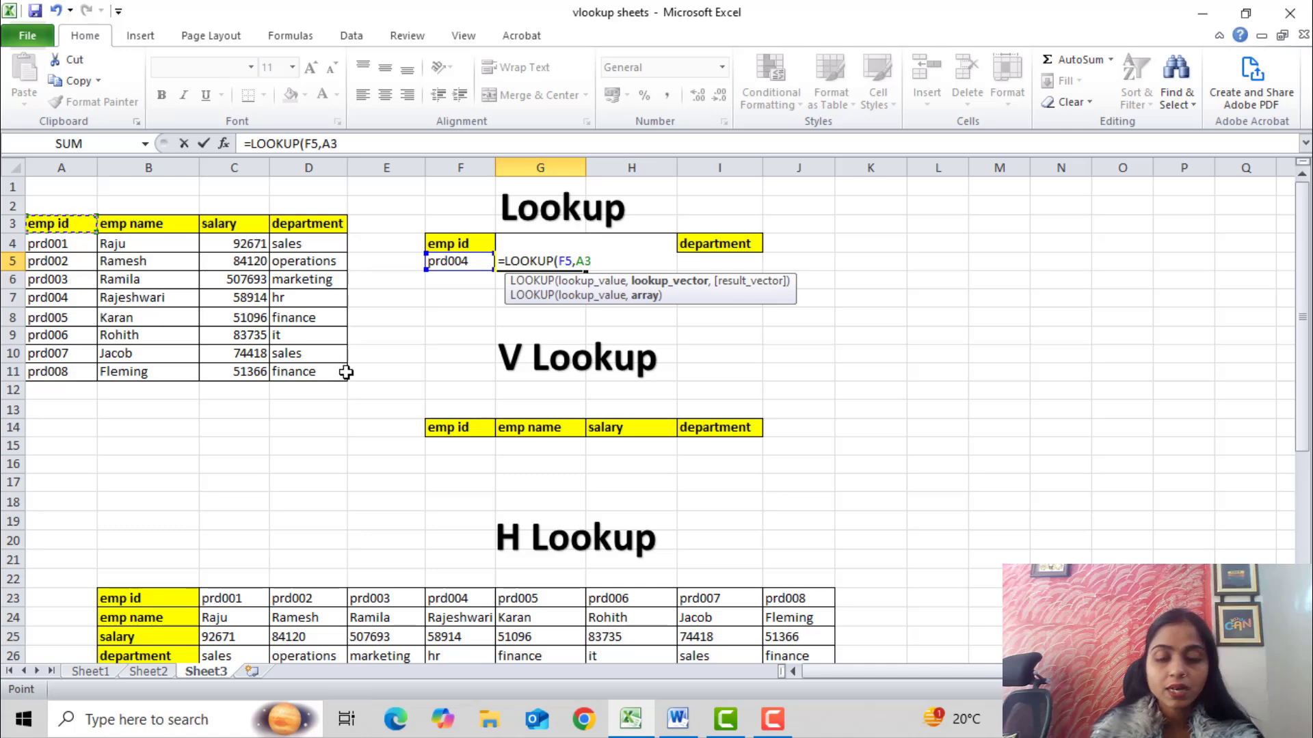
pyautogui.hotkey('shift', 'Down')
pyautogui.hotkey('shift', 'Down')
pyautogui.hotkey('shift', 'Down')
pyautogui.hotkey('shift', 'Down')
pyautogui.hotkey('shift', 'Down')
pyautogui.hotkey('shift', 'Down')
pyautogui.hotkey('shift', 'Down')
pyautogui.hotkey('shift', 'Down')
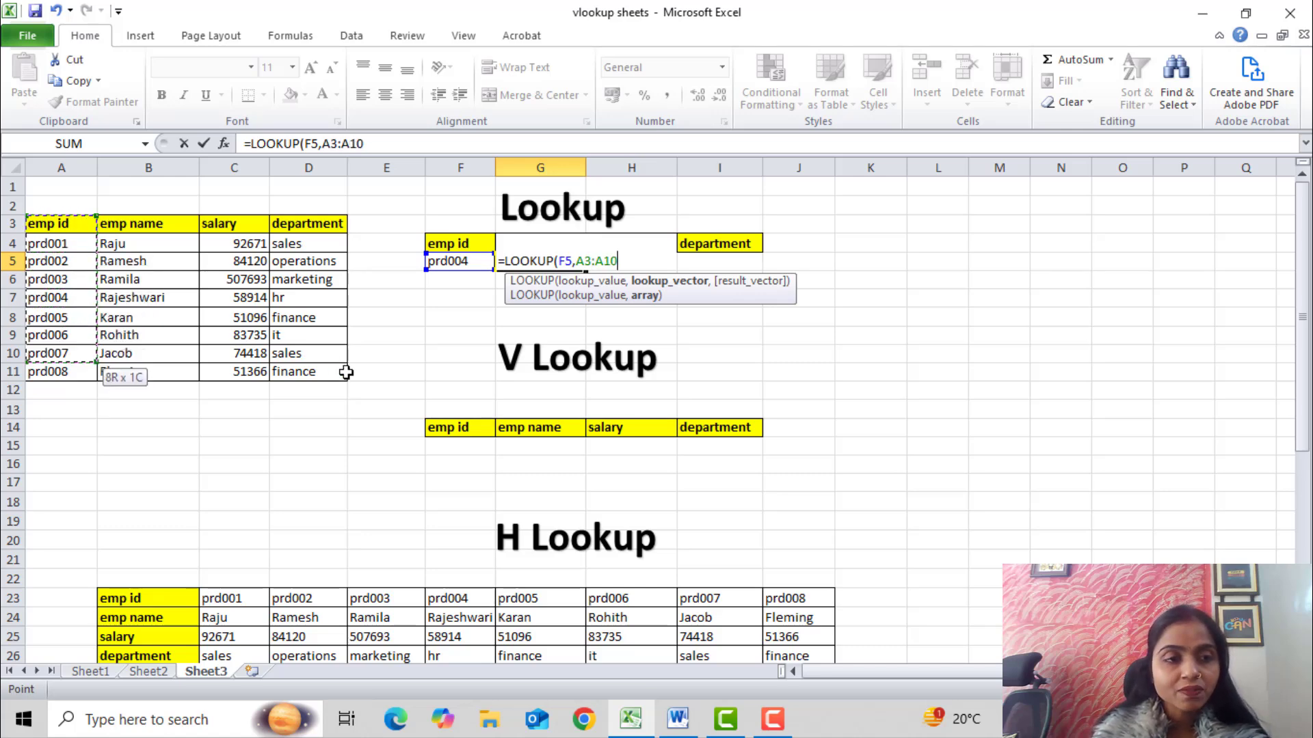
pyautogui.hotkey('shift', 'Right')
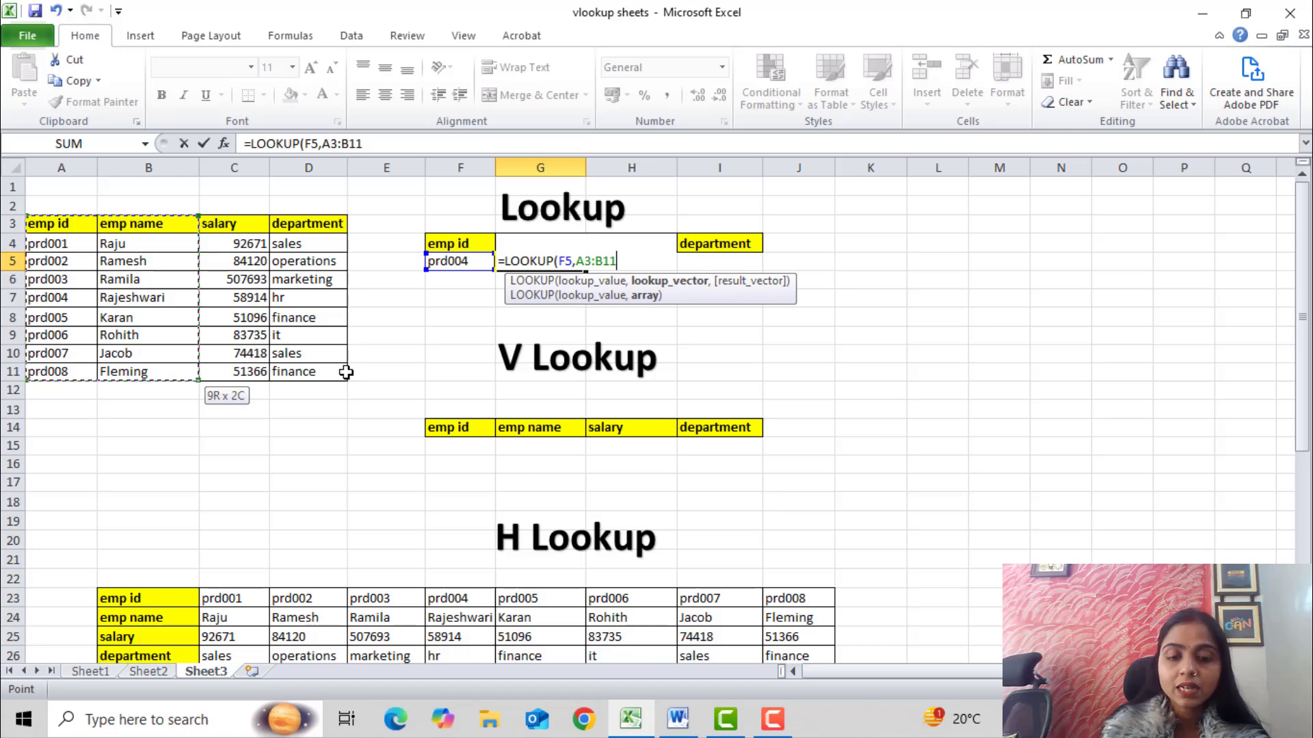
pyautogui.write(')')
pyautogui.press('Return')
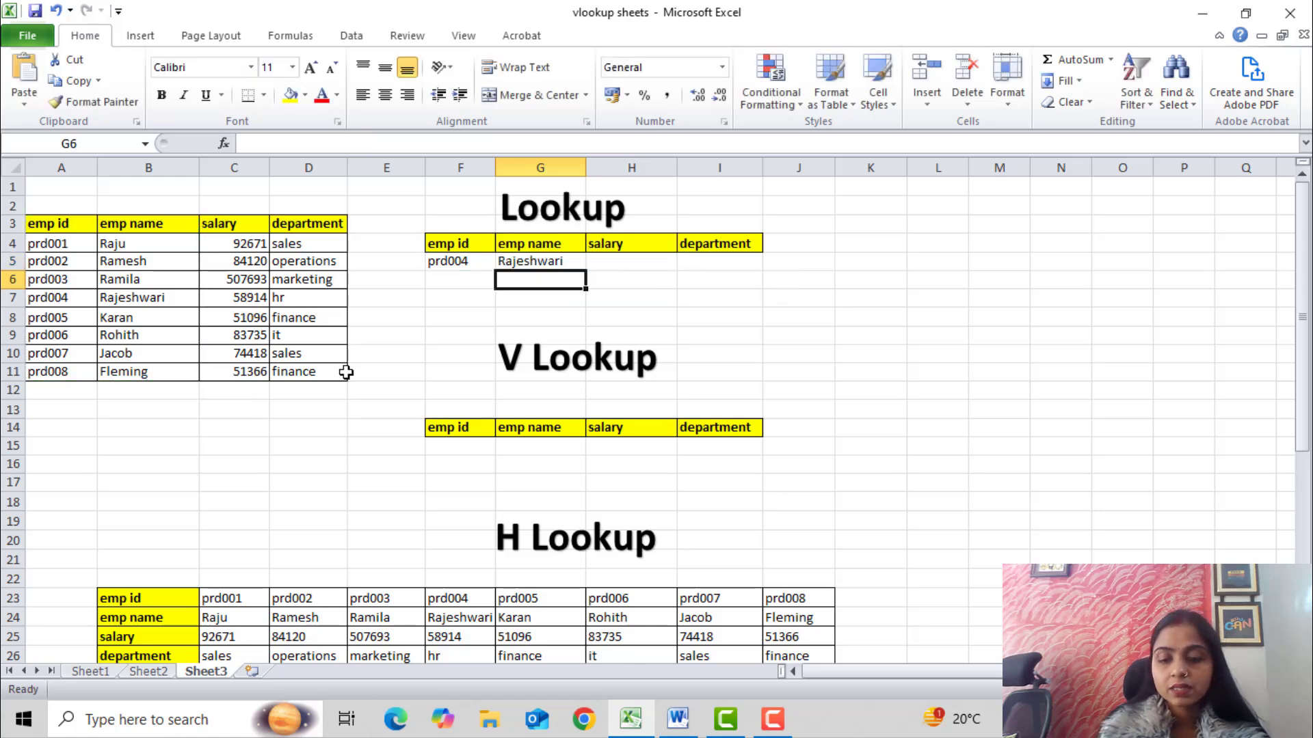
# Step: Compare the LOOKUP result in G5 with the fourth employee's name, salary and department in row 7 of the source table
pyautogui.press('Left')
pyautogui.press('Up')
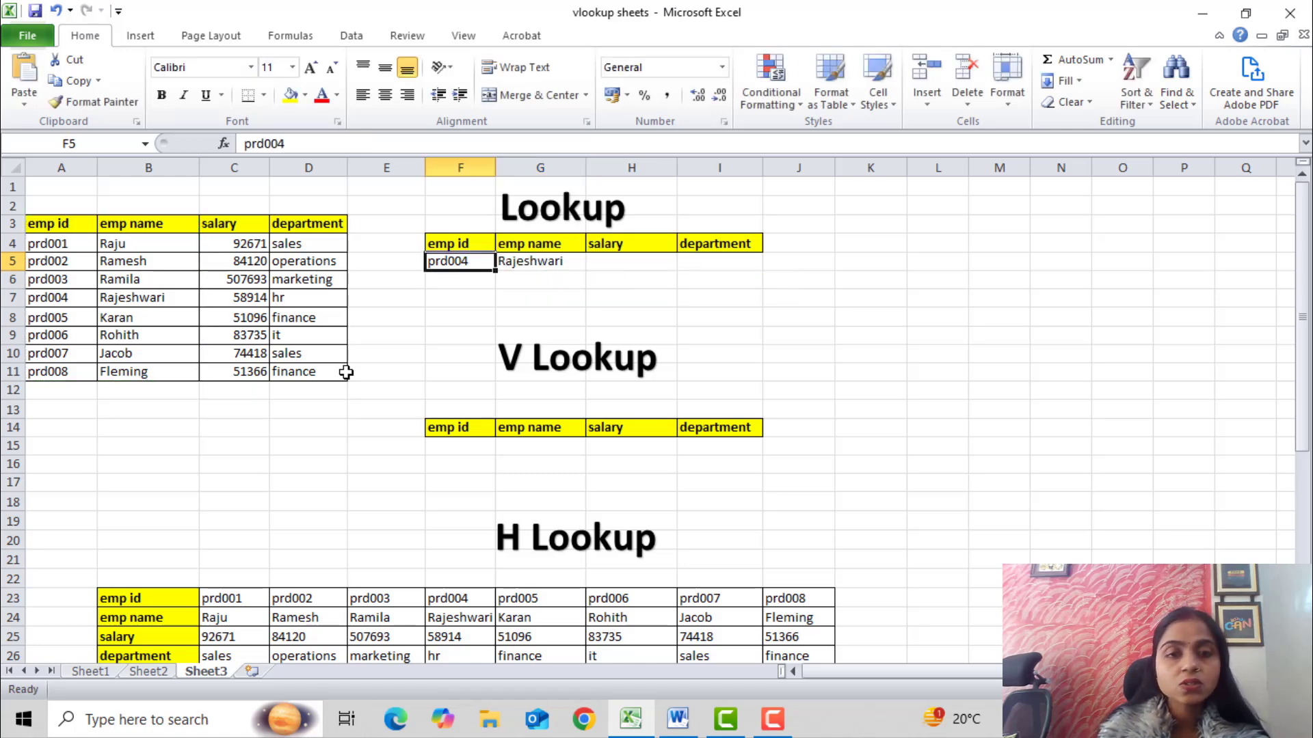
pyautogui.press('Right')
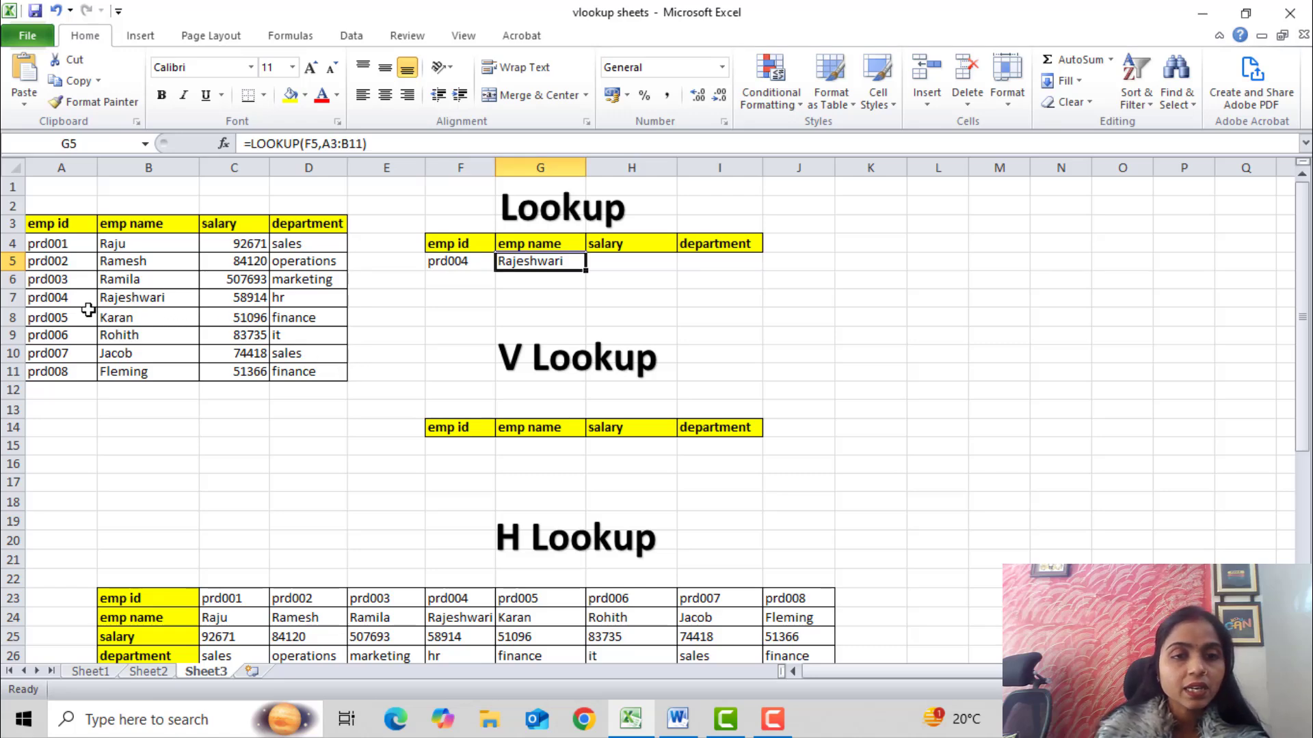
pyautogui.click(137, 304)
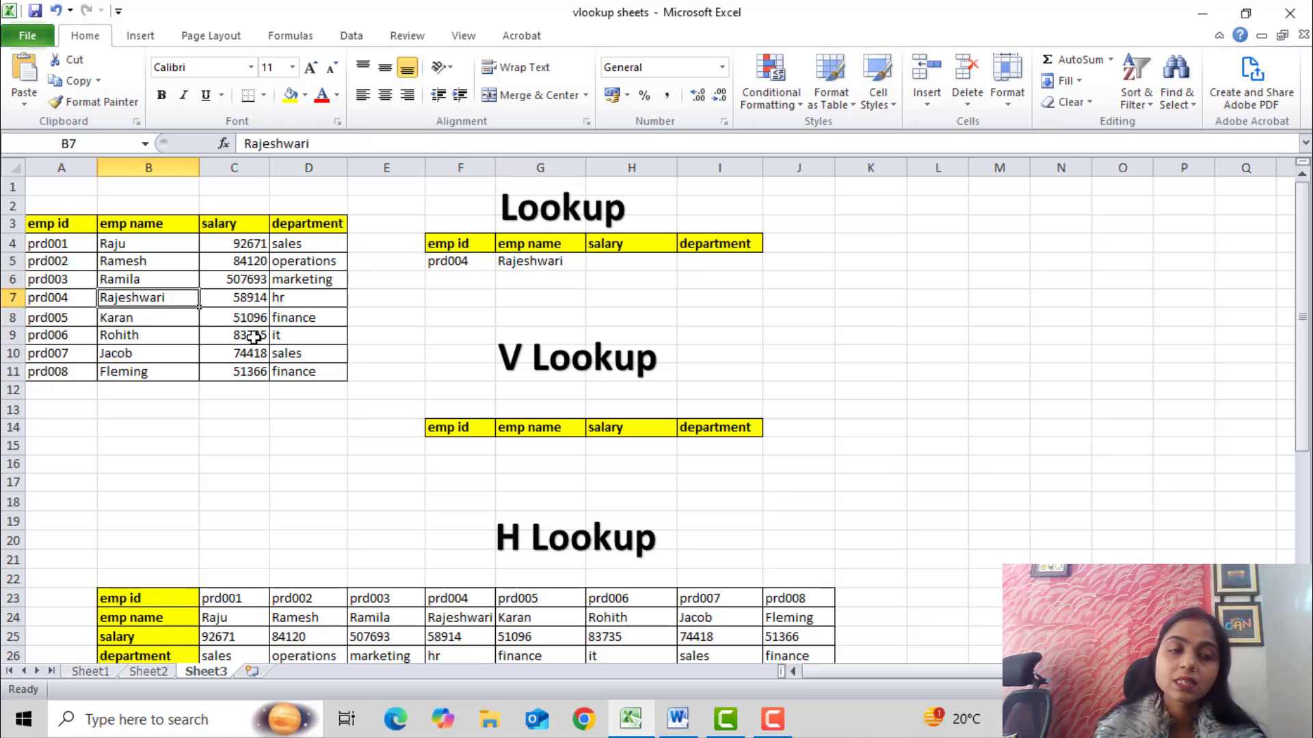
pyautogui.click(264, 301)
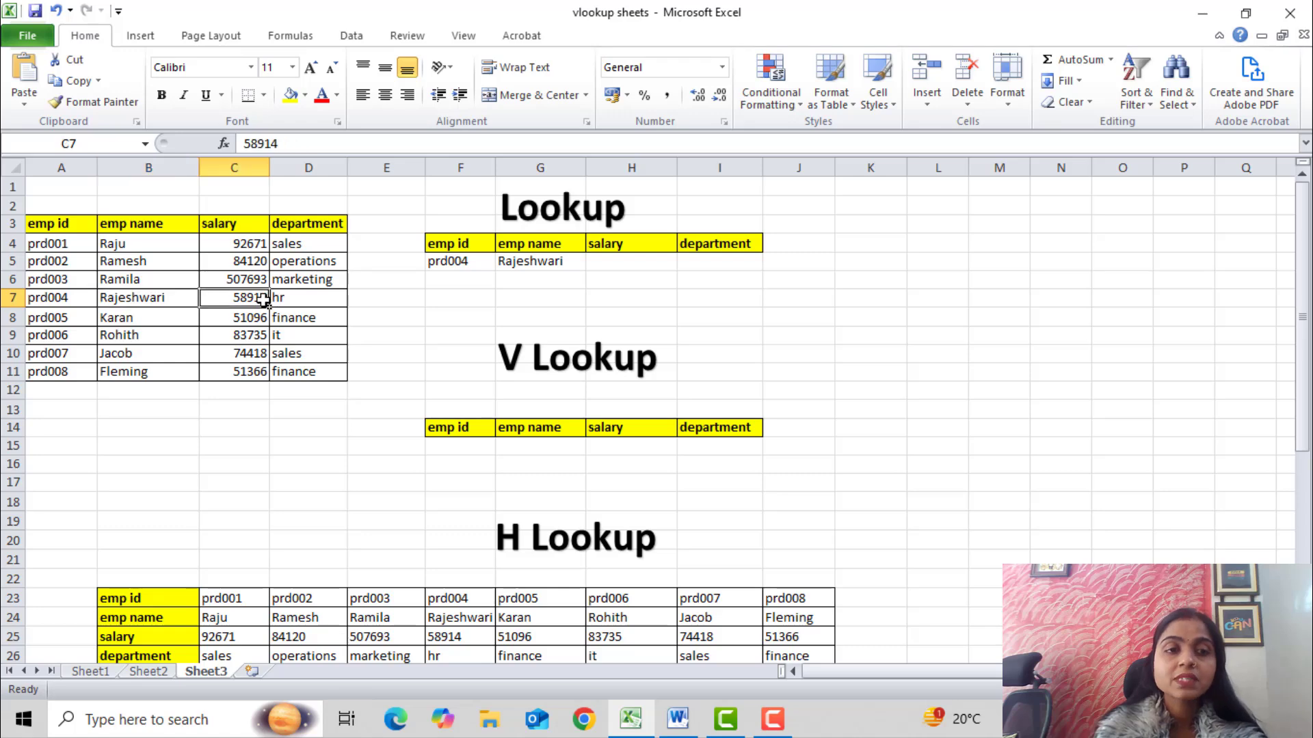
pyautogui.click(334, 300)
# Step: Begin a LOOKUP formula in the department cell I5 with F5 as the lookup value
pyautogui.click(727, 264)
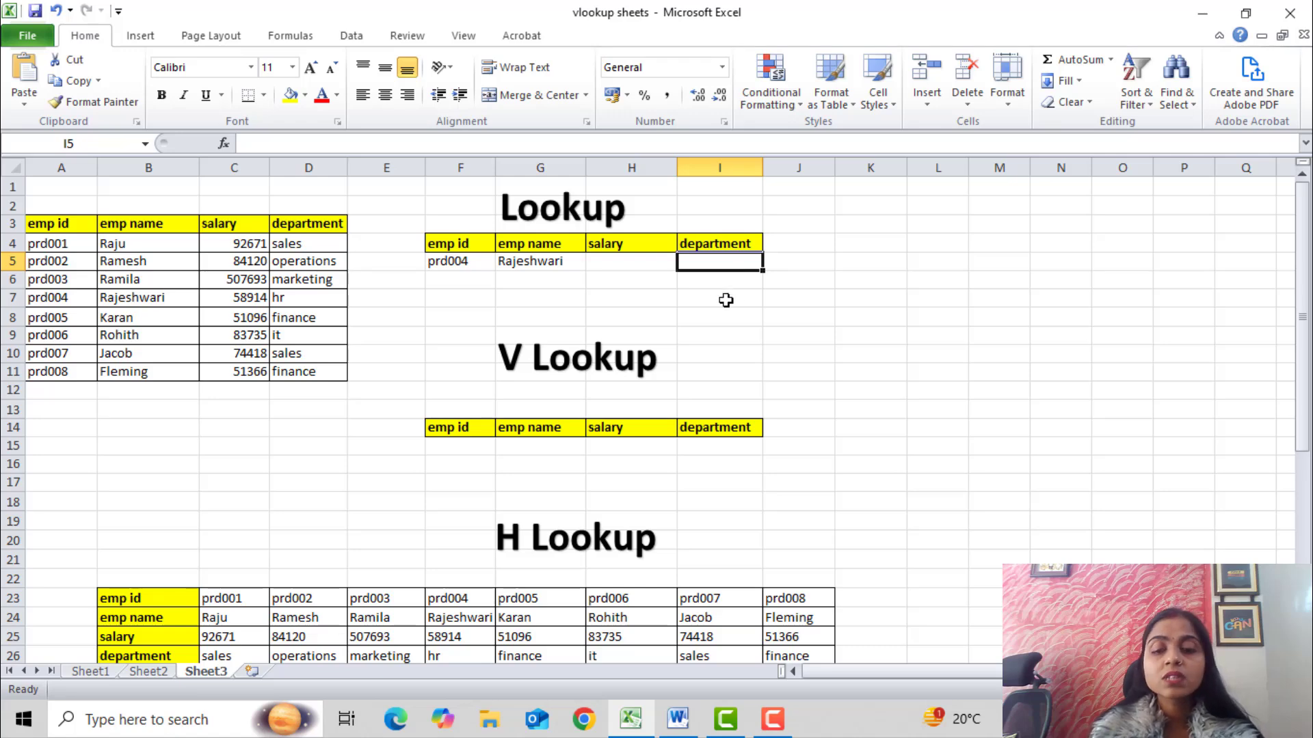
pyautogui.write('=loo')
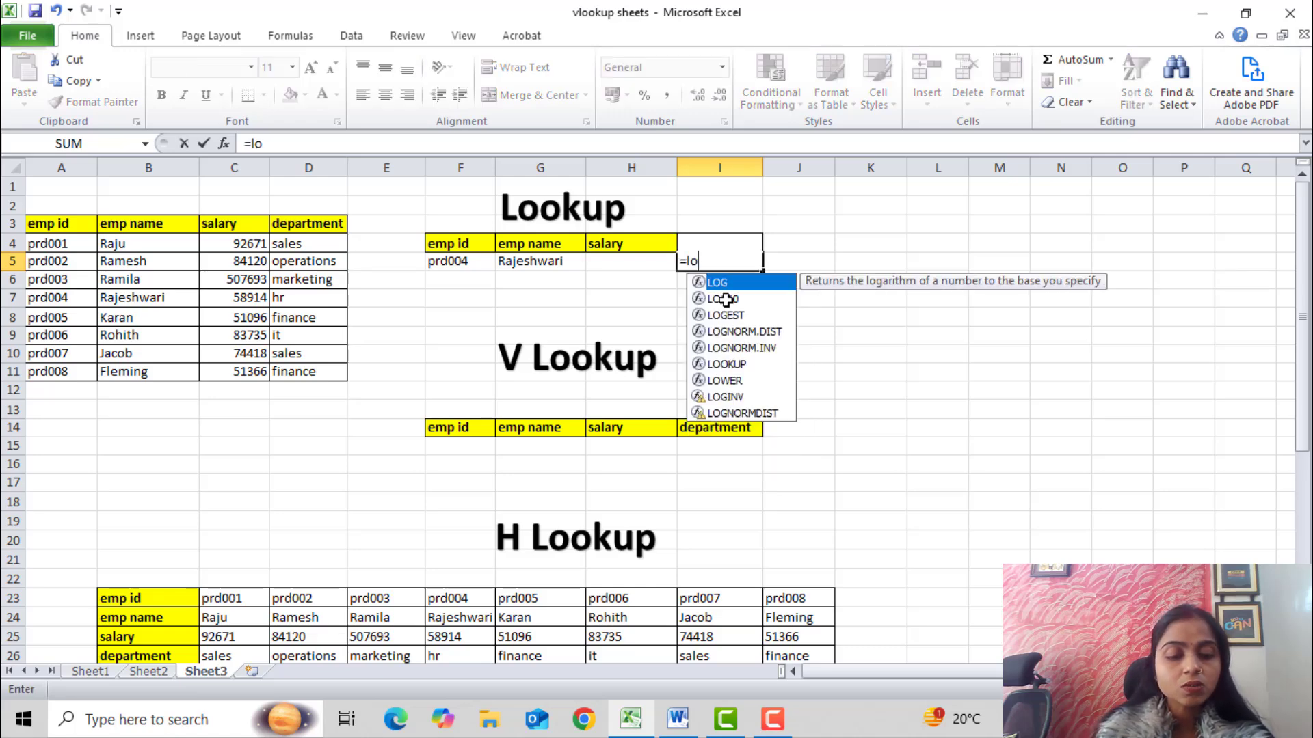
pyautogui.press('Tab')
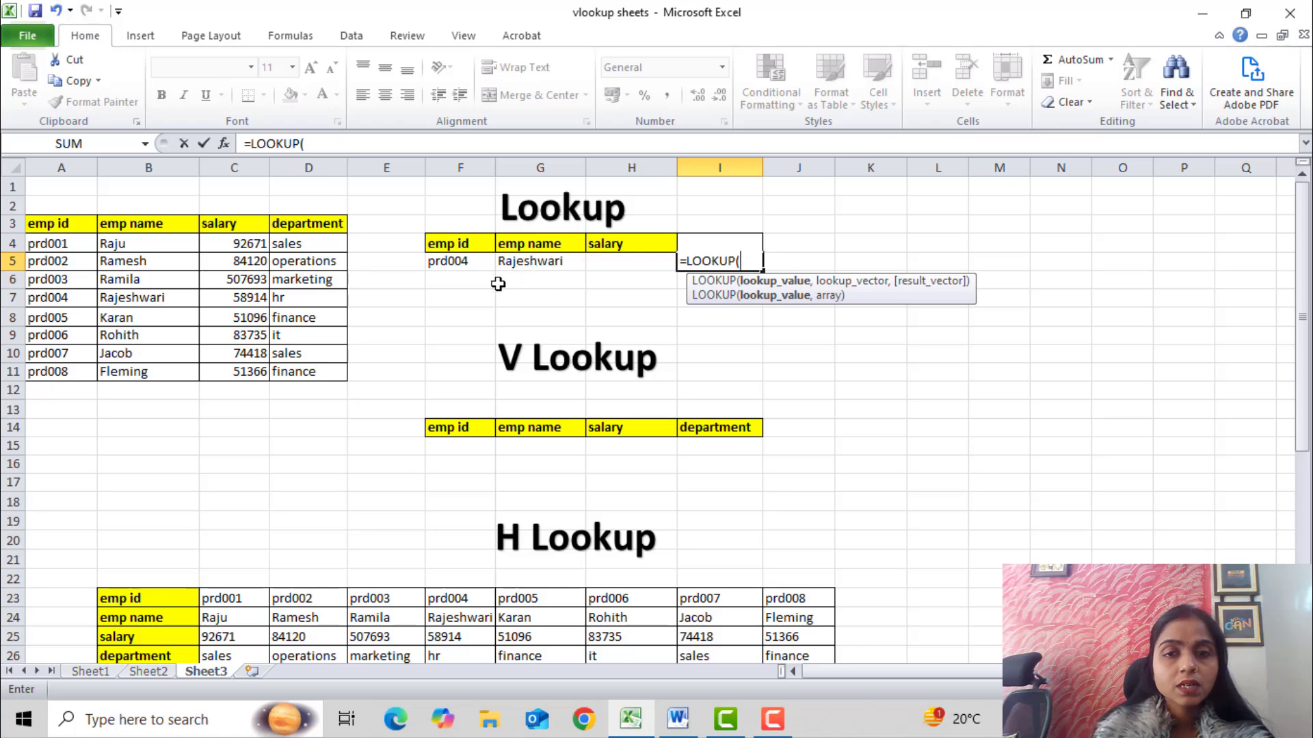
pyautogui.click(460, 260)
pyautogui.write(',')
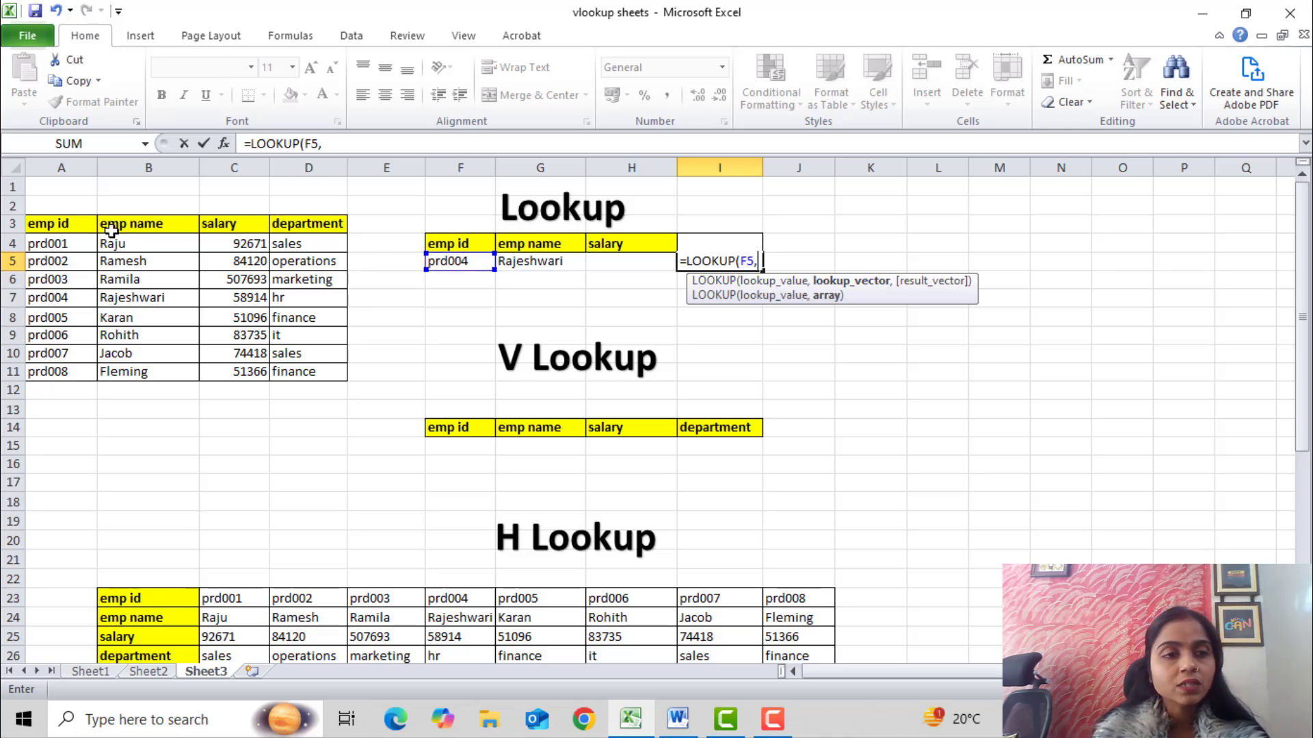
# Step: Complete the department formula in I5 with A3:D11 as the lookup array
pyautogui.click(55, 227)
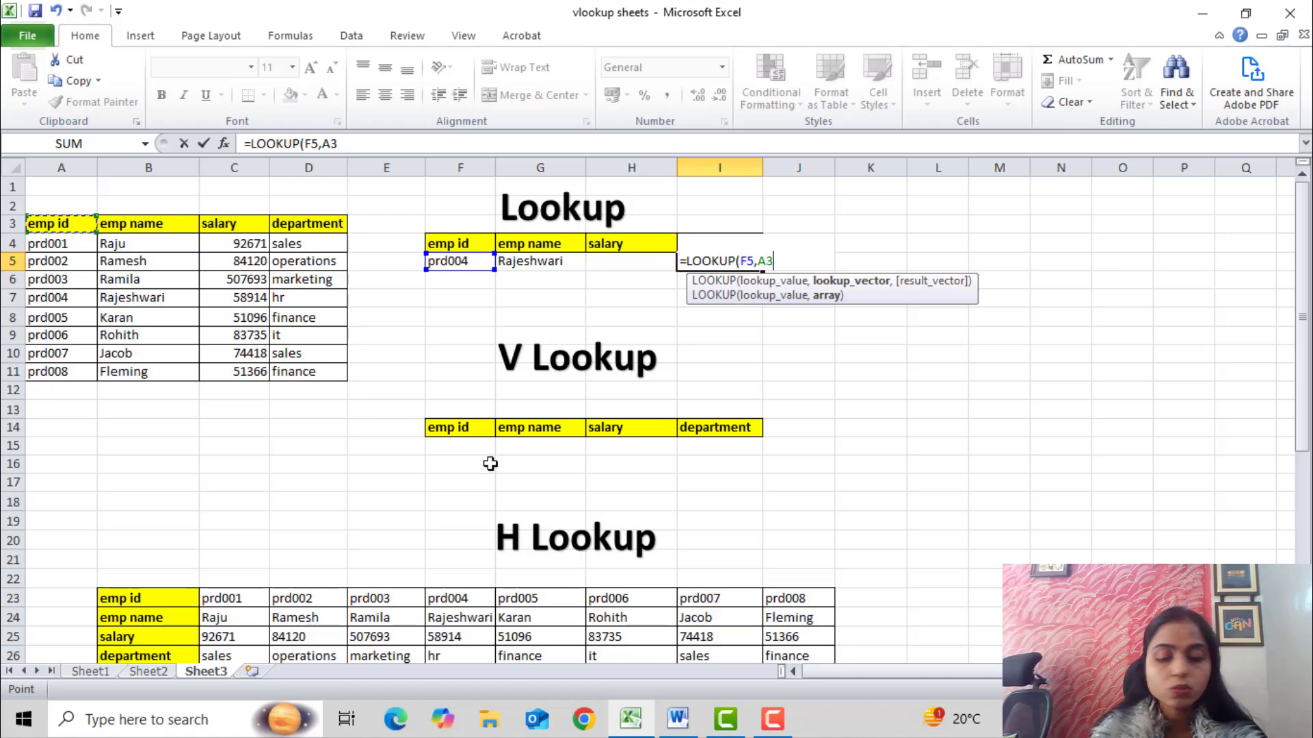
pyautogui.hotkey('shift', 'Right')
pyautogui.hotkey('shift', 'Right')
pyautogui.hotkey('shift', 'Right')
pyautogui.hotkey('shift', 'Down')
pyautogui.hotkey('shift', 'Down')
pyautogui.hotkey('shift', 'Down')
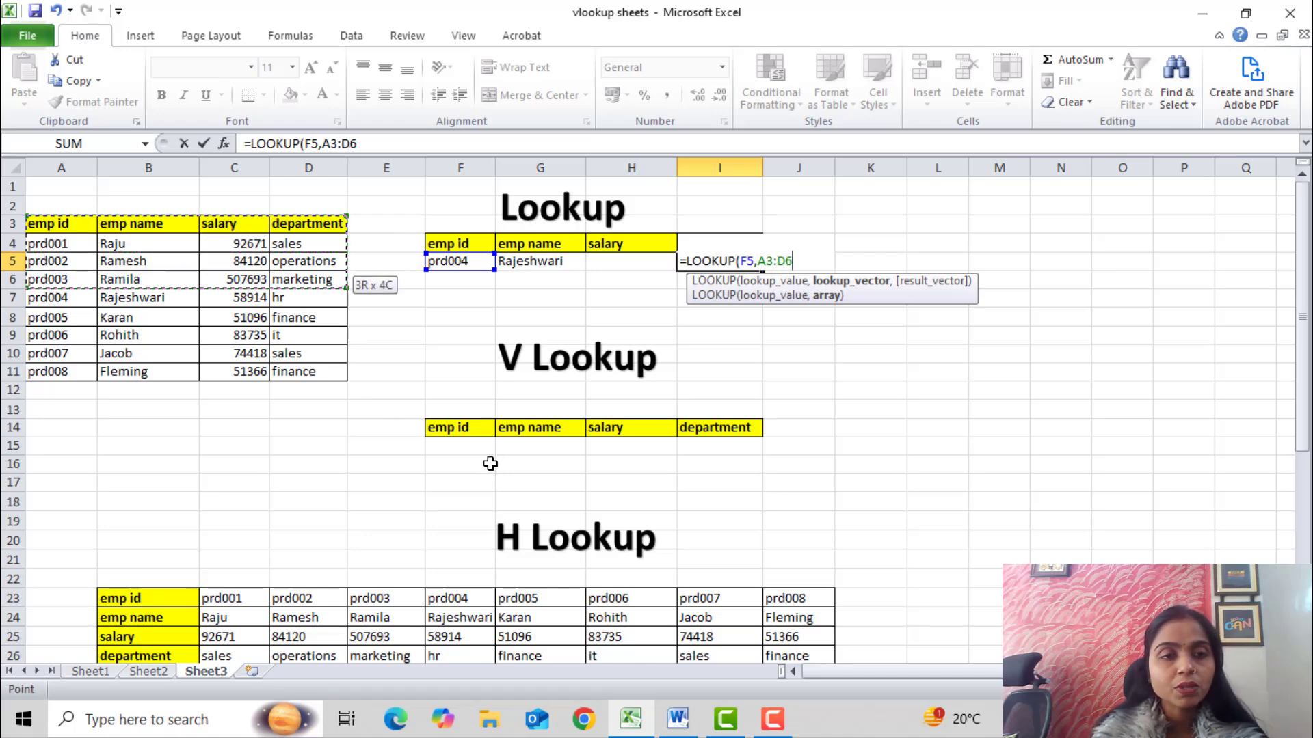
pyautogui.hotkey('shift', 'Down')
pyautogui.hotkey('shift', 'Down')
pyautogui.hotkey('shift', 'Down')
pyautogui.hotkey('shift', 'Down')
pyautogui.hotkey('shift', 'Down')
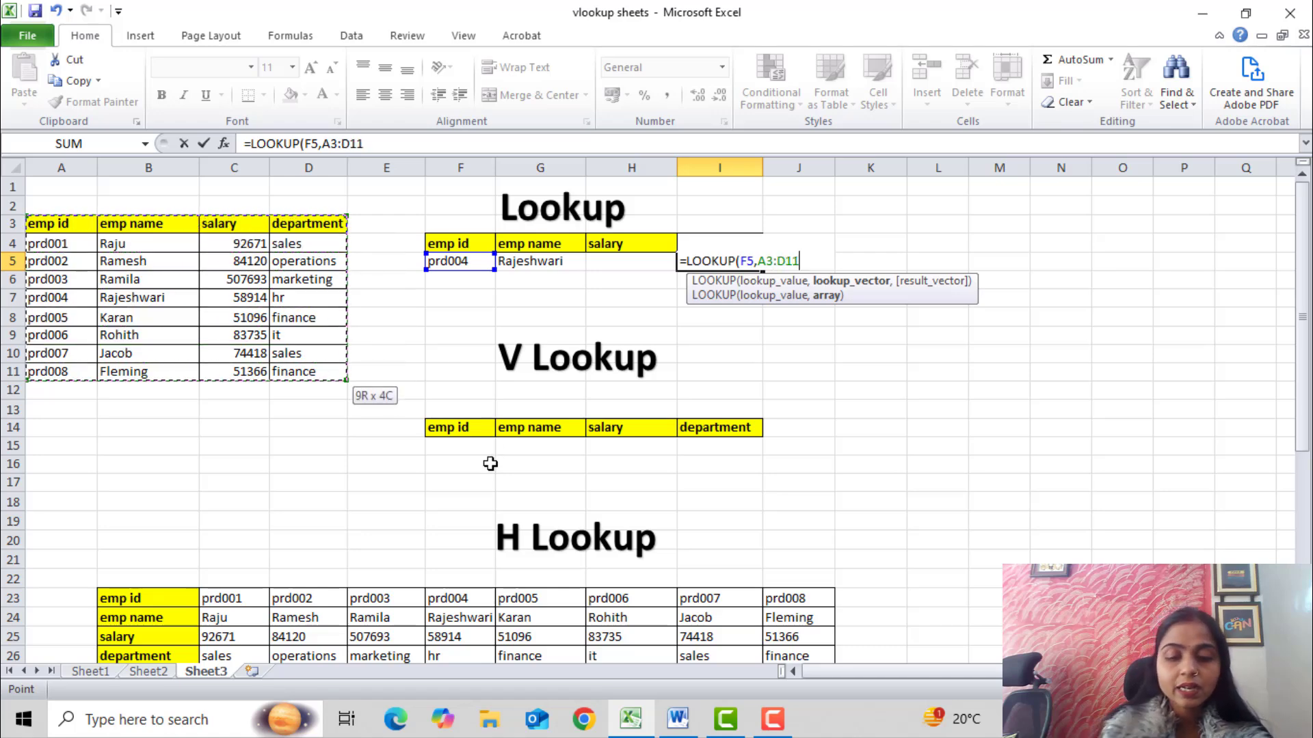
pyautogui.write(')')
pyautogui.press('Return')
pyautogui.press('Up')
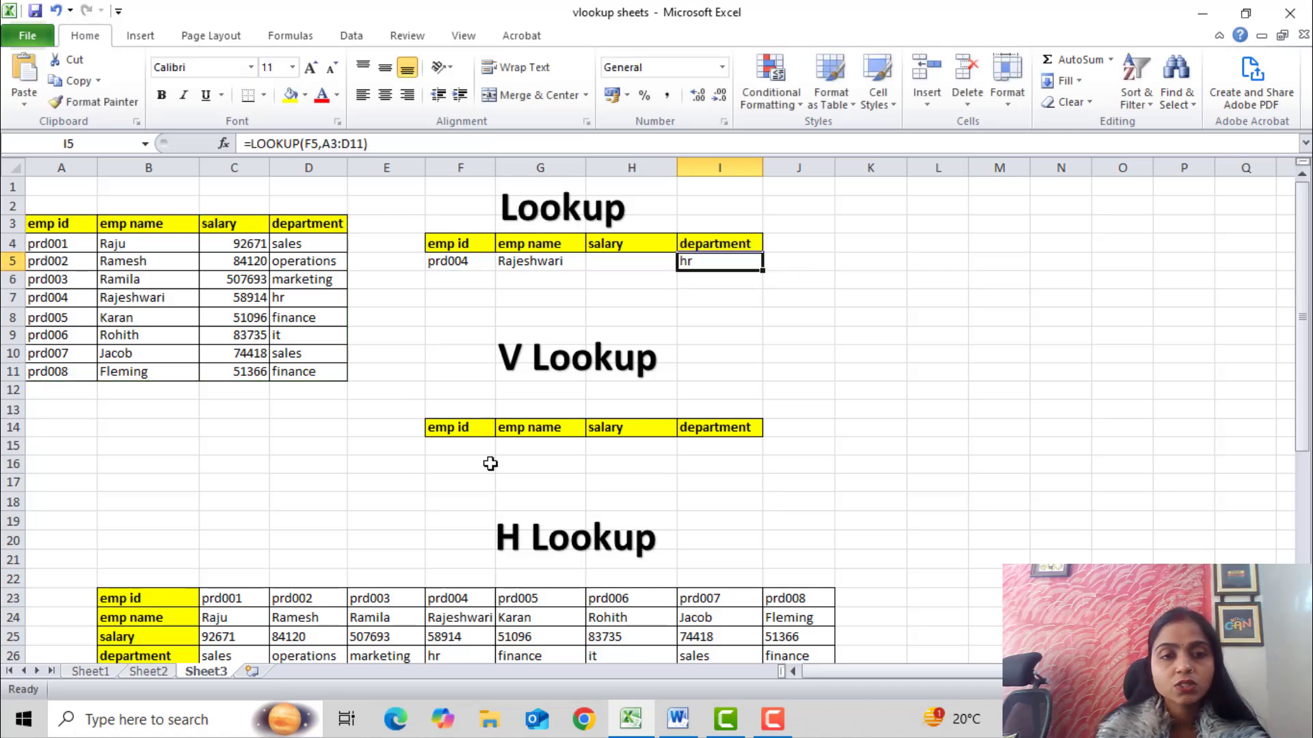
pyautogui.click(43, 297)
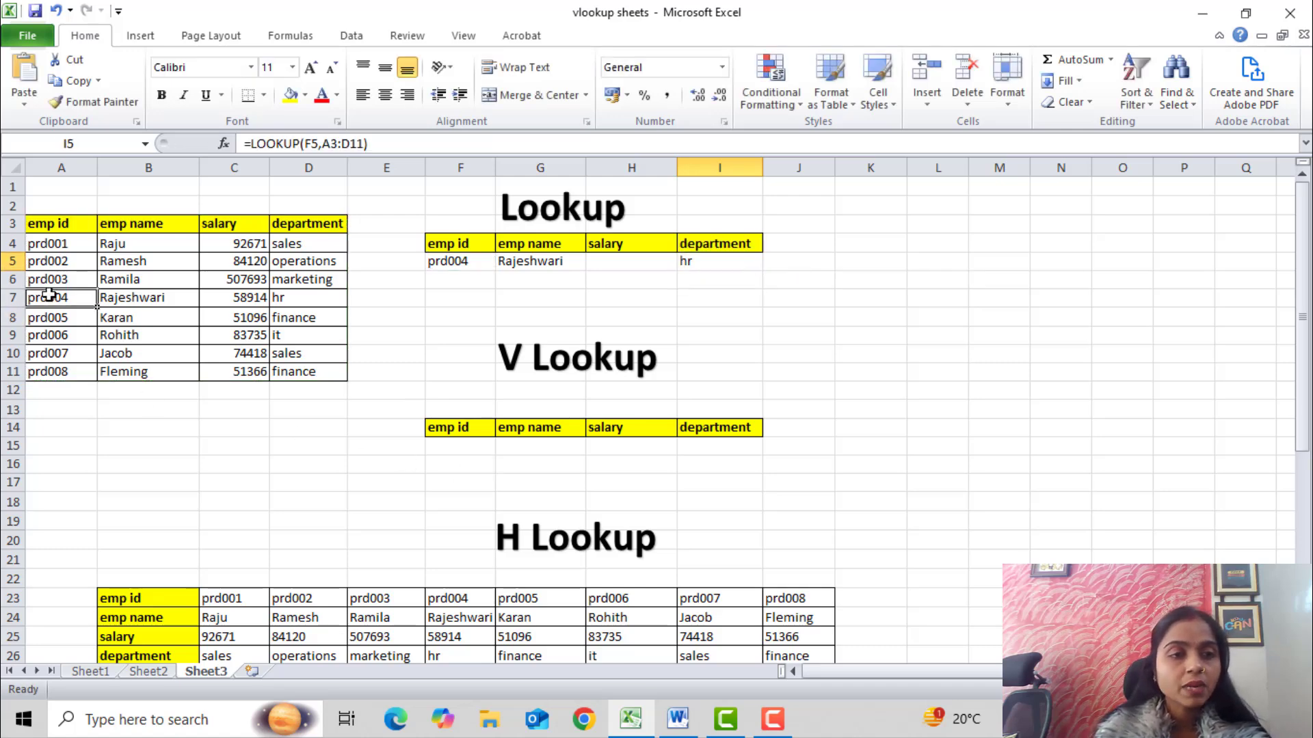
pyautogui.press('Right')
pyautogui.press('Right')
pyautogui.press('Right')
pyautogui.hotkey('ctrl', 'Right')
pyautogui.hotkey('ctrl', 'Down')
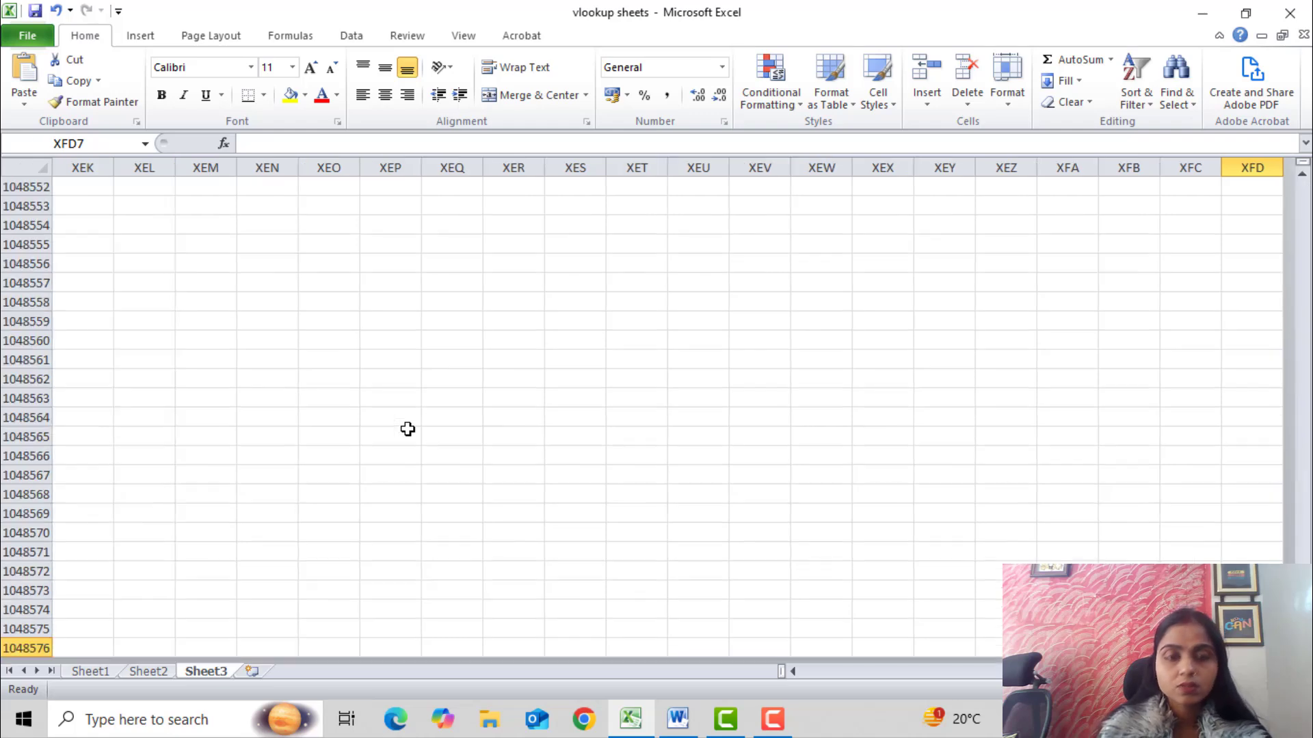
pyautogui.hotkey('ctrl', 'Left')
pyautogui.hotkey('ctrl', 'Up')
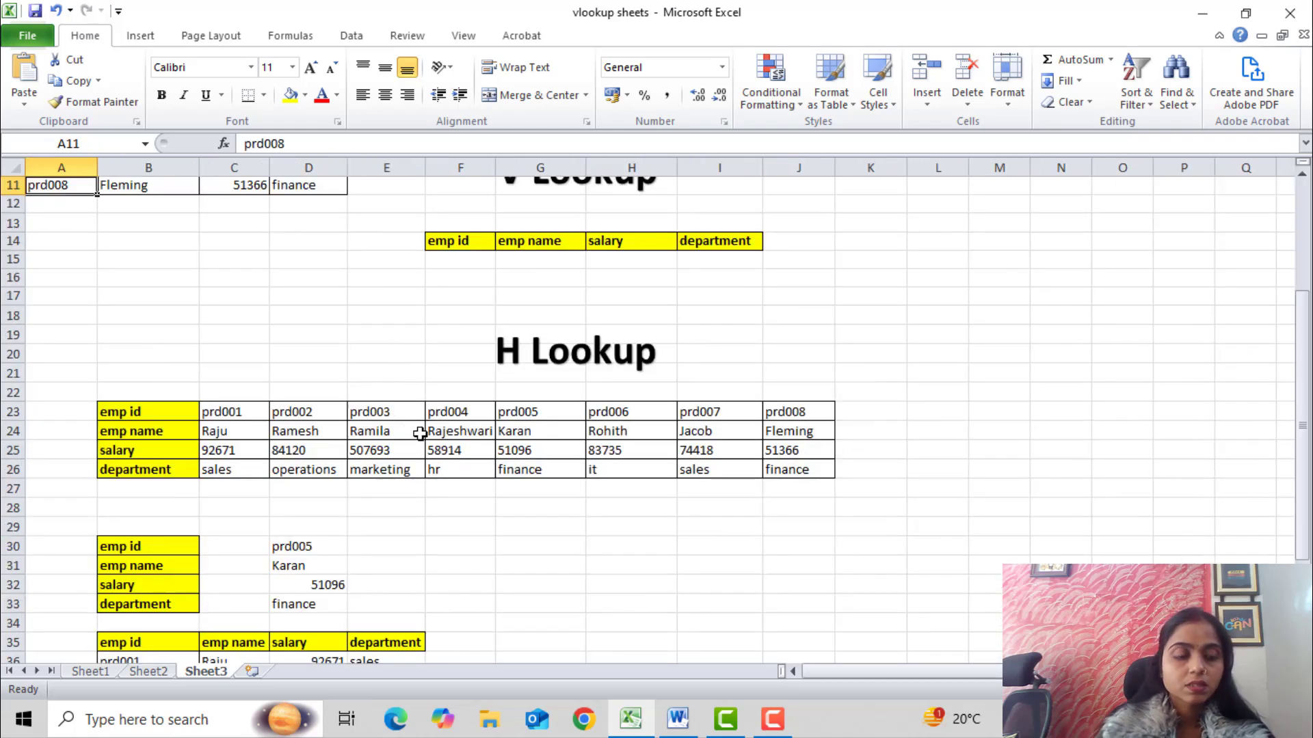
pyautogui.scroll(4, 419, 428)
pyautogui.click(56, 280)
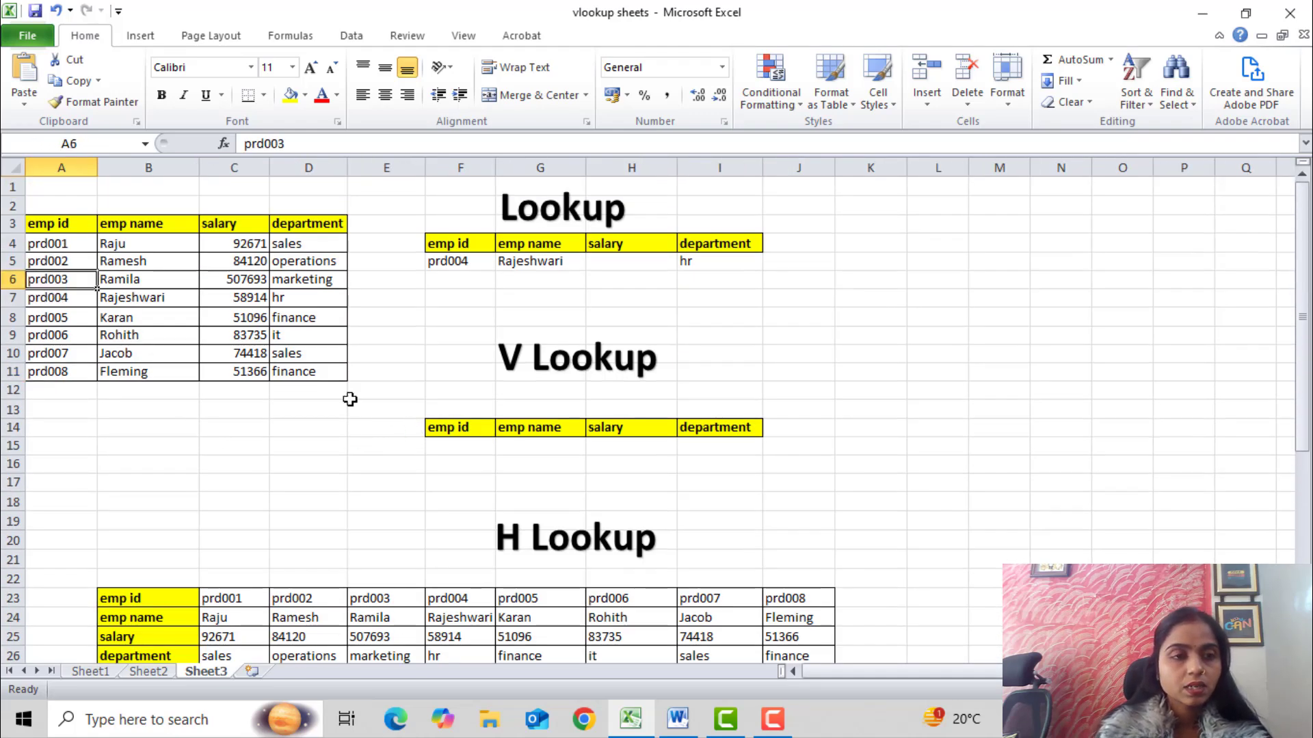
# Step: Highlight the fourth employee's record, cells A7:D7, with a light blue fill
pyautogui.click(38, 298)
pyautogui.hotkey('shift', 'Right')
pyautogui.hotkey('shift', 'Right')
pyautogui.hotkey('shift', 'Right')
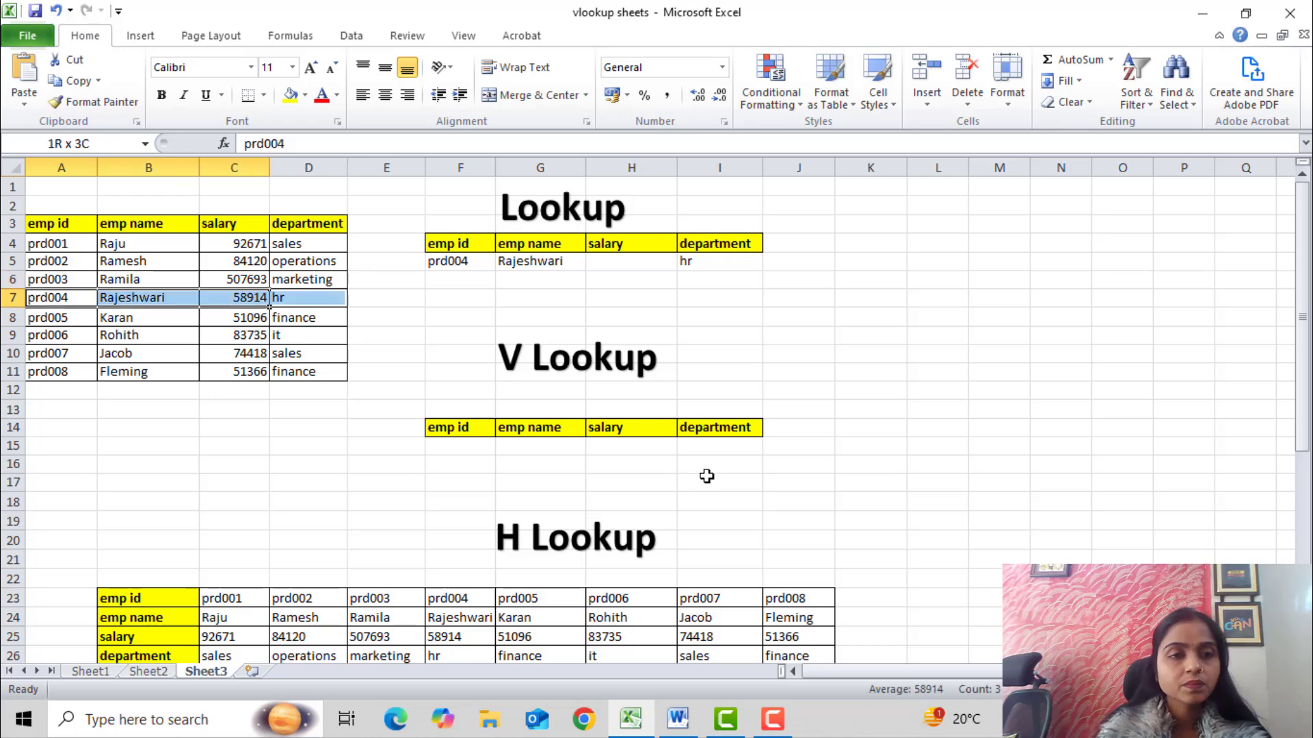
pyautogui.click(304, 95)
pyautogui.click(358, 163)
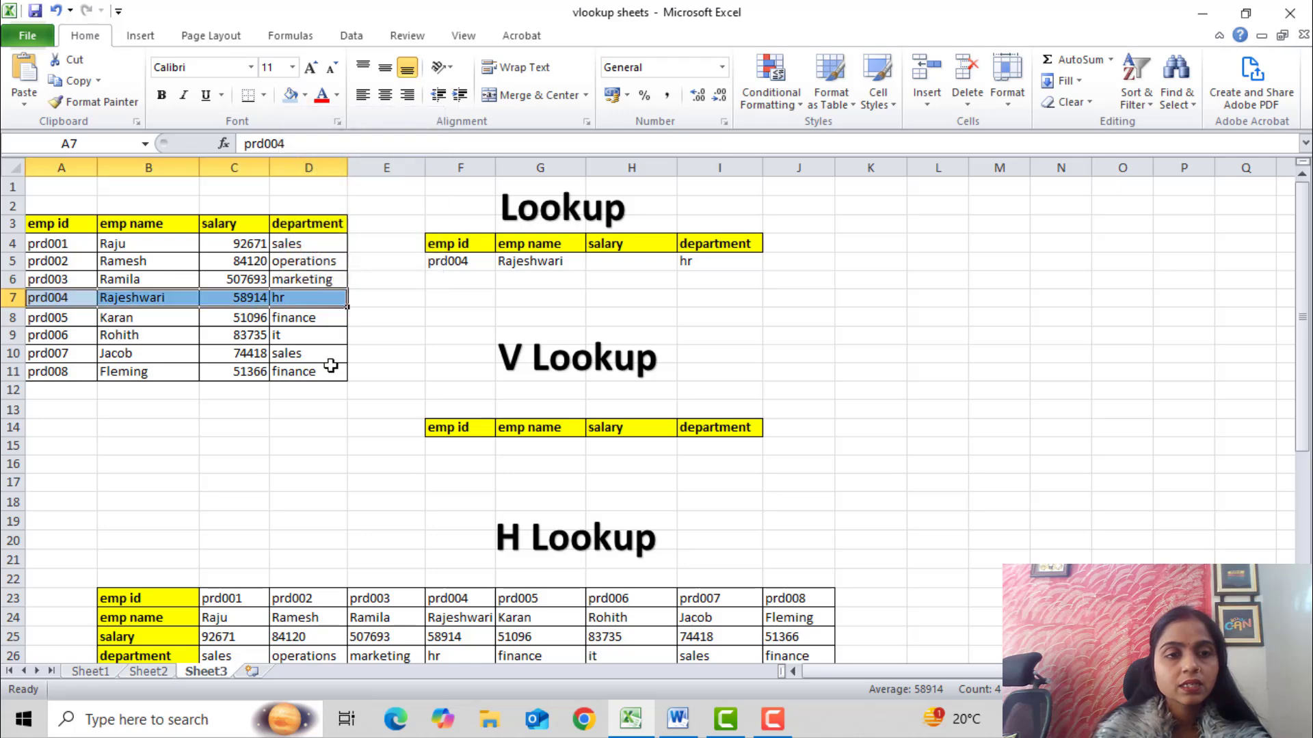
pyautogui.click(330, 365)
# Step: Begin a LOOKUP formula in the salary cell H5 with F5 as the lookup value
pyautogui.click(326, 301)
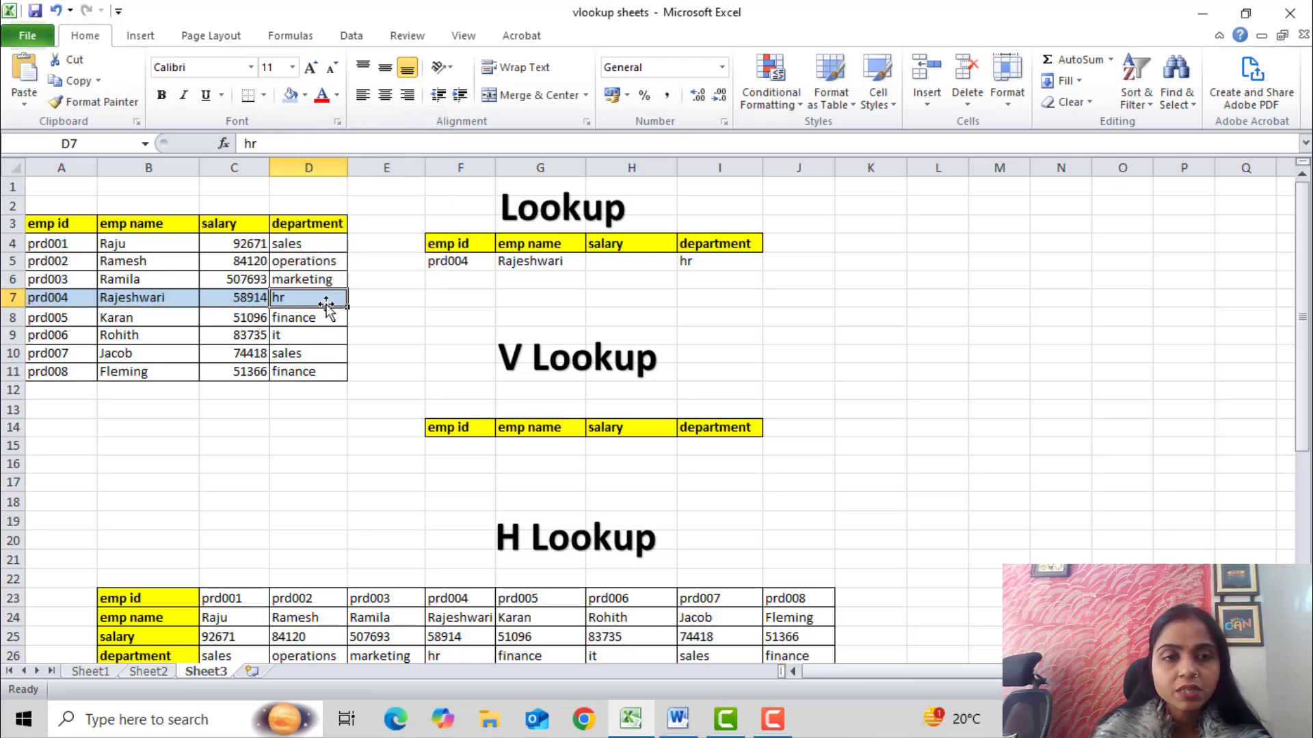
pyautogui.click(242, 298)
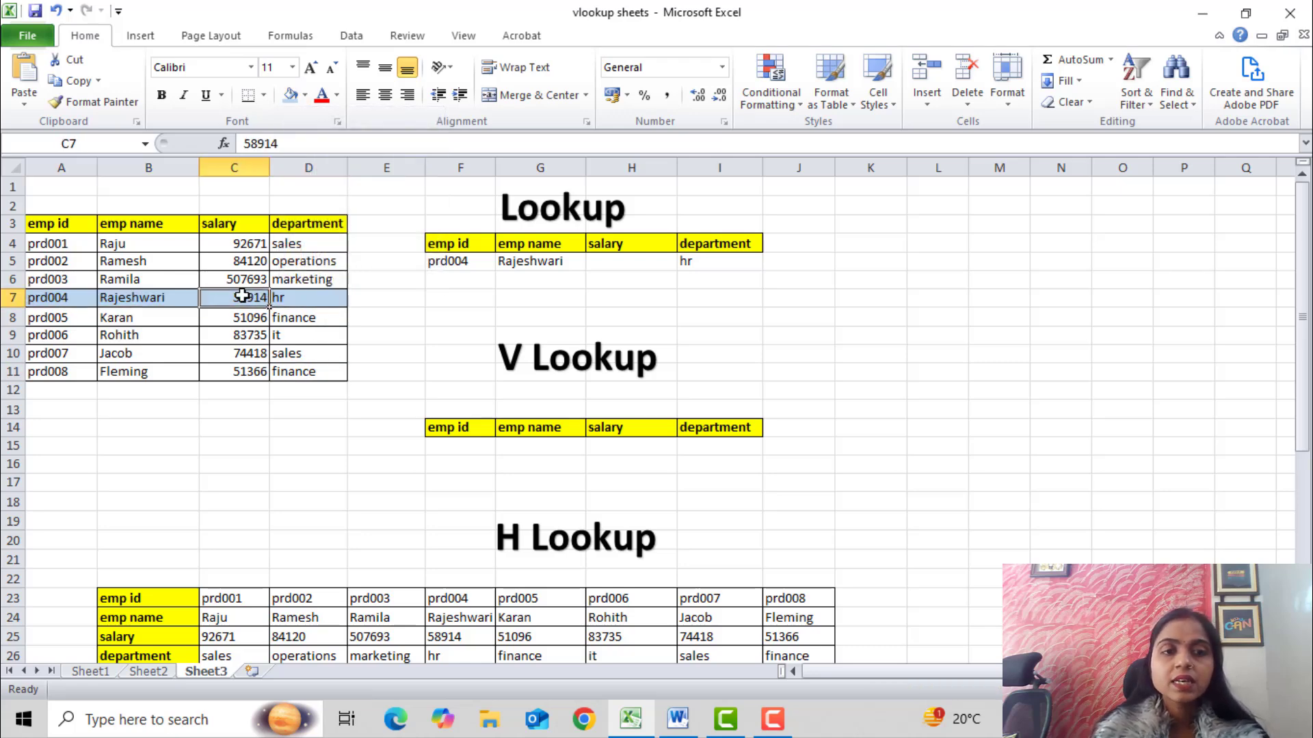
pyautogui.click(654, 261)
pyautogui.write('=l')
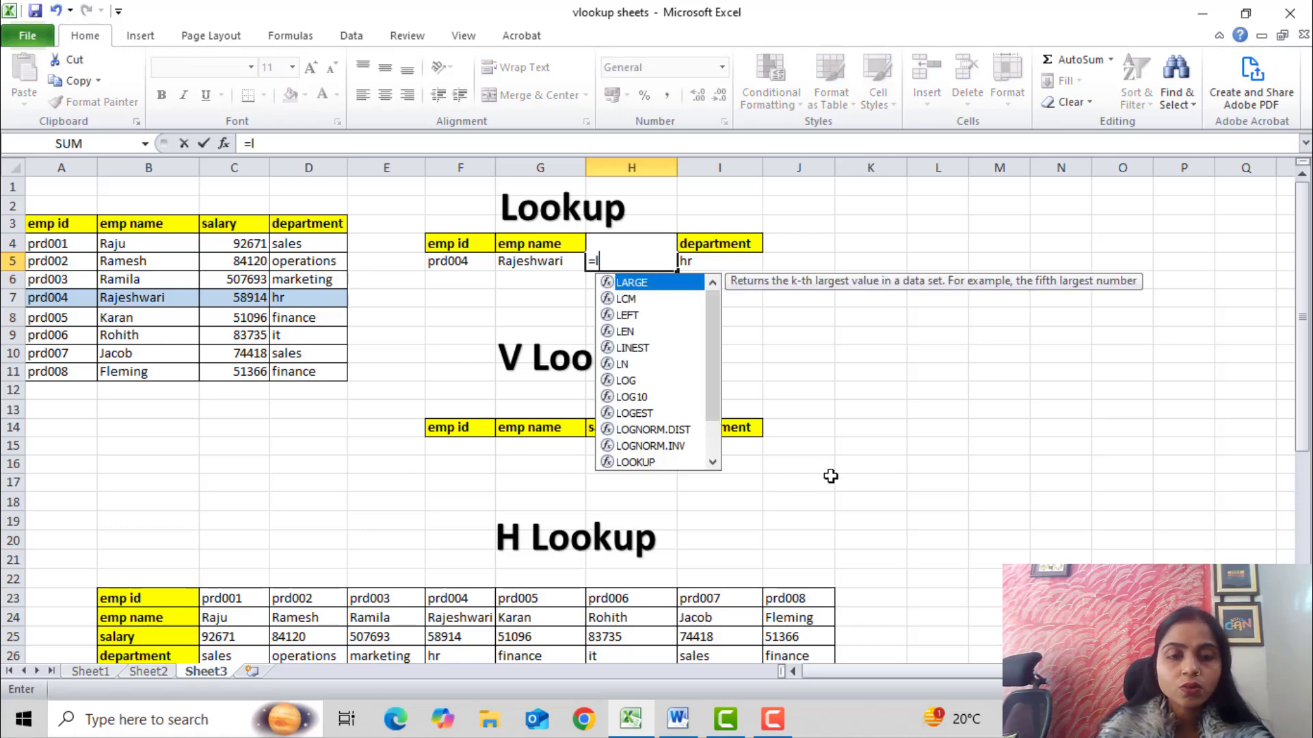
pyautogui.write('ooku')
pyautogui.press('Tab')
pyautogui.press('Left')
pyautogui.press('Left')
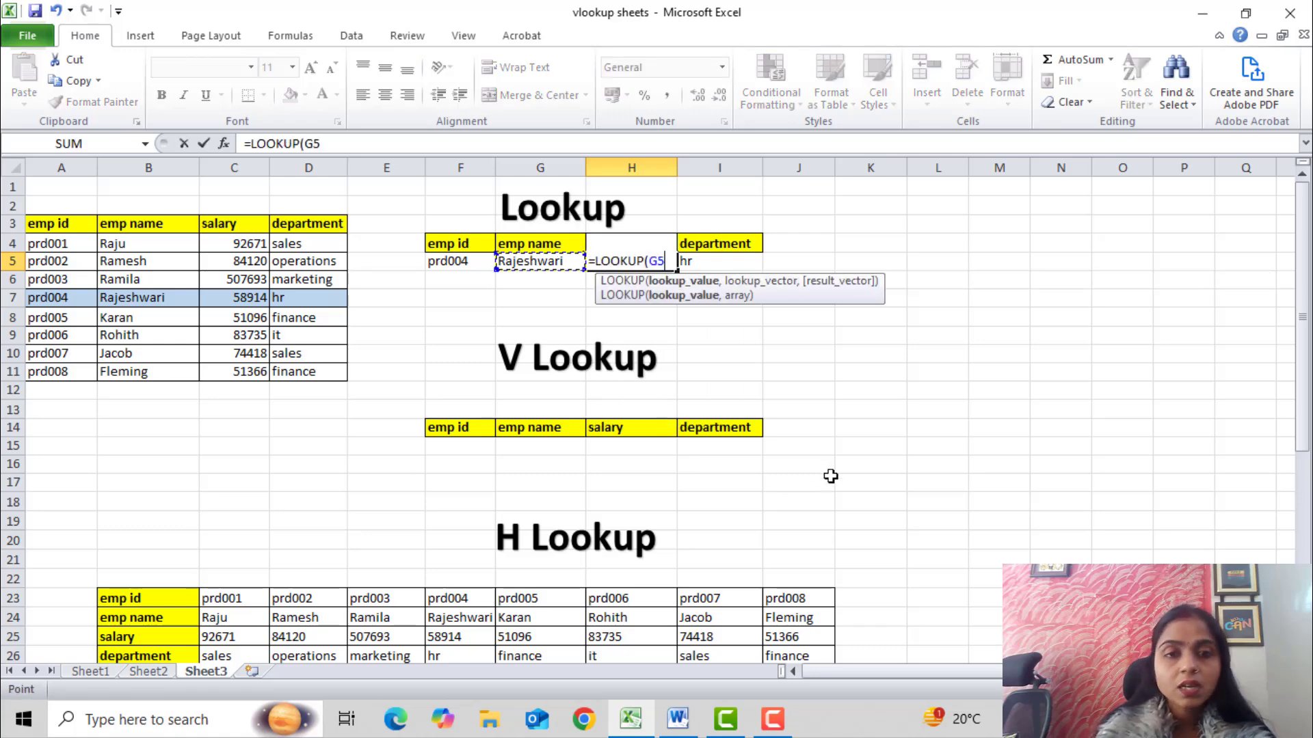
# Step: Complete the salary formula in H5 with A3:C11 as the lookup array
pyautogui.write(',')
pyautogui.press('Left')
pyautogui.press('Left')
pyautogui.press('Left')
pyautogui.press('Left')
pyautogui.press('Left')
pyautogui.press('Left')
pyautogui.press('Left')
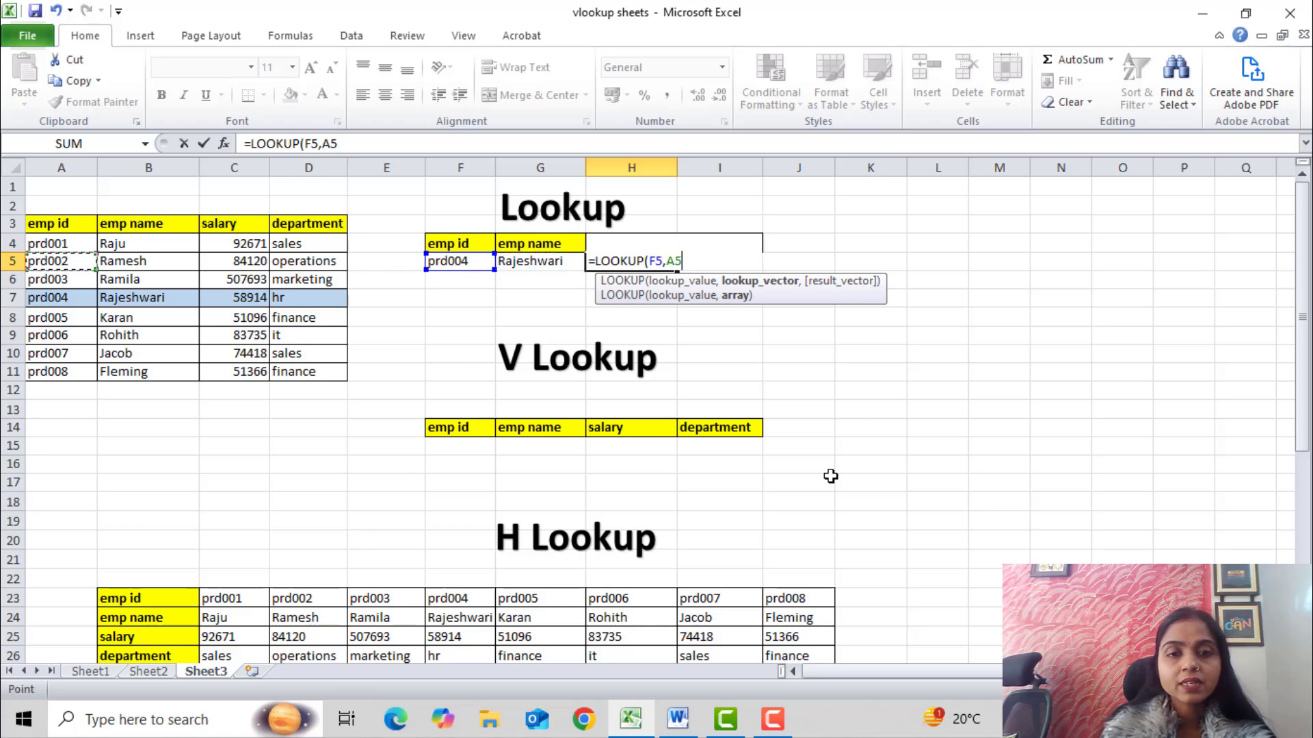
pyautogui.click(63, 221)
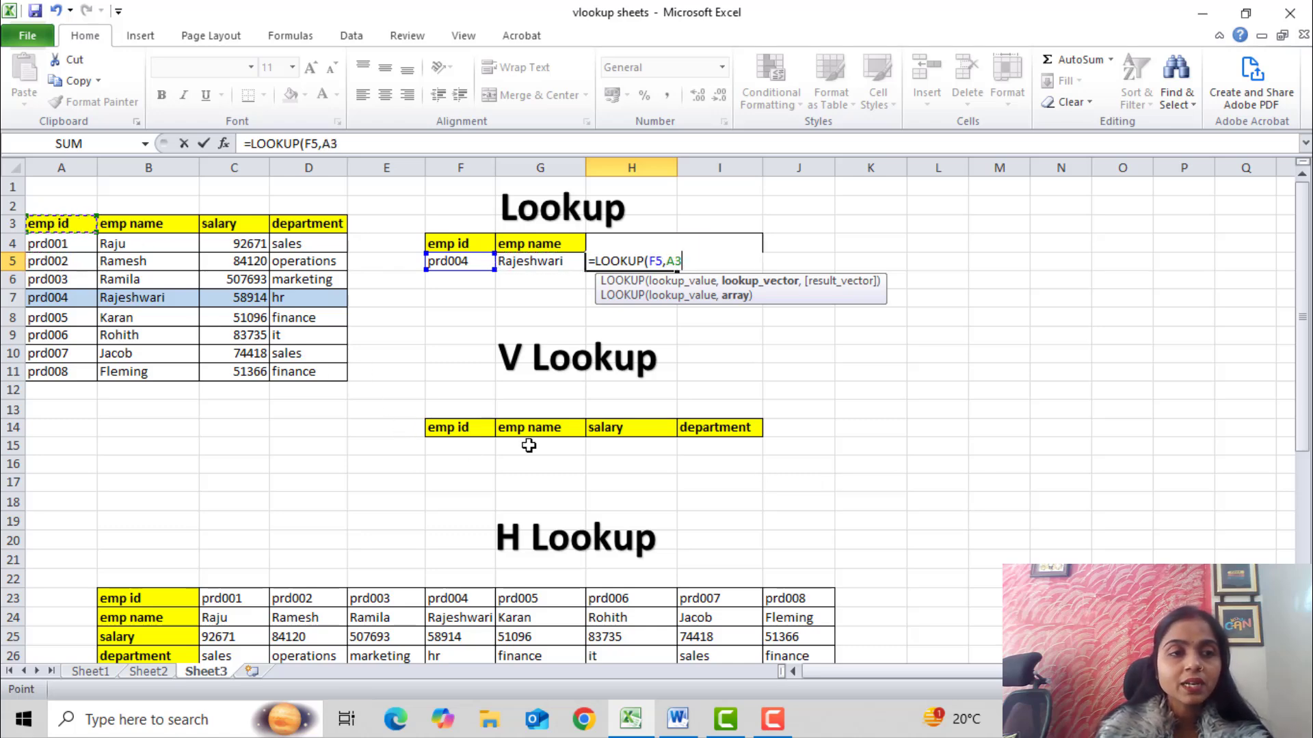
pyautogui.hotkey('shift', 'Down')
pyautogui.hotkey('shift', 'Down')
pyautogui.hotkey('shift', 'Down')
pyautogui.hotkey('shift', 'Down')
pyautogui.hotkey('shift', 'Down')
pyautogui.hotkey('shift', 'Down')
pyautogui.hotkey('shift', 'Down')
pyautogui.hotkey('shift', 'Down')
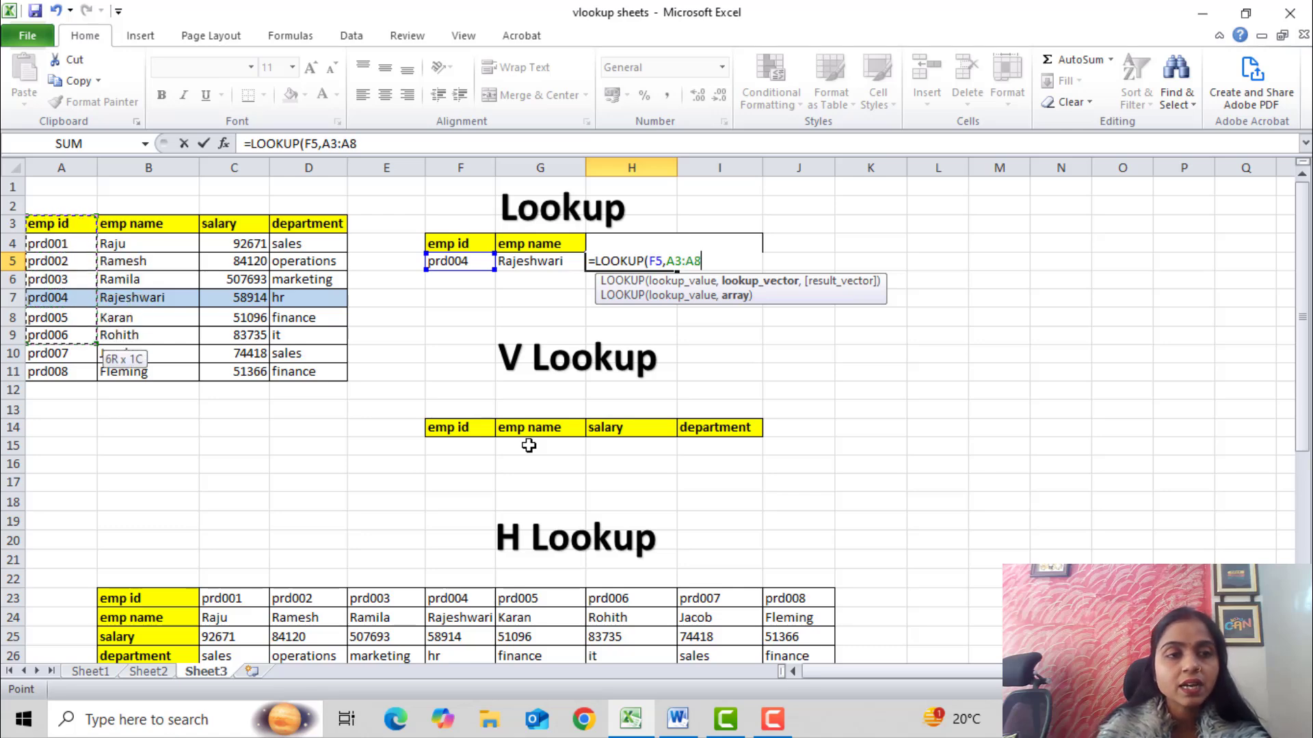
pyautogui.hotkey('shift', 'Right')
pyautogui.hotkey('shift', 'Right')
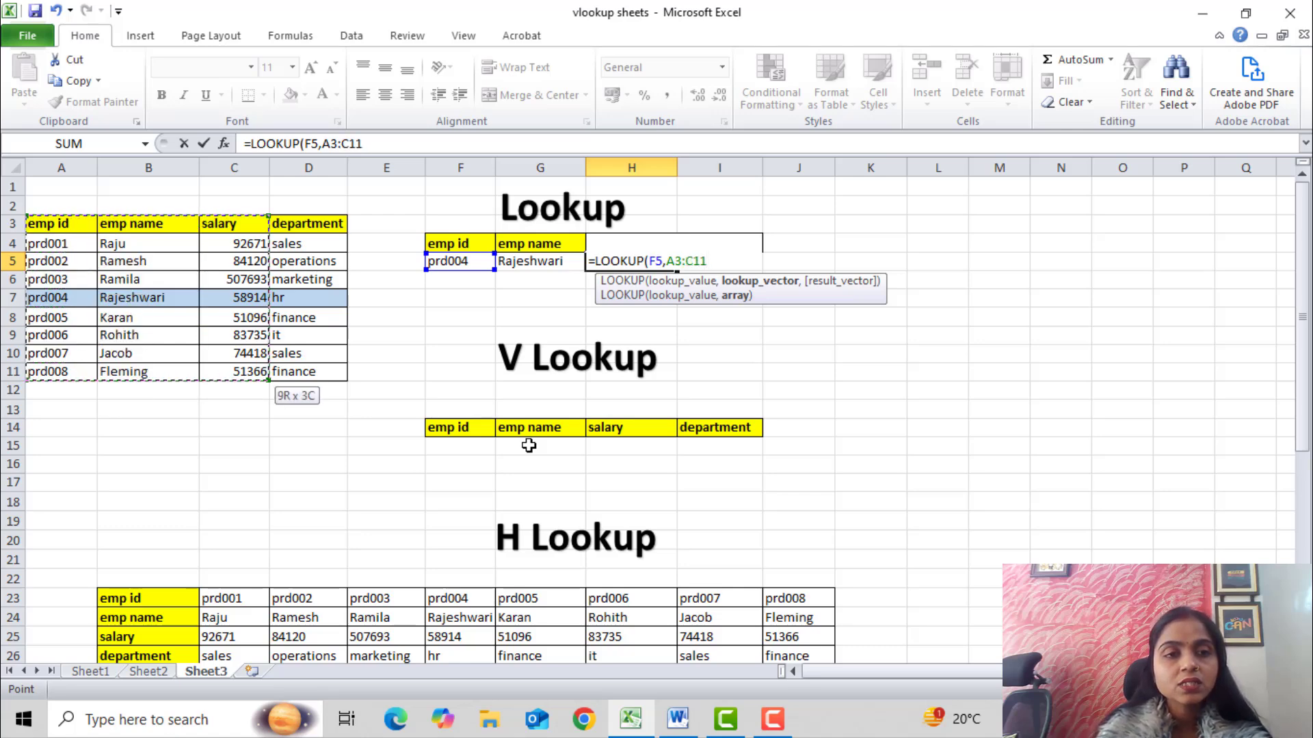
pyautogui.write(')')
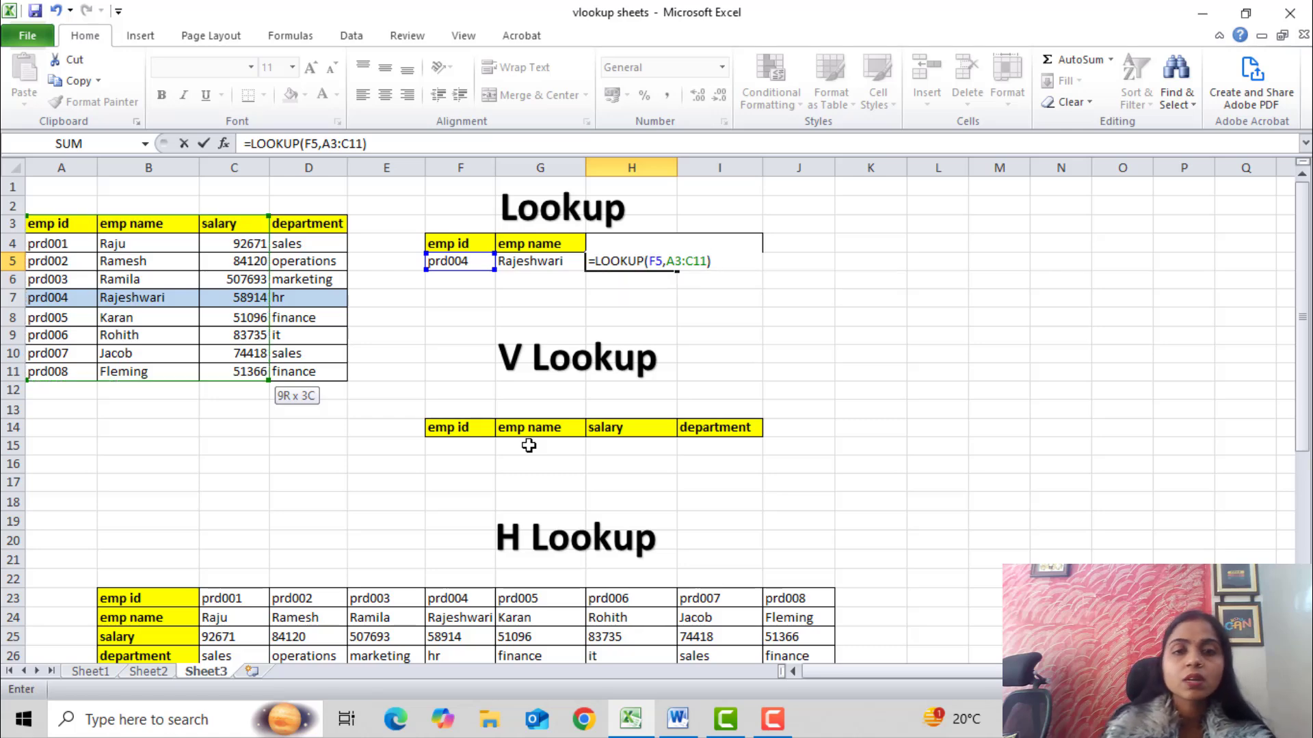
pyautogui.press('Return')
pyautogui.press('Up')
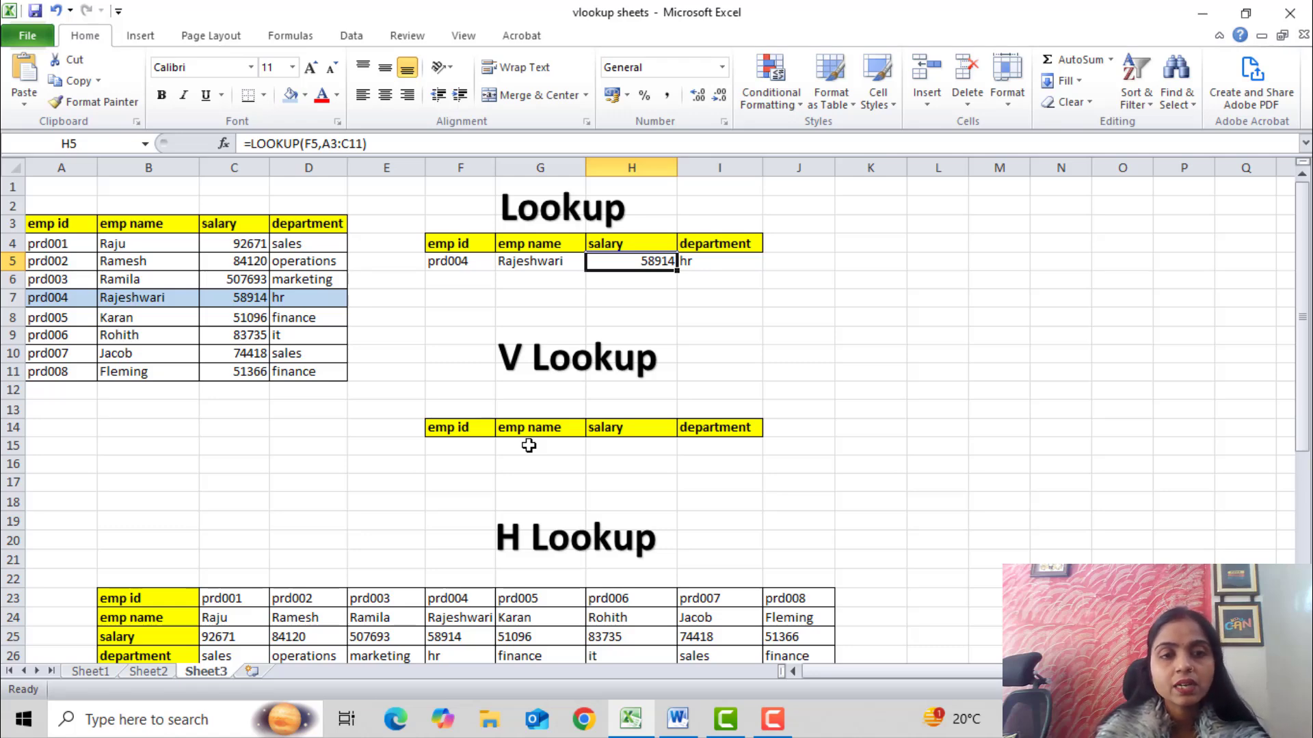
# Step: Change the emp id in F5 of the Lookup table to the fifth employee's ID
pyautogui.press('Left')
pyautogui.press('Left')
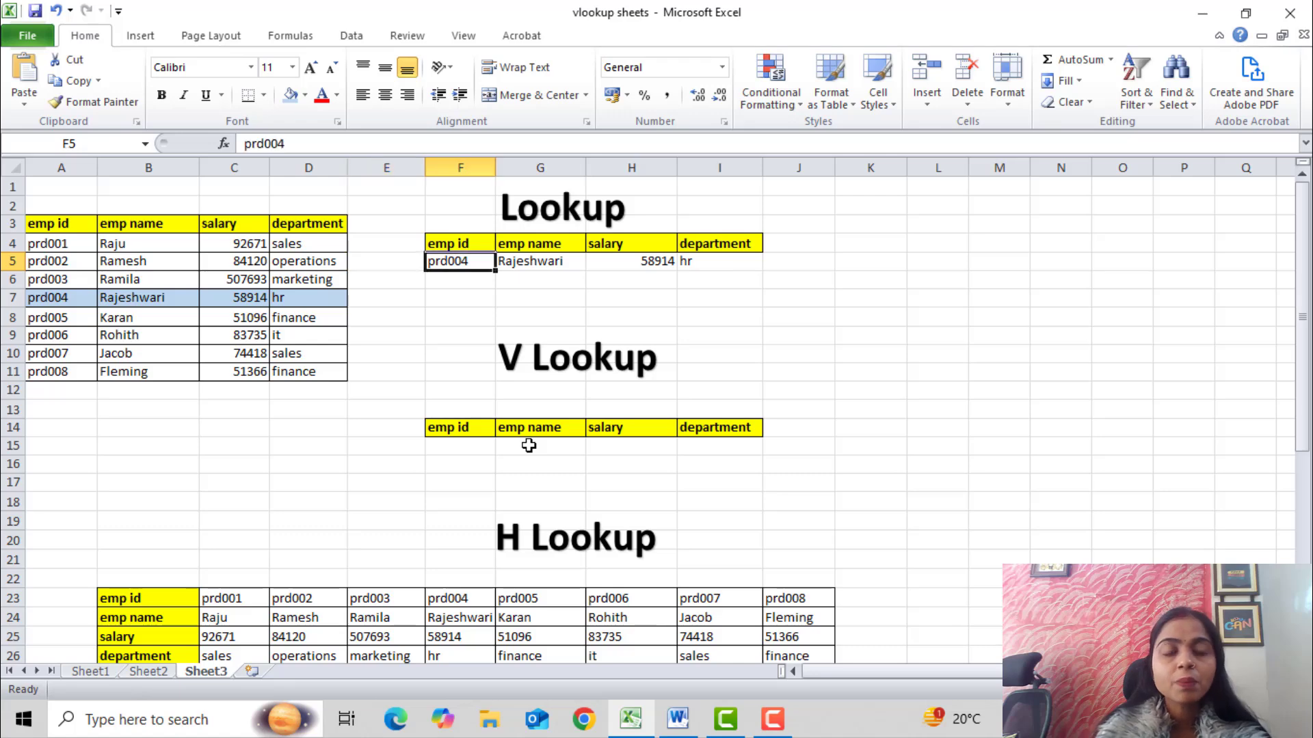
pyautogui.press('XF86AudioRaiseVolume')
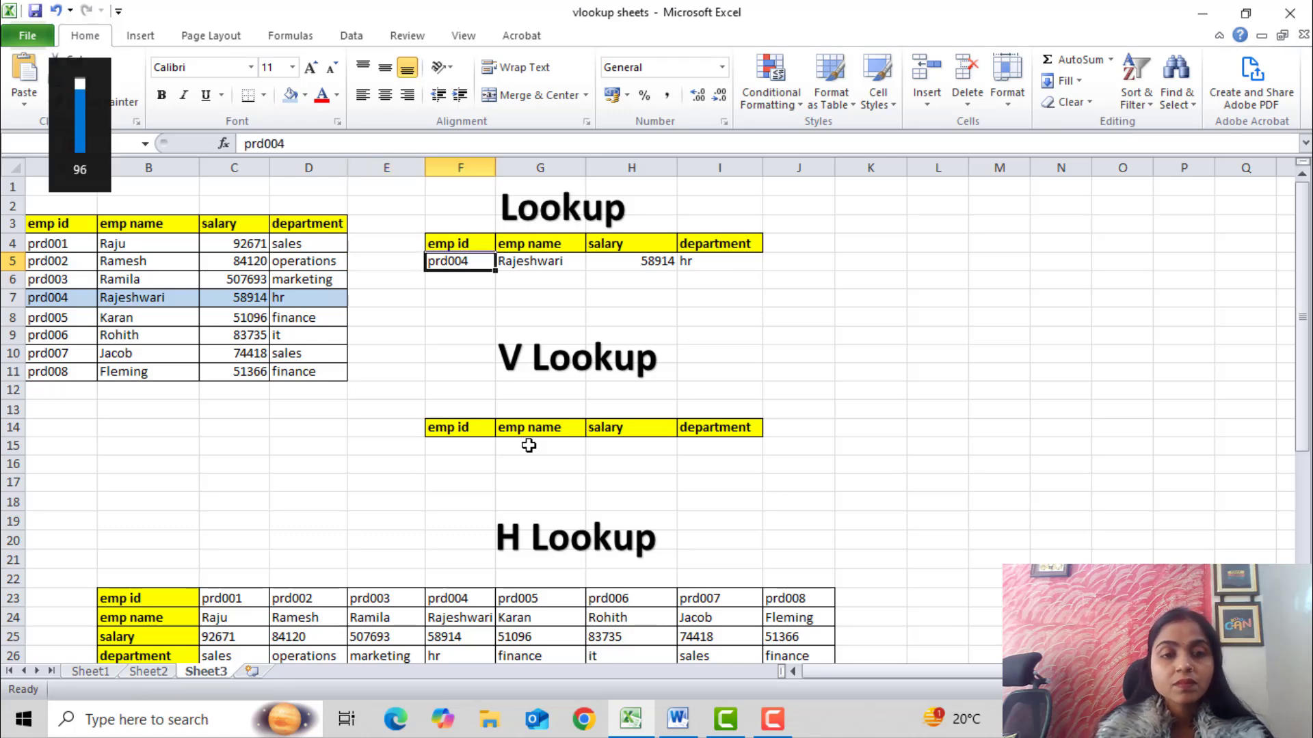
pyautogui.press('F2')
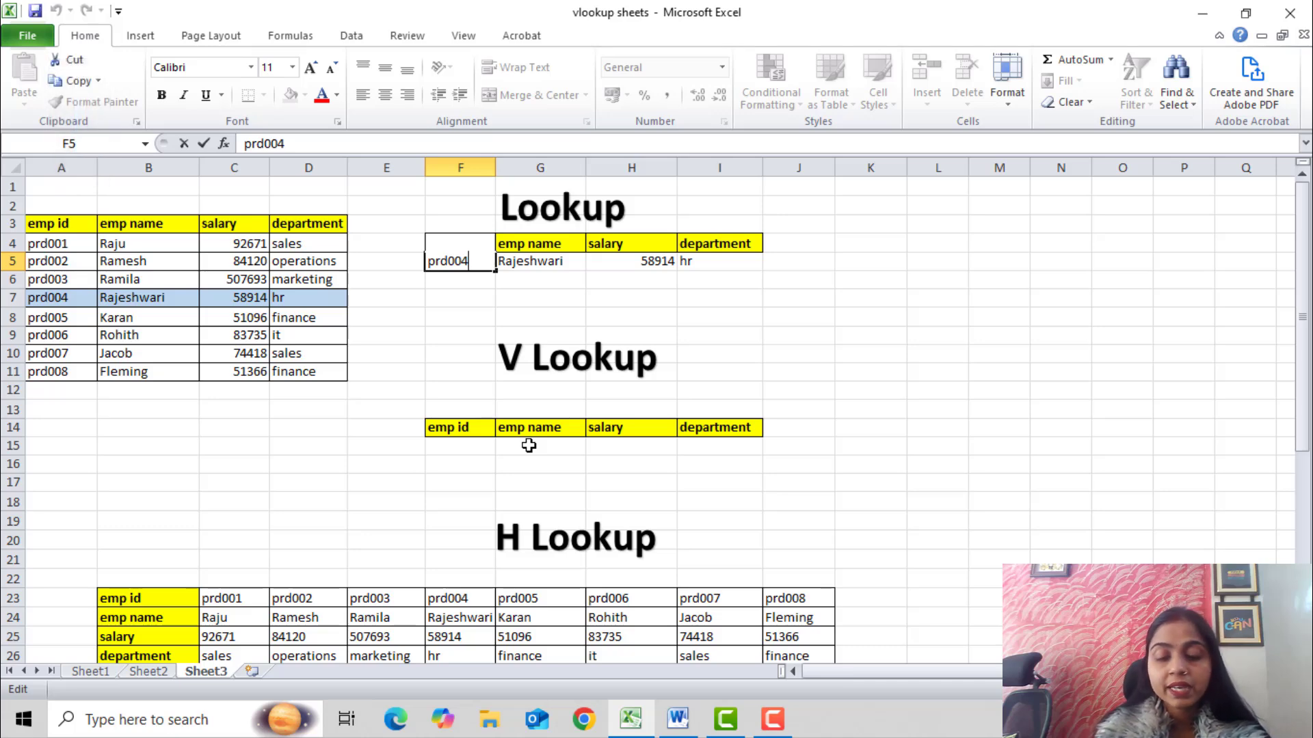
pyautogui.press('Return')
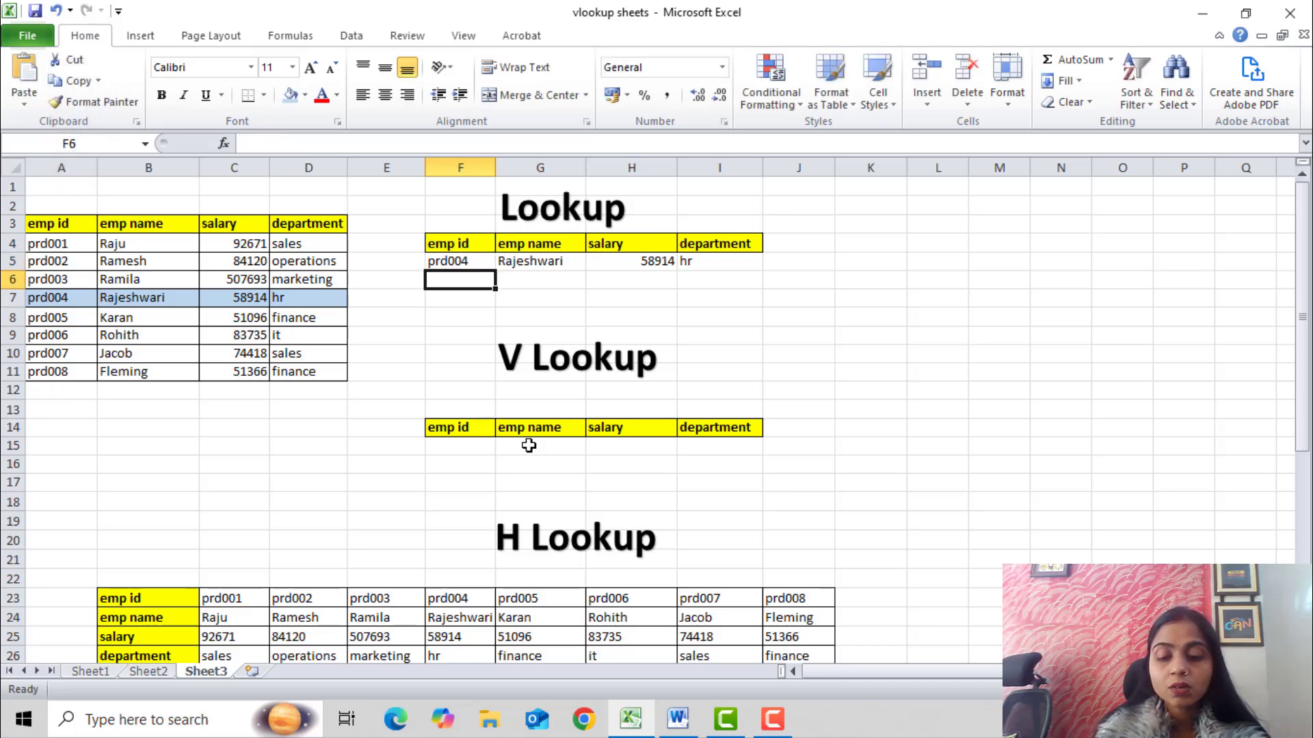
pyautogui.press('Up')
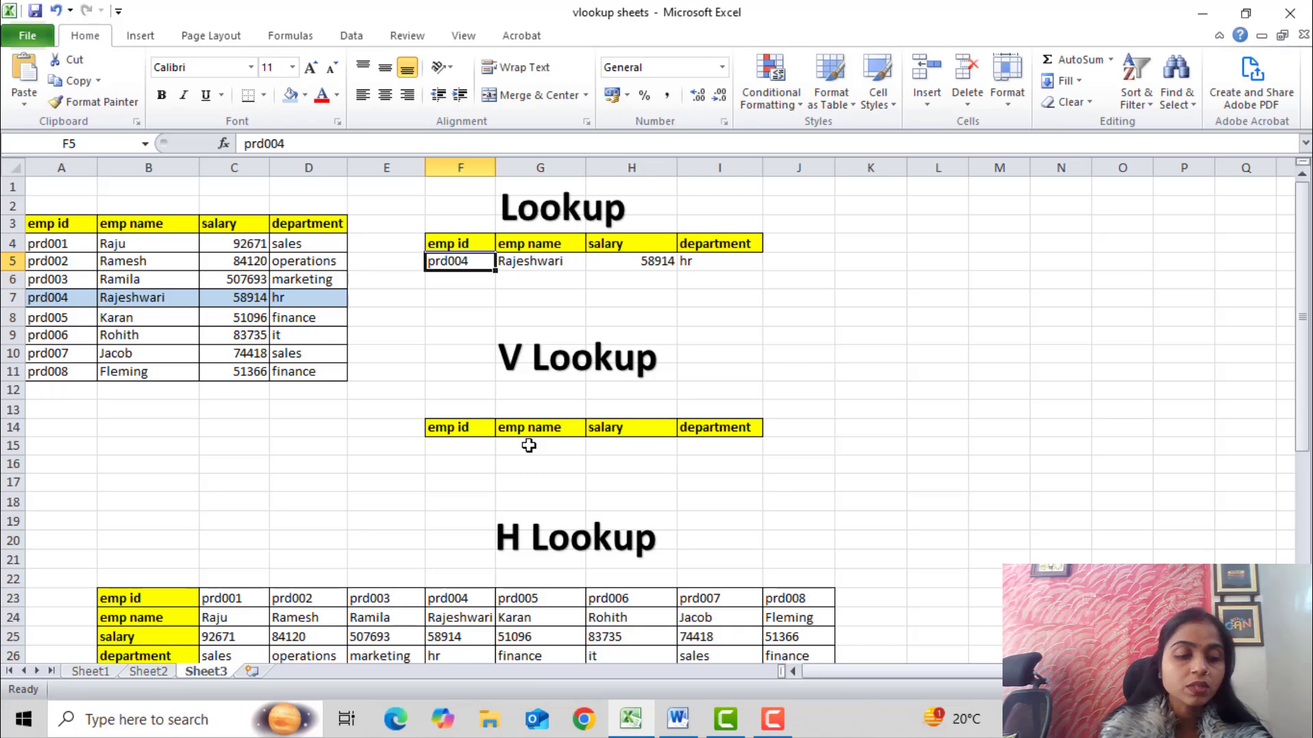
pyautogui.press('F2')
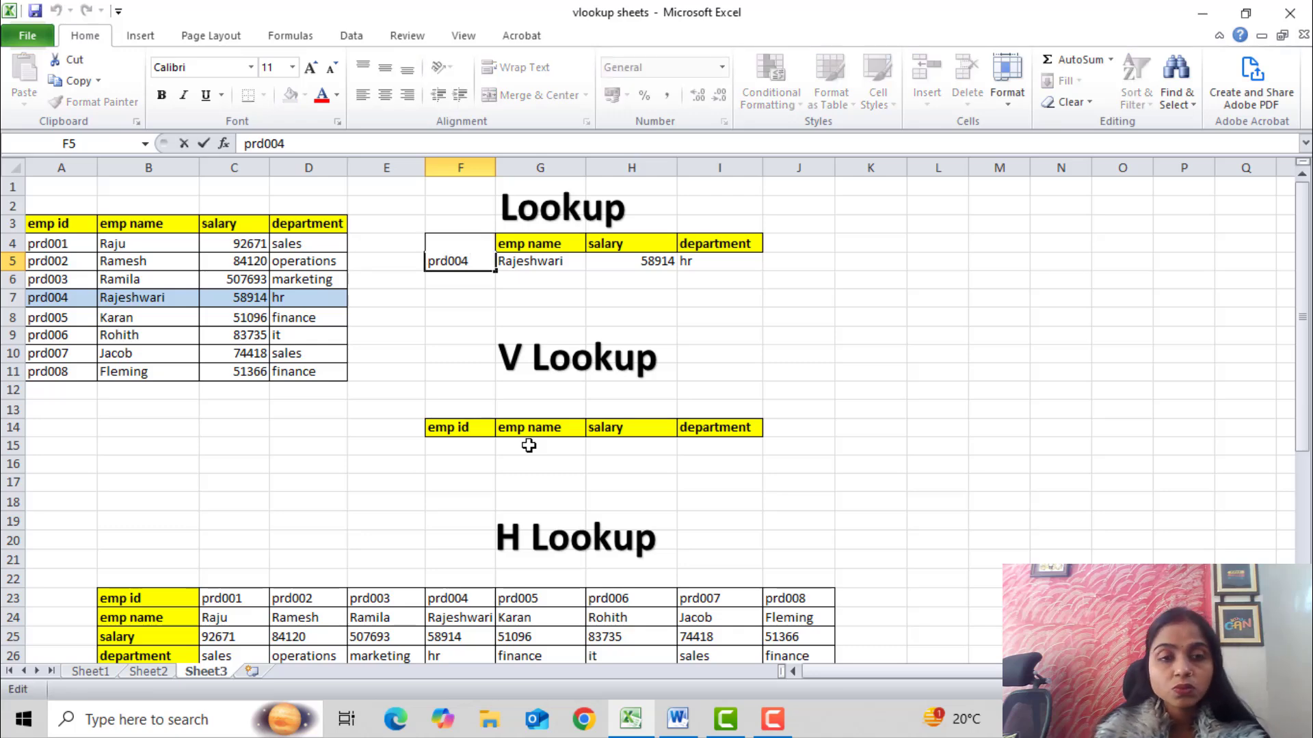
pyautogui.press('BackSpace')
pyautogui.press('BackSpace')
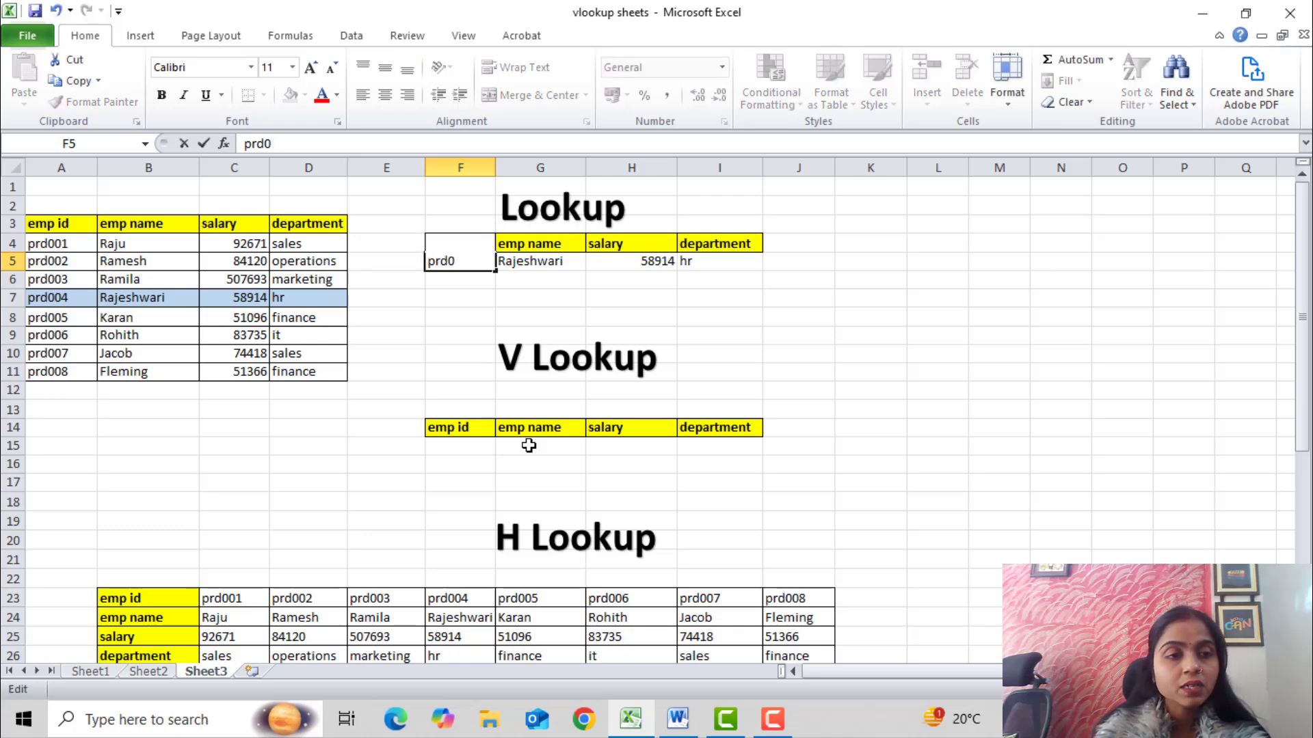
pyautogui.write('0')
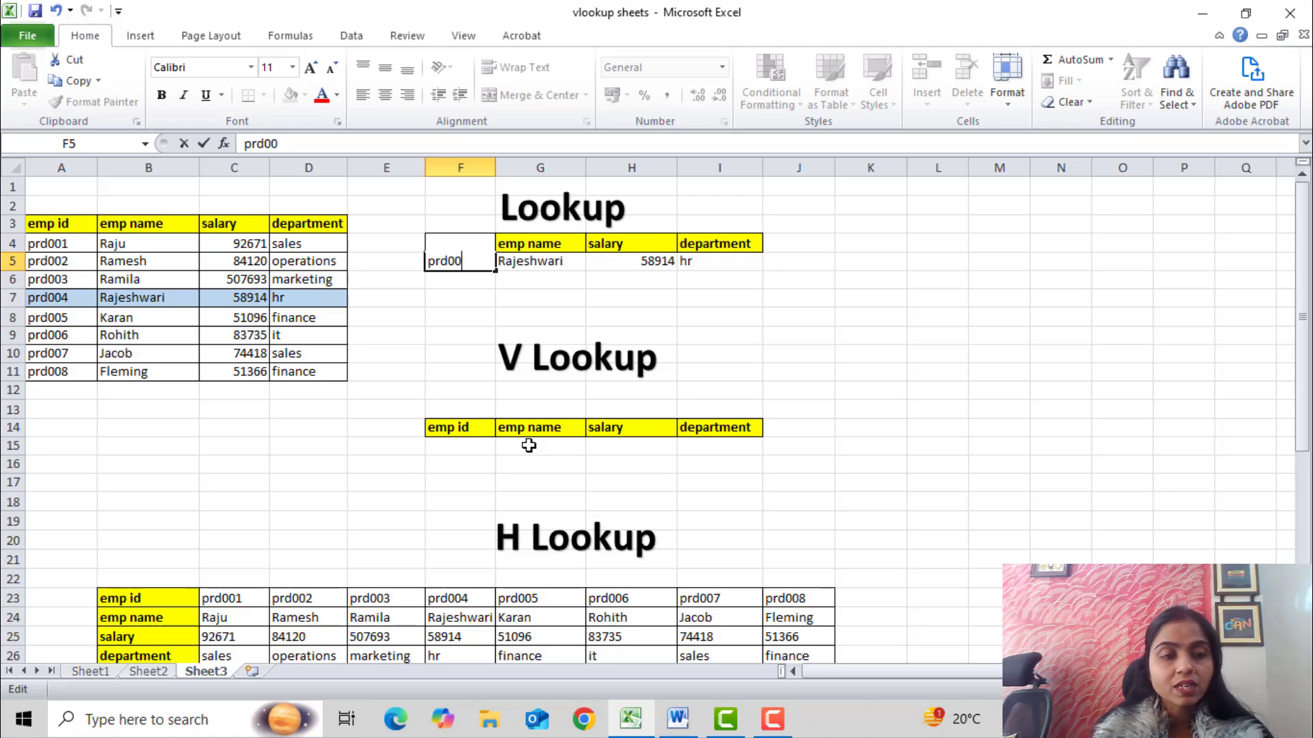
pyautogui.write('5')
pyautogui.press('Return')
pyautogui.press('Up')
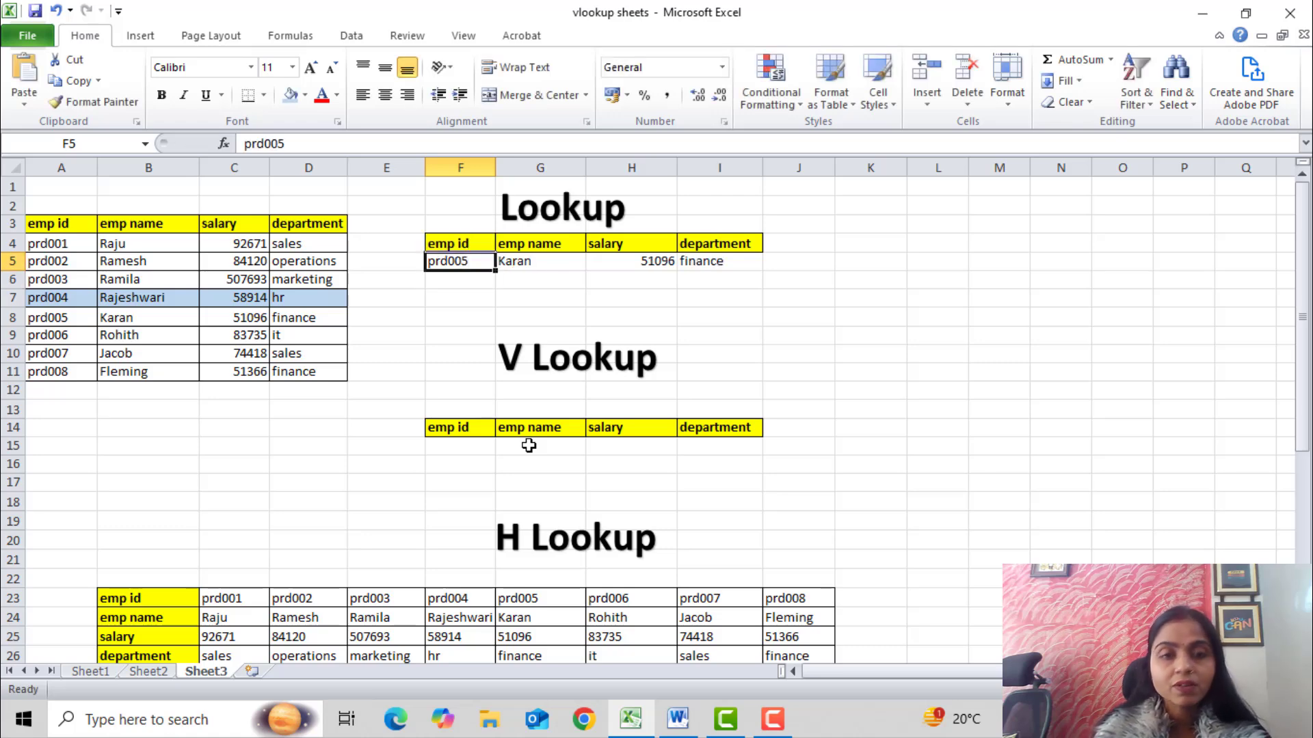
# Step: Check the emp name, salary and department formulas and results in G5:I5 for the new emp id
pyautogui.press('Right')
pyautogui.press('Right')
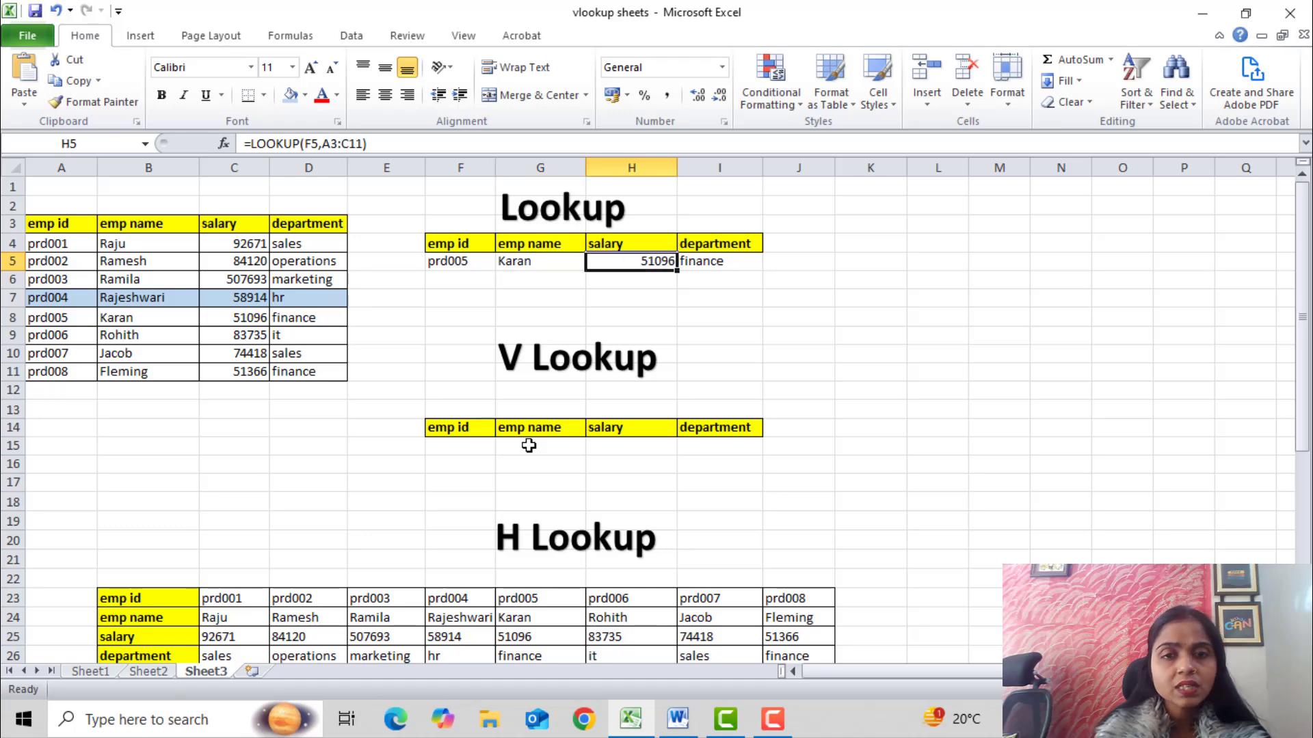
pyautogui.press('Right')
pyautogui.press('Left')
pyautogui.press('Left')
pyautogui.press('Left')
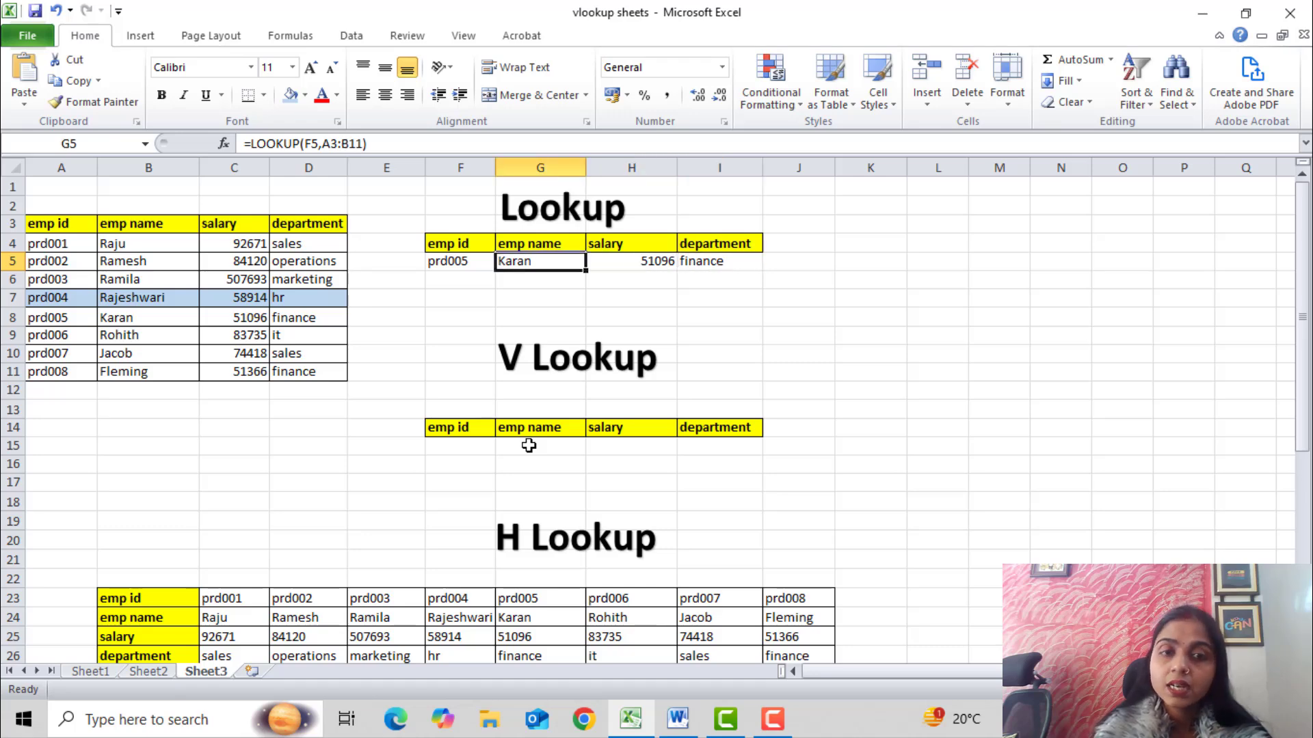
pyautogui.press('Right')
pyautogui.press('Right')
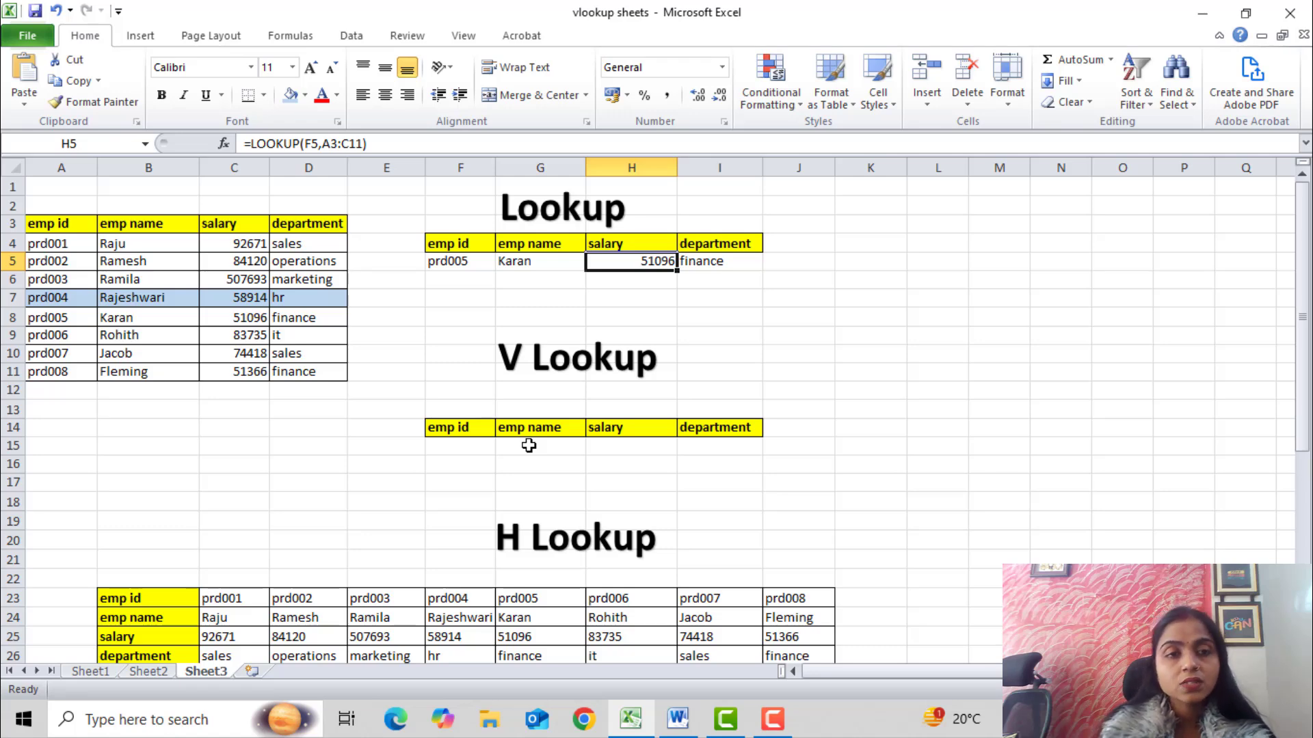
# Step: Switch from the V Lookup section of the sheet to the Word notes and read the description of the VLOOKUP function
pyautogui.scroll(-1, 460, 273)
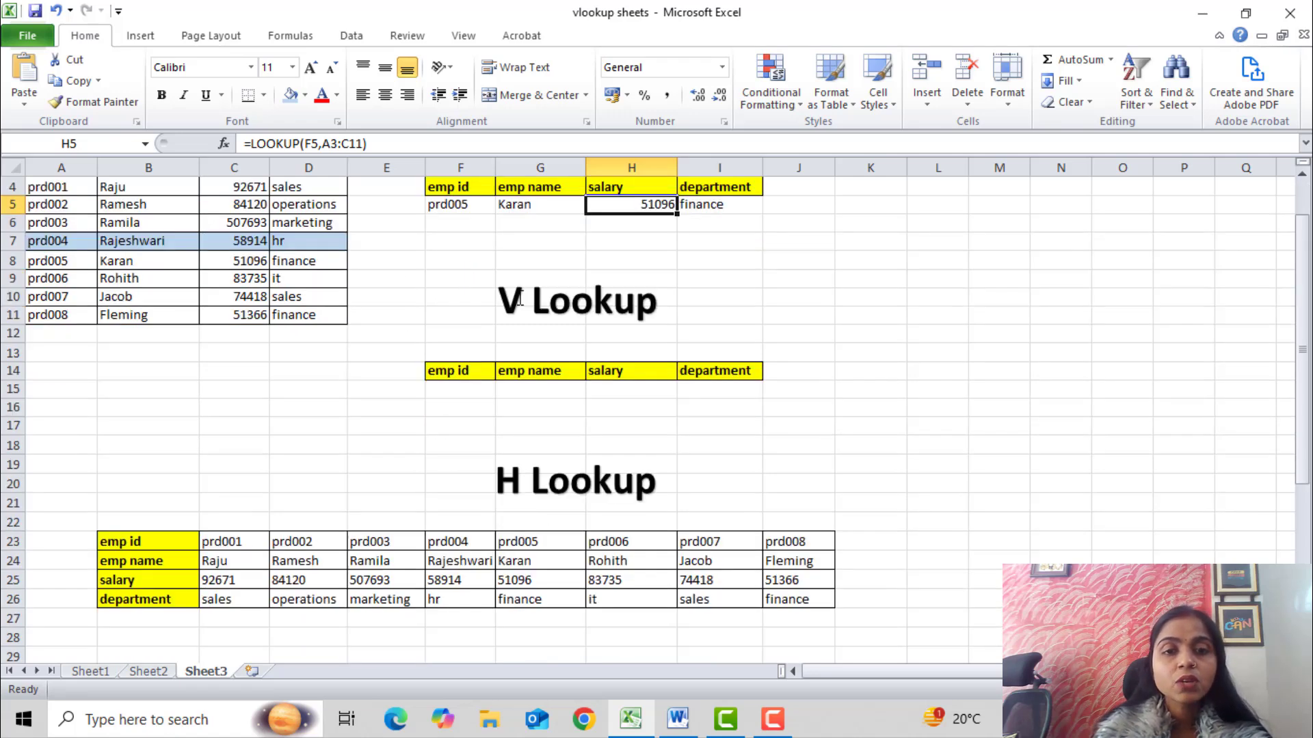
pyautogui.scroll(1, 521, 294)
pyautogui.scroll(-1, 526, 301)
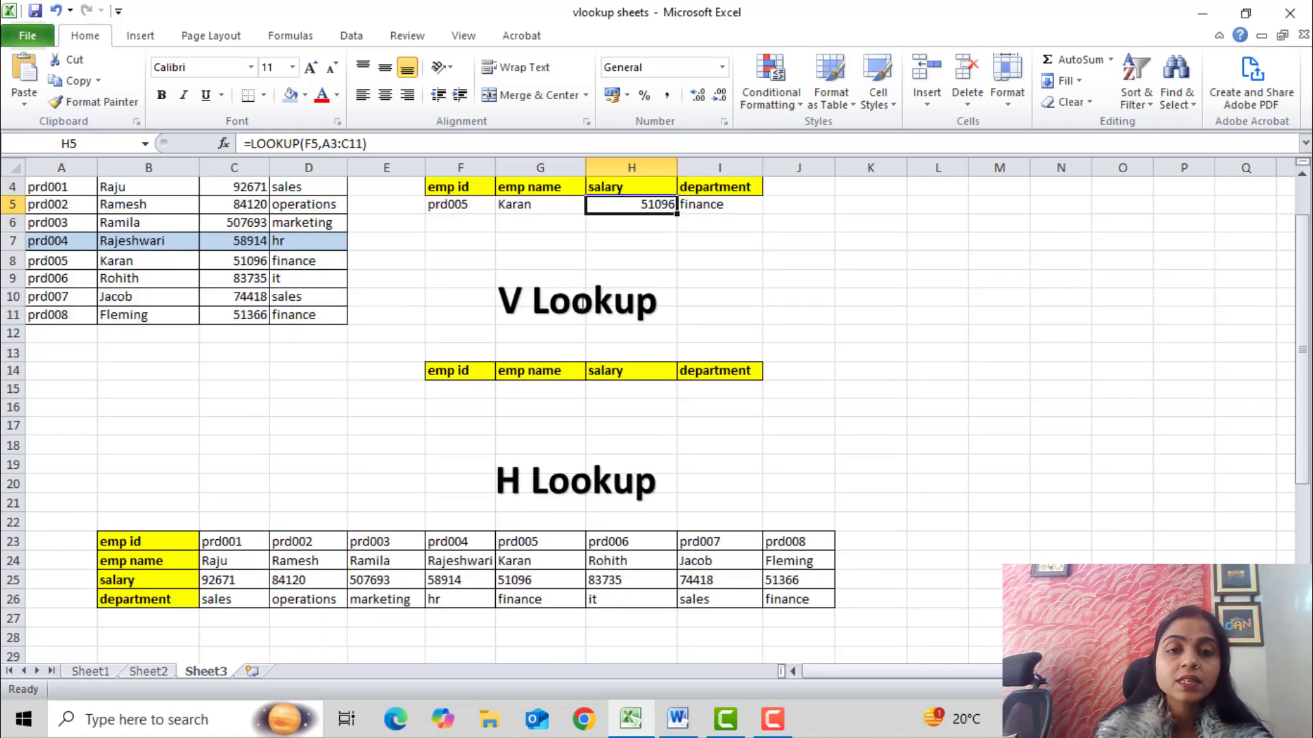
pyautogui.click(580, 301)
pyautogui.hotkey('alt', 'Tab')
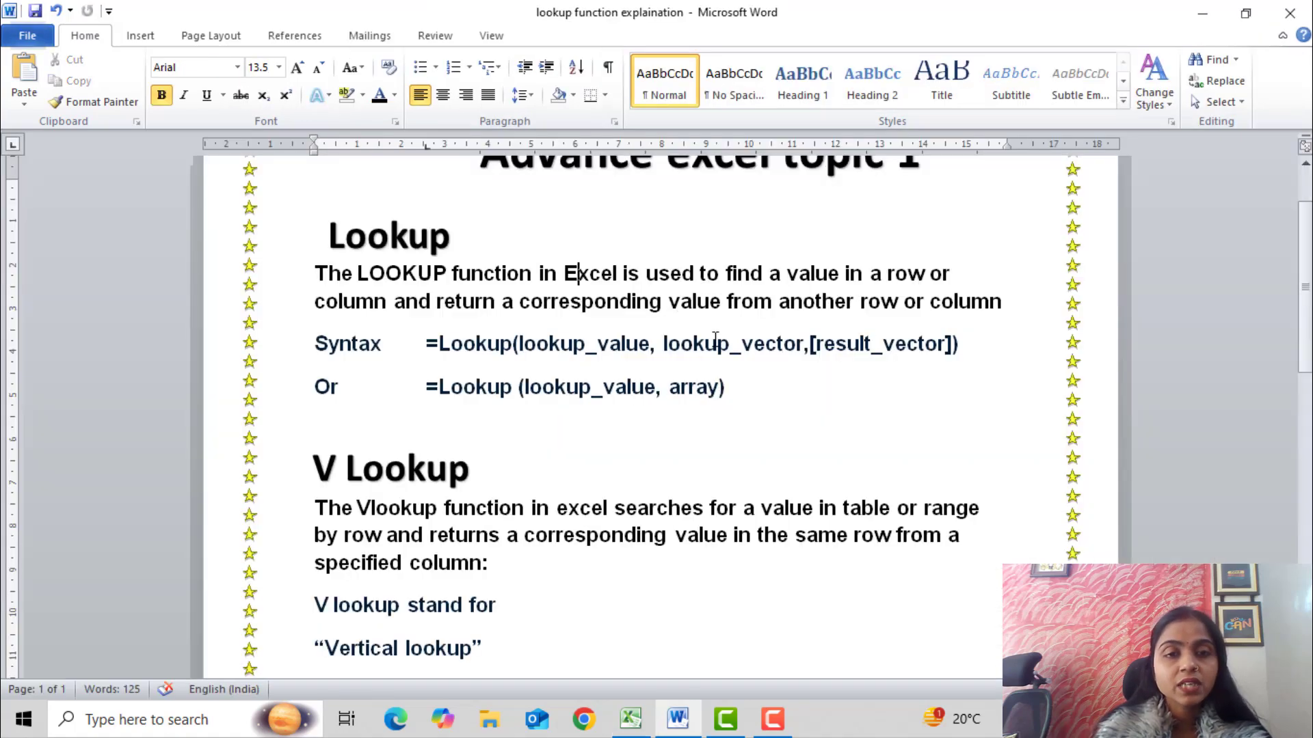
pyautogui.scroll(-2, 715, 340)
pyautogui.moveTo(315, 343); pyautogui.dragTo(609, 346)
pyautogui.click(717, 344)
pyautogui.click(759, 344)
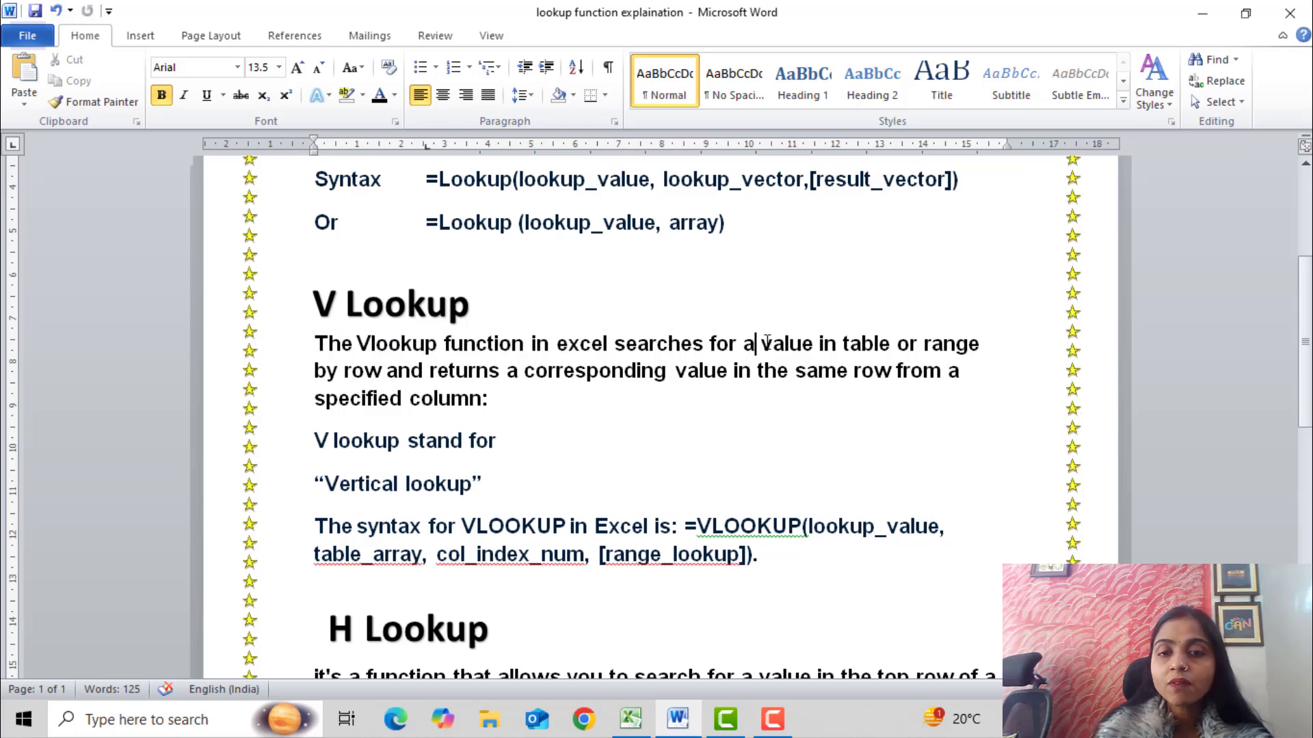
pyautogui.click(815, 344)
pyautogui.click(842, 344)
pyautogui.click(873, 343)
pyautogui.click(926, 344)
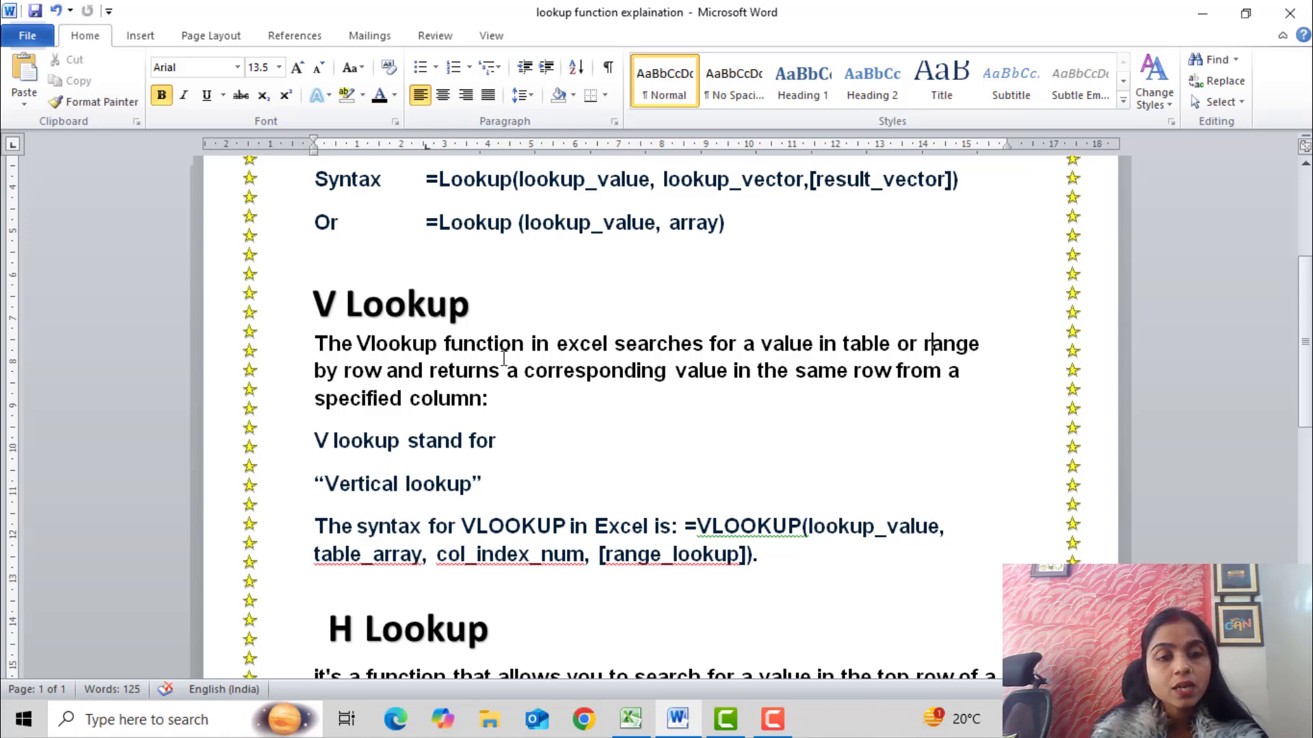
# Step: Return to the Excel workbook and examine the source table's column headings from emp id to department in A3:D3
pyautogui.press('alt')
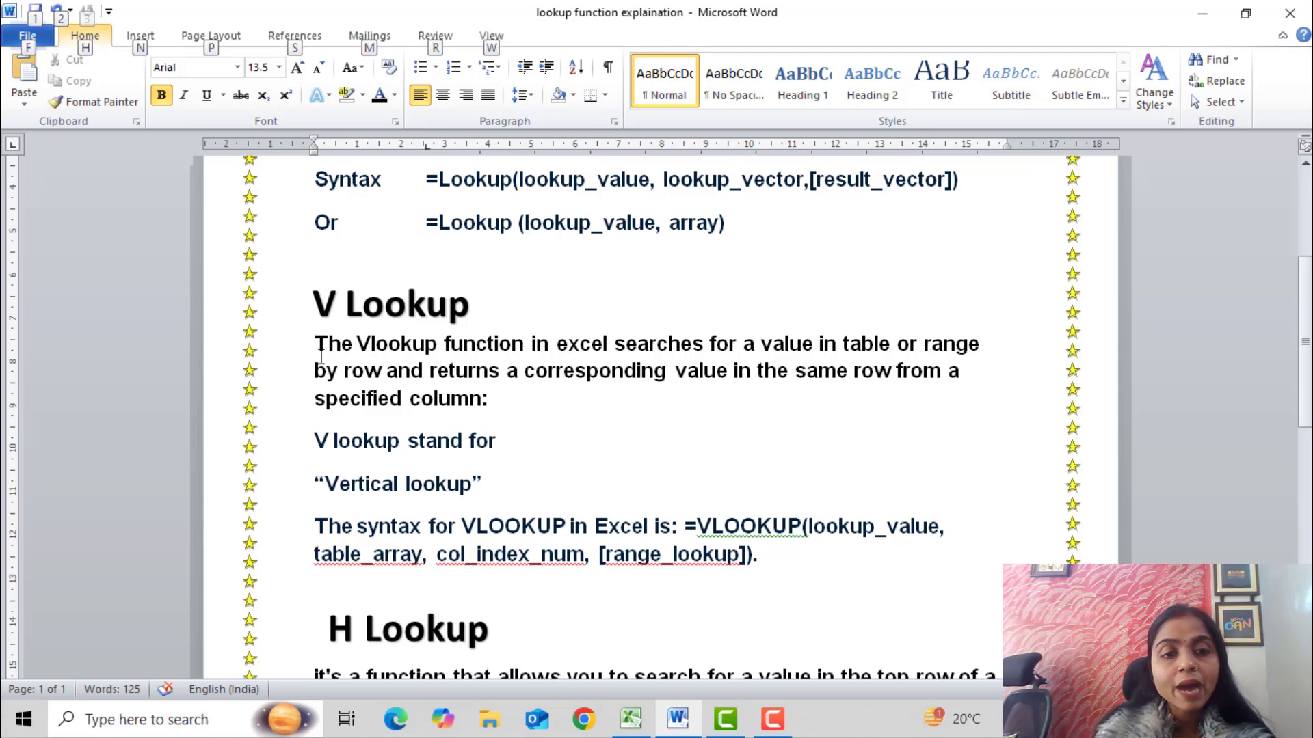
pyautogui.hotkey('alt', 'Tab')
pyautogui.click(448, 349)
pyautogui.scroll(1, 243, 334)
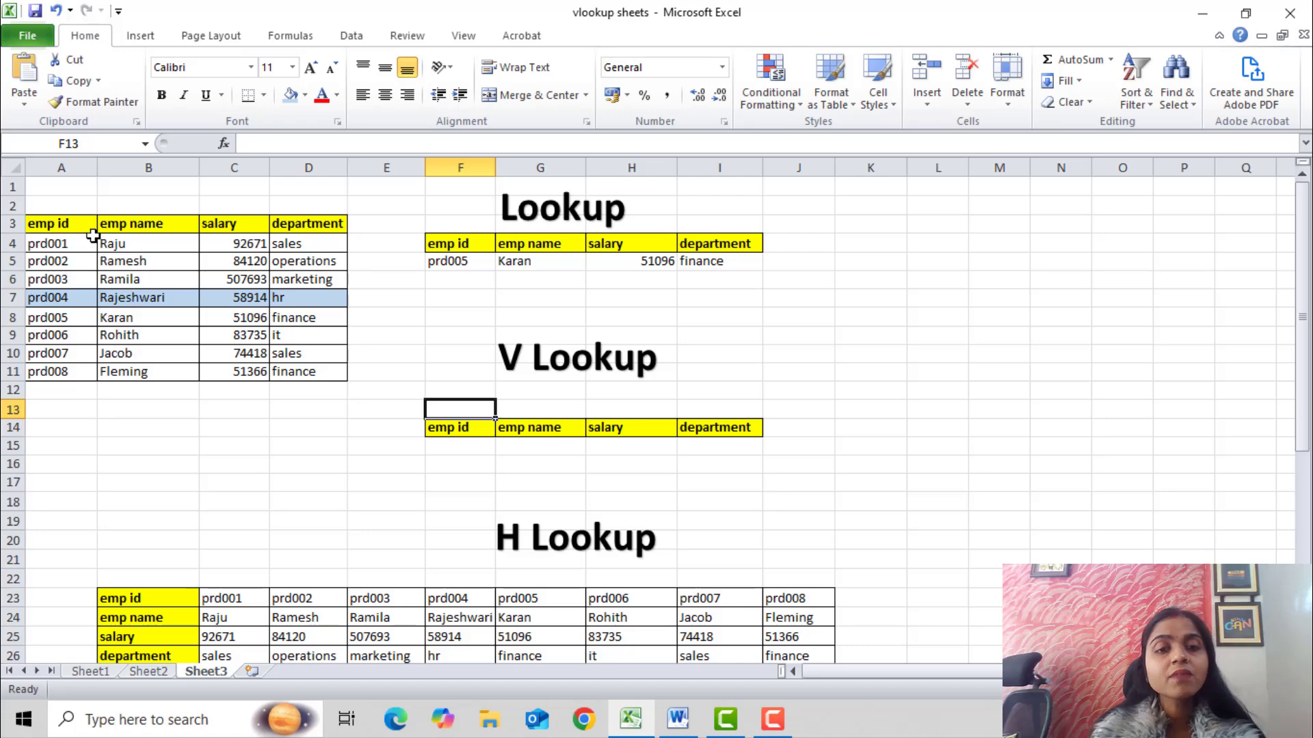
pyautogui.click(74, 224)
pyautogui.click(137, 224)
pyautogui.click(225, 226)
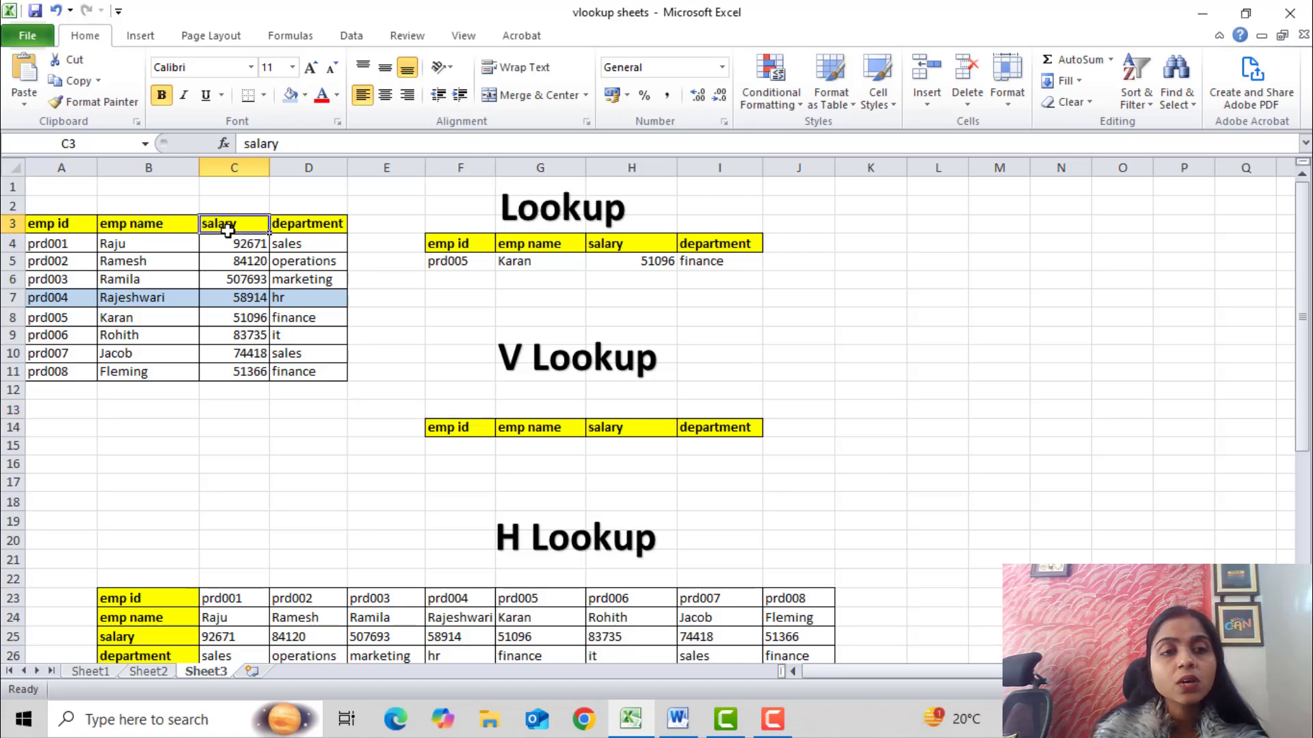
pyautogui.click(304, 220)
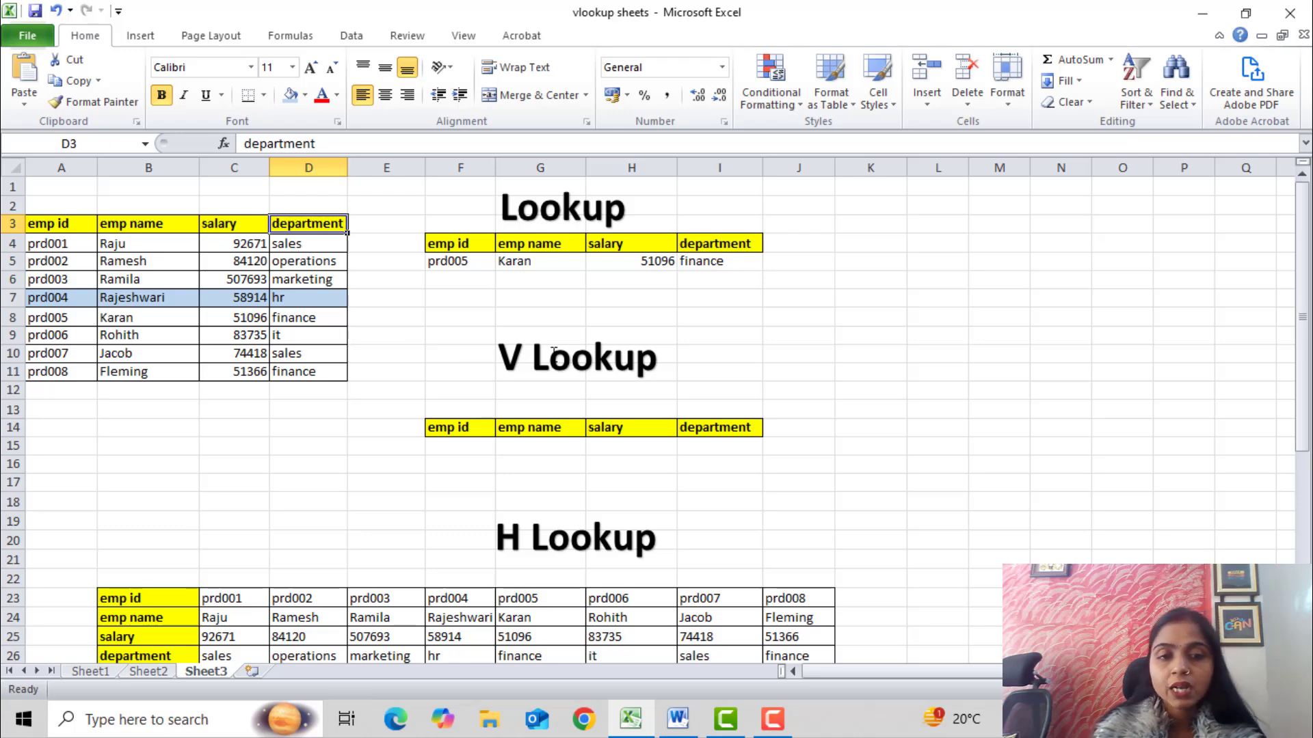
# Step: Shift the V Lookup heading slightly down and to the left above its table
pyautogui.click(583, 323)
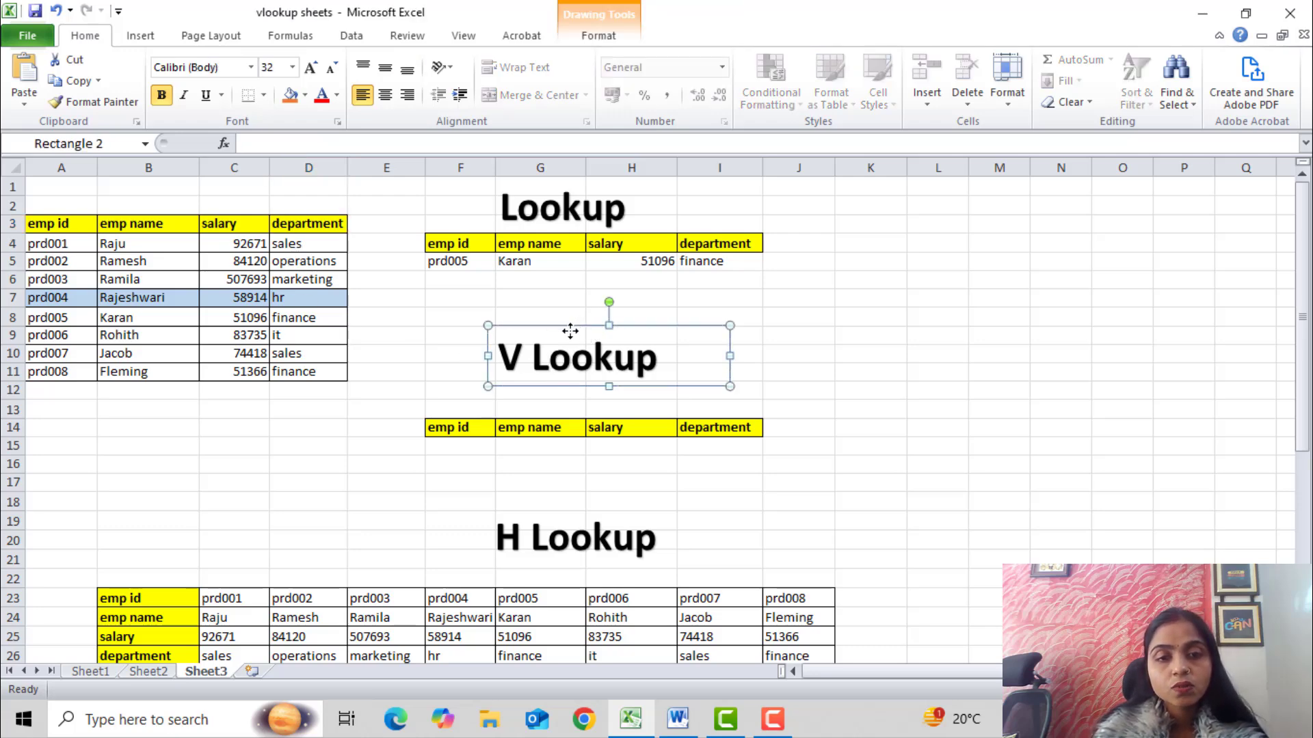
pyautogui.moveTo(583, 319); pyautogui.dragTo(558, 330)
pyautogui.click(374, 374)
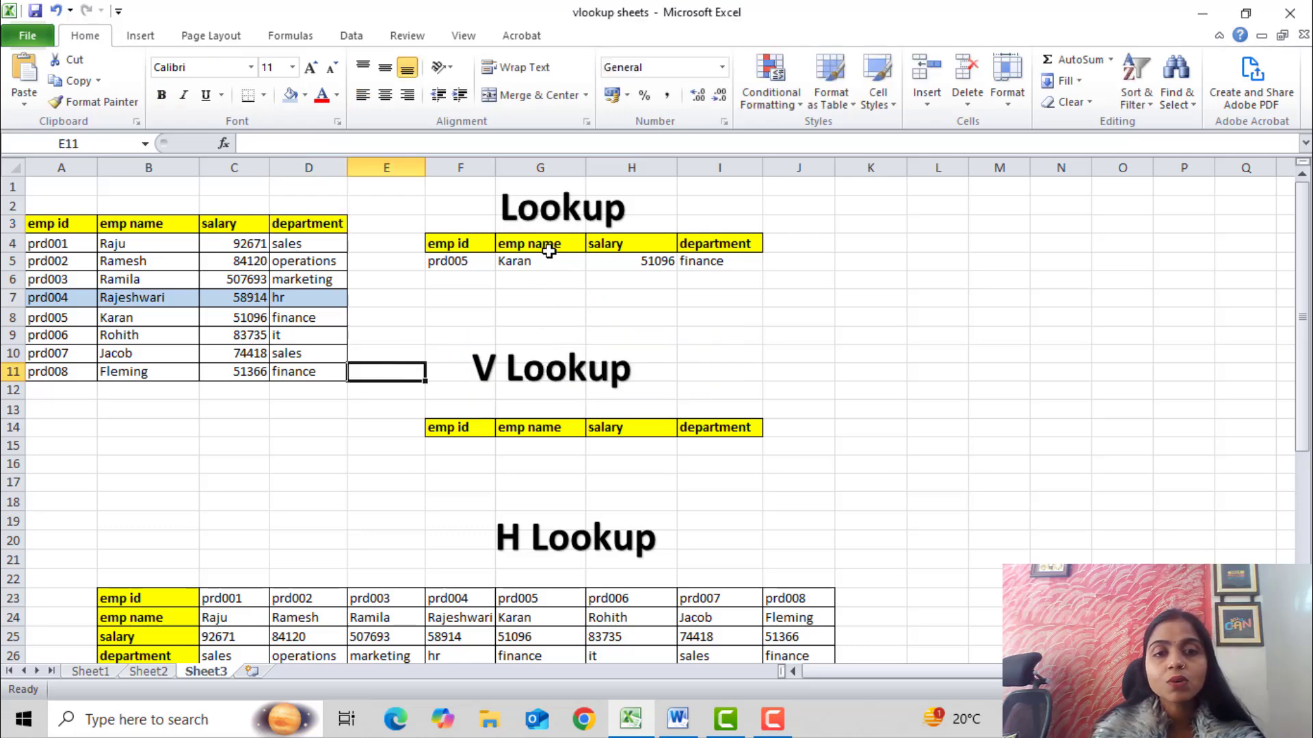
pyautogui.scroll(-1, 715, 331)
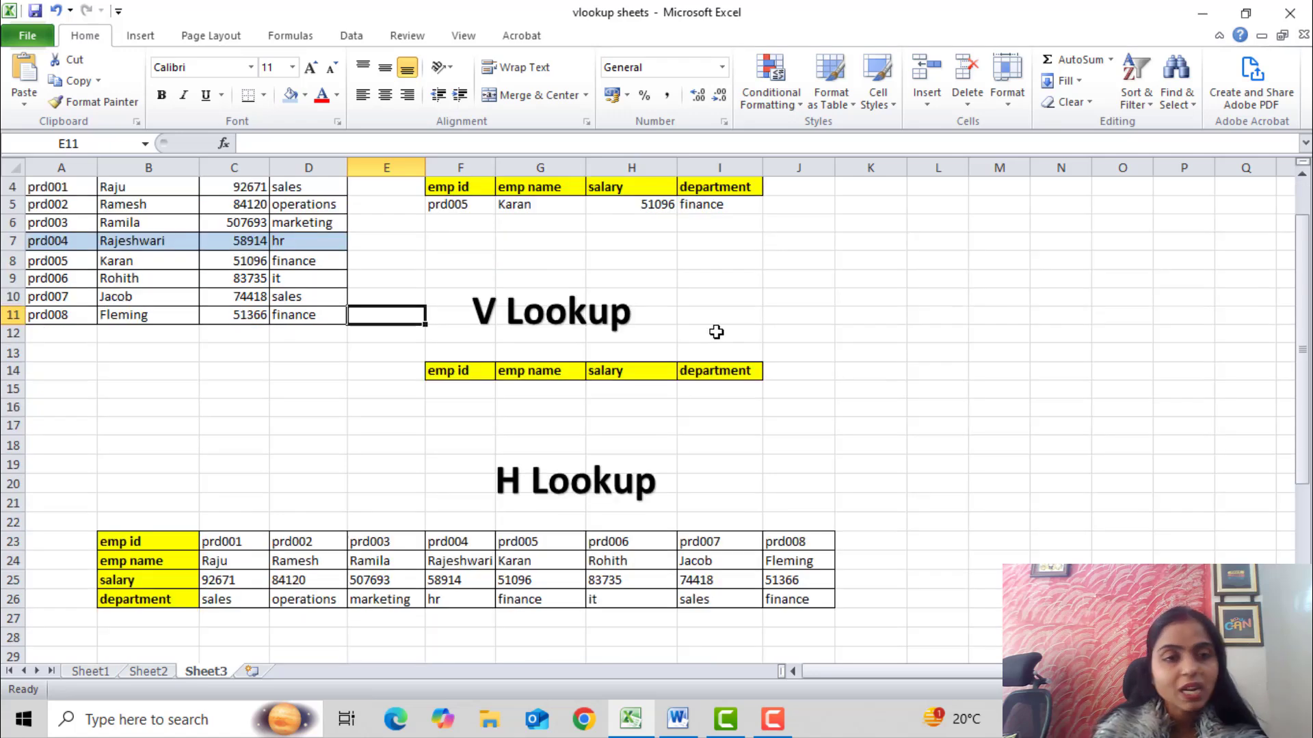
pyautogui.scroll(1, 715, 330)
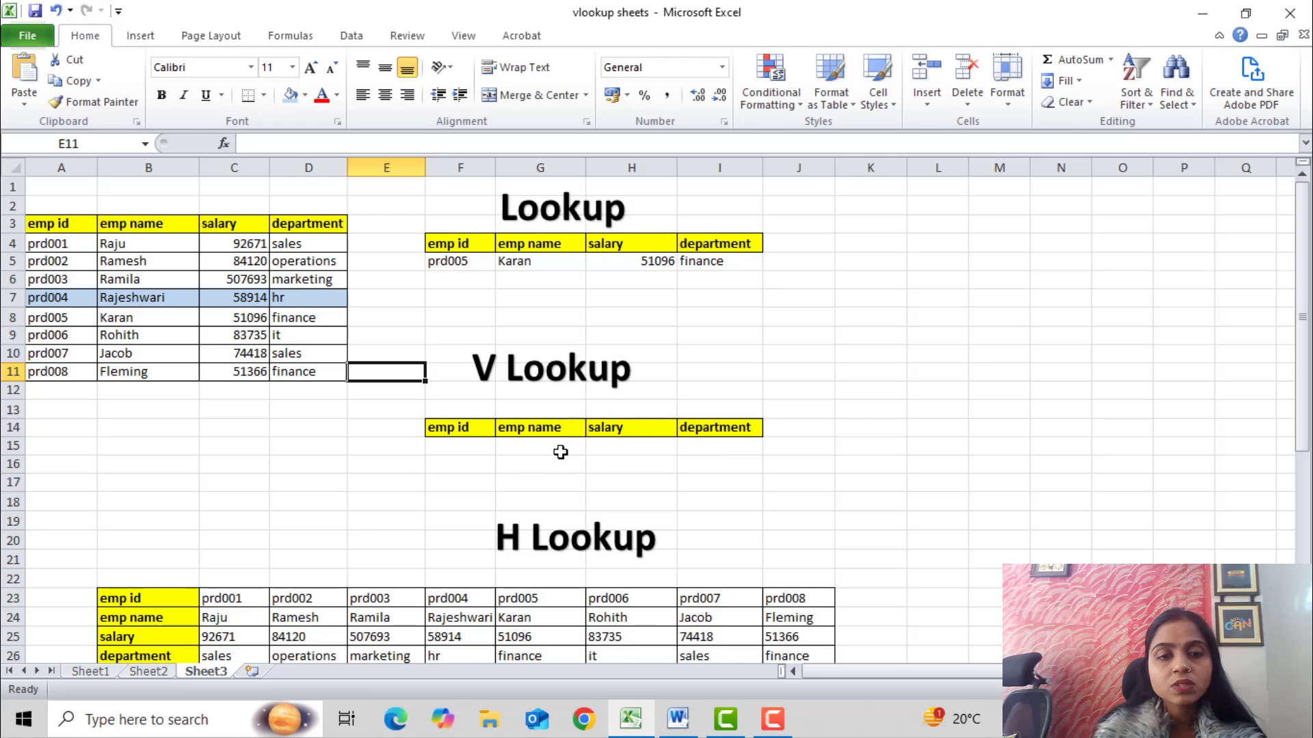
# Step: Enter the emp id prd001 in F15 of the V Lookup table
pyautogui.click(475, 447)
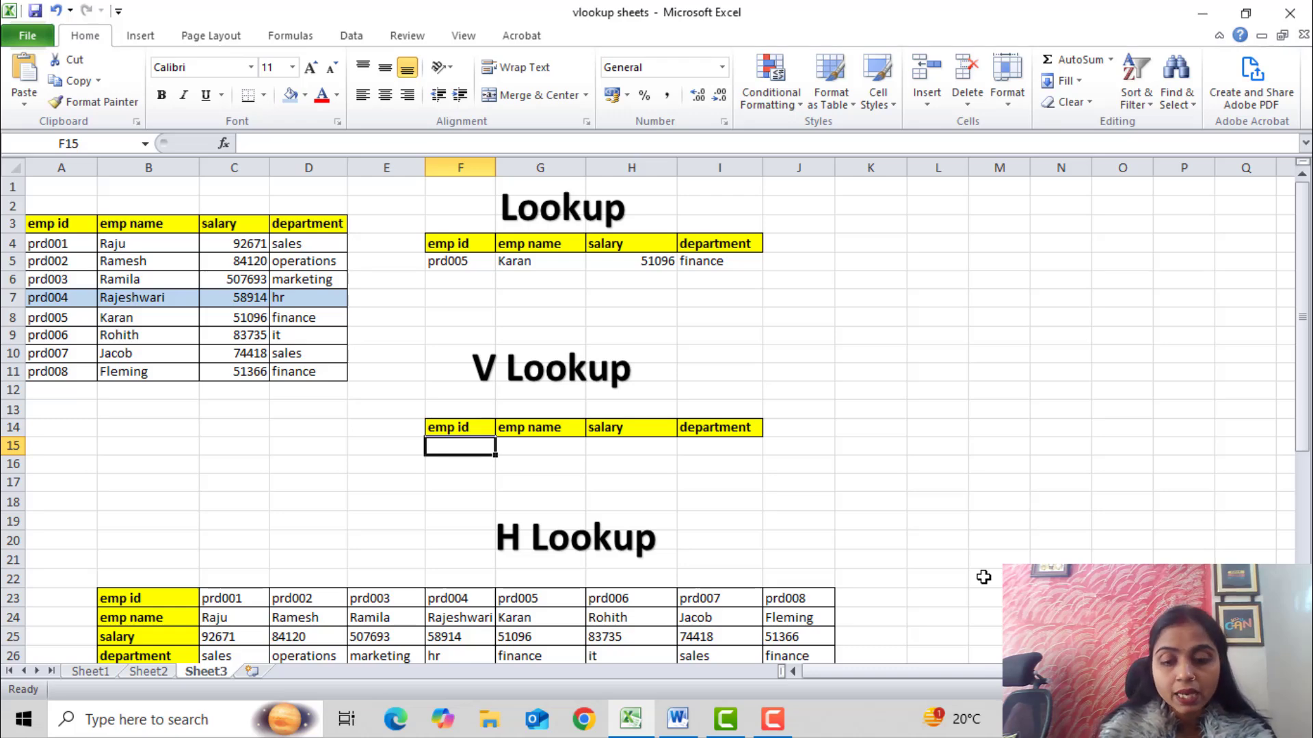
pyautogui.write('prd')
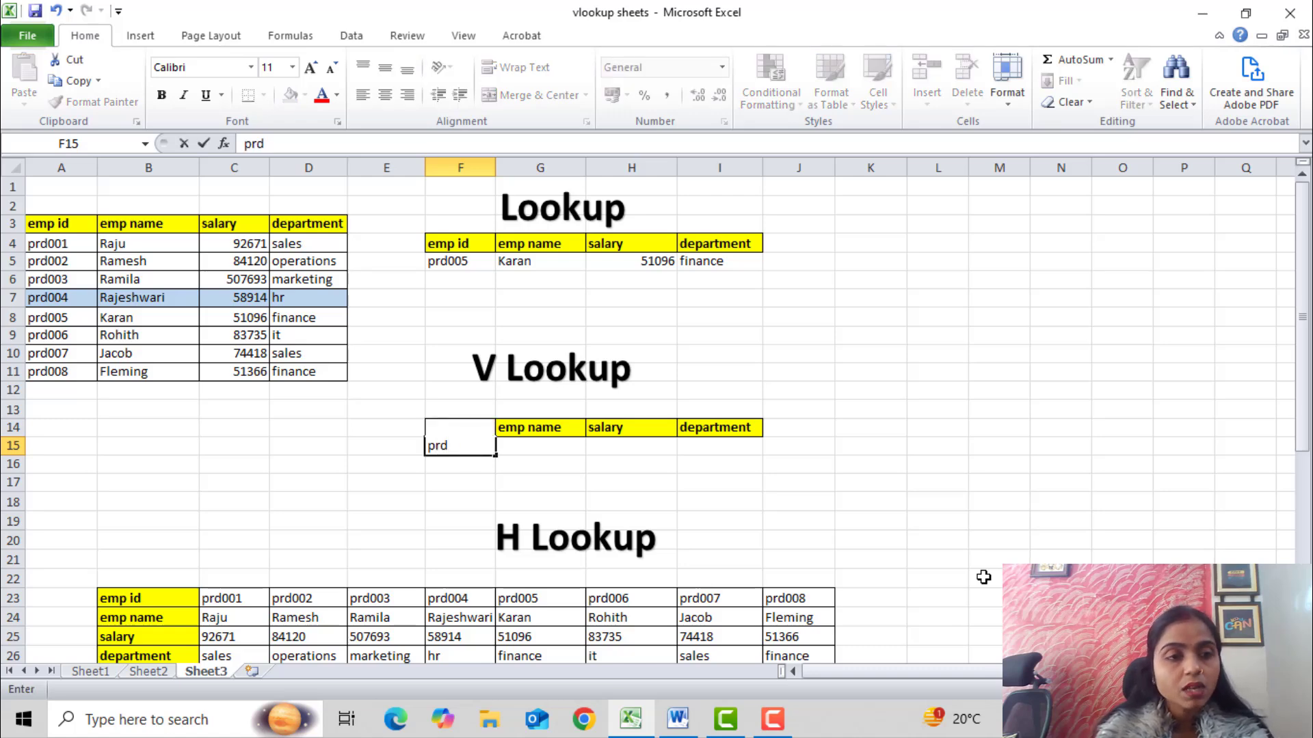
pyautogui.write('001')
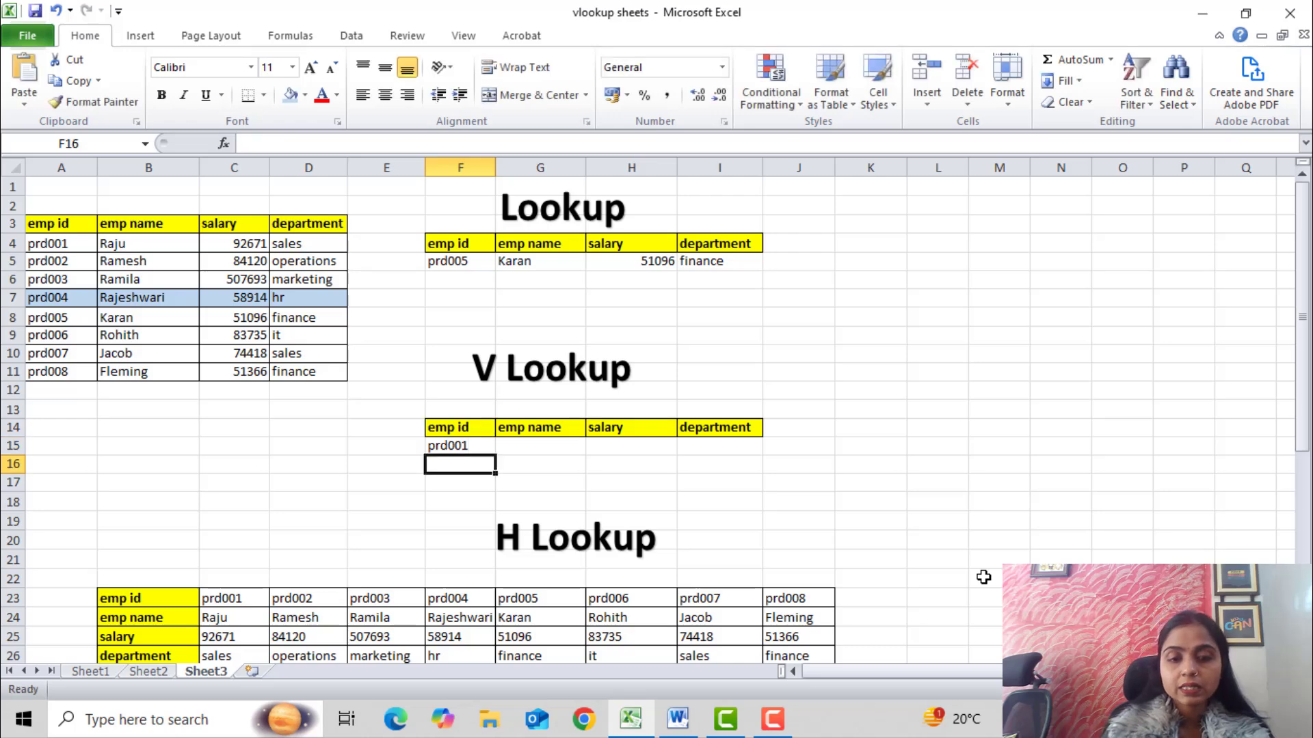
# Step: Start a VLOOKUP formula in the V Lookup department cell I15 with F15 as the lookup value
pyautogui.press('Tab')
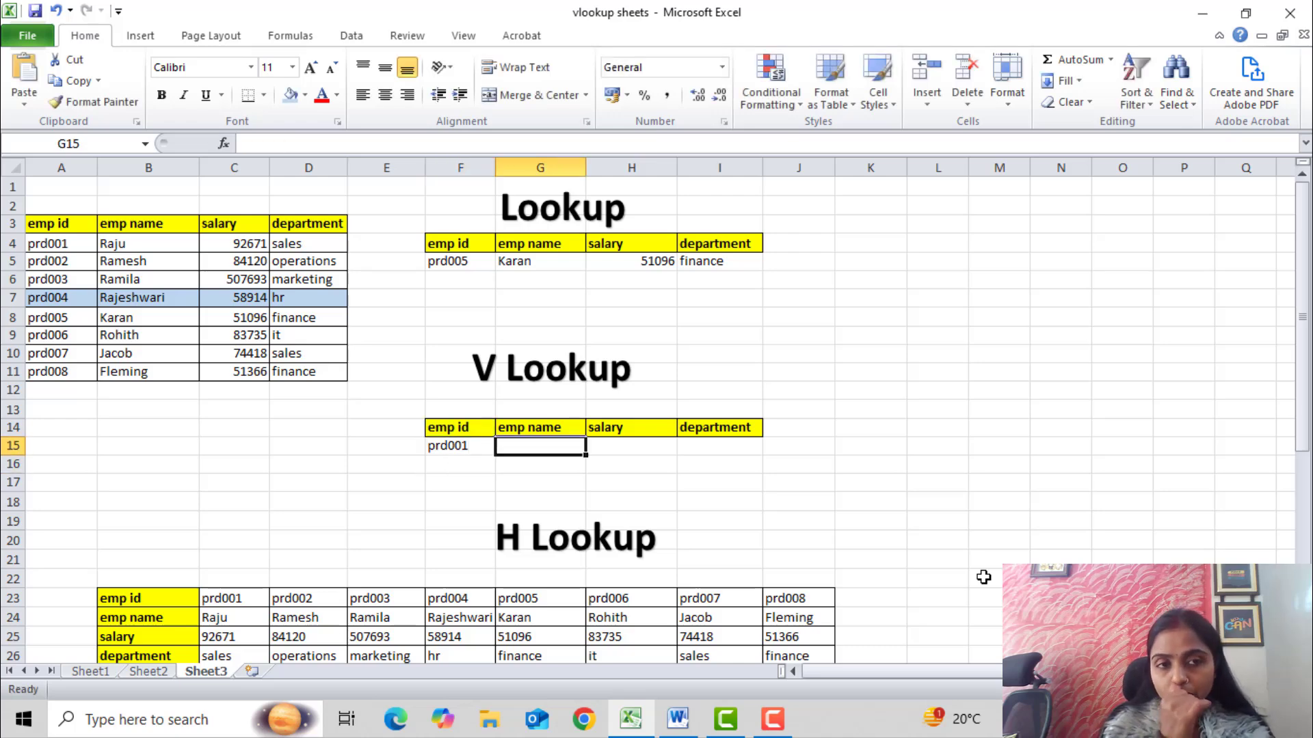
pyautogui.press('Tab')
pyautogui.press('Tab')
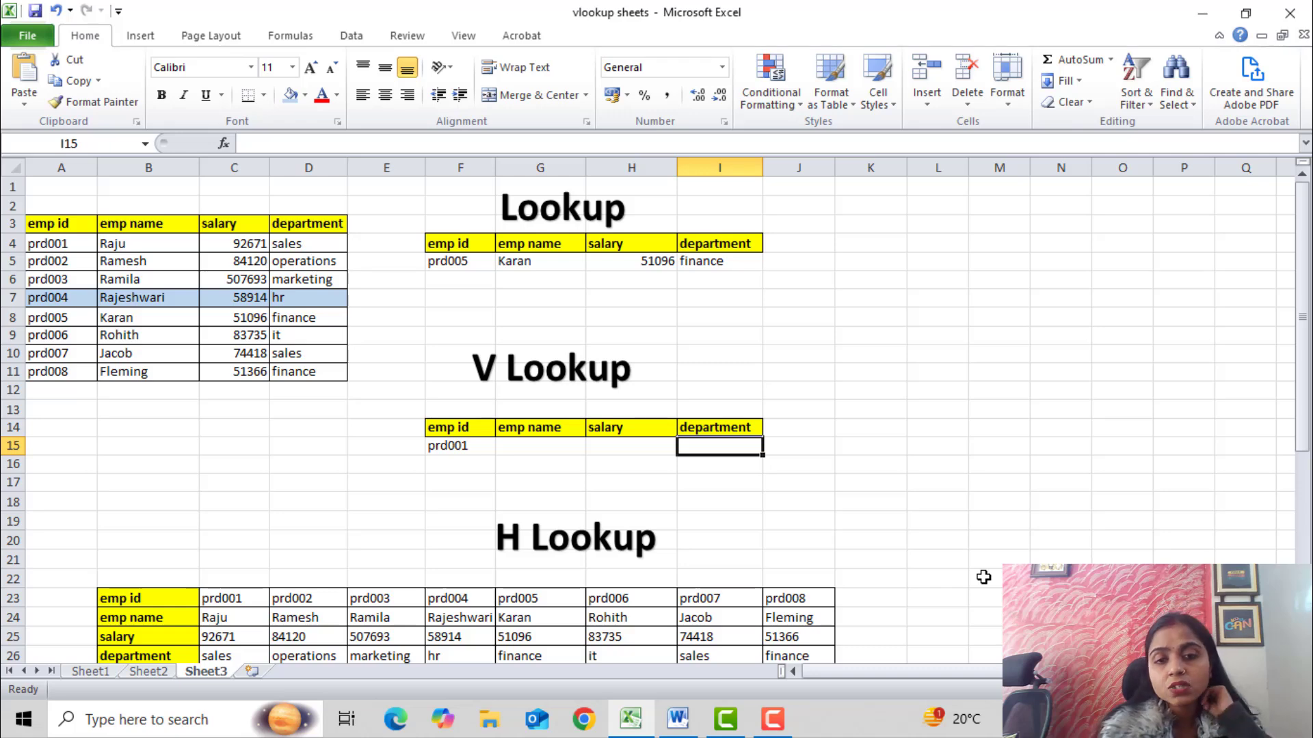
pyautogui.write('=')
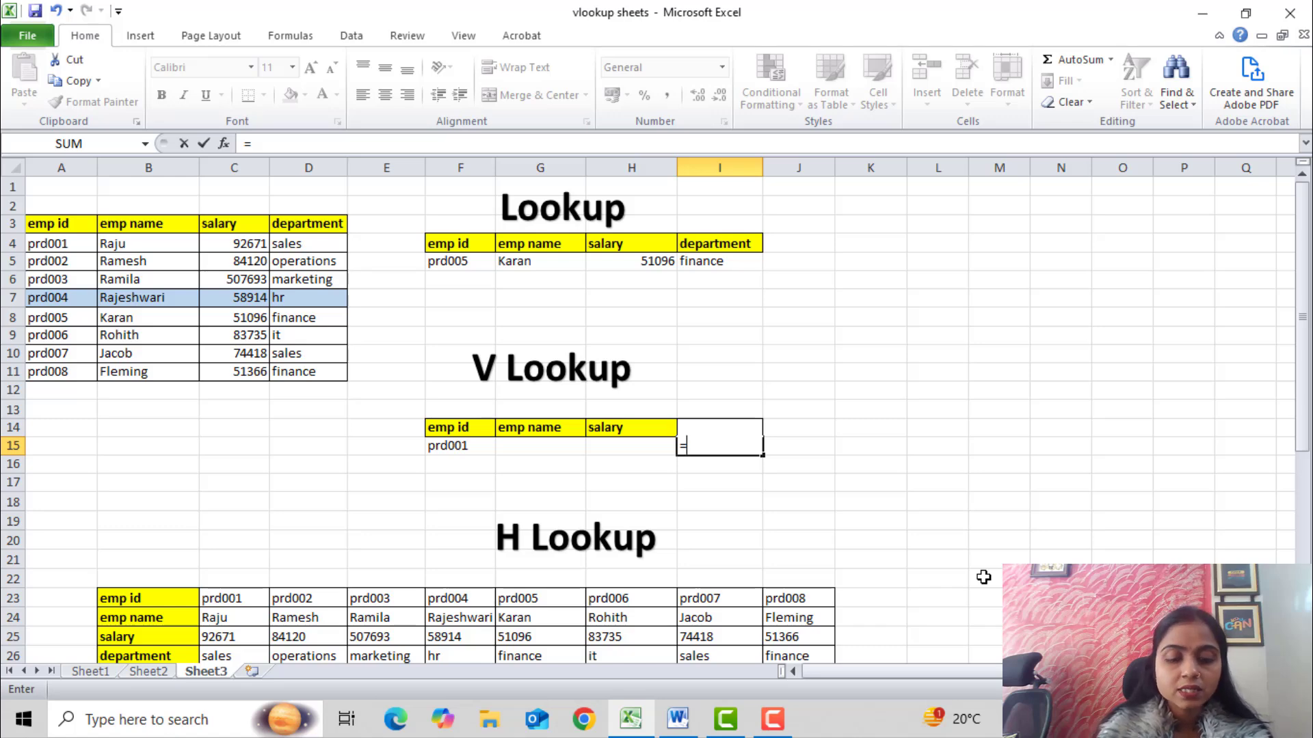
pyautogui.write('vl')
pyautogui.press('Tab')
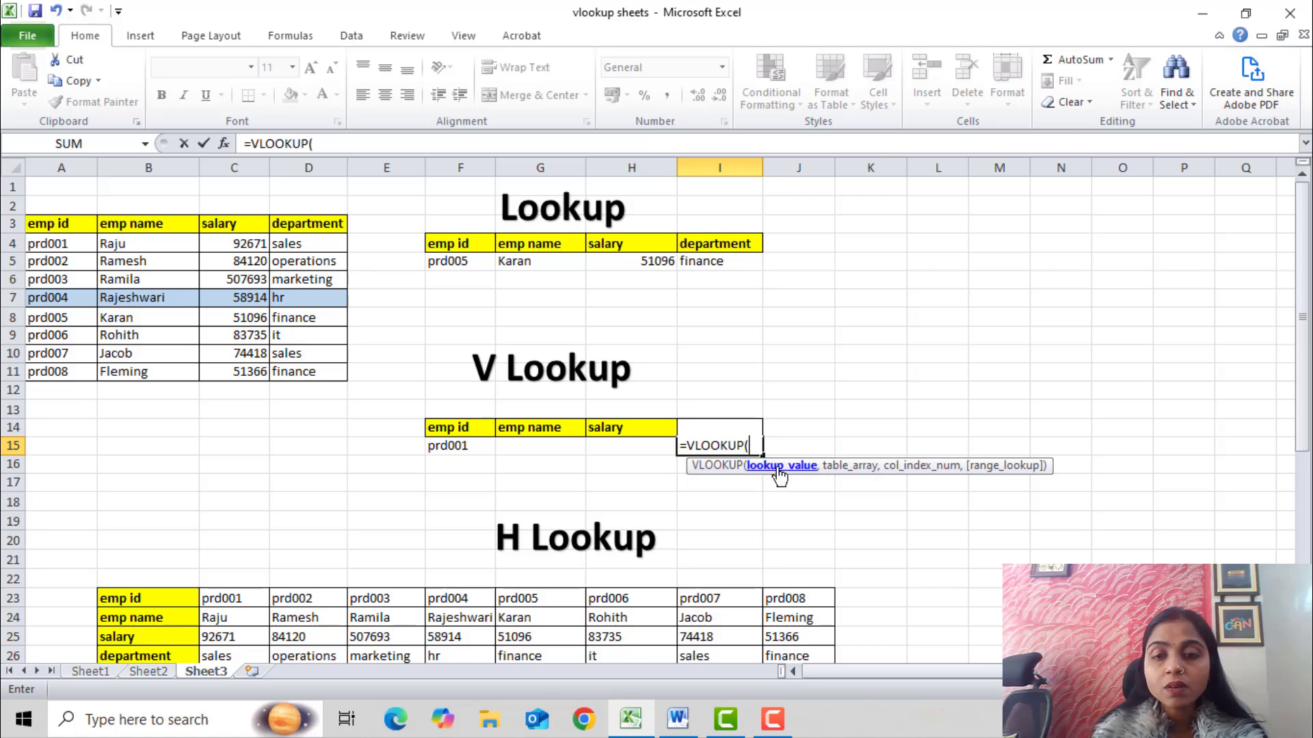
pyautogui.click(442, 445)
pyautogui.write(',')
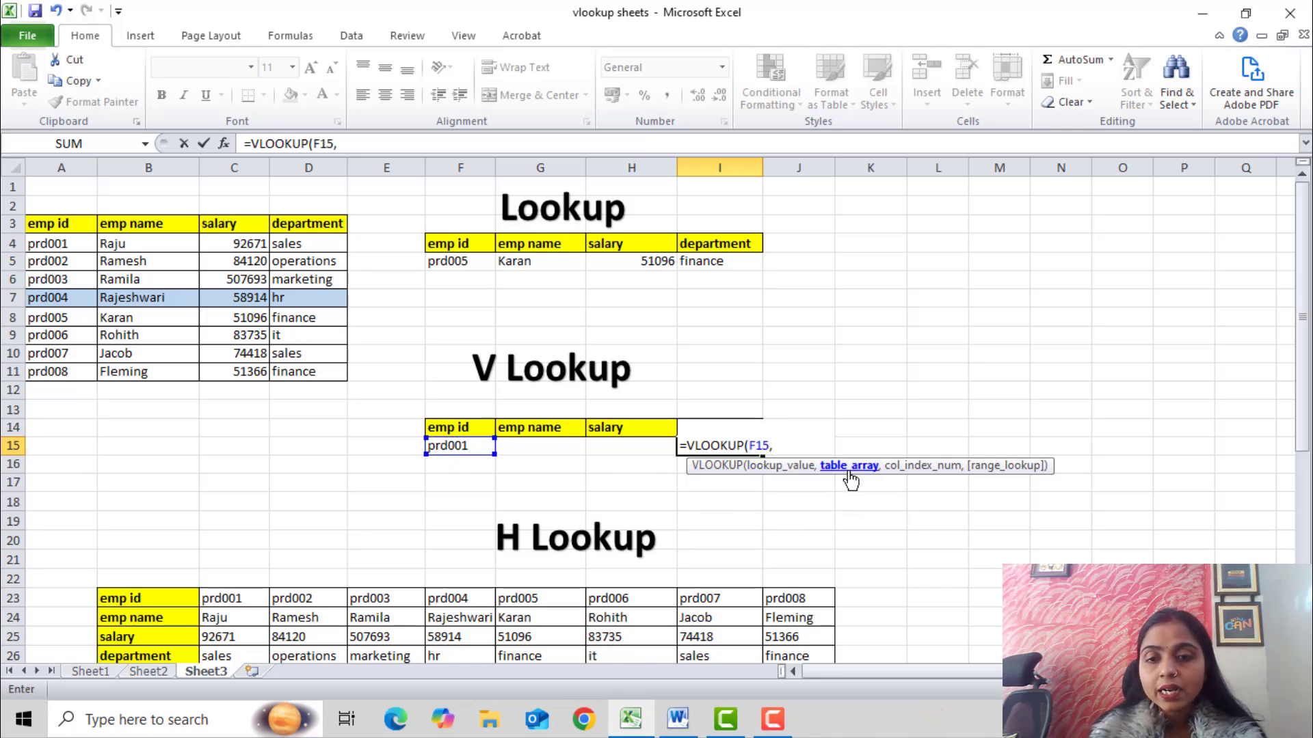
# Step: Complete the department formula in I15 with table array A3:D11, column index 4 and range lookup 0
pyautogui.click(79, 225)
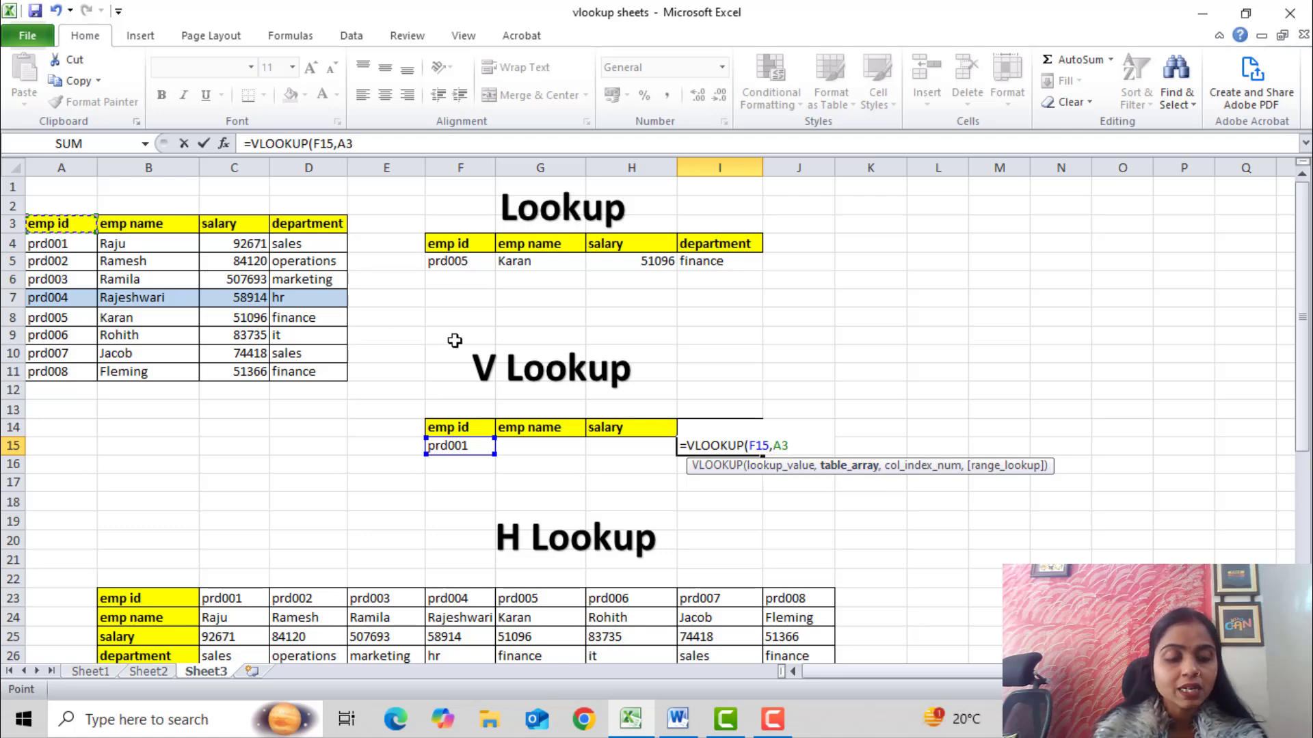
pyautogui.hotkey('ctrl', 'shift', 'Down')
pyautogui.hotkey('ctrl', 'shift', 'Right')
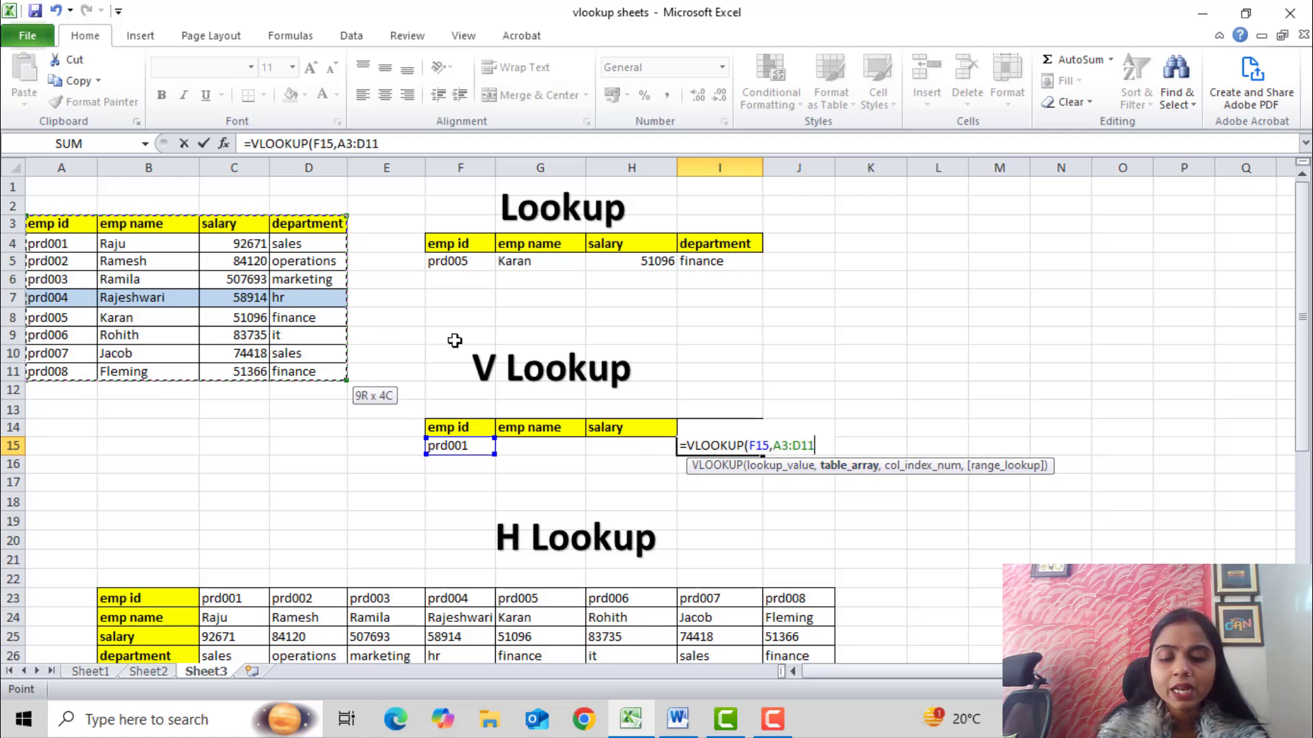
pyautogui.write(',')
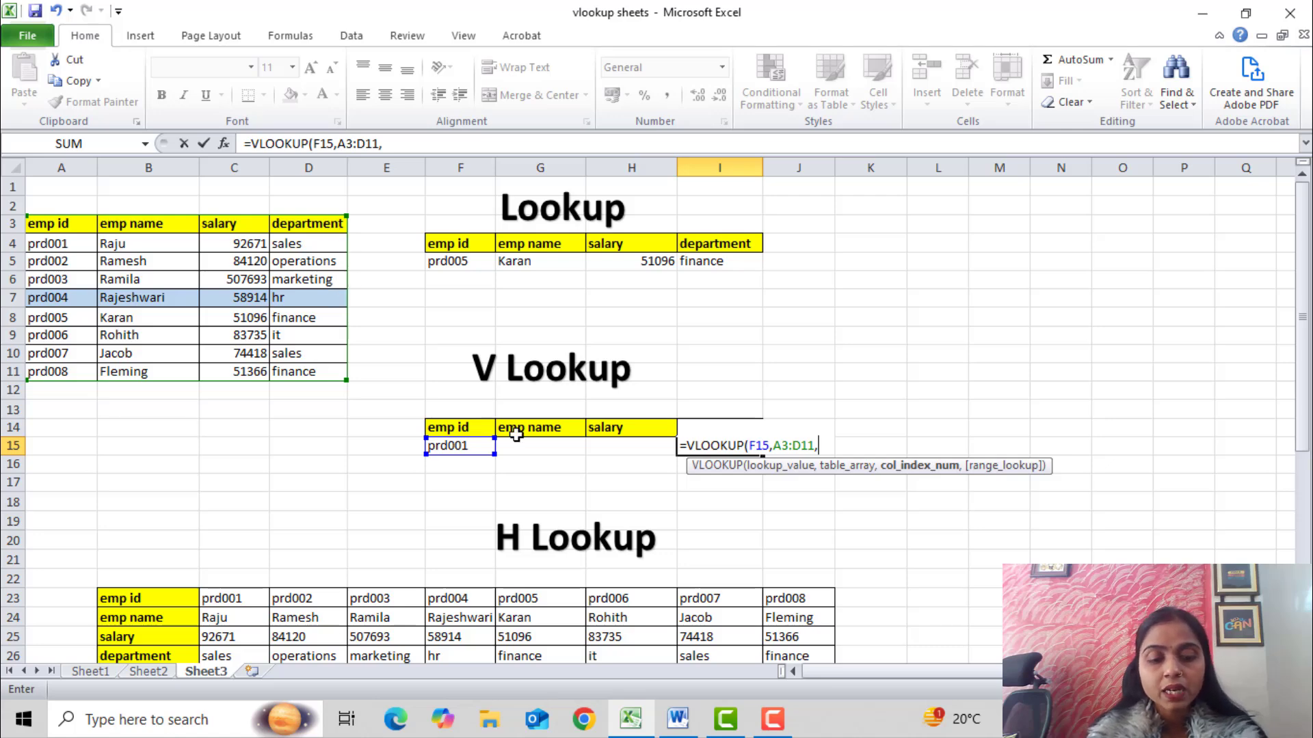
pyautogui.write('4,')
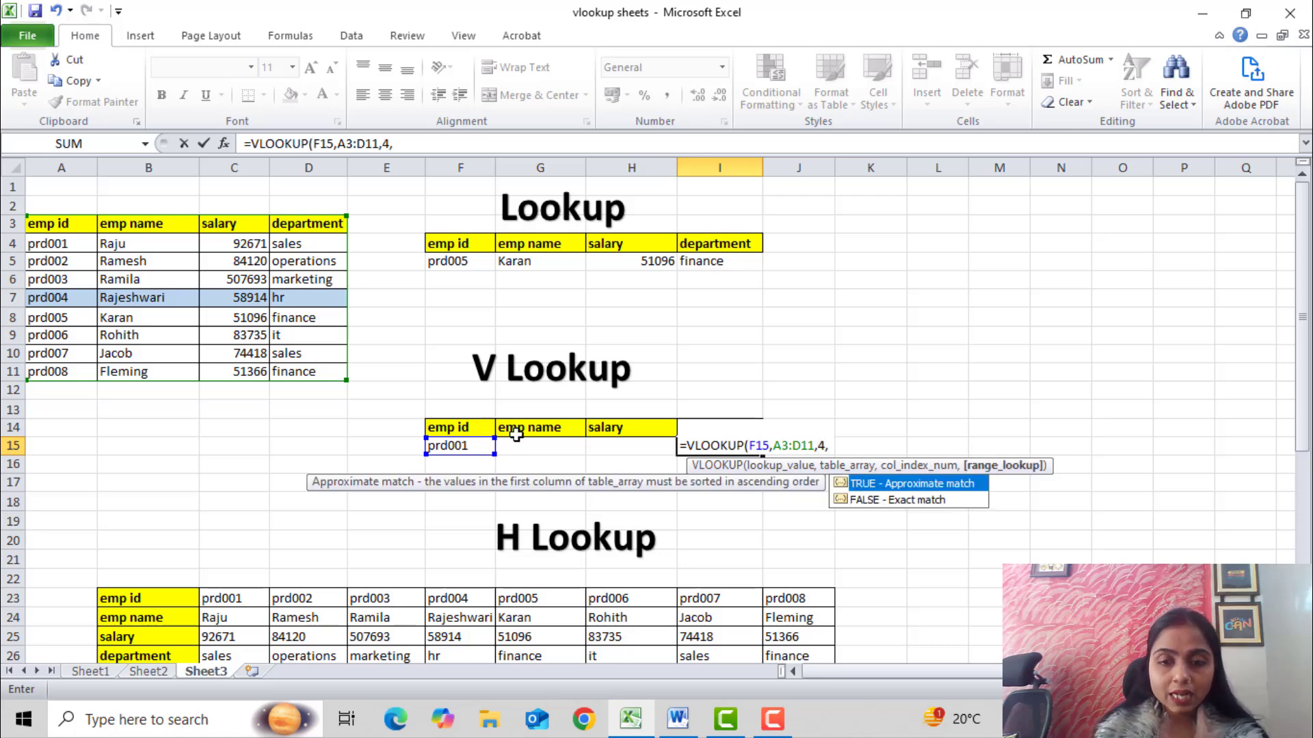
pyautogui.write('0')
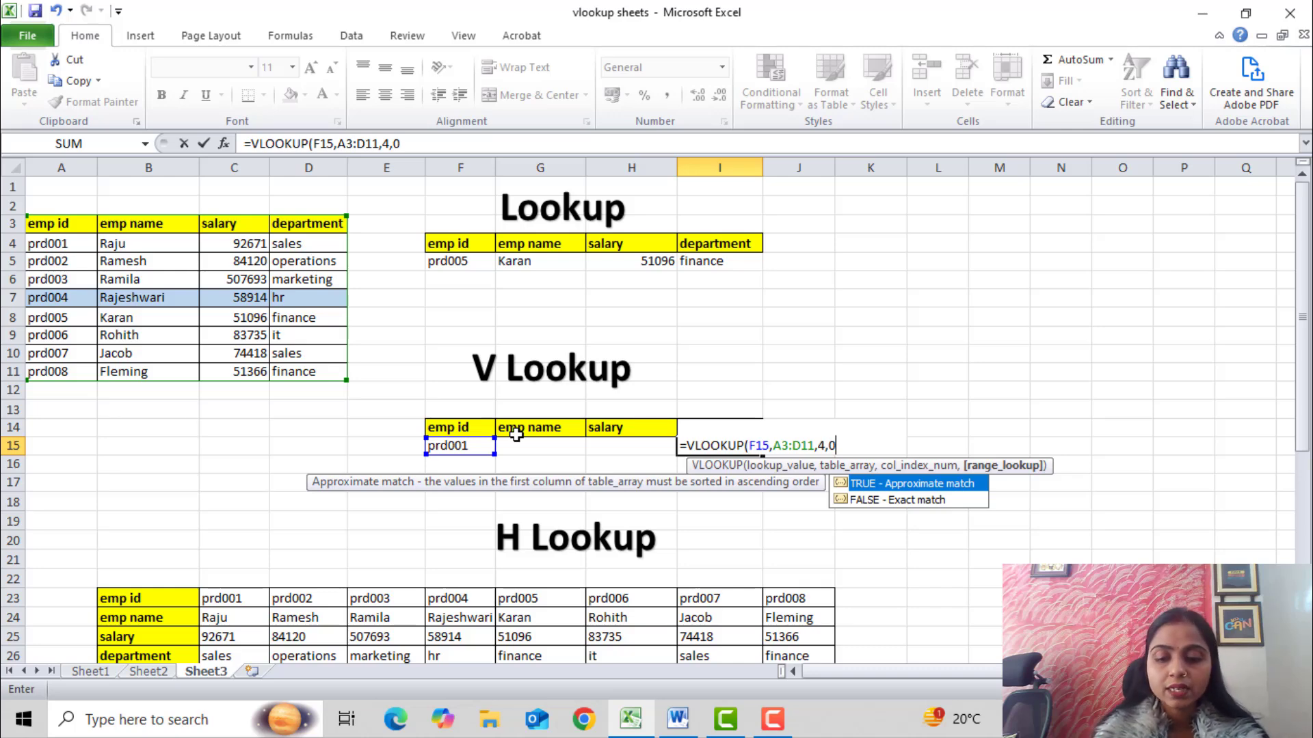
pyautogui.write(')')
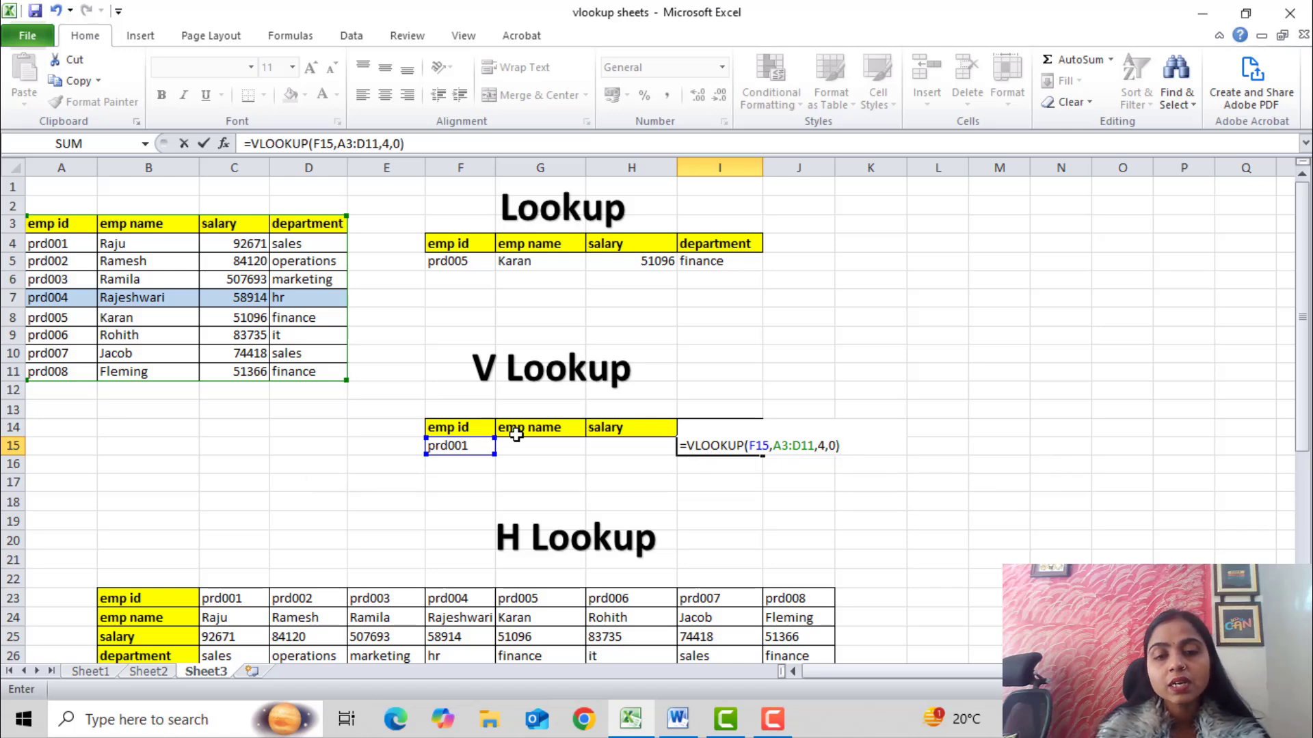
pyautogui.press('Return')
pyautogui.press('Up')
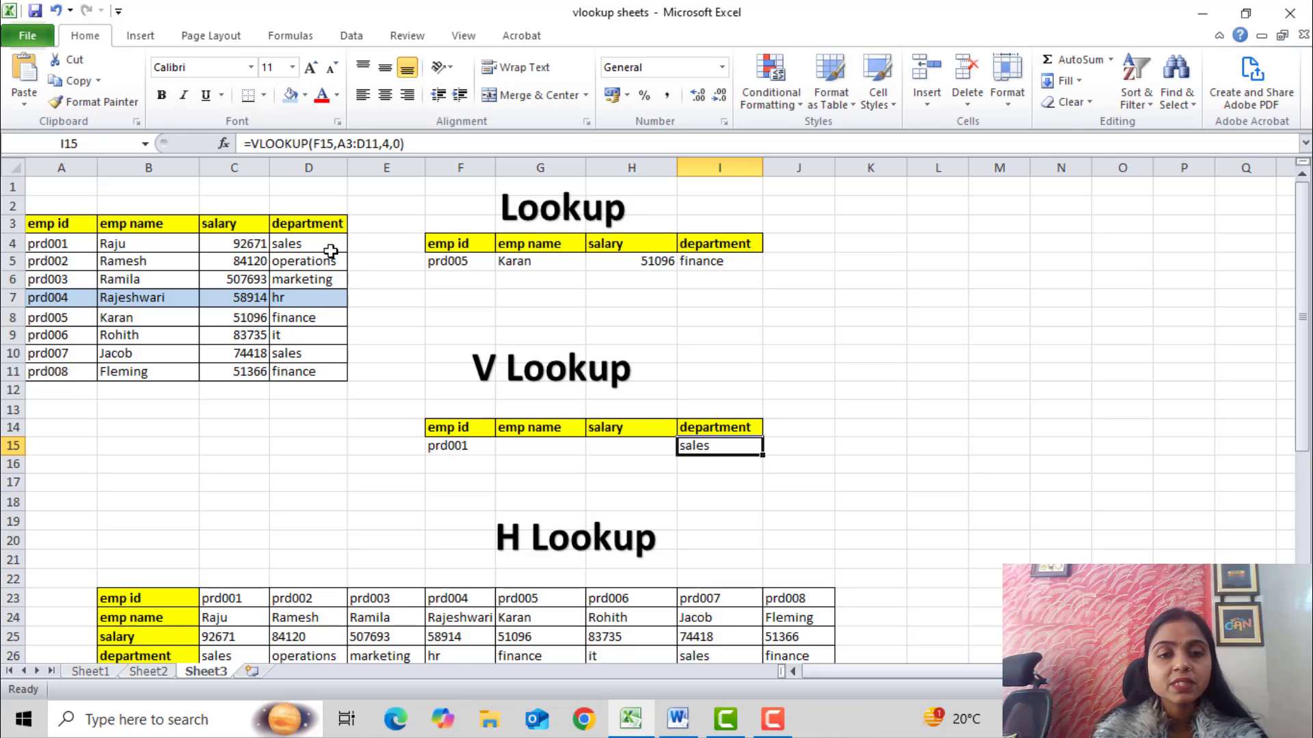
# Step: Test the department formula by changing the emp id in F15 to prd005 and then to prd002
pyautogui.click(465, 445)
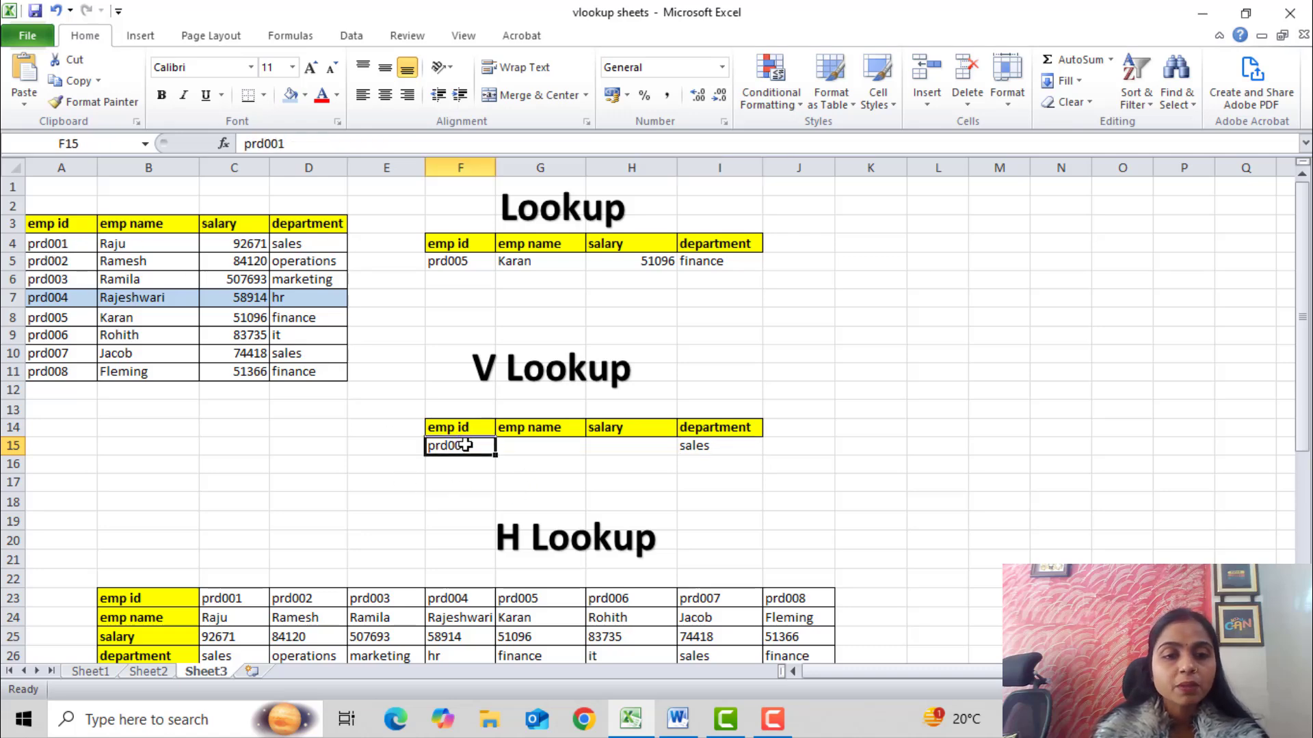
pyautogui.doubleClick(464, 445)
pyautogui.press('BackSpace')
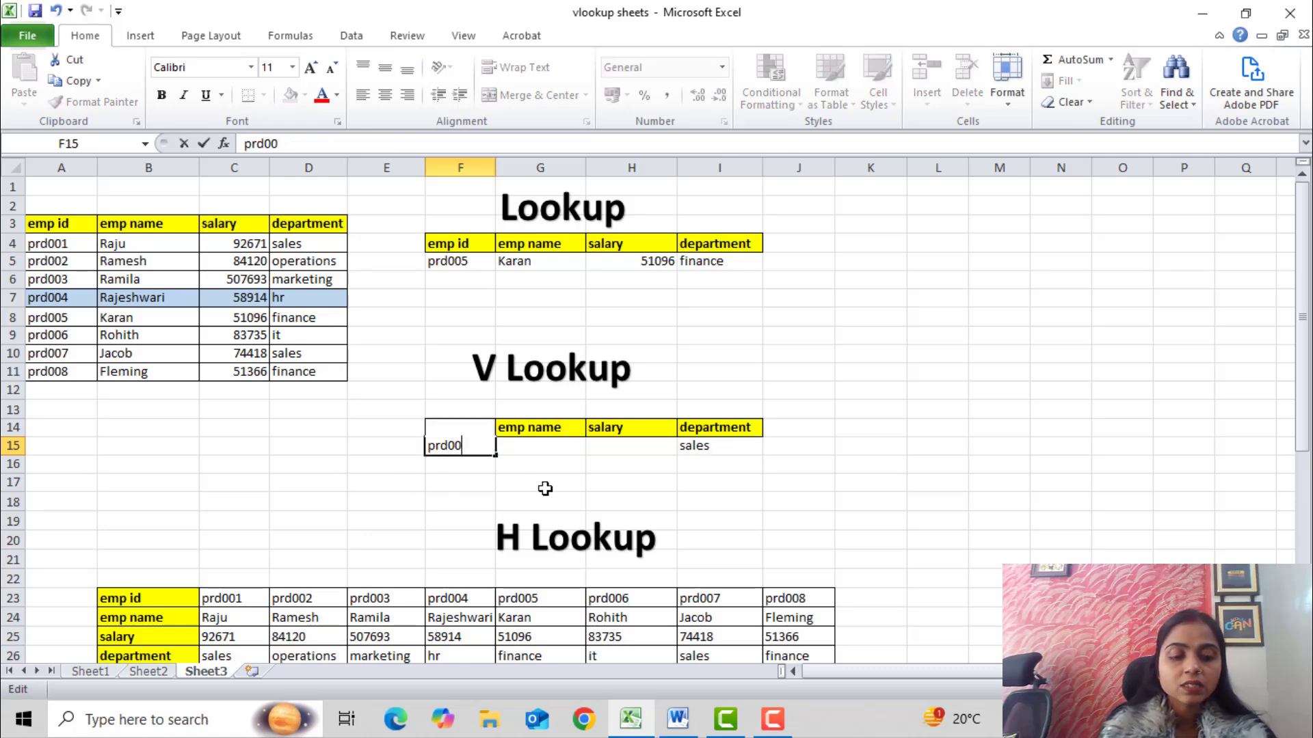
pyautogui.write('5')
pyautogui.press('Return')
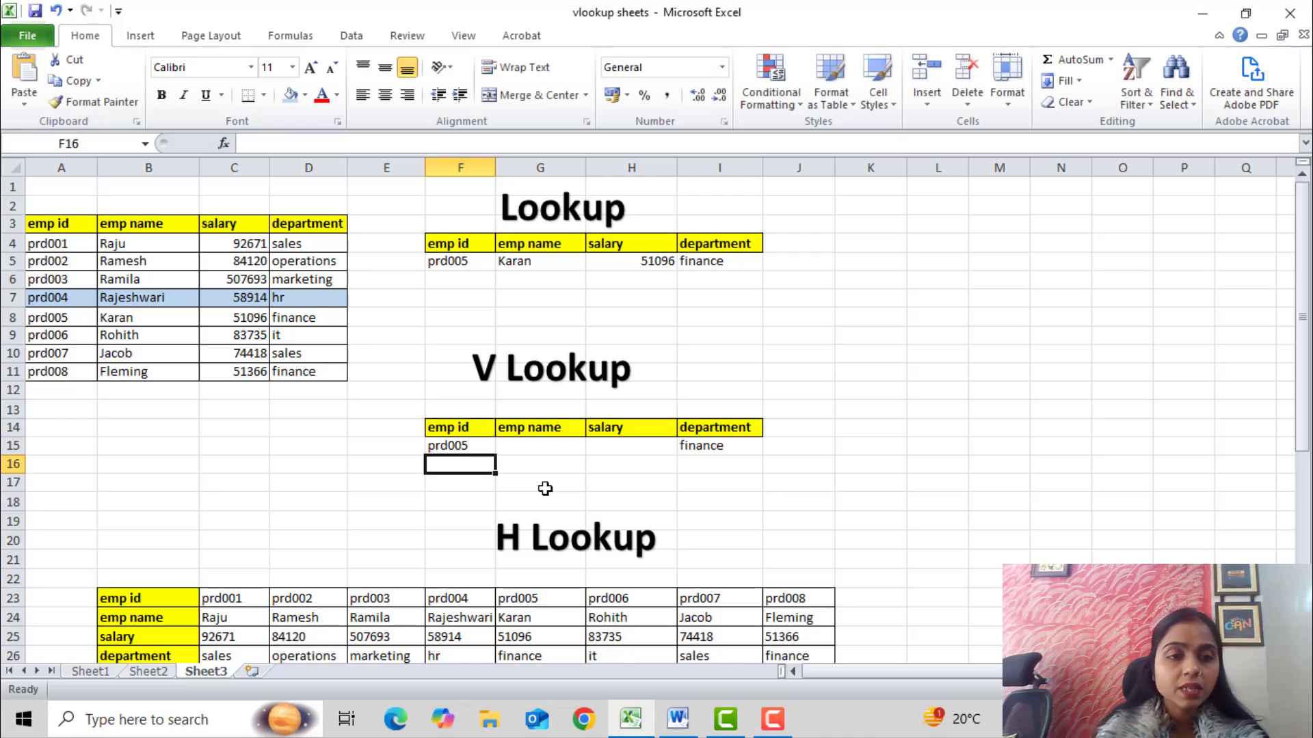
pyautogui.press('Up')
pyautogui.press('F2')
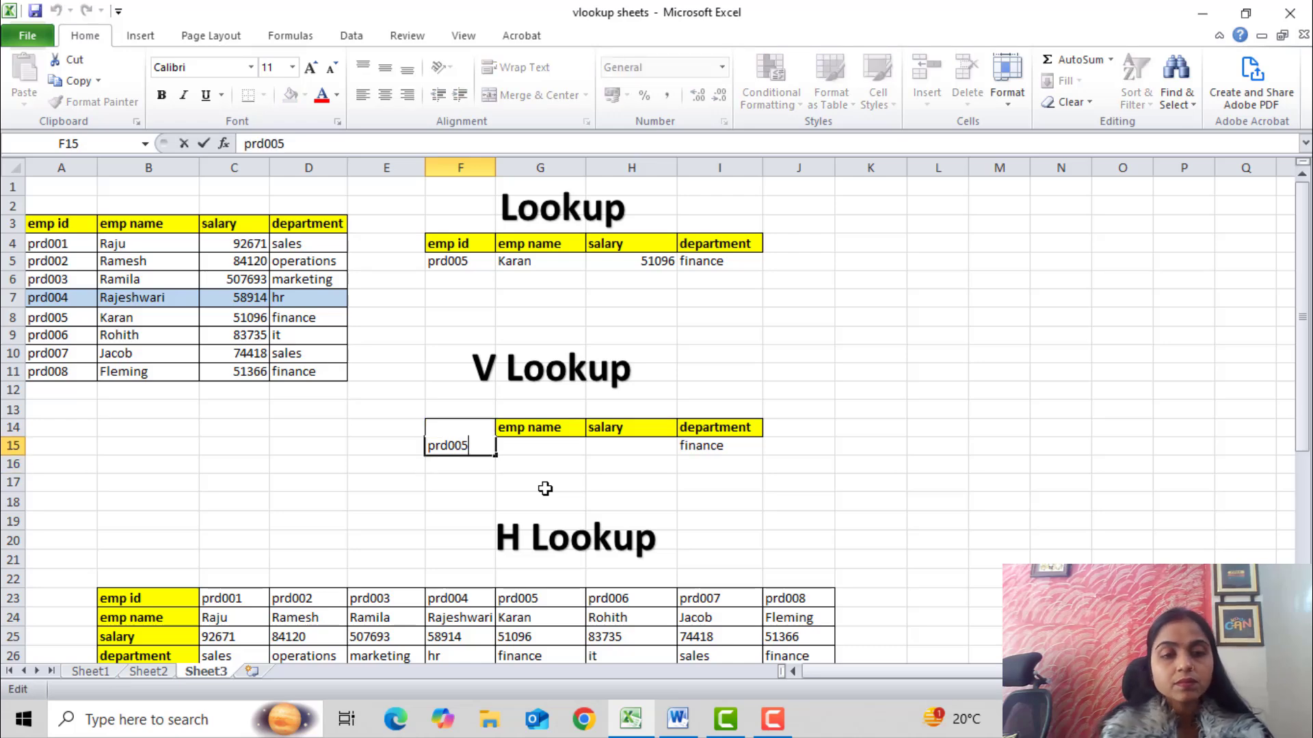
pyautogui.press('BackSpace')
pyautogui.write('2')
pyautogui.press('Return')
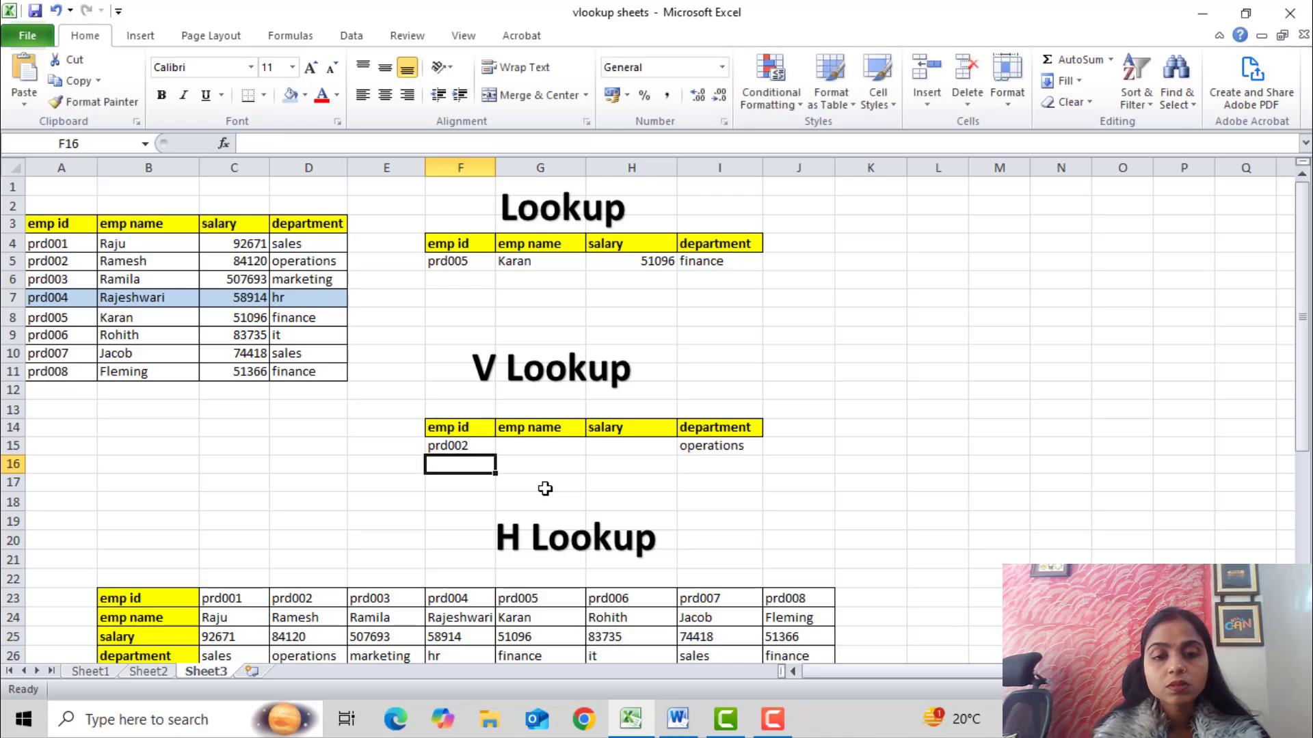
# Step: Retrieve the emp name in G15 with the formula =VLOOKUP(F15,A3:D11,2,0)
pyautogui.click(517, 445)
pyautogui.write('=VLOOKUP(')
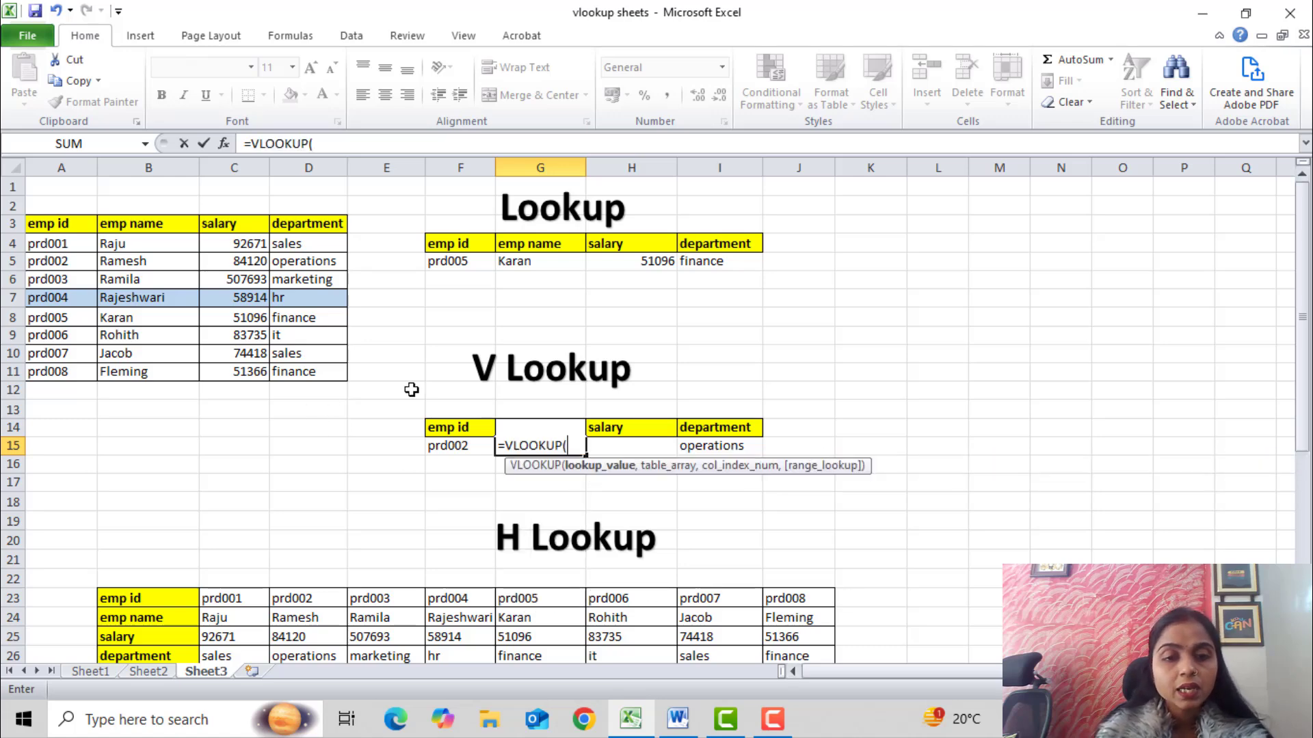
pyautogui.click(456, 448)
pyautogui.write(',')
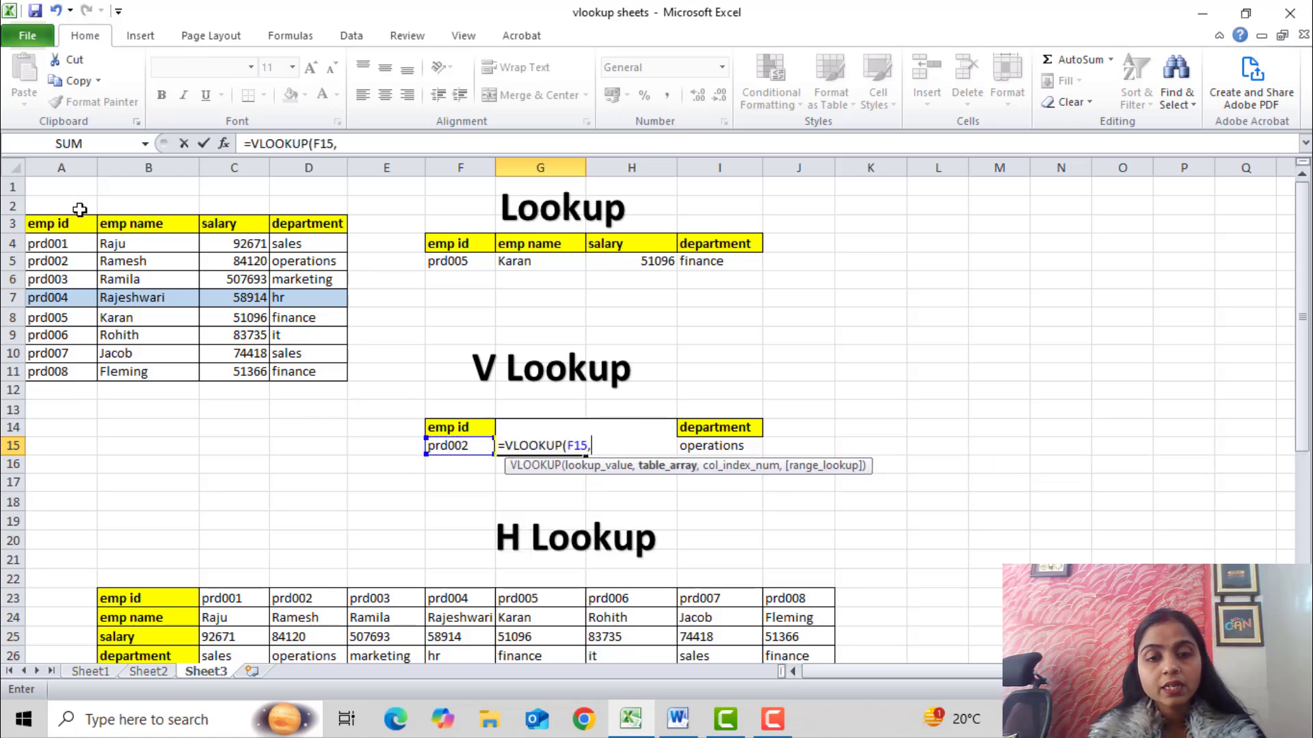
pyautogui.click(48, 223)
pyautogui.hotkey('ctrl', 'shift', 'Down')
pyautogui.hotkey('ctrl', 'shift', 'Right')
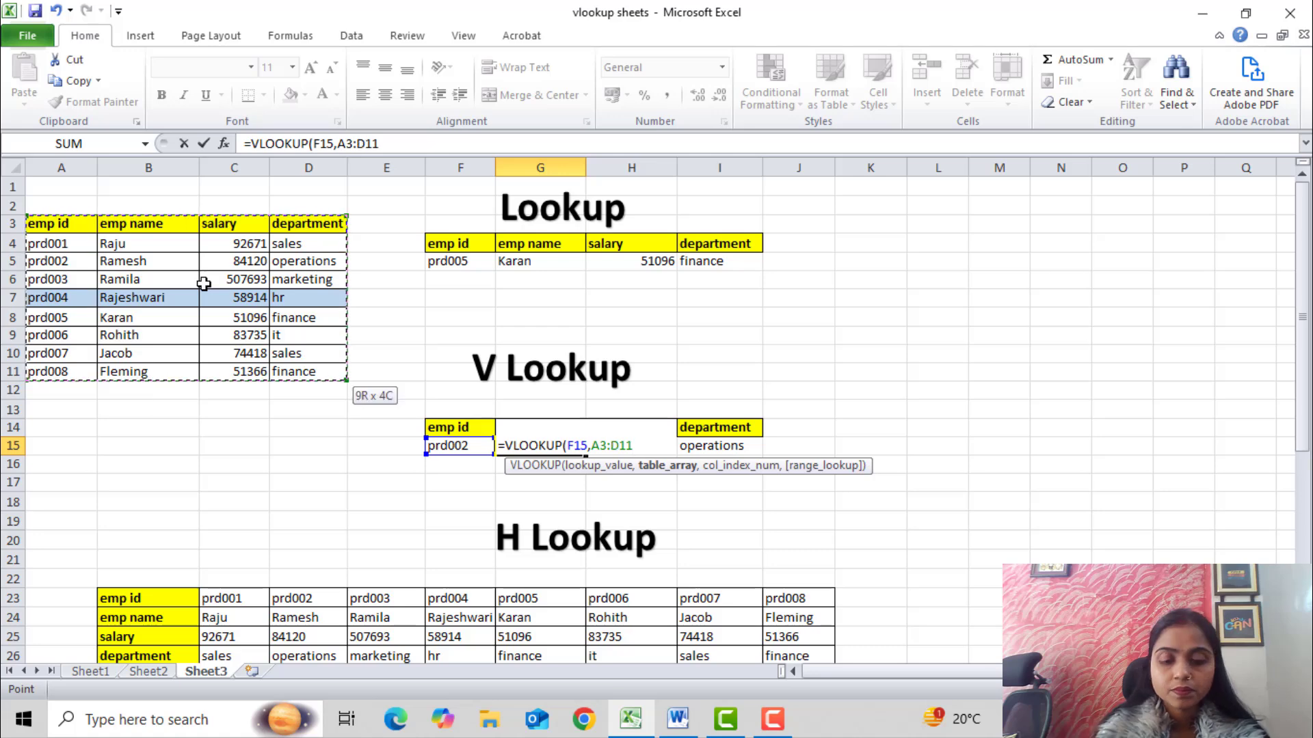
pyautogui.write(',')
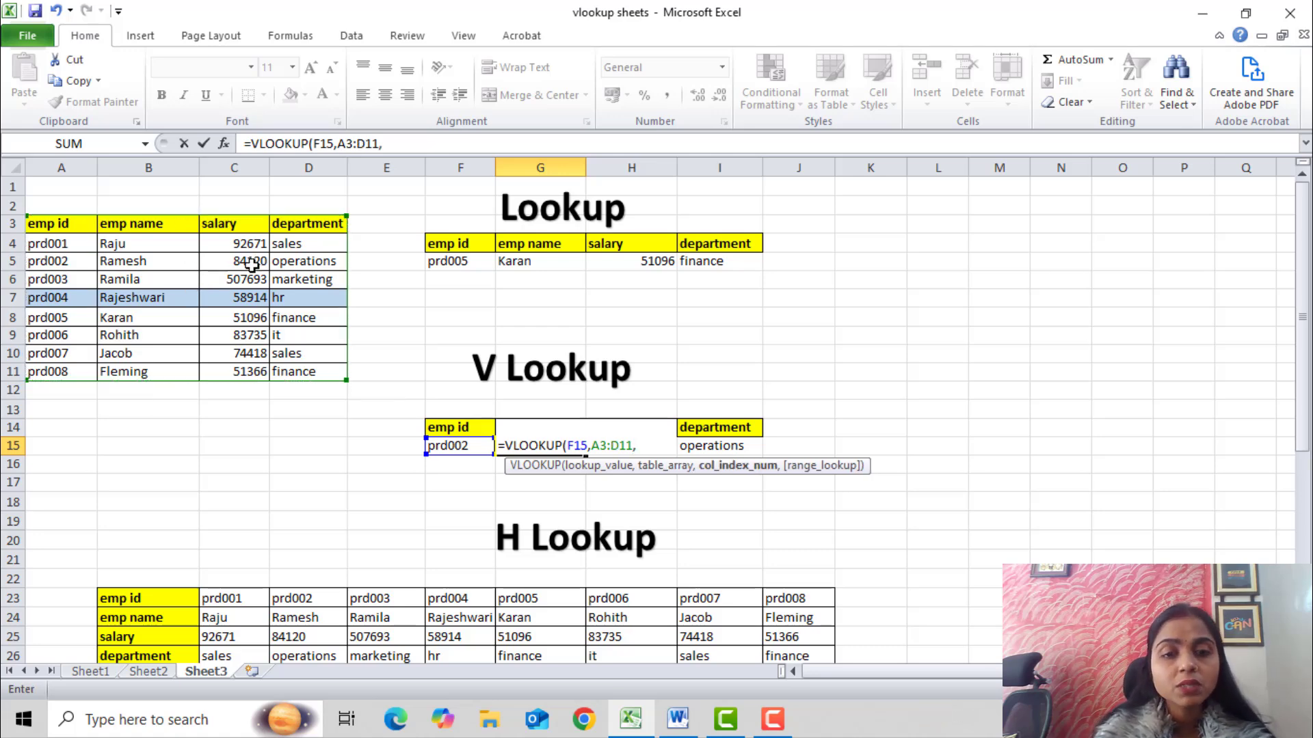
pyautogui.write('2')
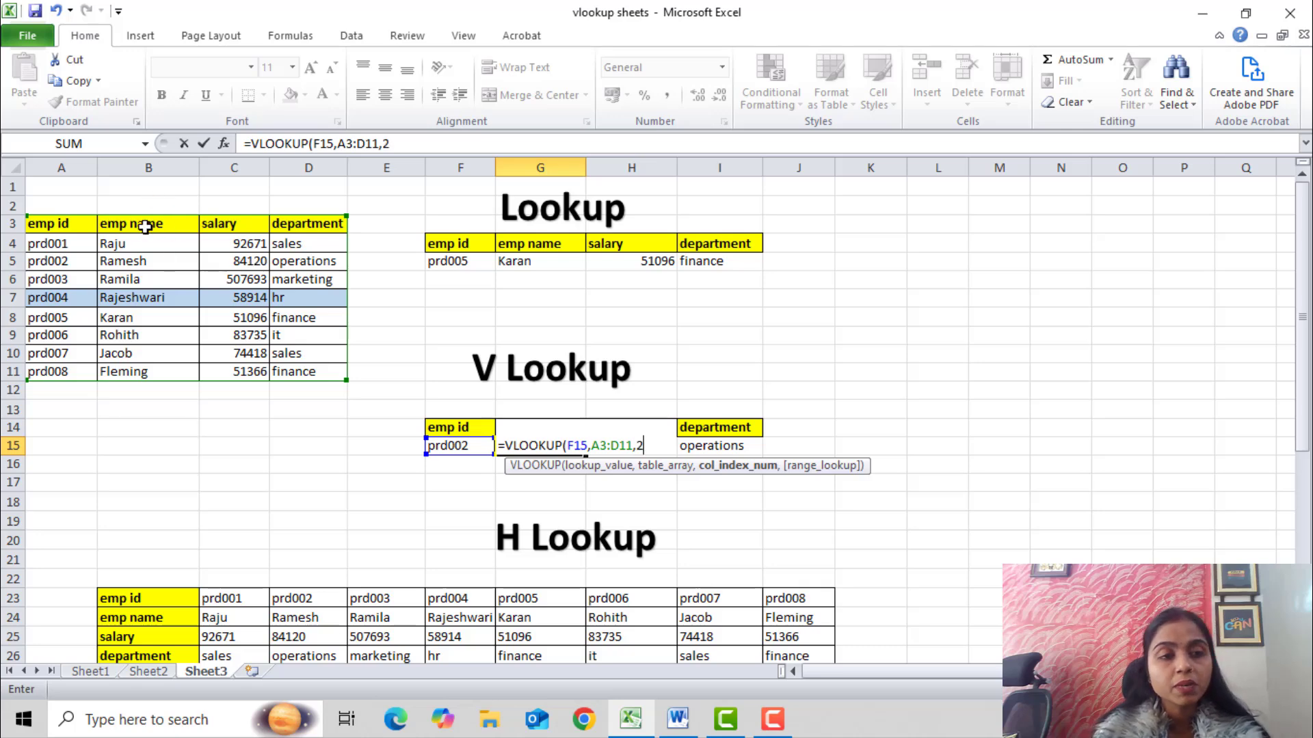
pyautogui.write(',0)')
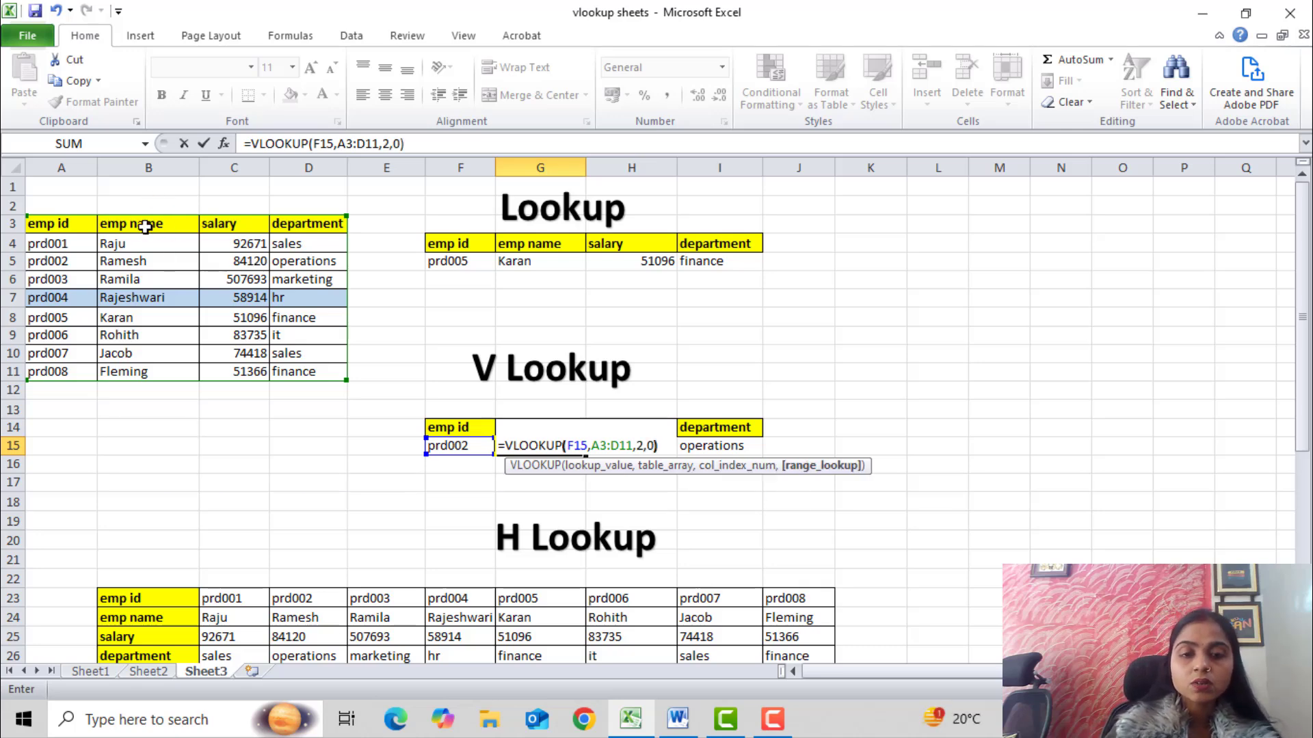
pyautogui.press('Return')
pyautogui.press('Up')
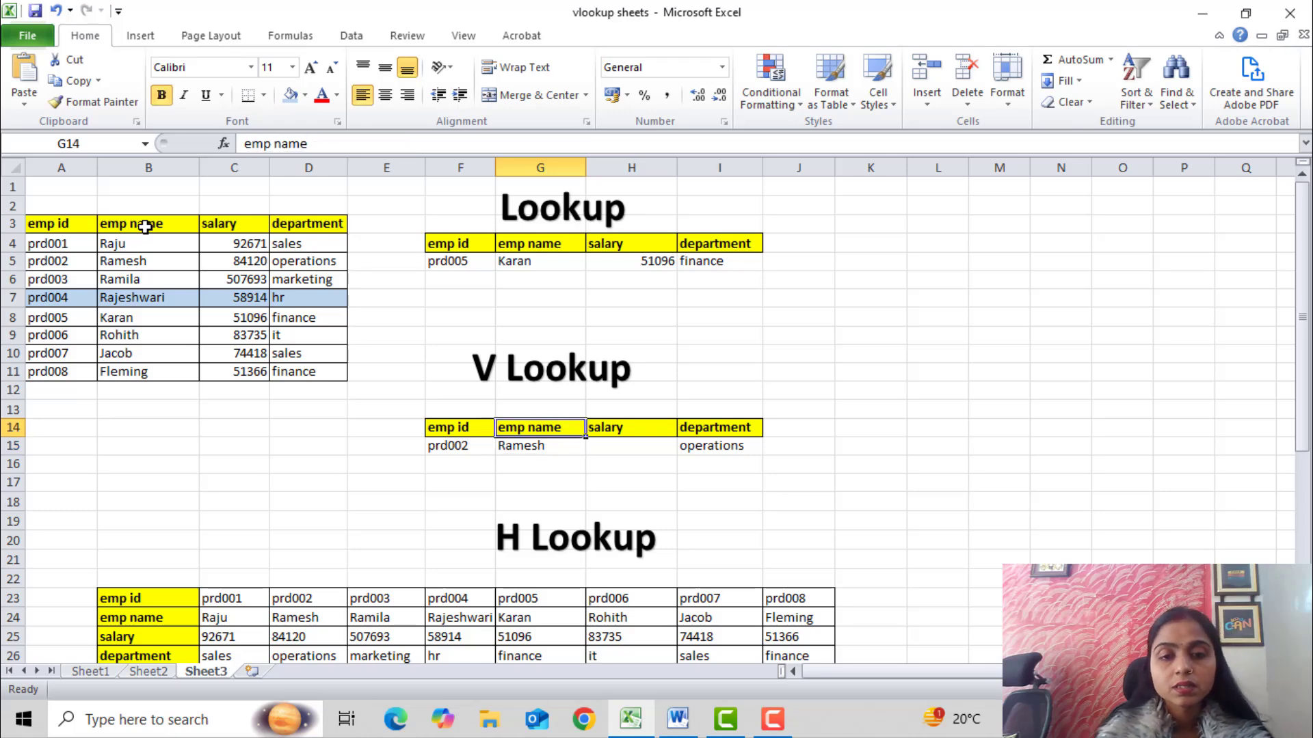
# Step: Retrieve the salary in H15 with the formula =VLOOKUP(F15,A3:D11,3,0)
pyautogui.press('Right')
pyautogui.press('Down')
pyautogui.write('=vlookup(')
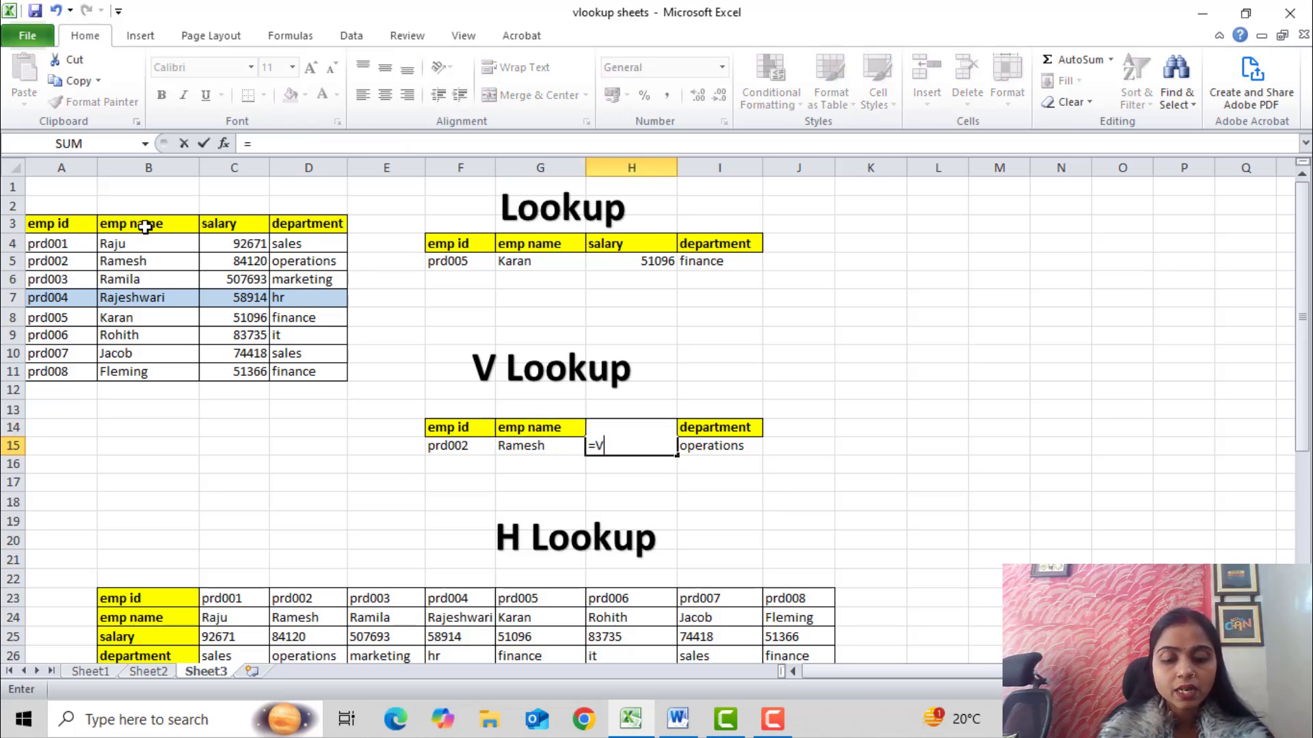
pyautogui.press('Left')
pyautogui.press('Left')
pyautogui.write(',')
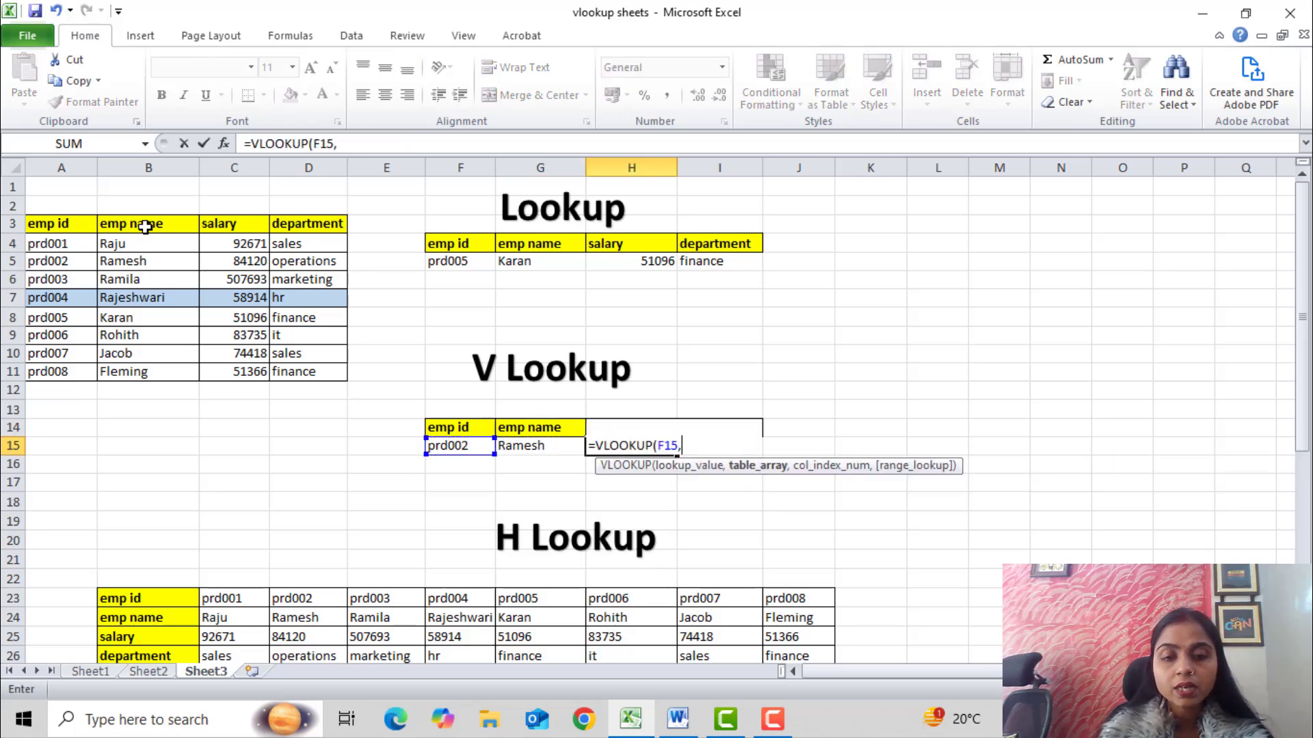
pyautogui.click(54, 224)
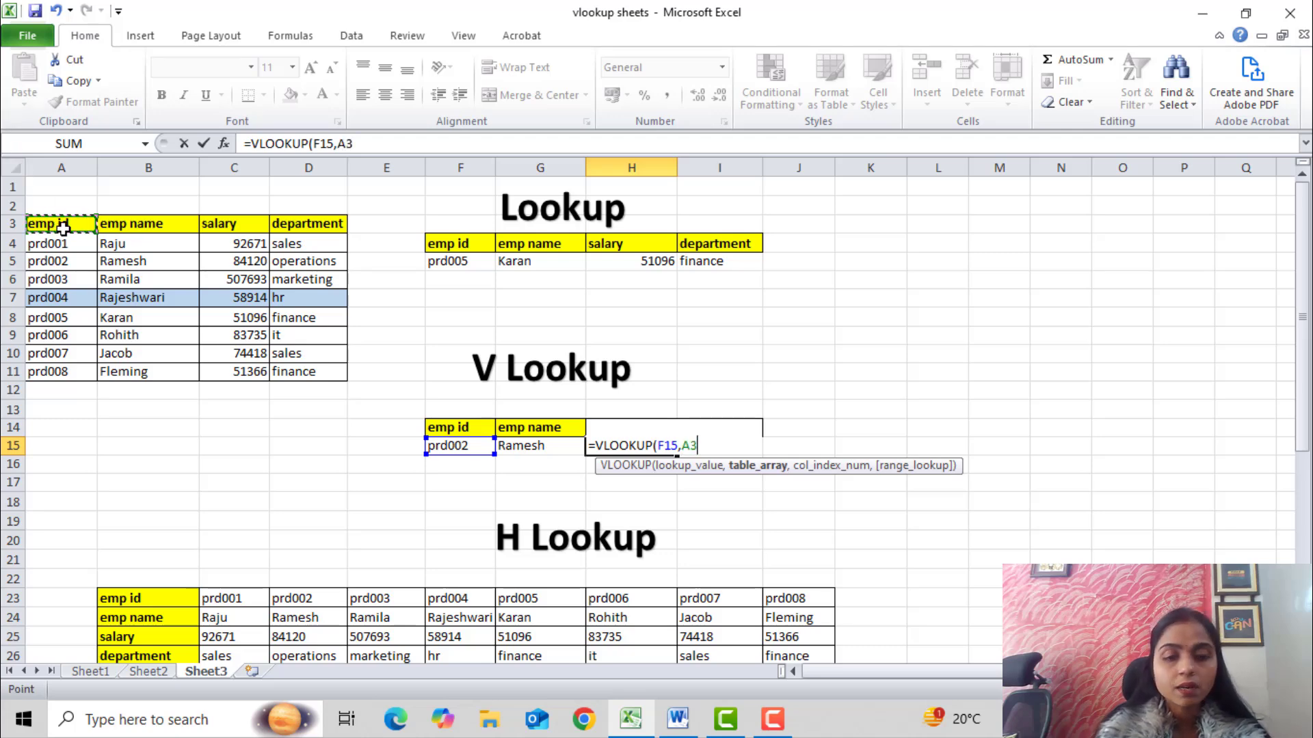
pyautogui.hotkey('ctrl', 'shift', 'Down')
pyautogui.hotkey('ctrl', 'shift', 'Right')
pyautogui.write(',')
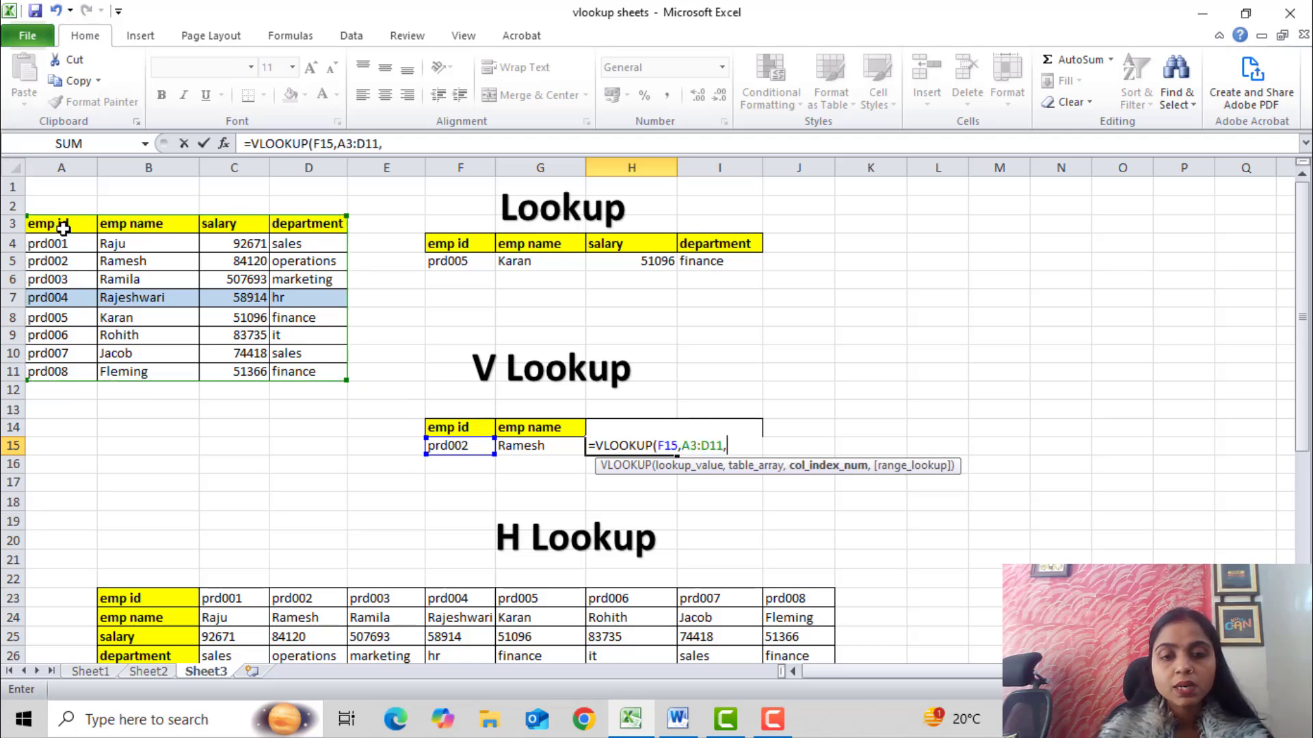
pyautogui.write('3,')
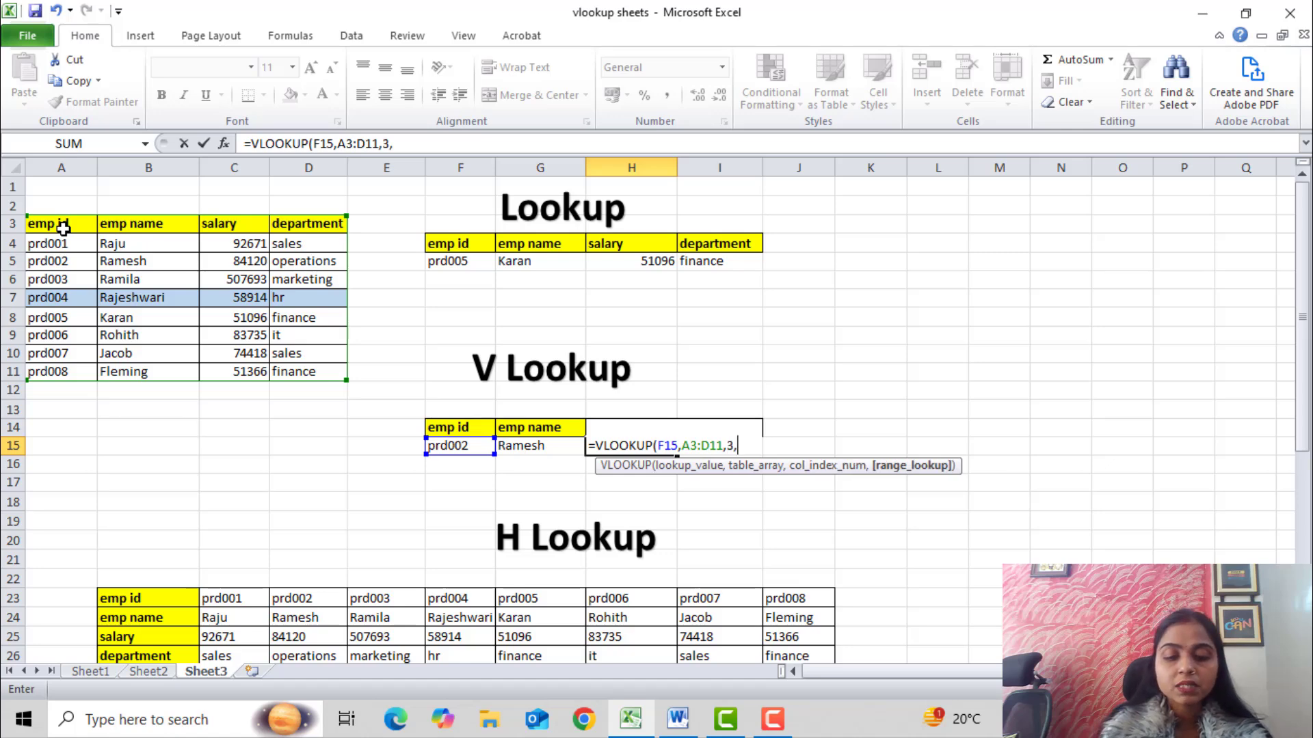
pyautogui.write('0)')
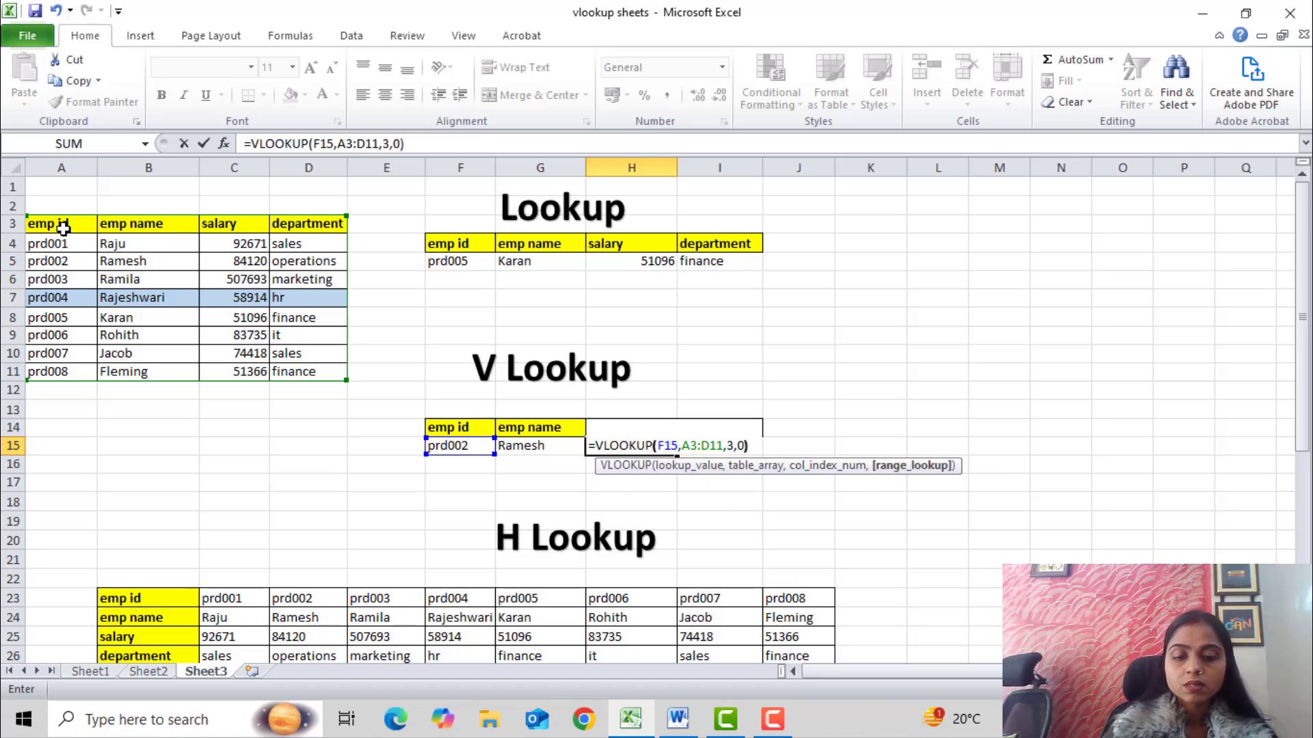
pyautogui.press('Return')
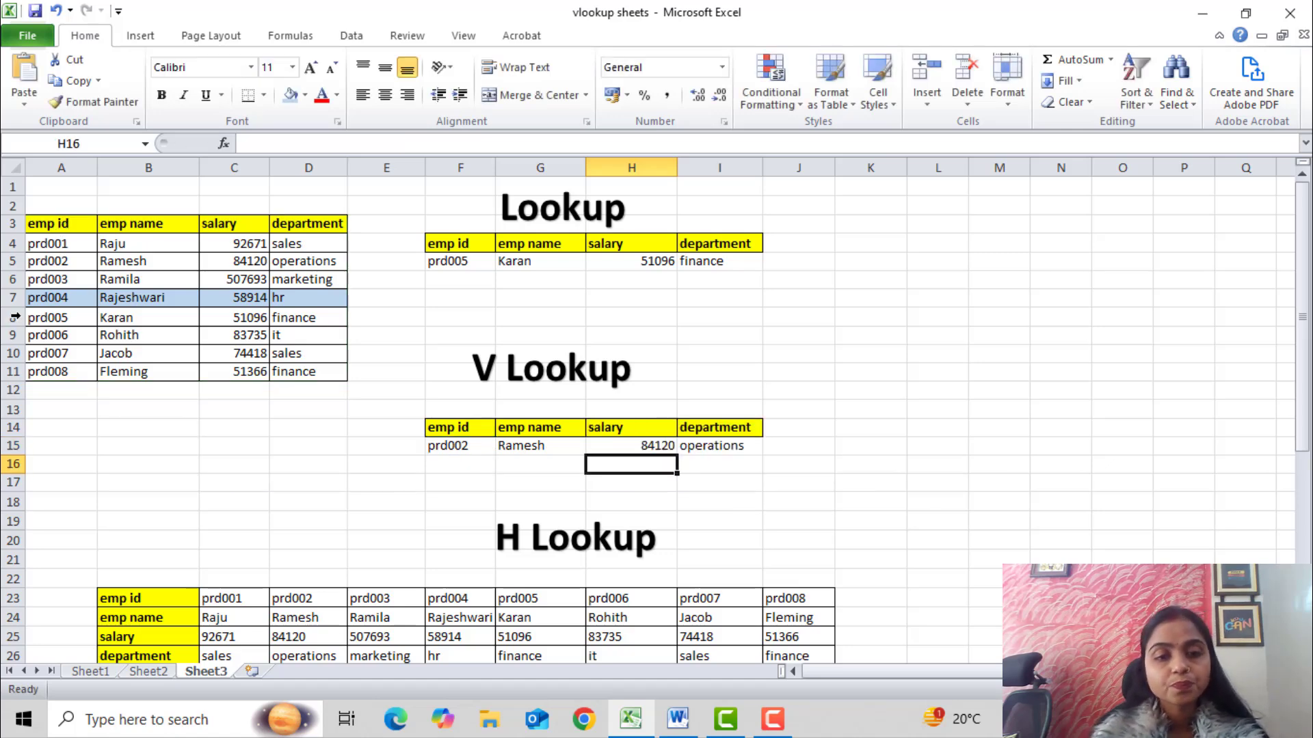
# Step: Test the VLOOKUP formulas by changing the emp id in F15 to prd005
pyautogui.click(478, 444)
pyautogui.doubleClick(479, 445)
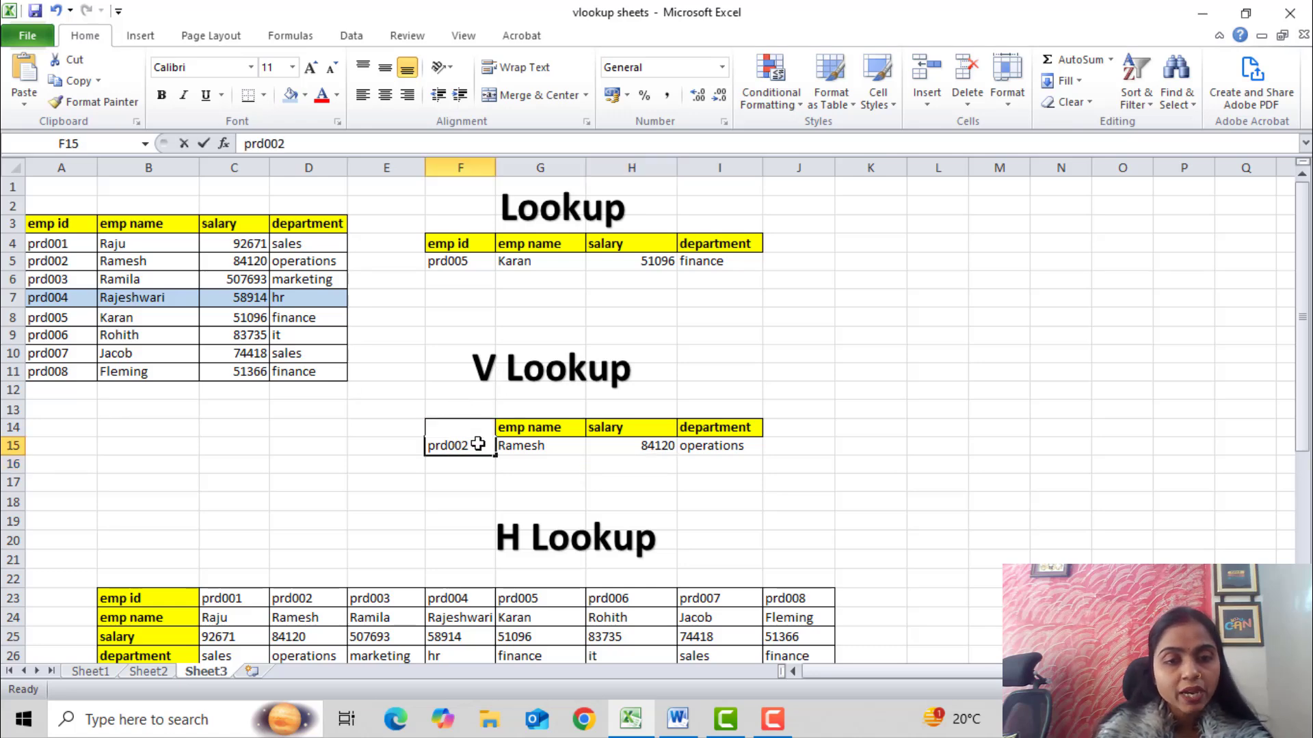
pyautogui.press('BackSpace')
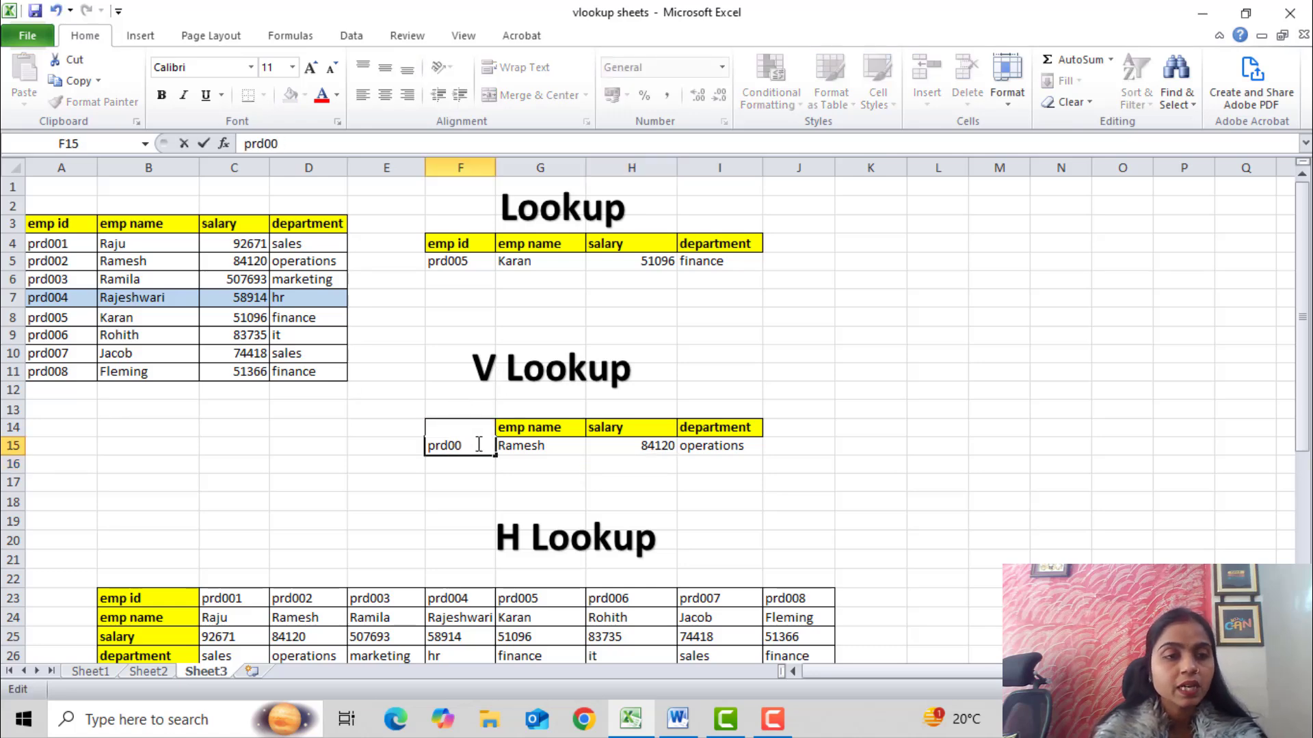
pyautogui.write('5')
pyautogui.press('Return')
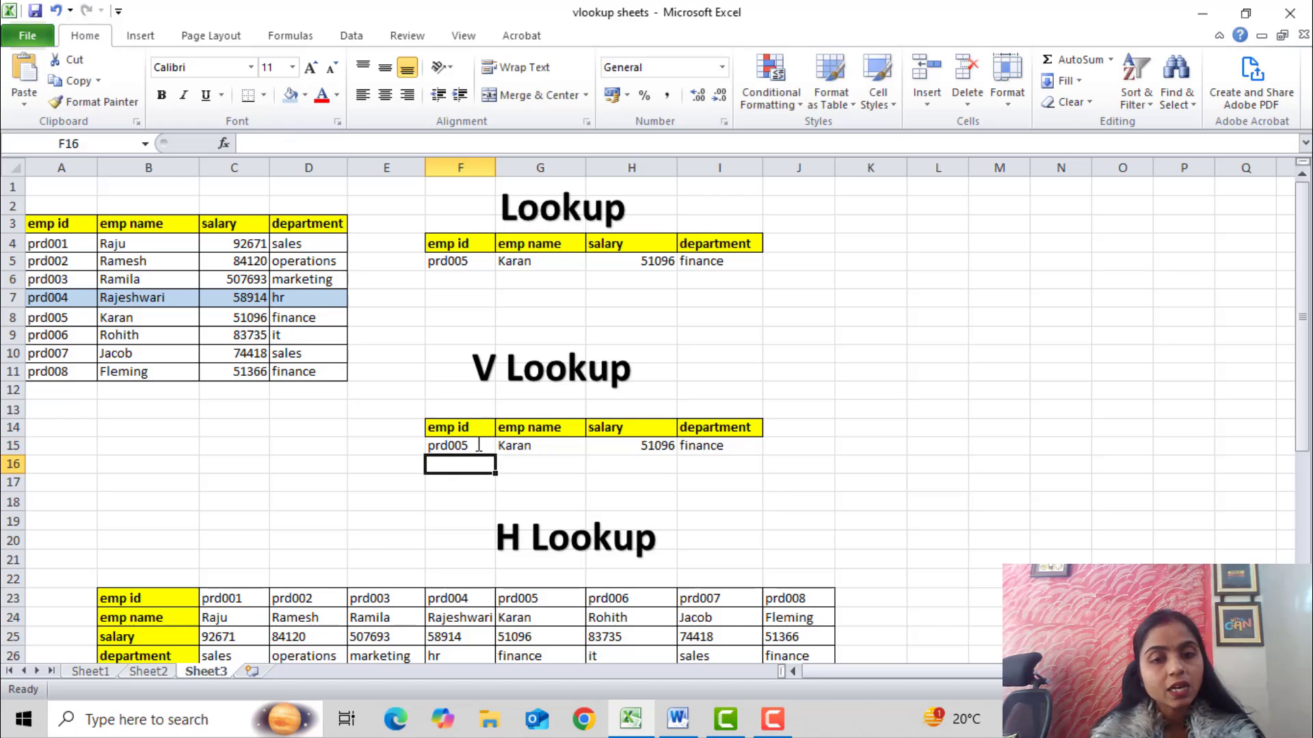
pyautogui.click(479, 445)
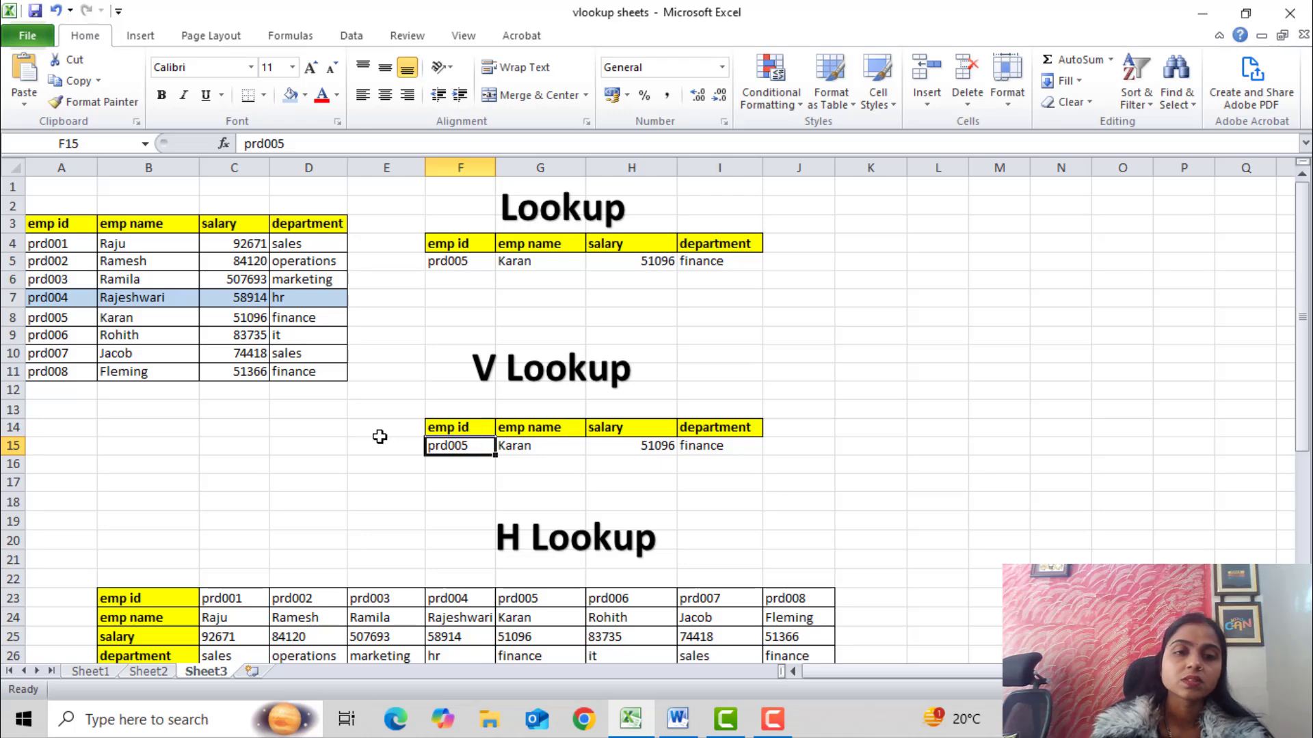
# Step: Delete the old H Lookup results in D30:D33
pyautogui.scroll(-2, 518, 367)
pyautogui.scroll(2, 518, 367)
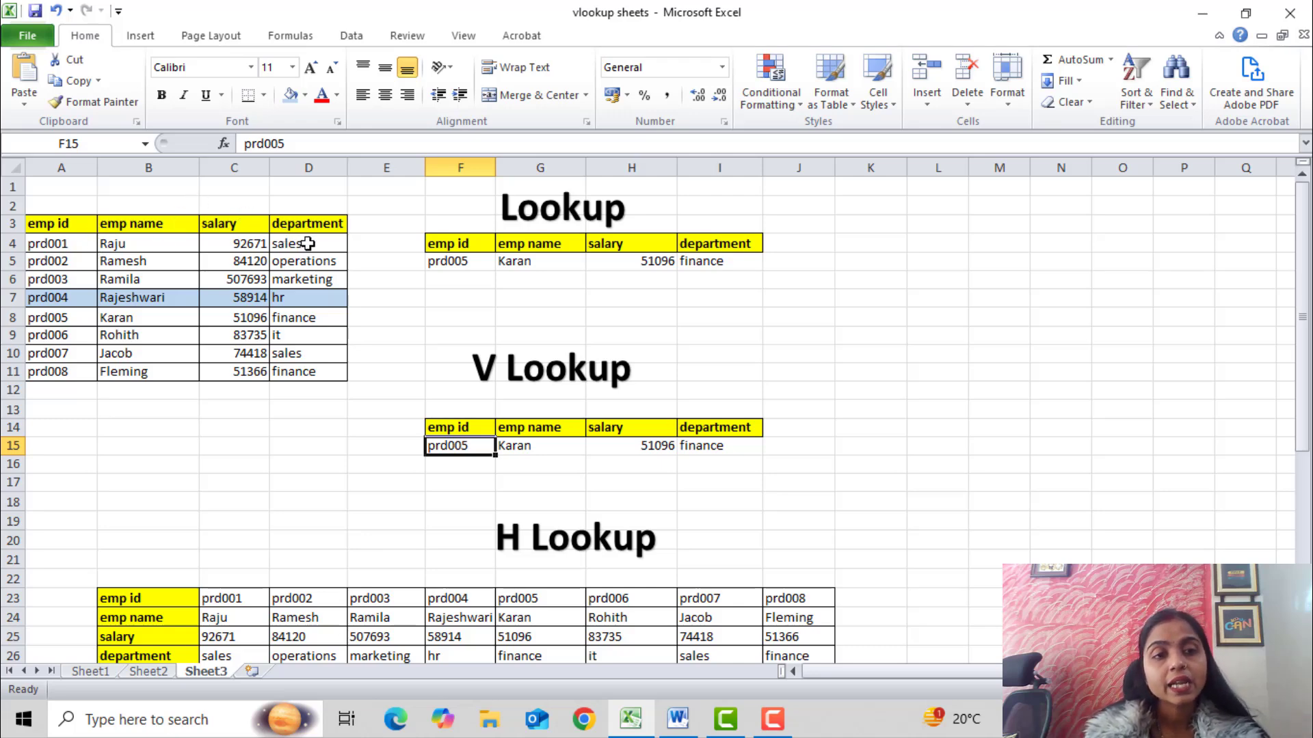
pyautogui.scroll(-4, 306, 244)
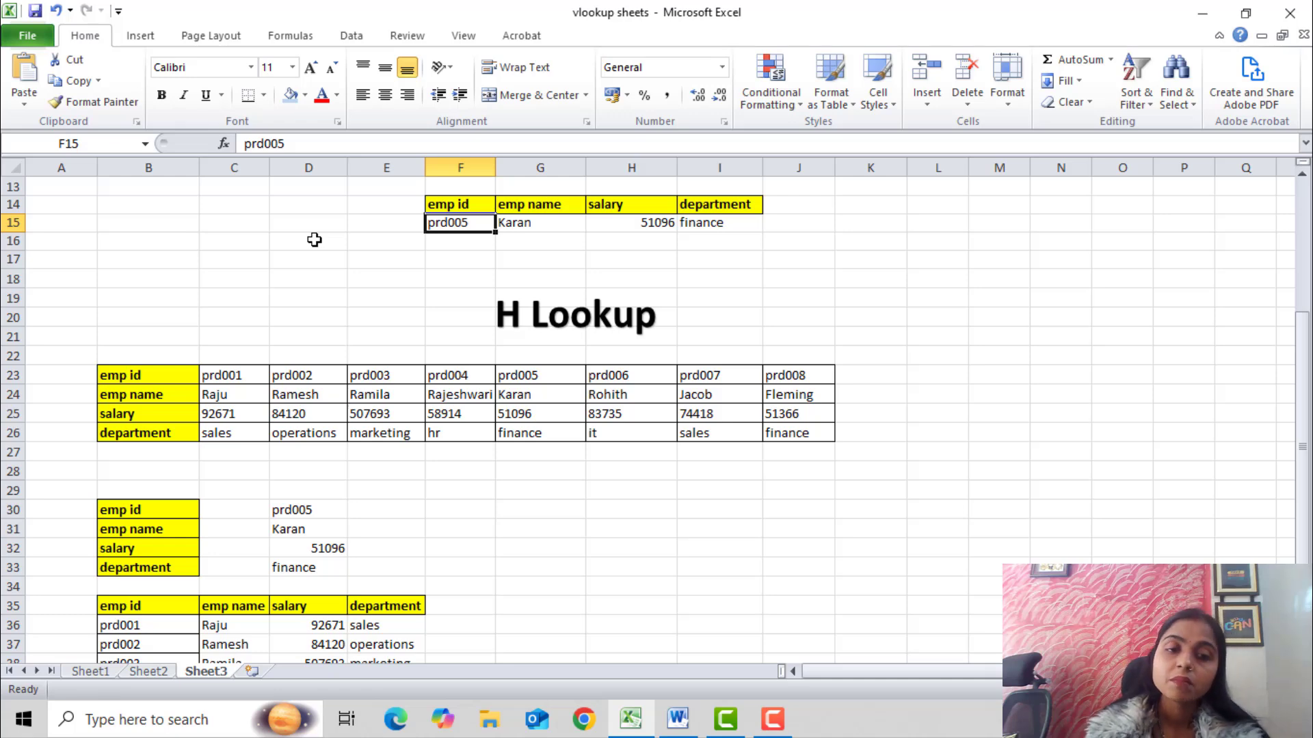
pyautogui.scroll(-3, 311, 246)
pyautogui.click(294, 322)
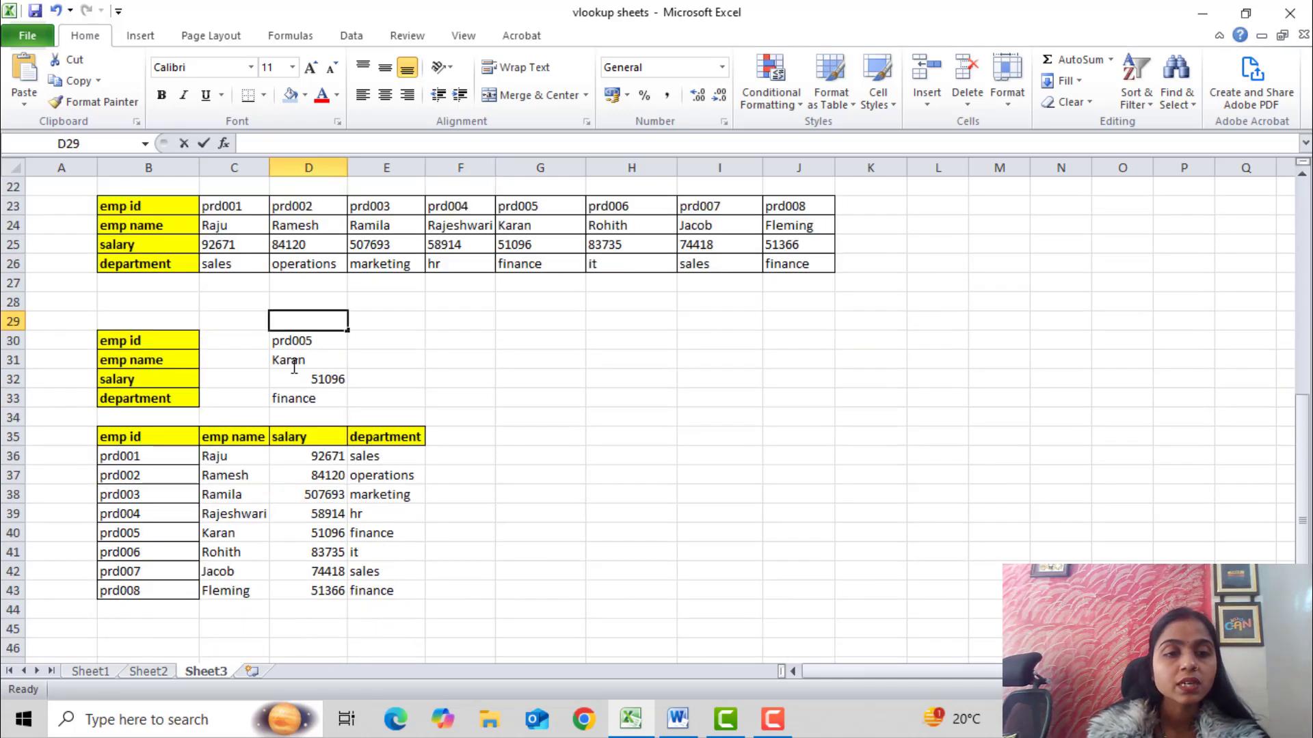
pyautogui.click(302, 398)
pyautogui.click(318, 374)
pyautogui.click(312, 342)
pyautogui.hotkey('ctrl', 'shift', 'Down')
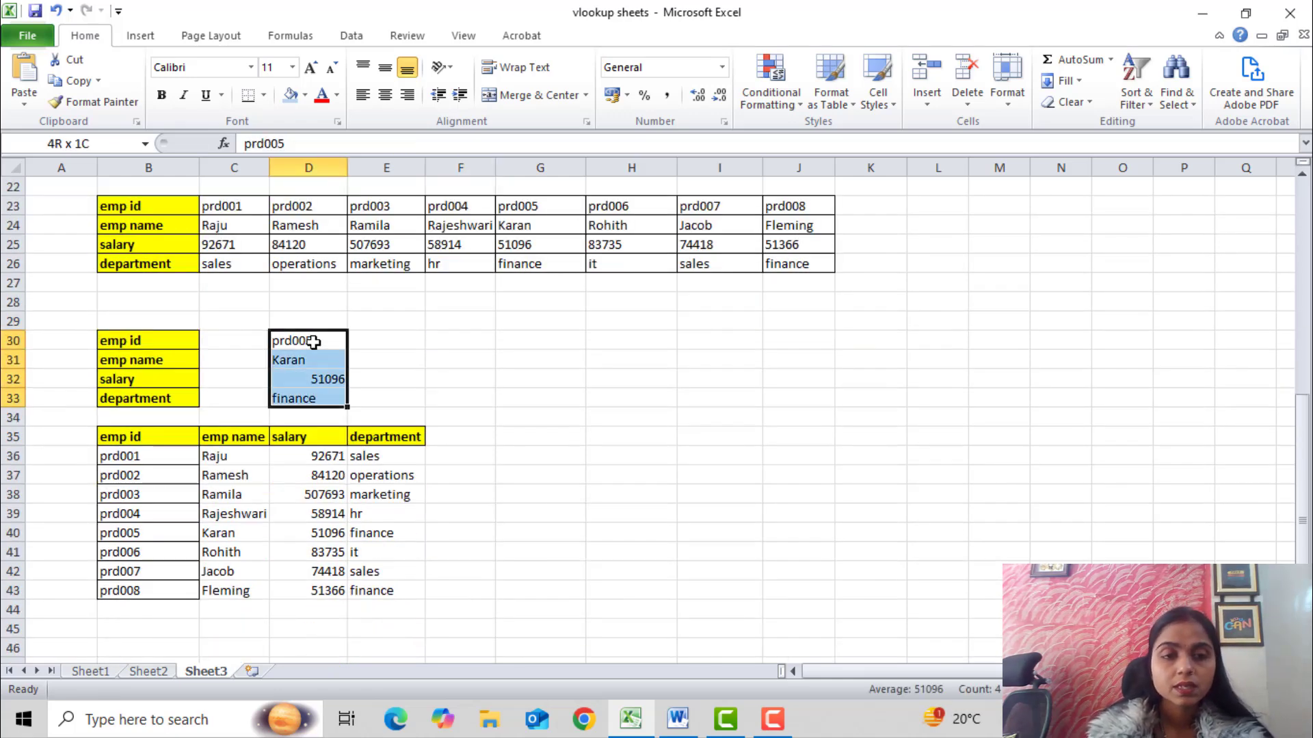
pyautogui.press('Delete')
pyautogui.click(352, 261)
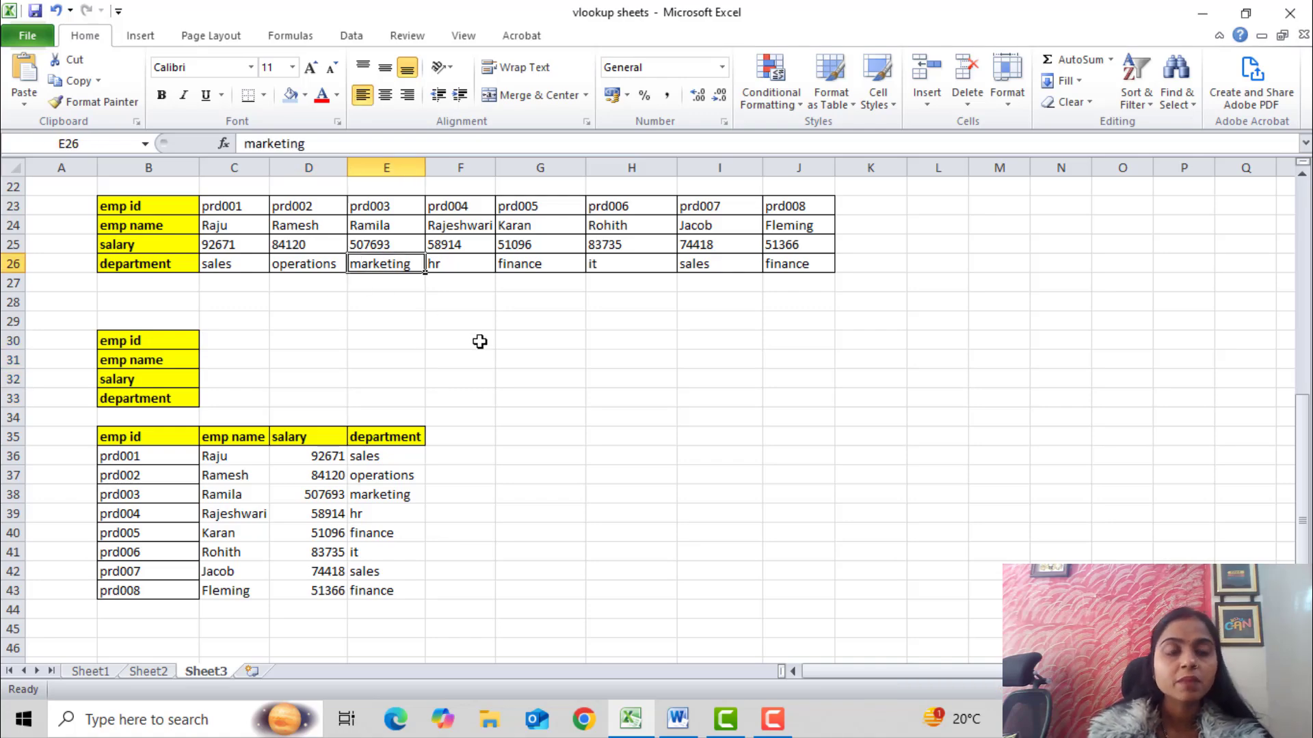
# Step: Clear all contents and formatting from the horizontal employee table in B23:J26
pyautogui.scroll(7, 478, 342)
pyautogui.click(43, 221)
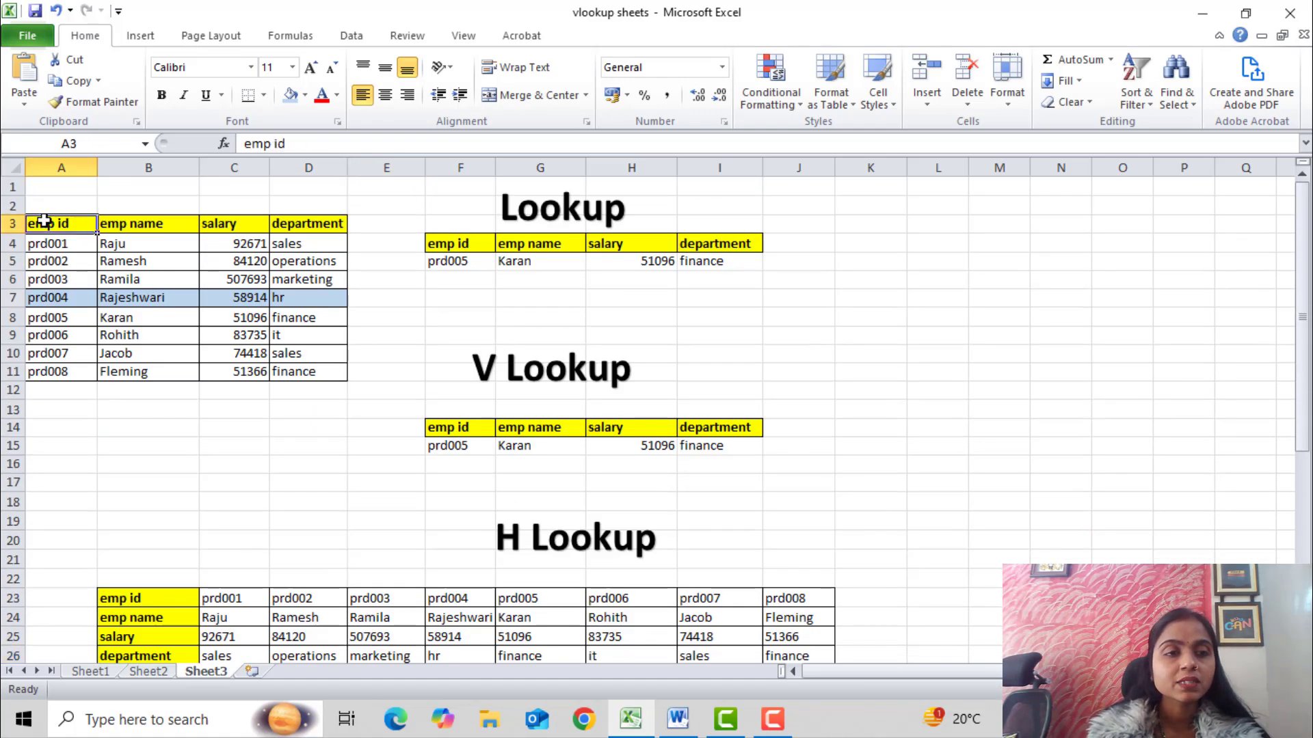
pyautogui.scroll(-4, 132, 340)
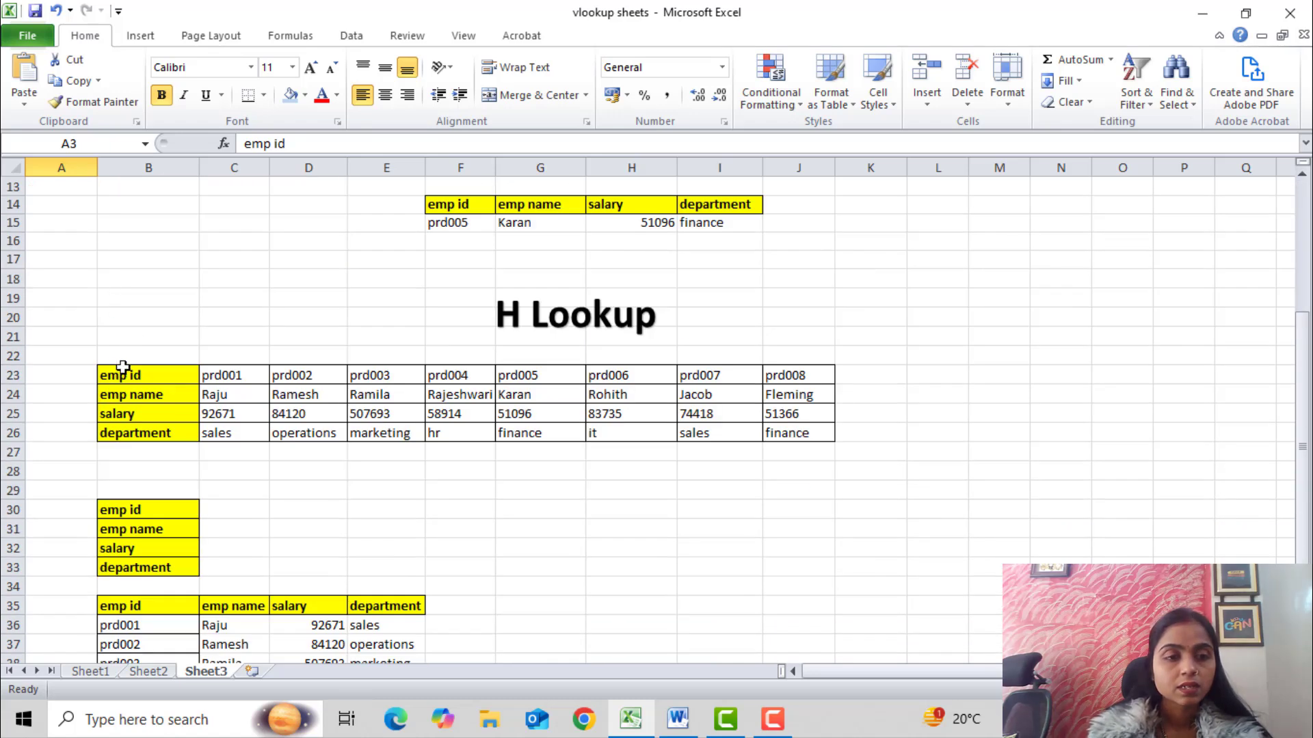
pyautogui.click(126, 373)
pyautogui.hotkey('shift', 'Down')
pyautogui.hotkey('shift', 'Down')
pyautogui.hotkey('shift', 'Down')
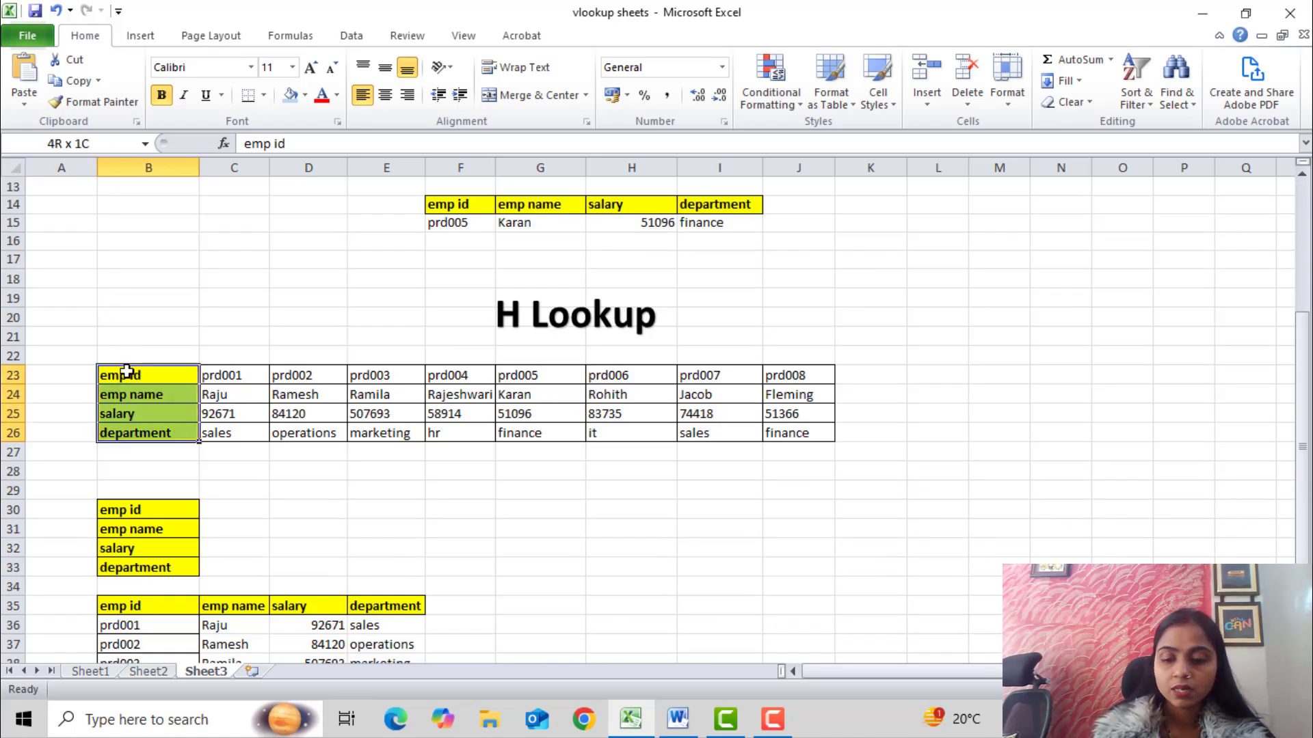
pyautogui.hotkey('ctrl', 'shift', 'Right')
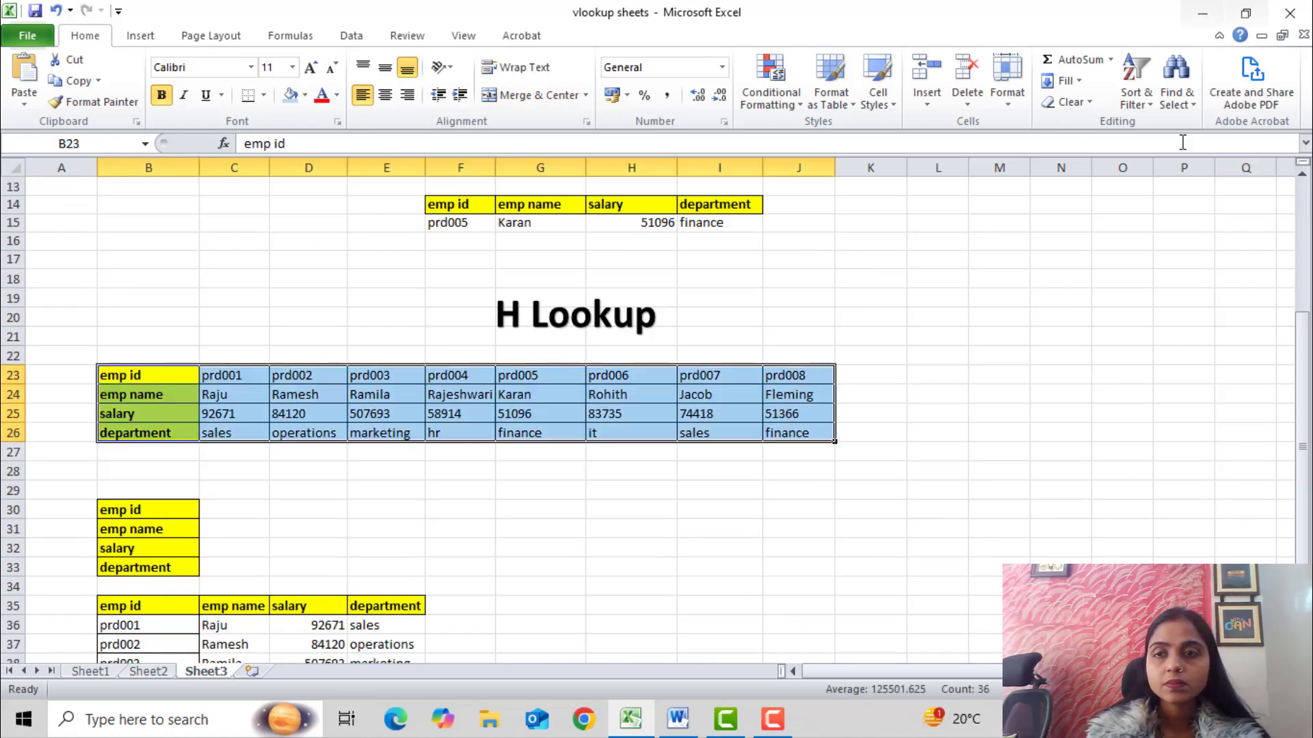
pyautogui.click(1066, 102)
pyautogui.click(1094, 126)
pyautogui.click(482, 469)
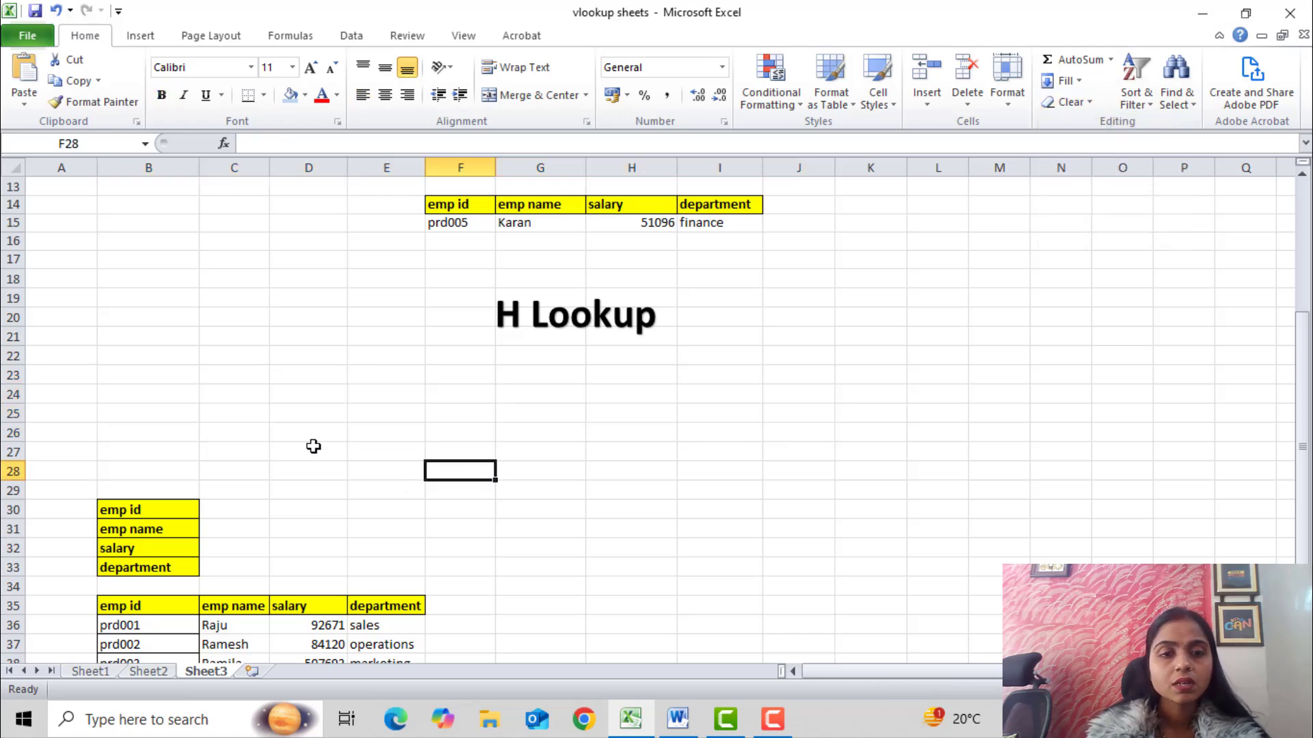
# Step: Undo clearing the horizontal employee table under H Lookup
pyautogui.click(276, 387)
pyautogui.click(151, 336)
pyautogui.click(149, 354)
pyautogui.hotkey('ctrl', 'z')
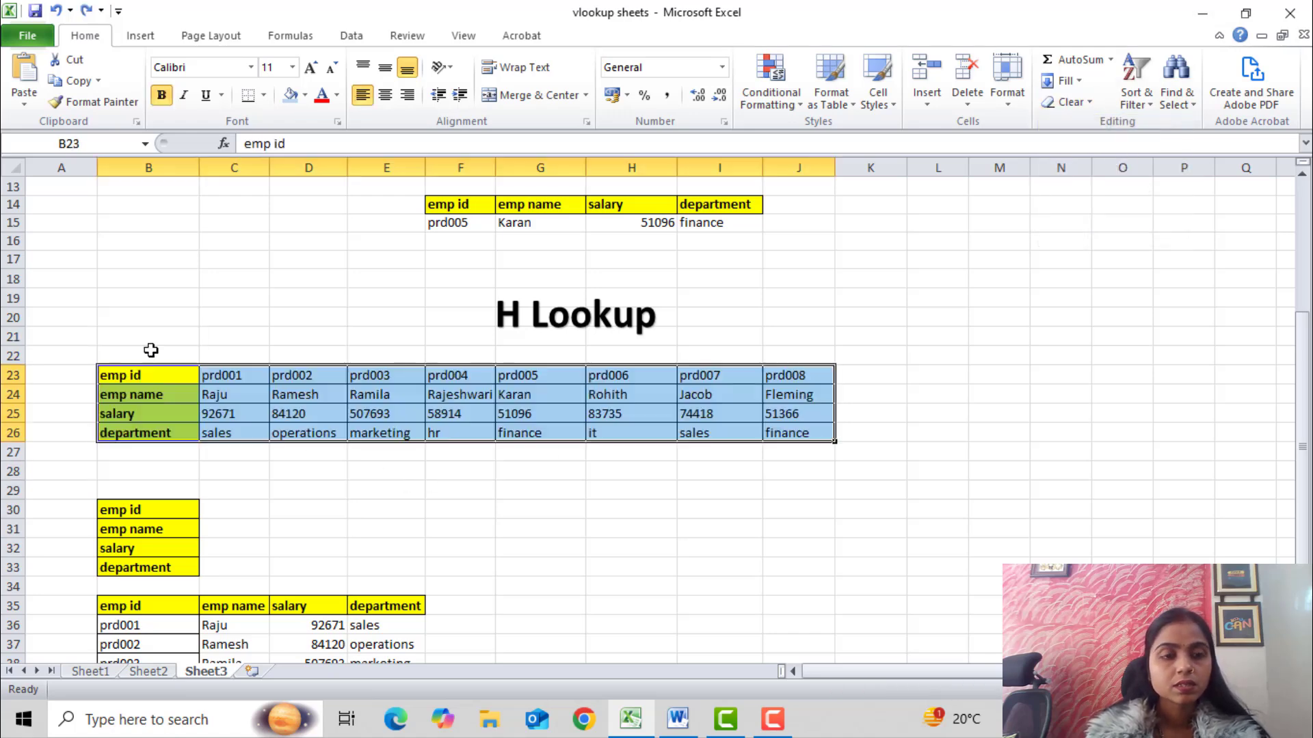
# Step: Delete the entries in the selected table B23:J26 and clear all its remaining formatting
pyautogui.press('Delete')
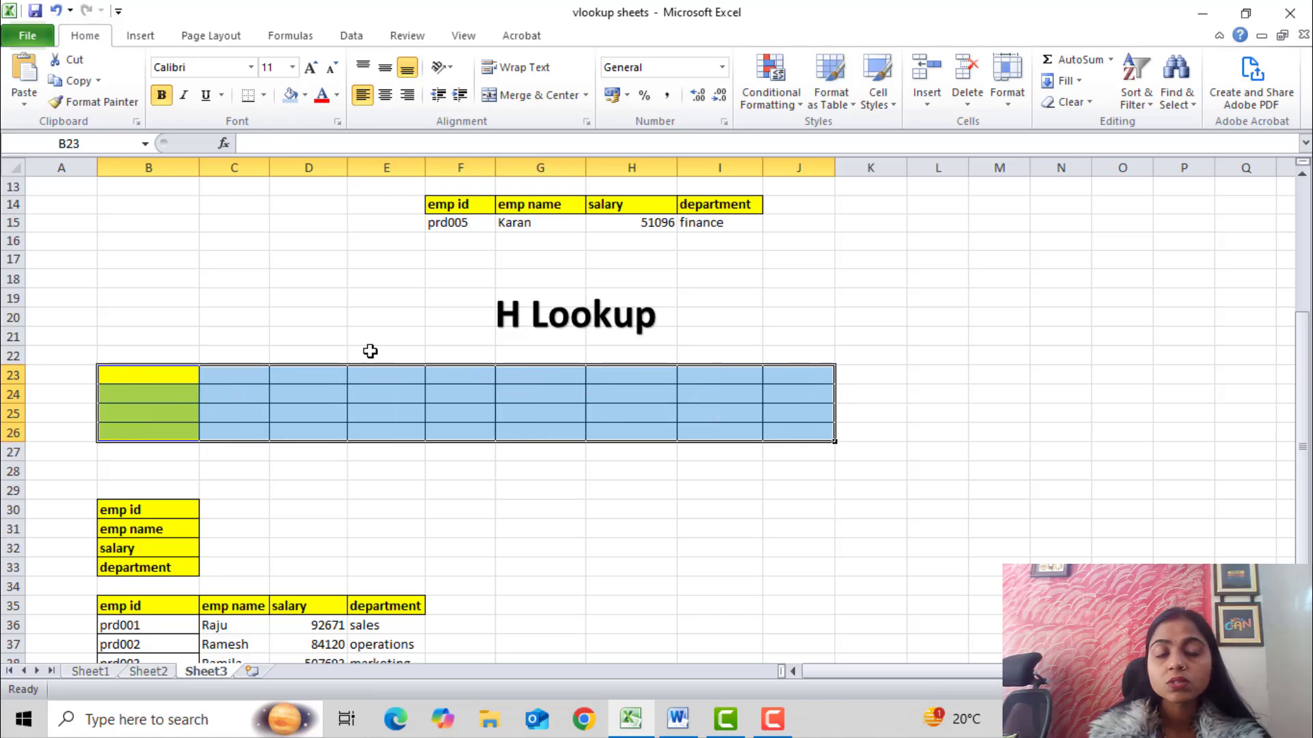
pyautogui.click(1089, 104)
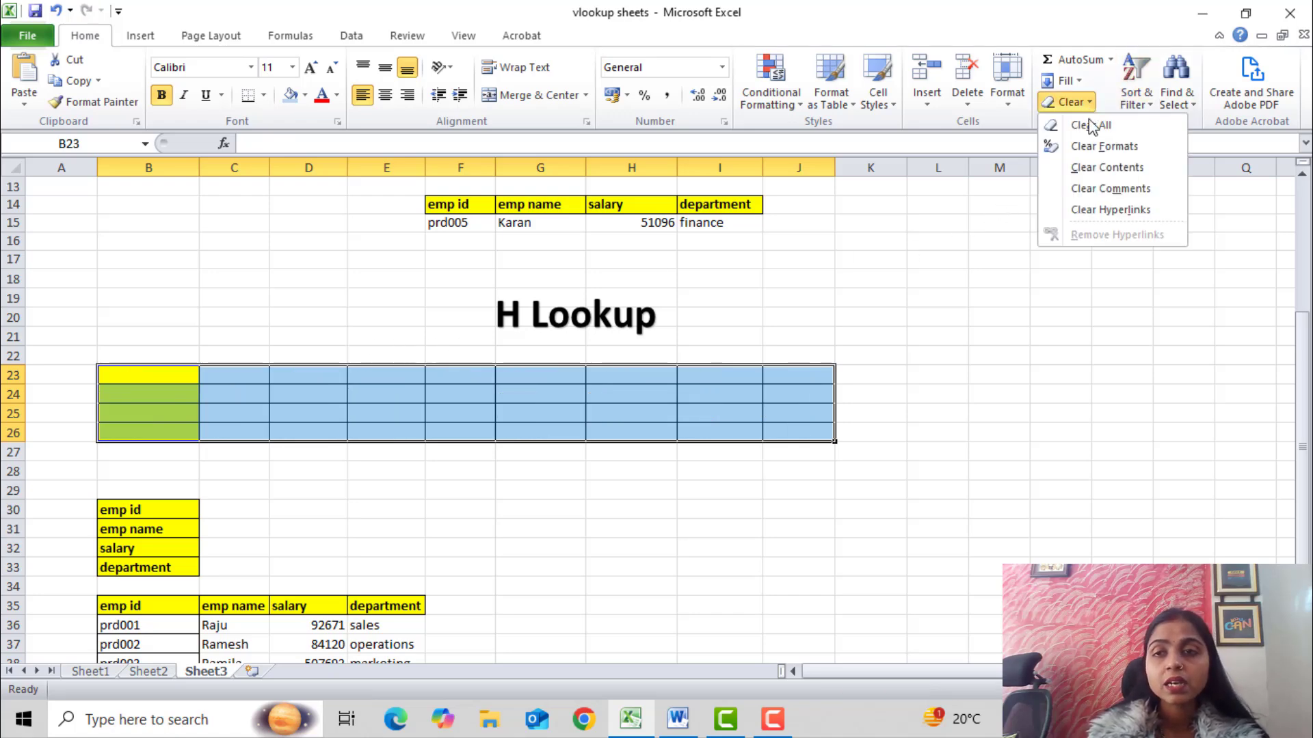
pyautogui.click(1091, 126)
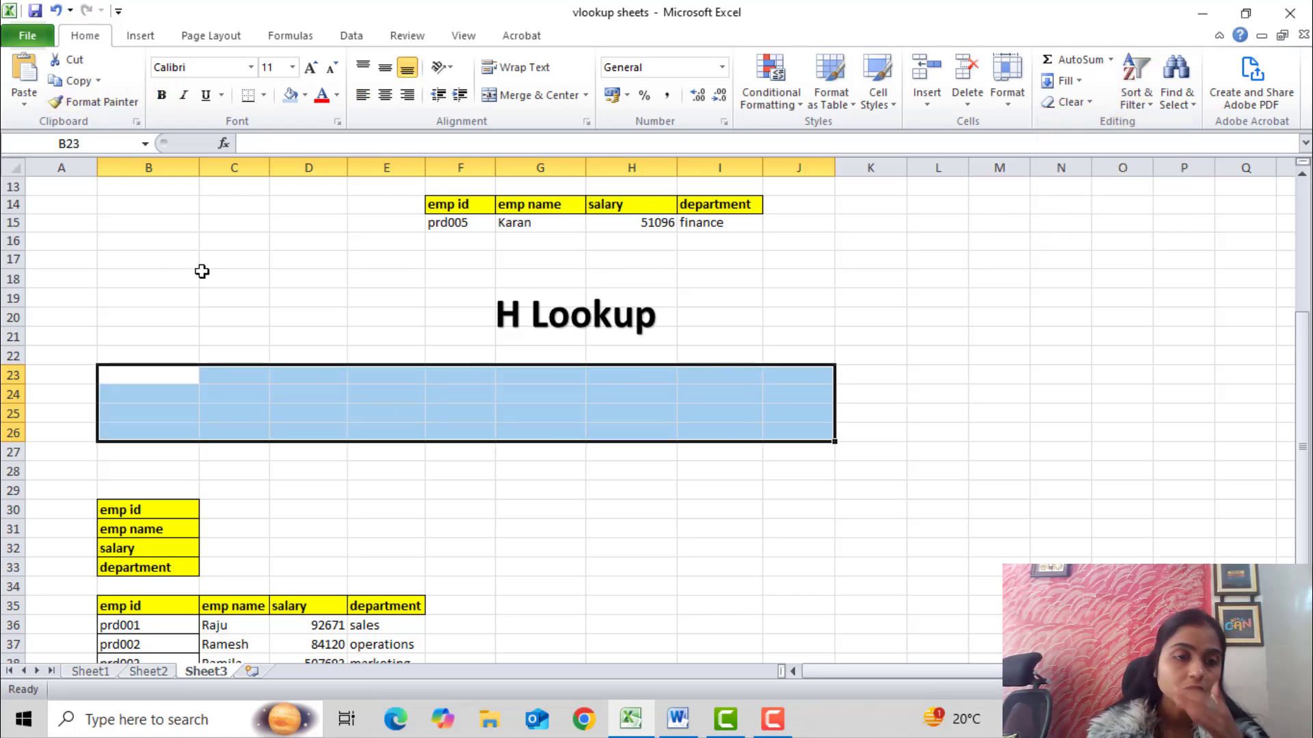
# Step: Copy the employee table A3:D11 and paste it transposed at B22 under the H Lookup heading
pyautogui.scroll(4, 267, 301)
pyautogui.click(82, 223)
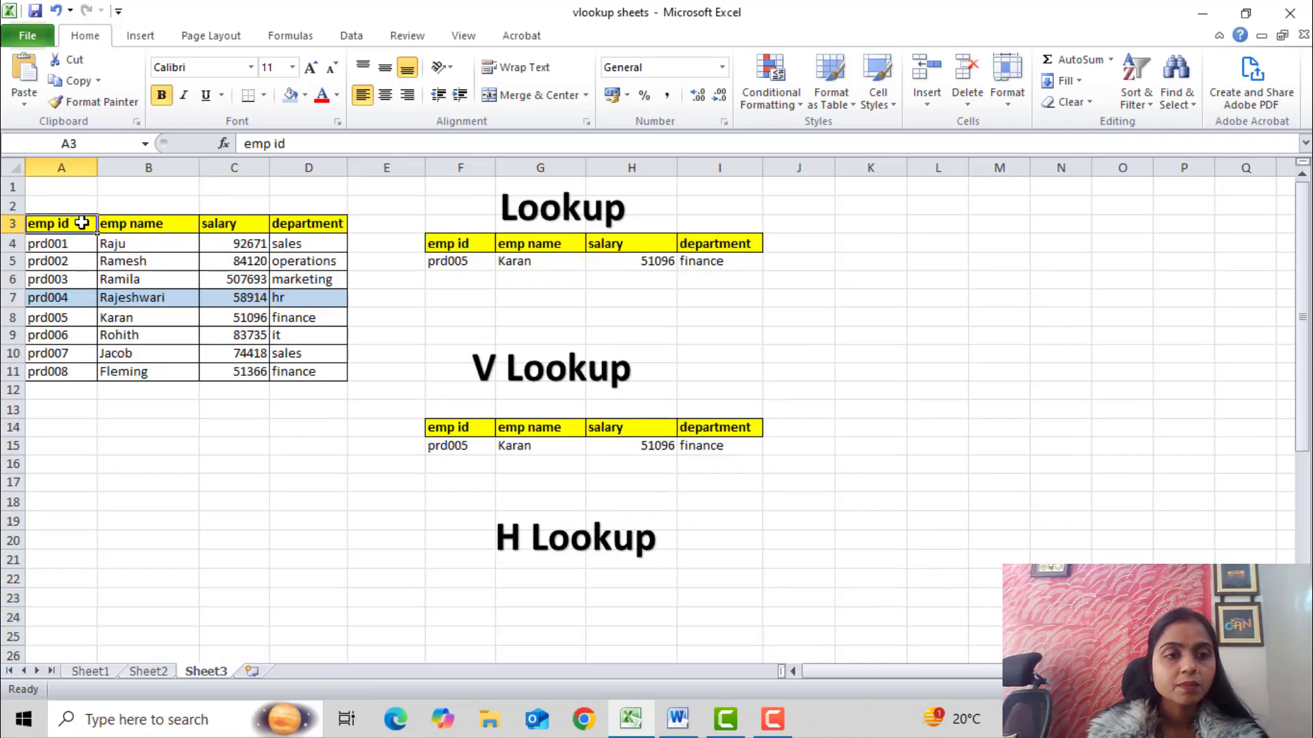
pyautogui.hotkey('ctrl', 'shift', 'Down')
pyautogui.hotkey('ctrl', 'shift', 'Right')
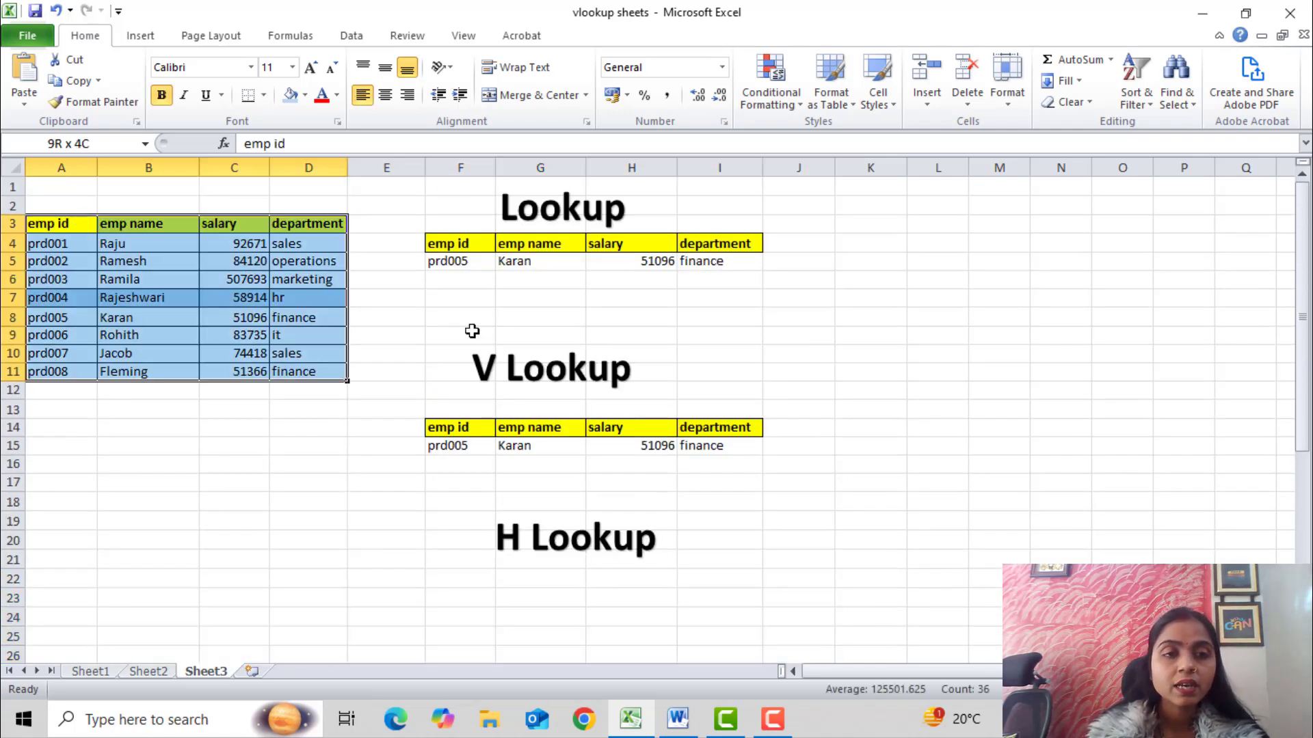
pyautogui.click(77, 82)
pyautogui.scroll(-2, 273, 495)
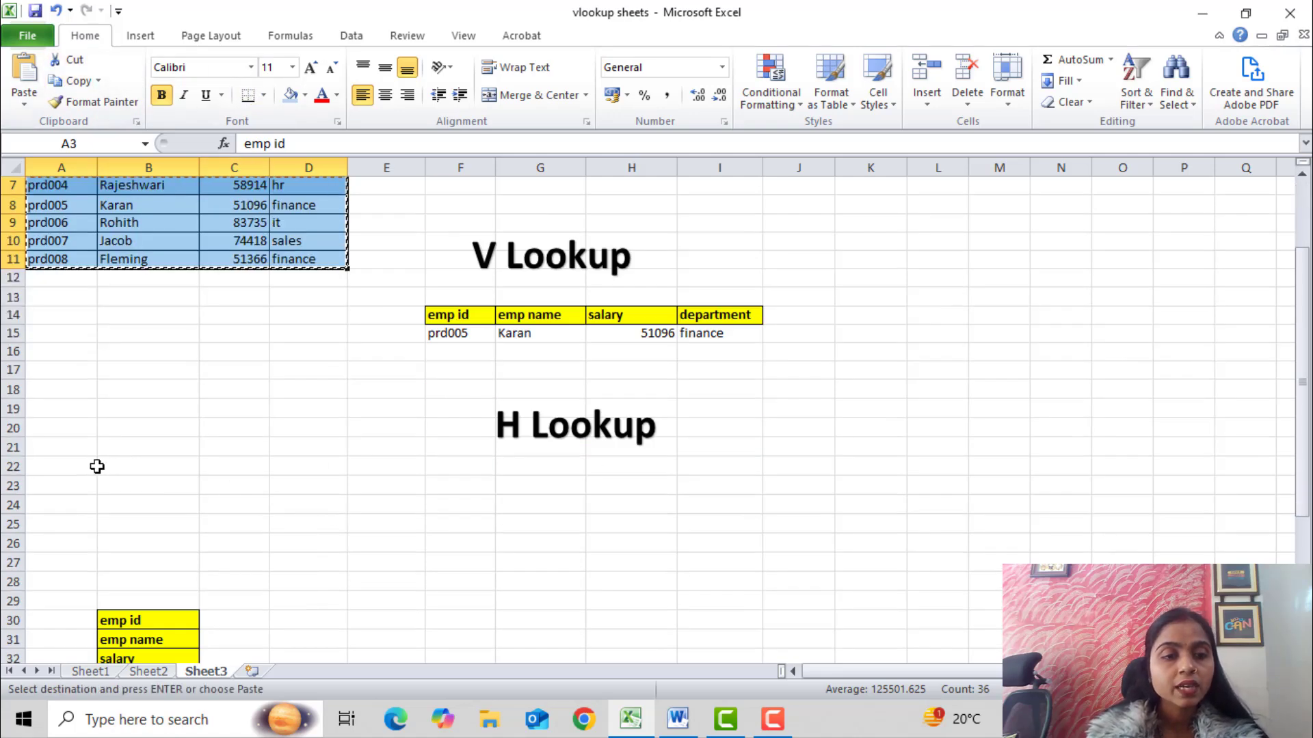
pyautogui.click(132, 464)
pyautogui.click(31, 105)
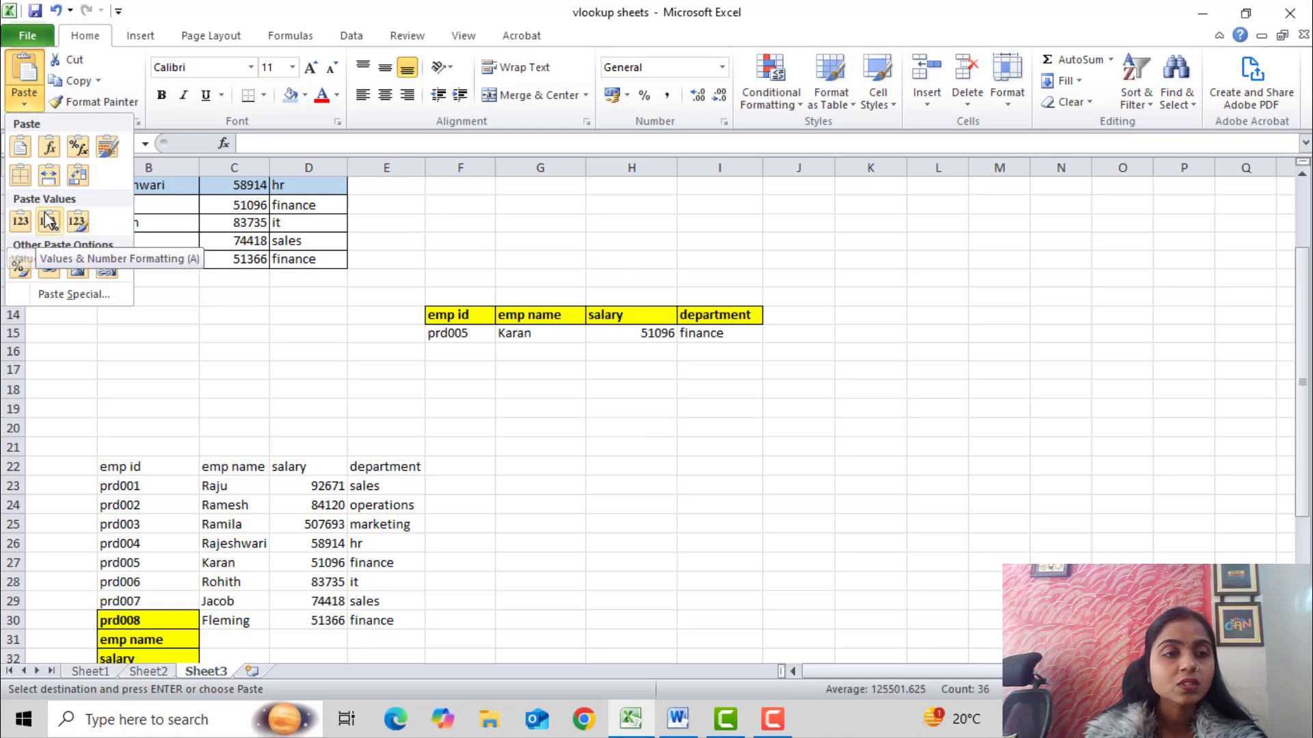
pyautogui.click(82, 177)
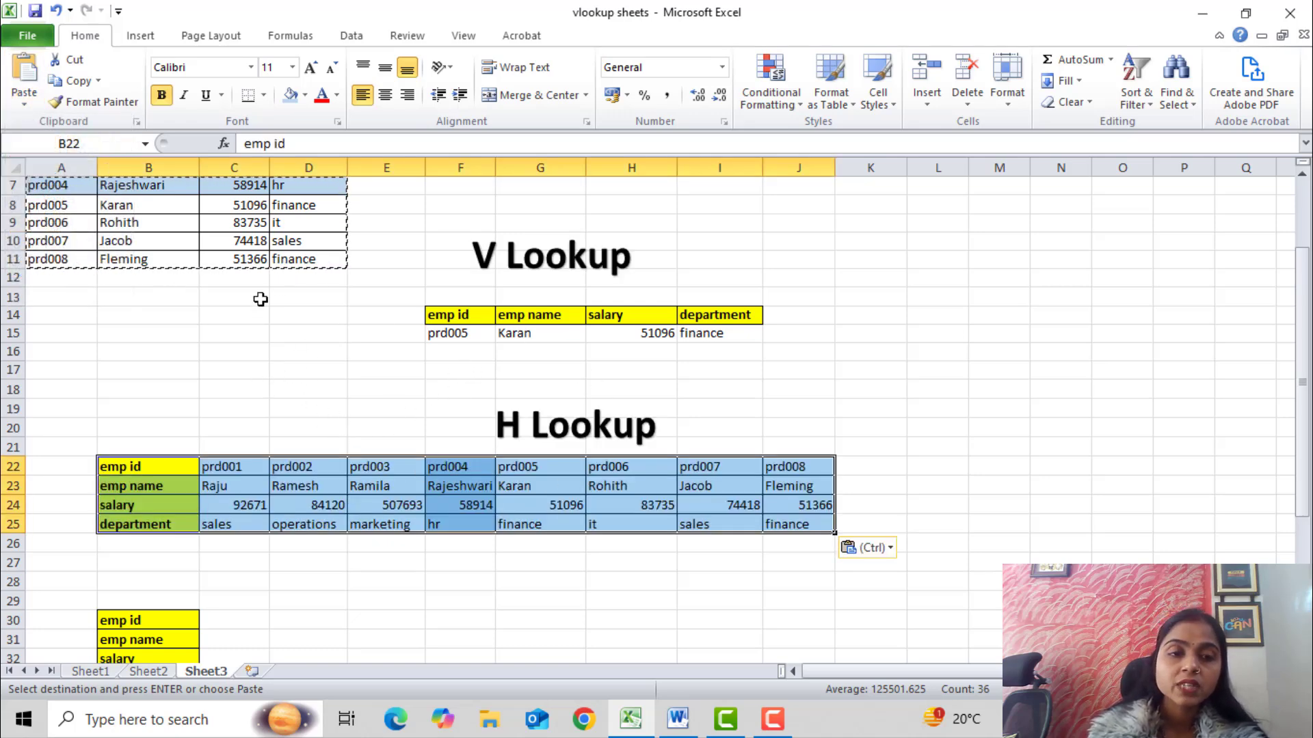
pyautogui.click(263, 405)
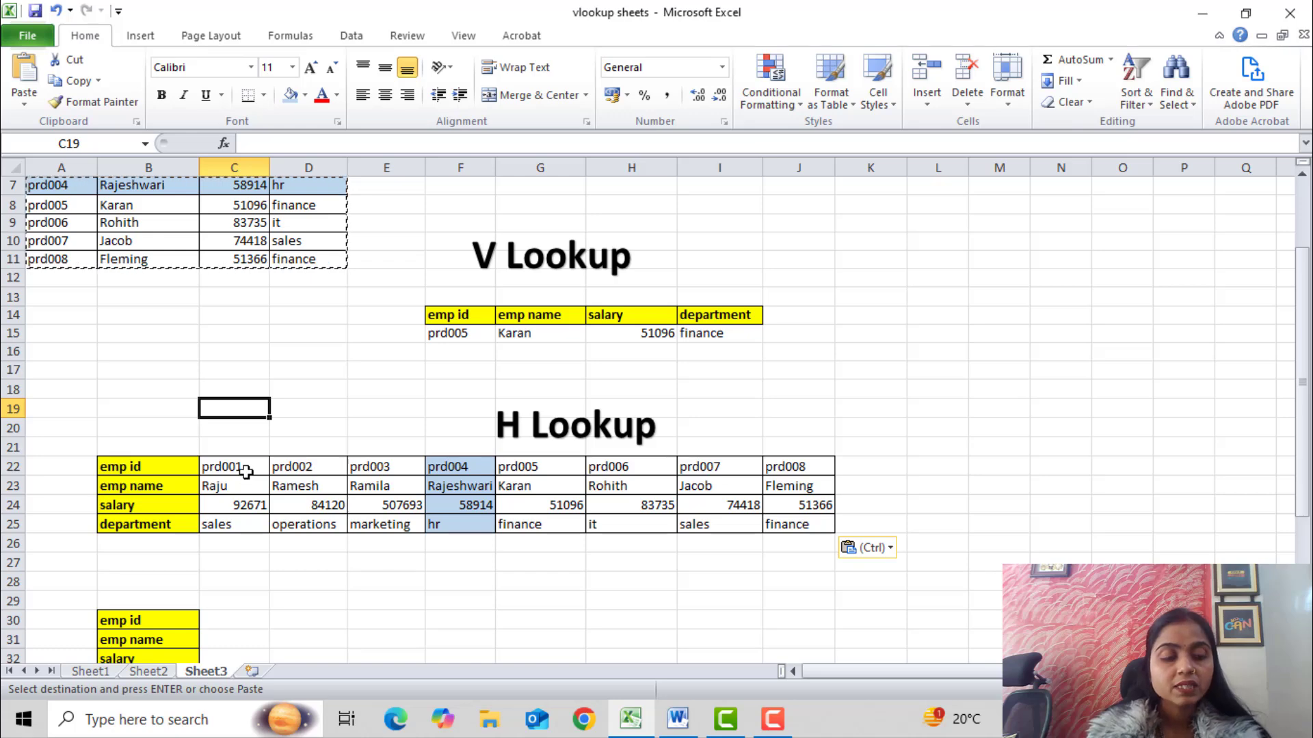
pyautogui.press('Escape')
# Step: Right-align the data cells C22:J25 of the transposed table
pyautogui.moveTo(243, 467); pyautogui.dragTo(786, 523)
pyautogui.click(407, 95)
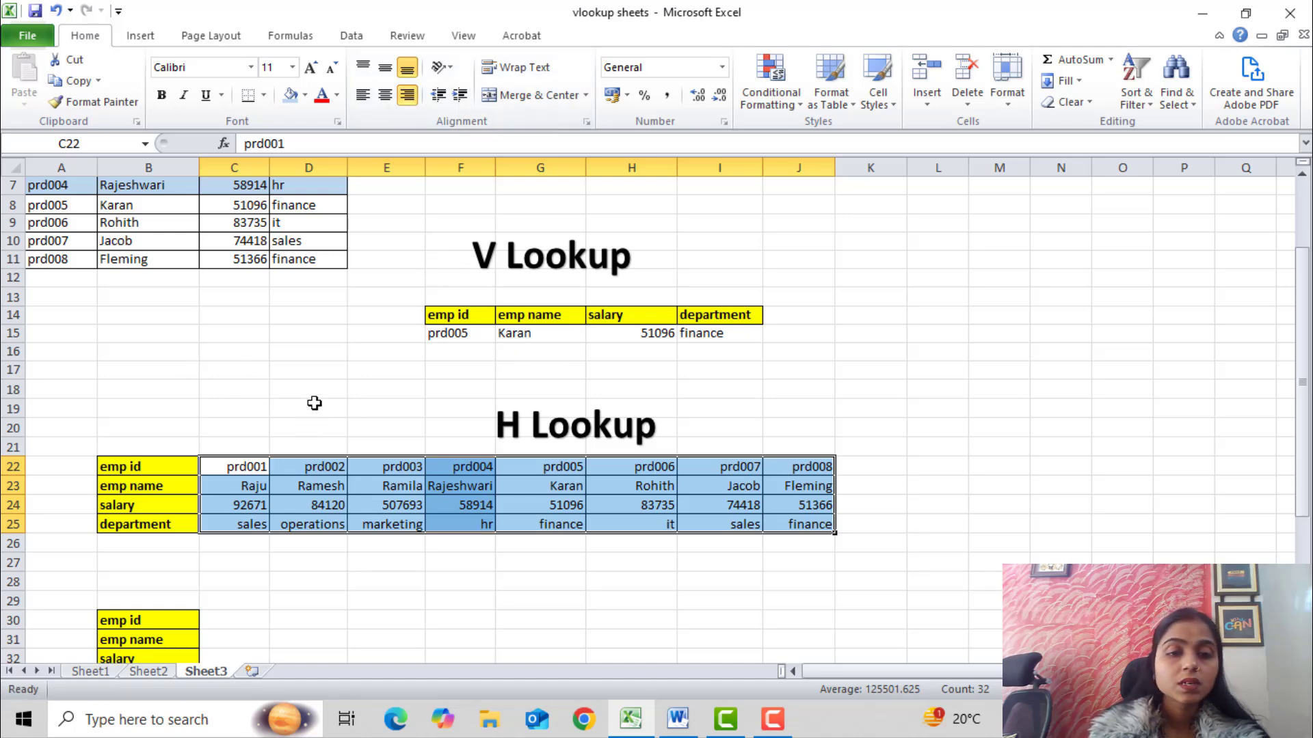
pyautogui.scroll(-2, 313, 402)
pyautogui.click(491, 494)
# Step: Try widening column C and undo the width change
pyautogui.scroll(-2, 493, 463)
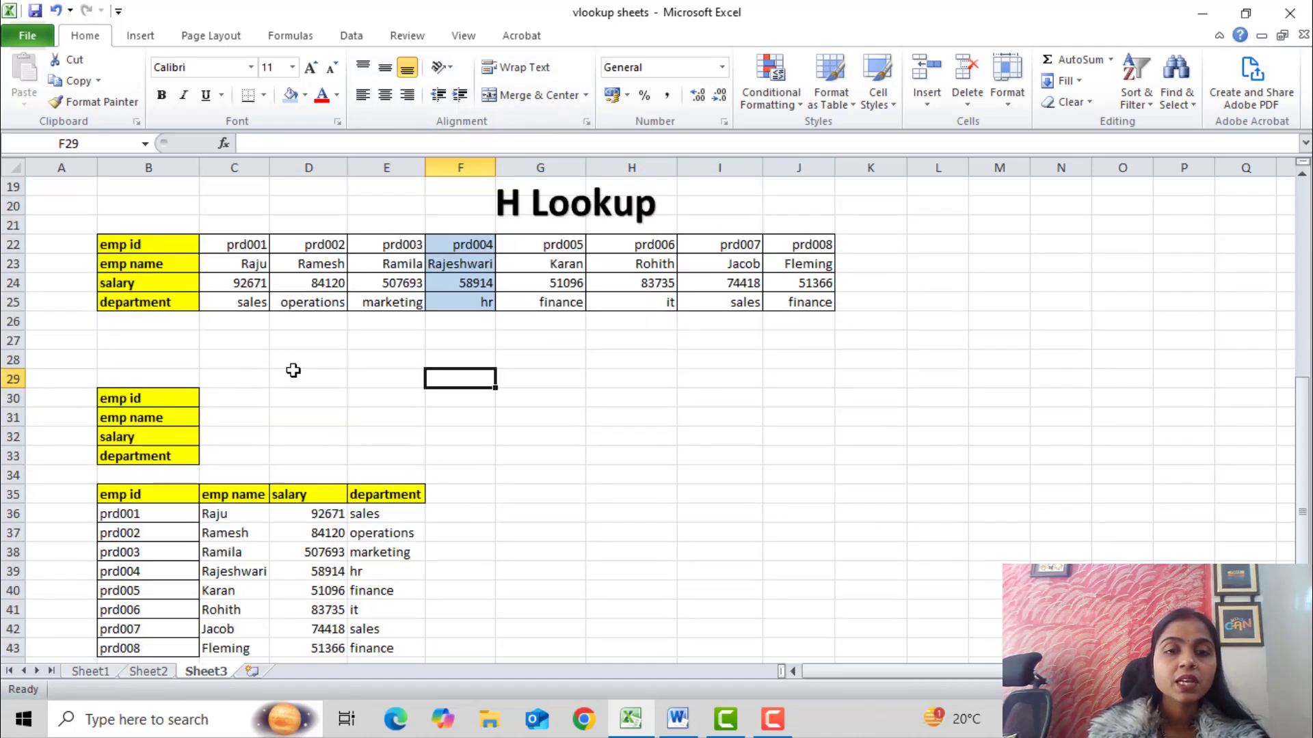
pyautogui.click(238, 410)
pyautogui.moveTo(269, 167); pyautogui.dragTo(328, 175)
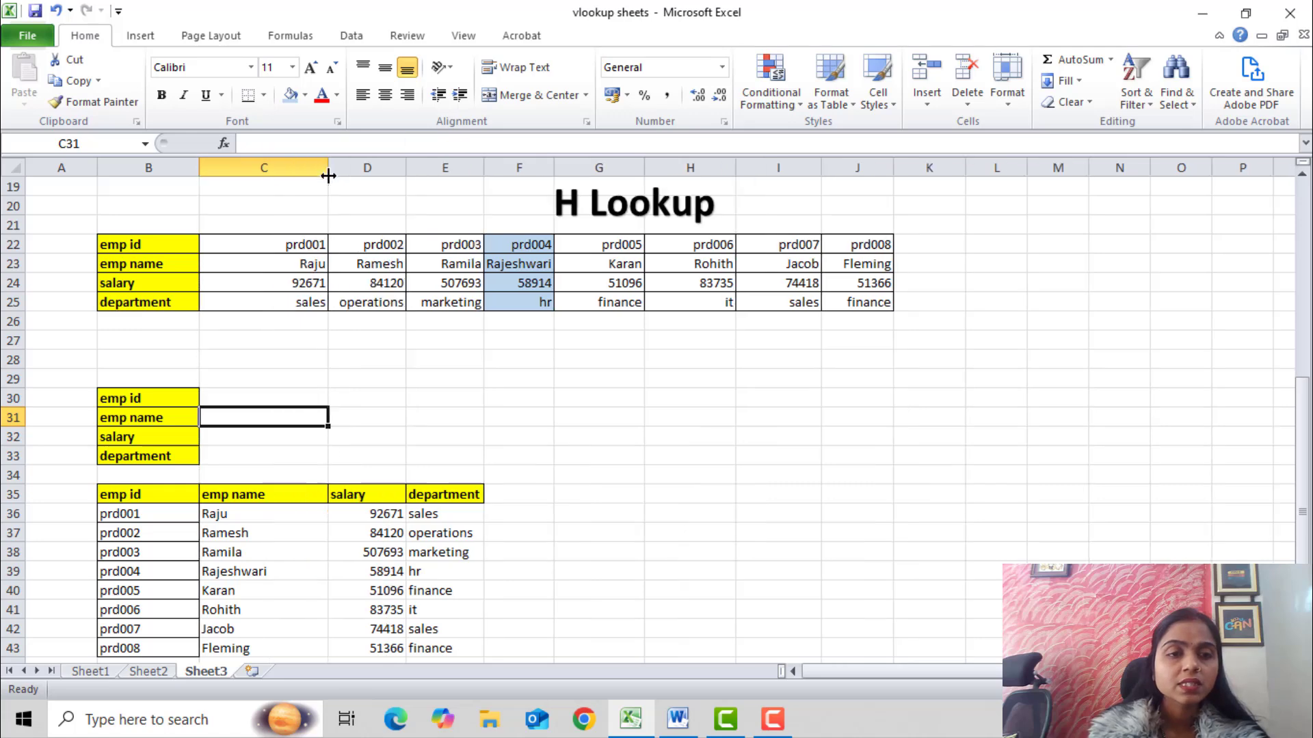
pyautogui.hotkey('ctrl', 'z')
# Step: Merge columns C and D across each row in C30:D33 beside the H Lookup result labels
pyautogui.moveTo(263, 402); pyautogui.dragTo(322, 450)
pyautogui.click(324, 453)
pyautogui.click(239, 395)
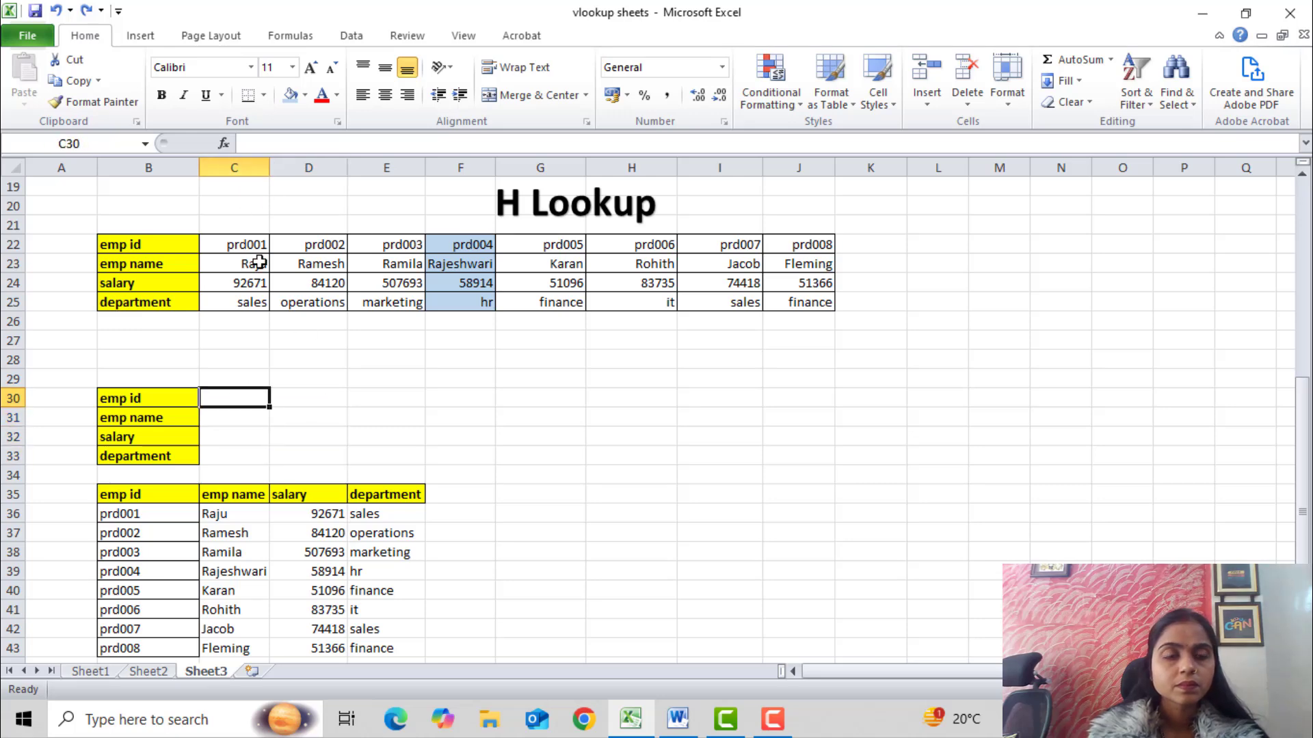
pyautogui.hotkey('shift', 'Right')
pyautogui.hotkey('shift', 'Down')
pyautogui.hotkey('shift', 'Down')
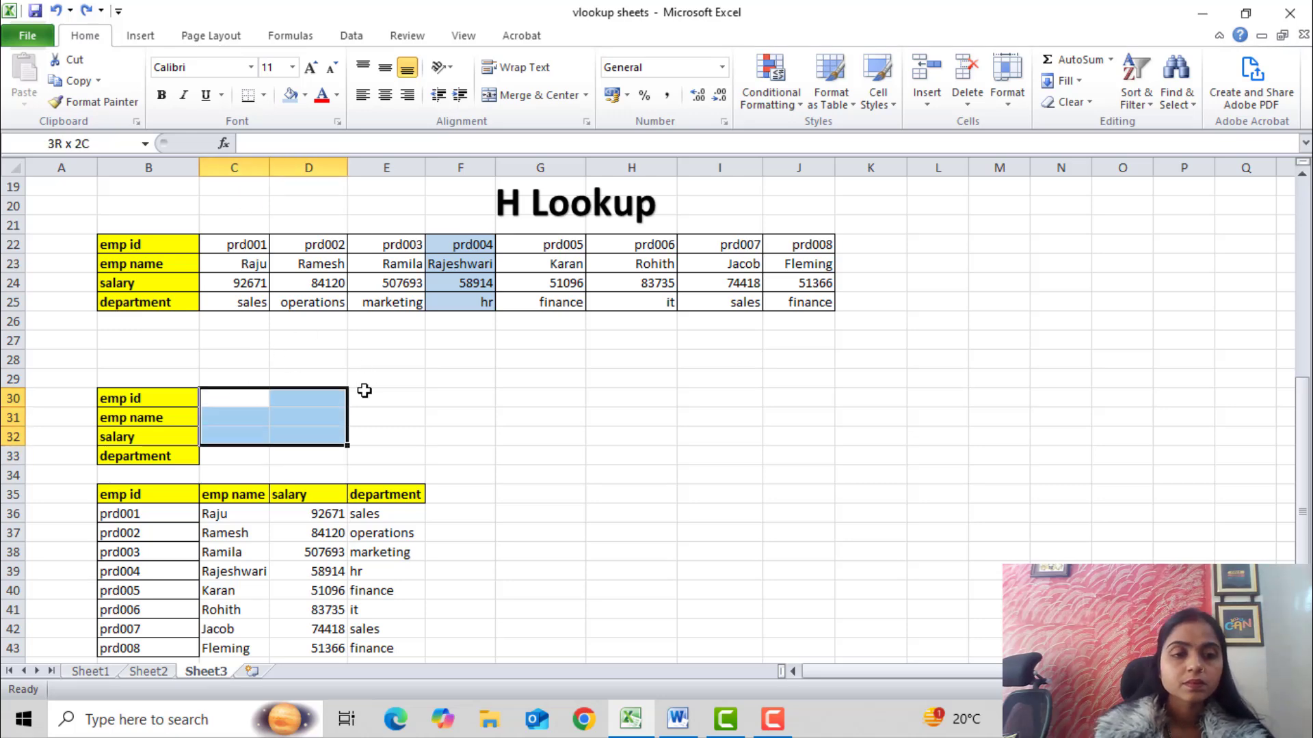
pyautogui.hotkey('shift', 'Down')
pyautogui.click(586, 96)
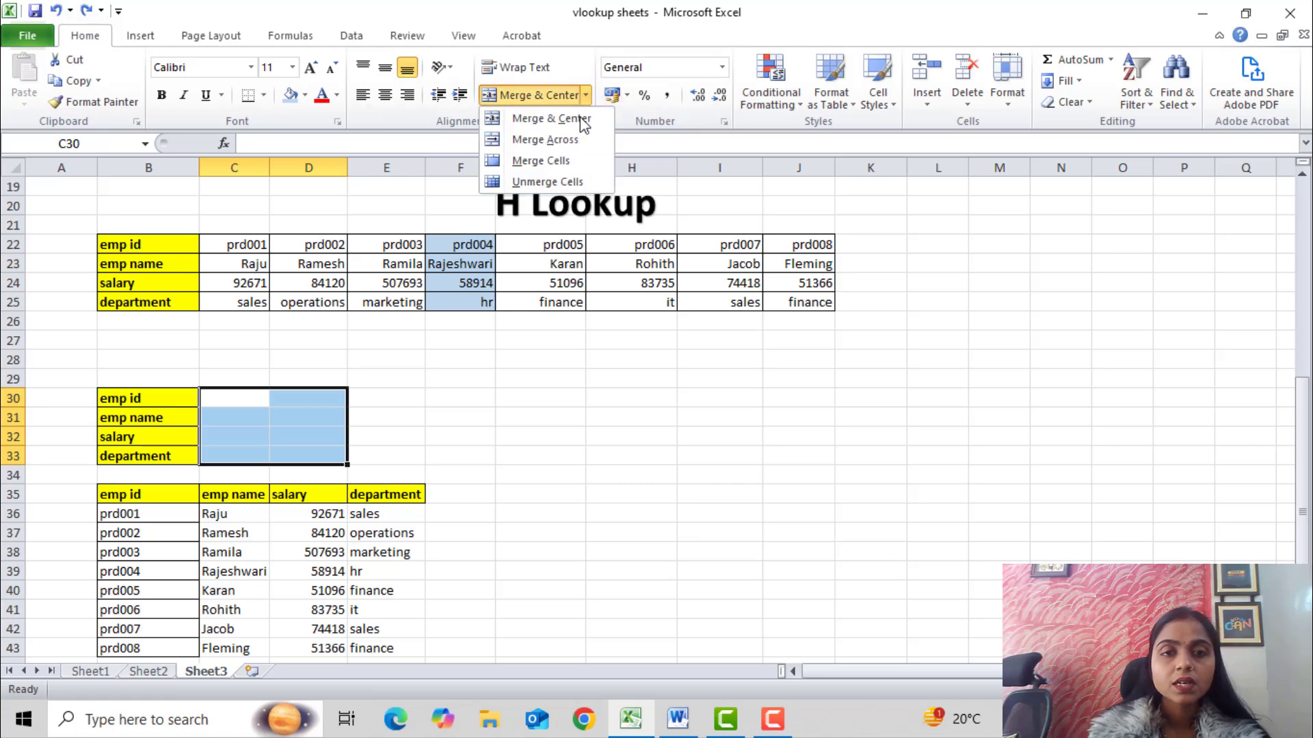
pyautogui.click(586, 140)
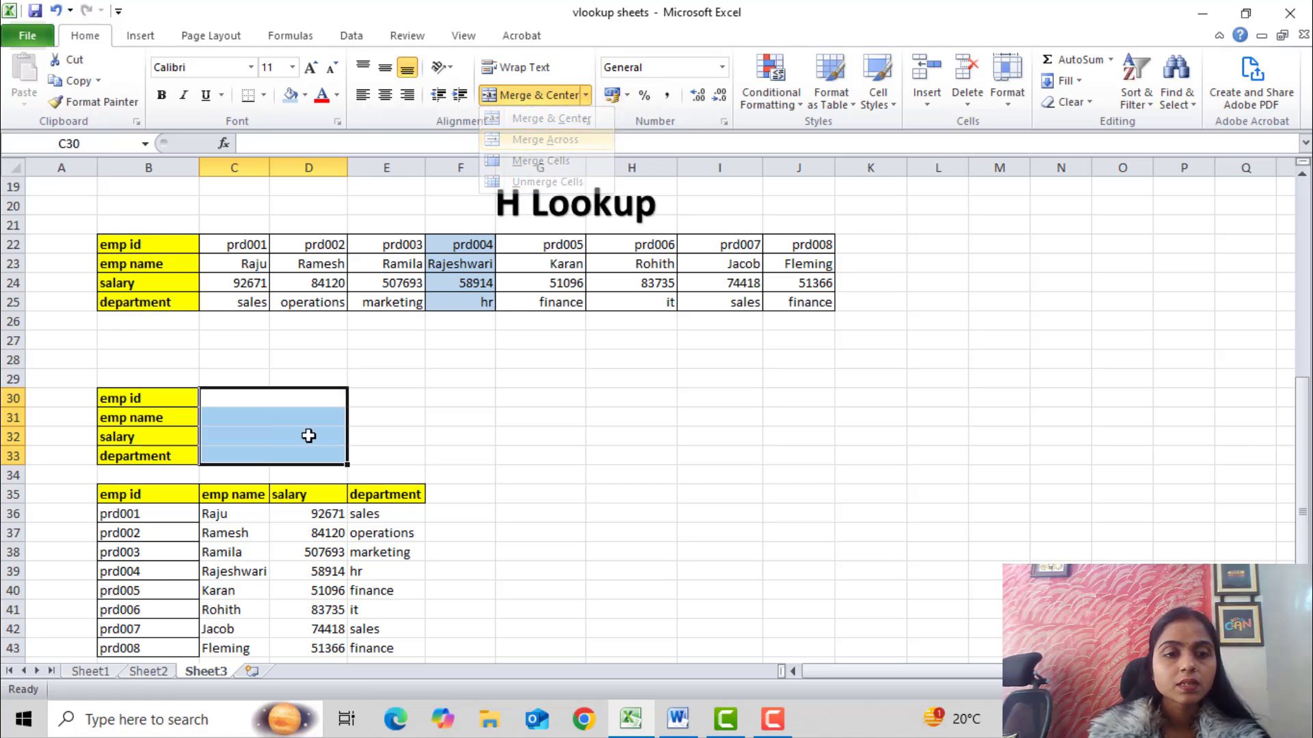
# Step: Enter PRD005 as the emp id in the merged cell C30
pyautogui.click(253, 439)
pyautogui.click(284, 416)
pyautogui.click(292, 397)
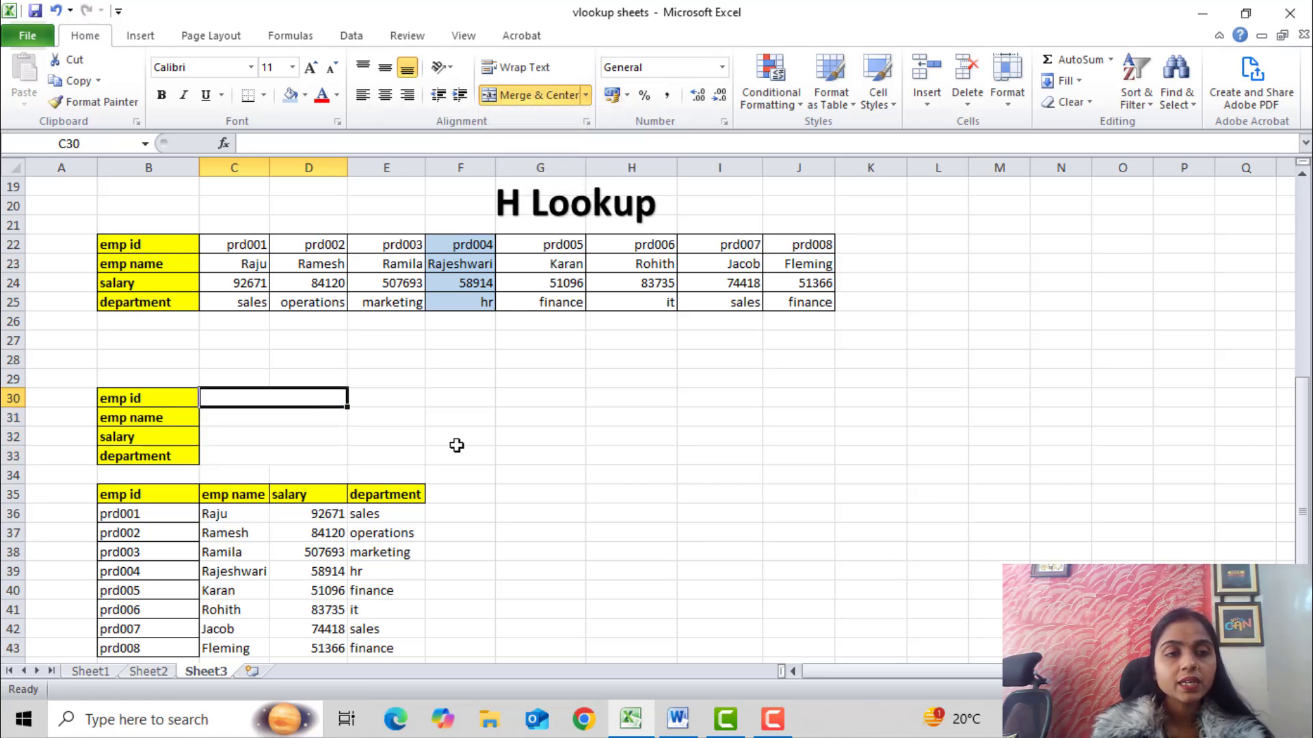
pyautogui.write('PRD')
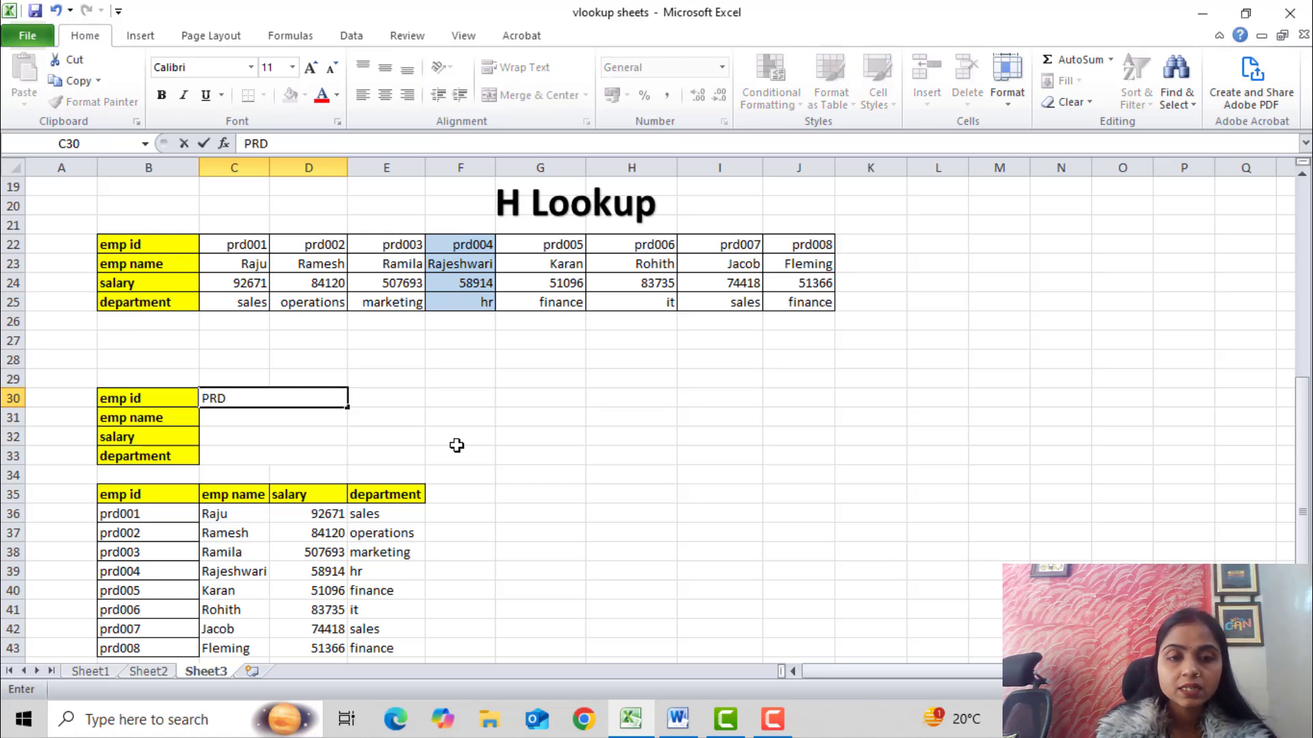
pyautogui.write('005')
pyautogui.press('Return')
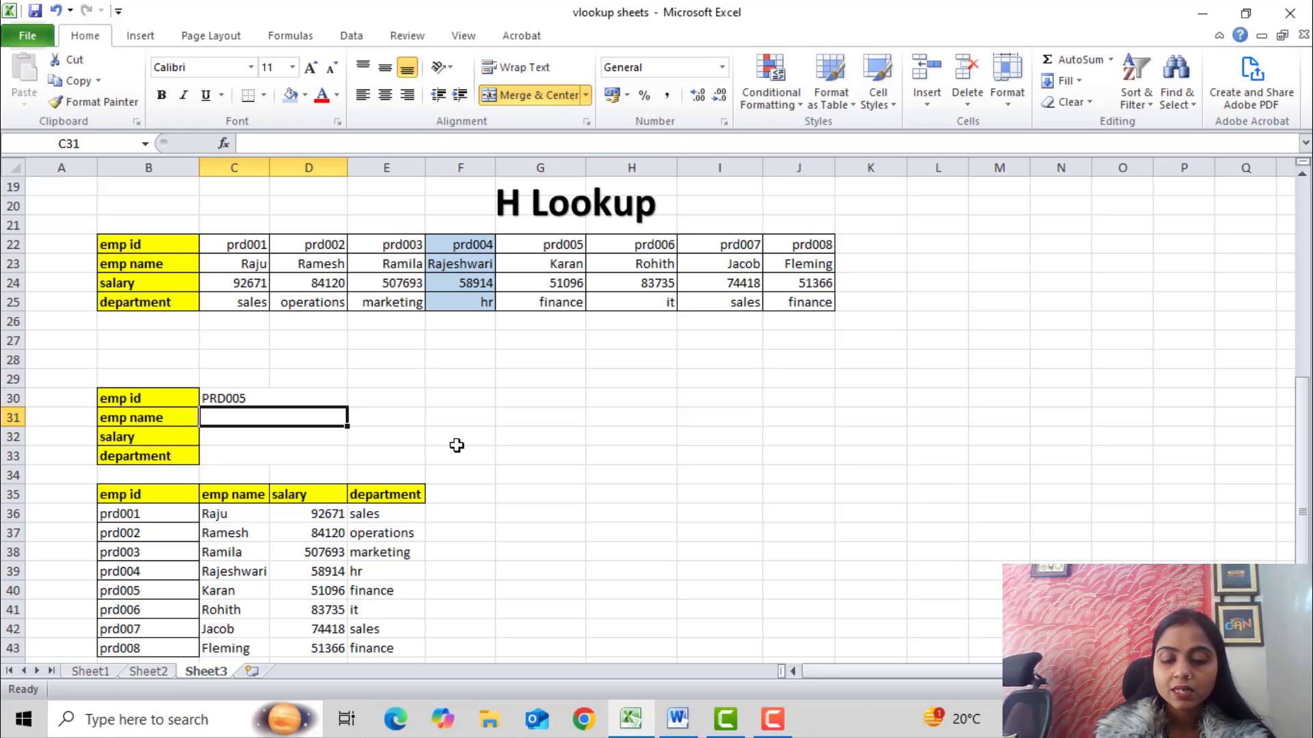
# Step: Enter =HLOOKUP(C30,B22:J25,3,0) in C32 to retrieve the salary for the emp id
pyautogui.press('Down')
pyautogui.write('=')
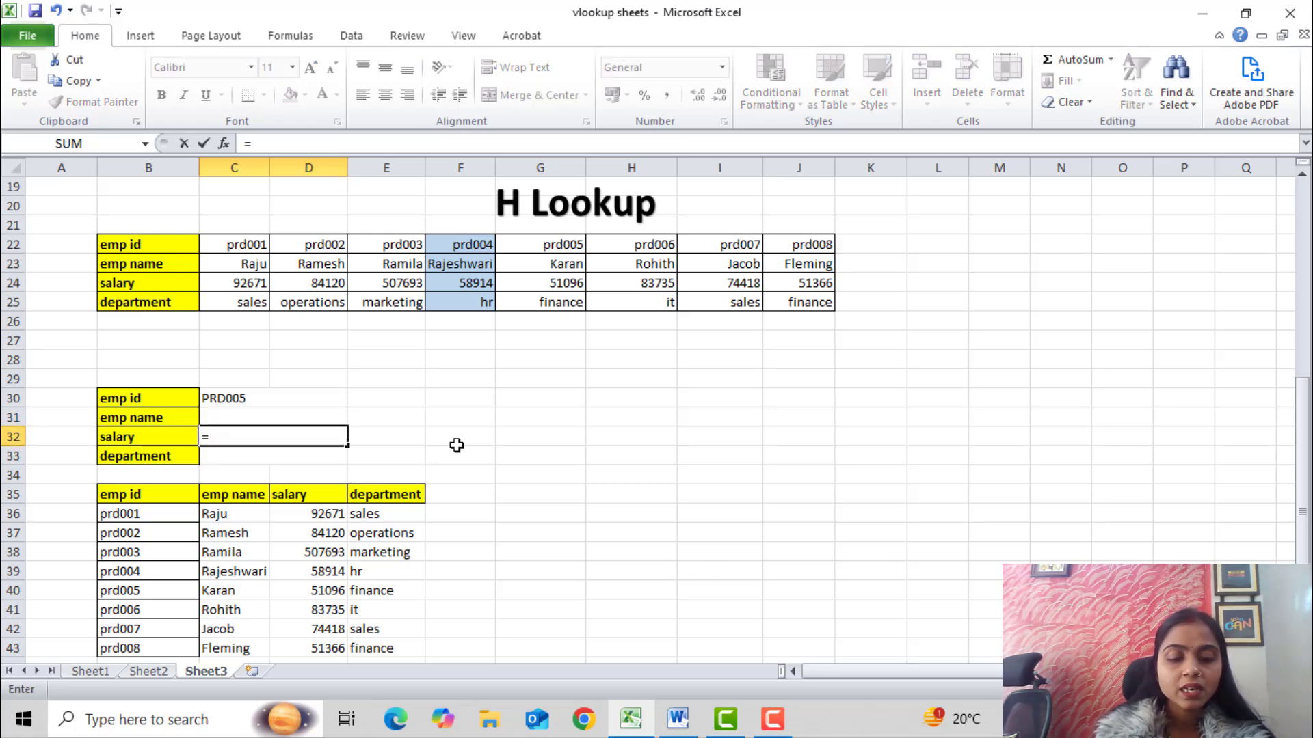
pyautogui.write('HL')
pyautogui.press('Tab')
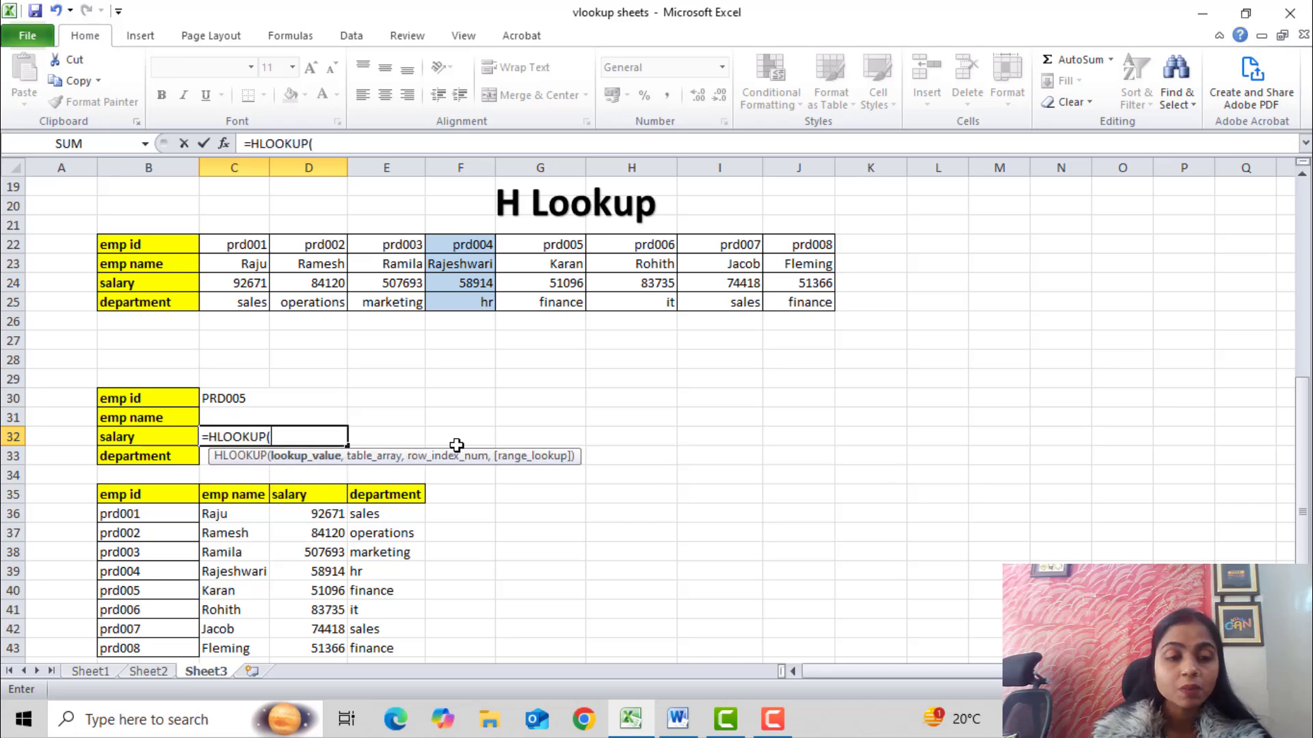
pyautogui.press('Up')
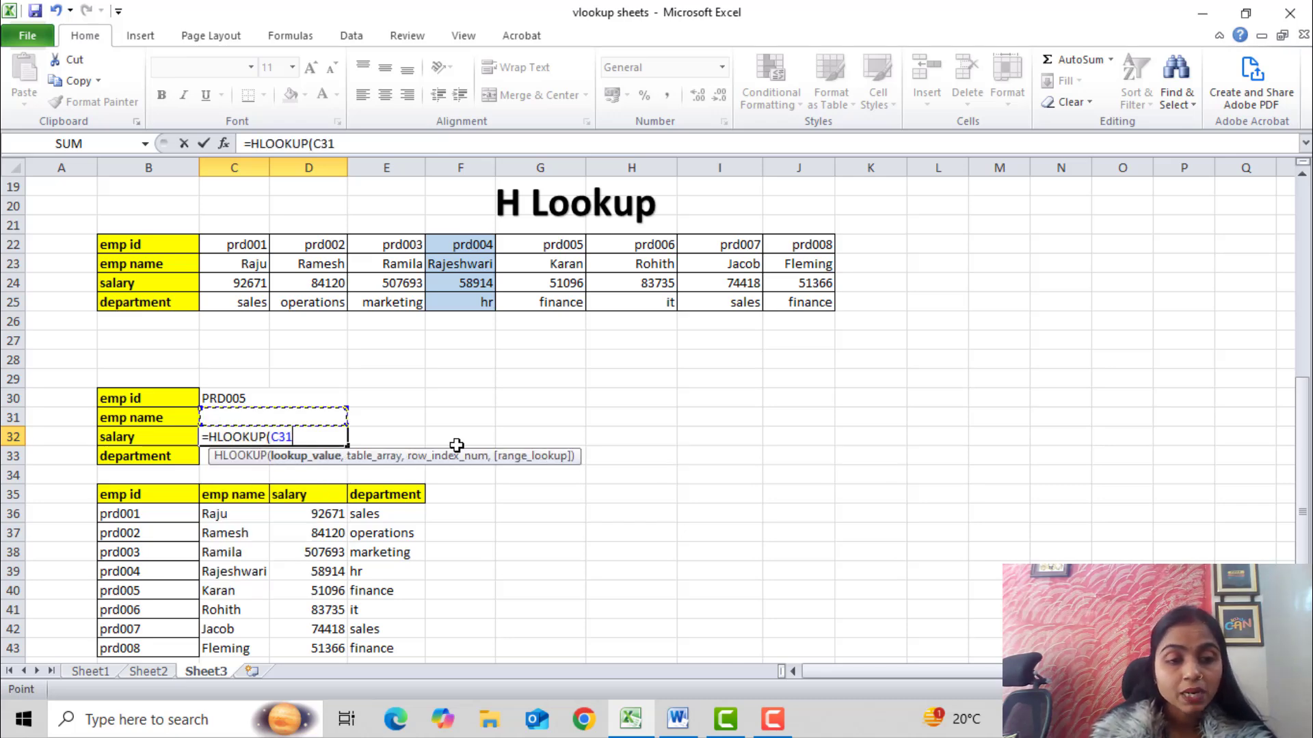
pyautogui.press('Up')
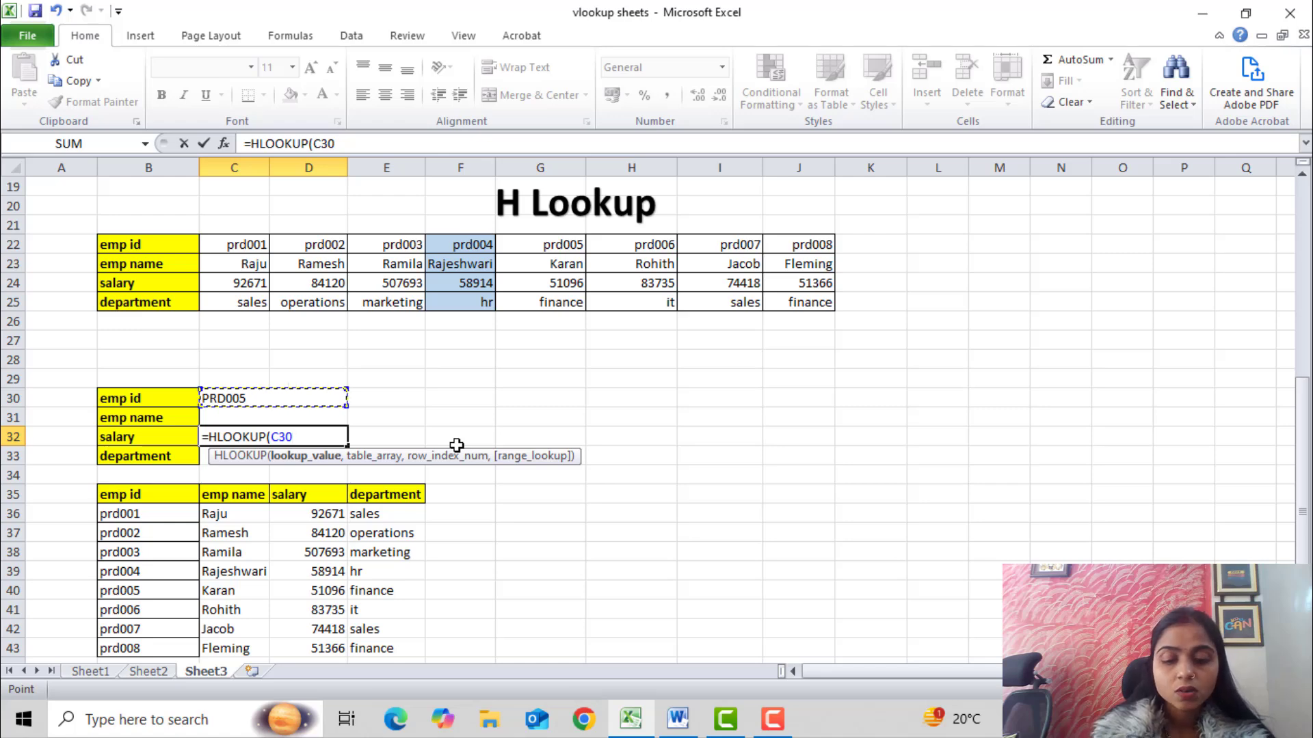
pyautogui.write(',')
pyautogui.press('Up')
pyautogui.press('Up')
pyautogui.press('Up')
pyautogui.press('Up')
pyautogui.press('Up')
pyautogui.press('Up')
pyautogui.press('Up')
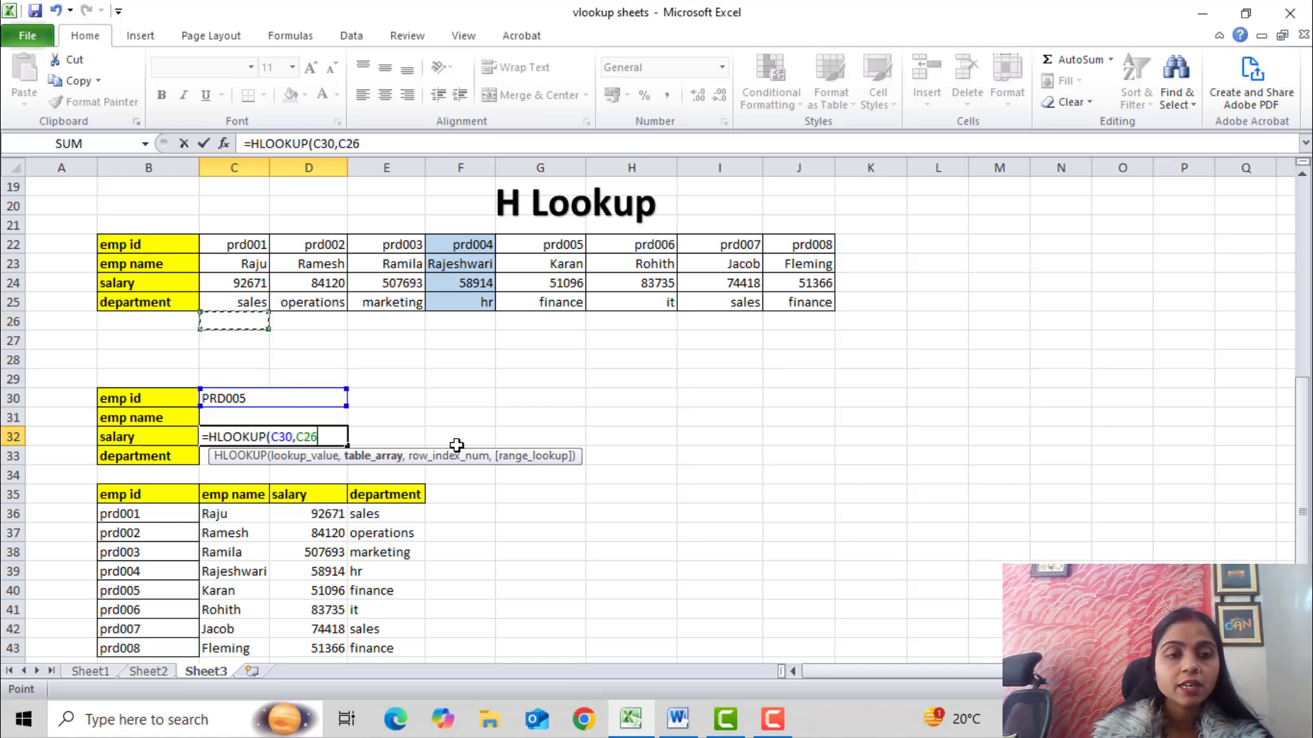
pyautogui.press('Left')
pyautogui.hotkey('ctrl', 'shift', 'Up')
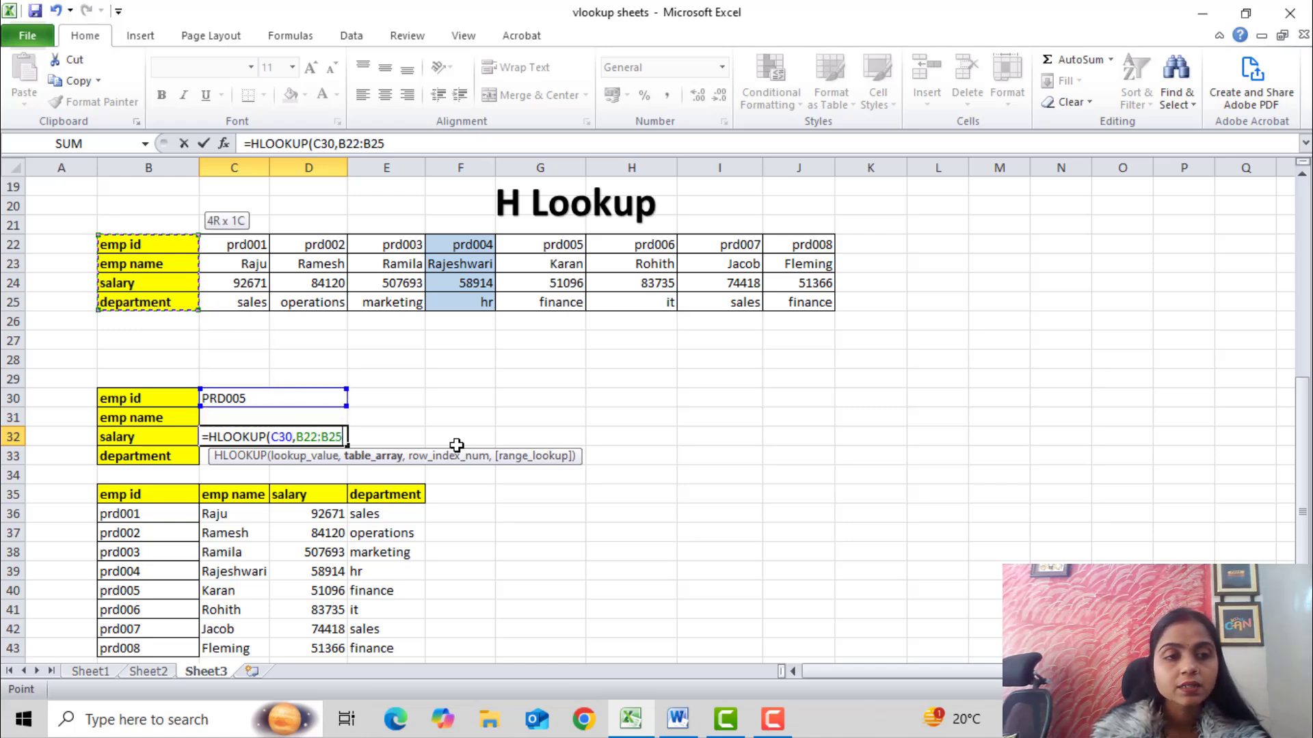
pyautogui.hotkey('ctrl', 'shift', 'Right')
pyautogui.write(',3')
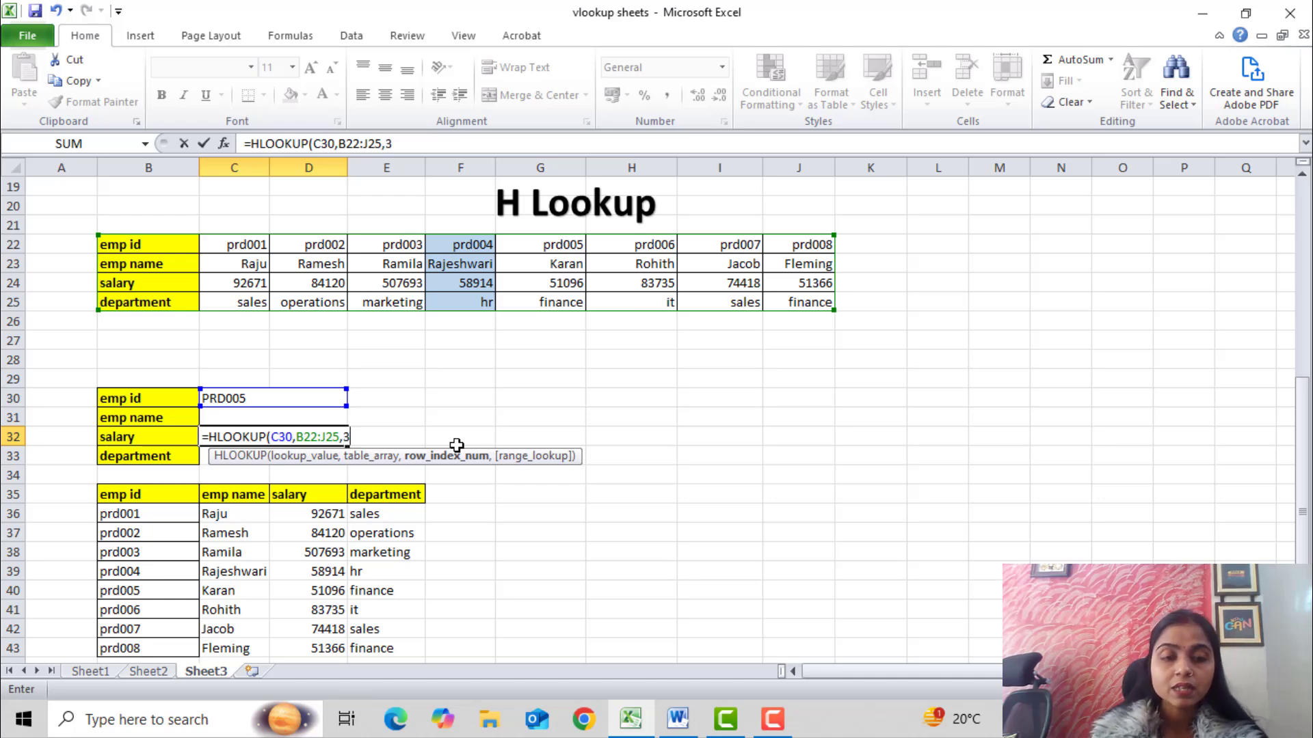
pyautogui.write(',0)')
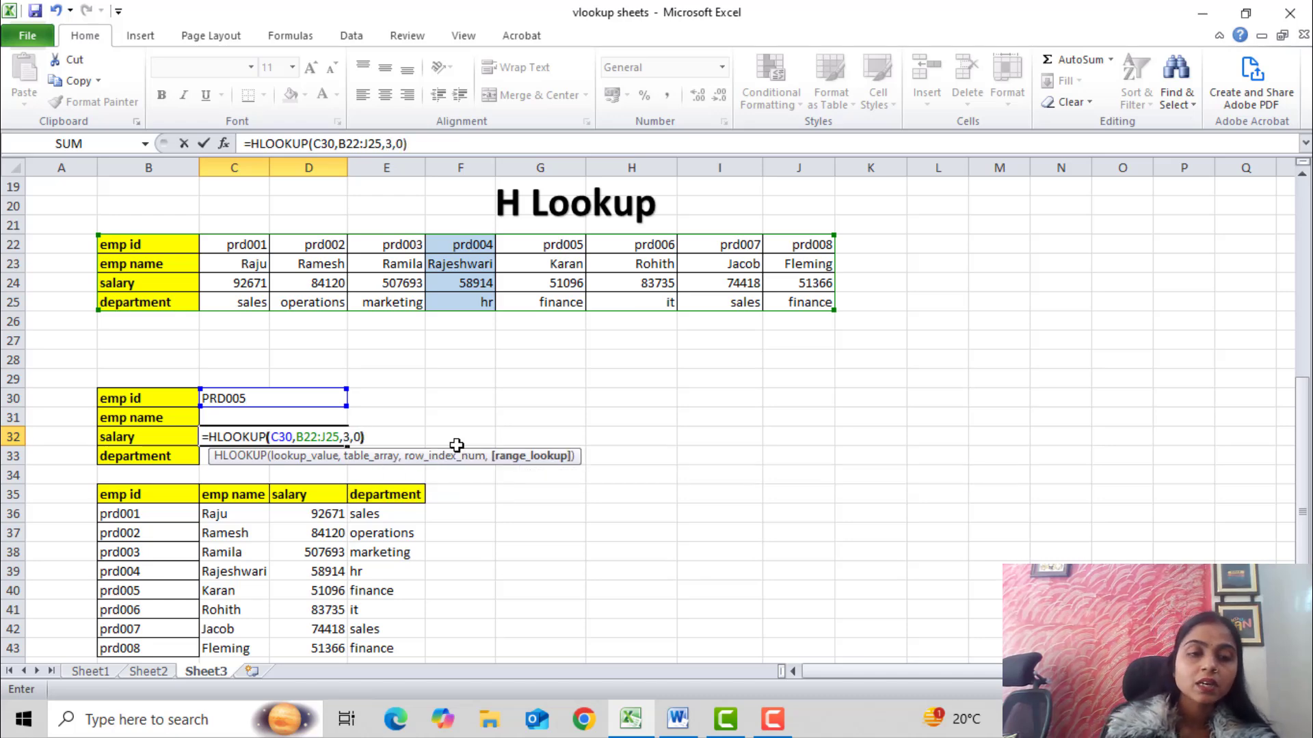
pyautogui.press('Return')
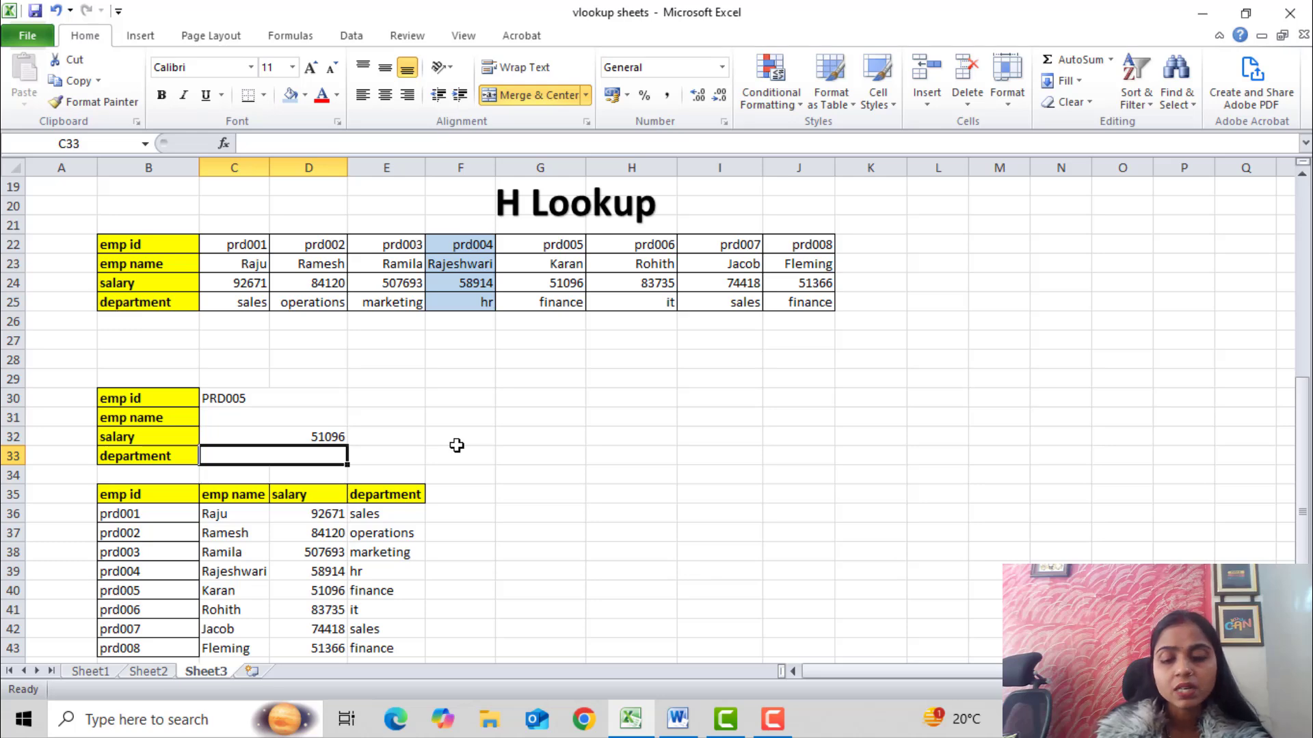
# Step: Enter =HLOOKUP(C30,B22:J25,4,0) in C33 to retrieve the department for the emp id
pyautogui.press('Up')
pyautogui.press('Up')
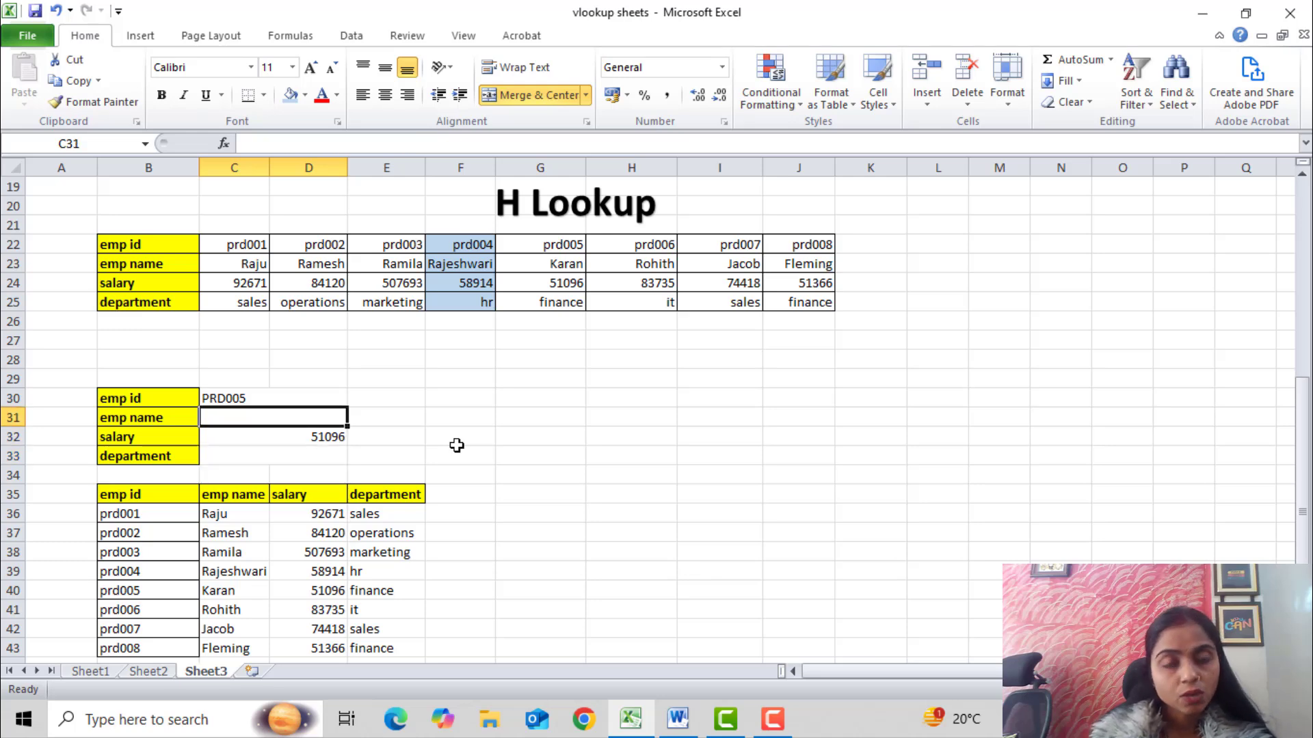
pyautogui.press('Down')
pyautogui.press('Down')
pyautogui.press('Up')
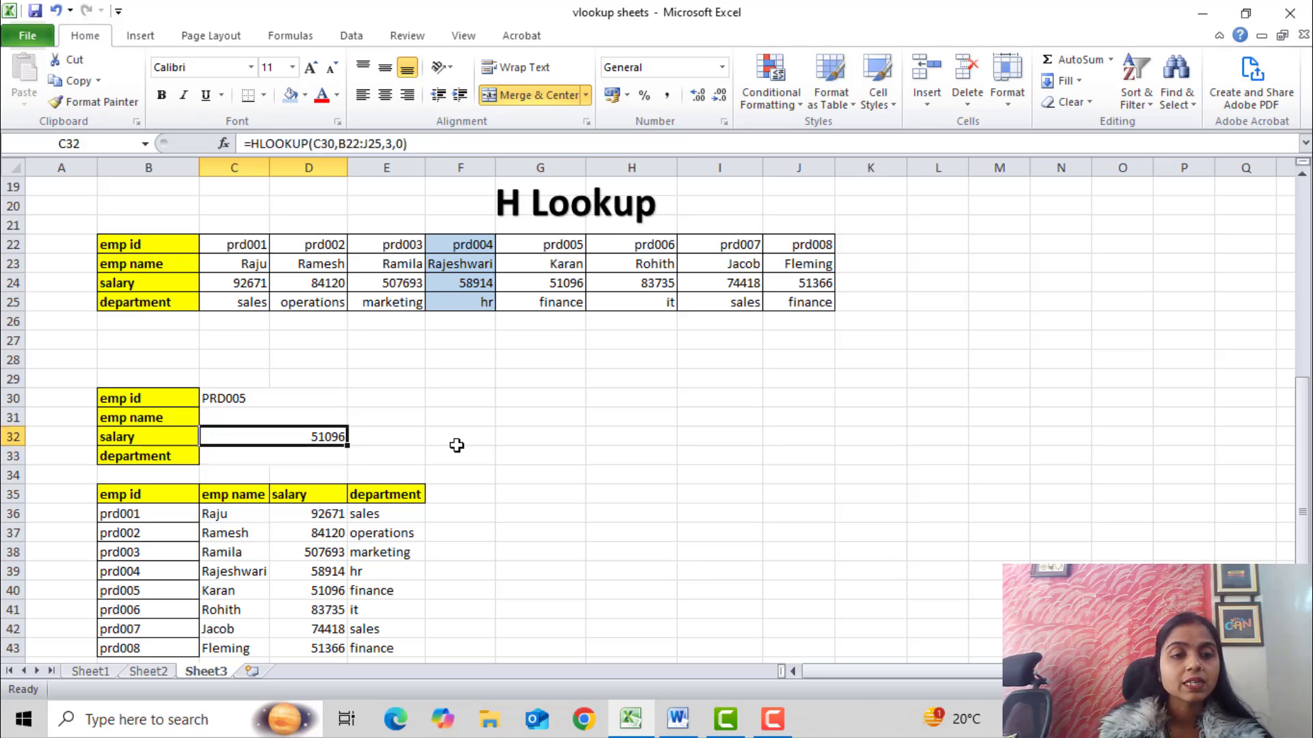
pyautogui.press('Down')
pyautogui.write('=HLOOKUP(')
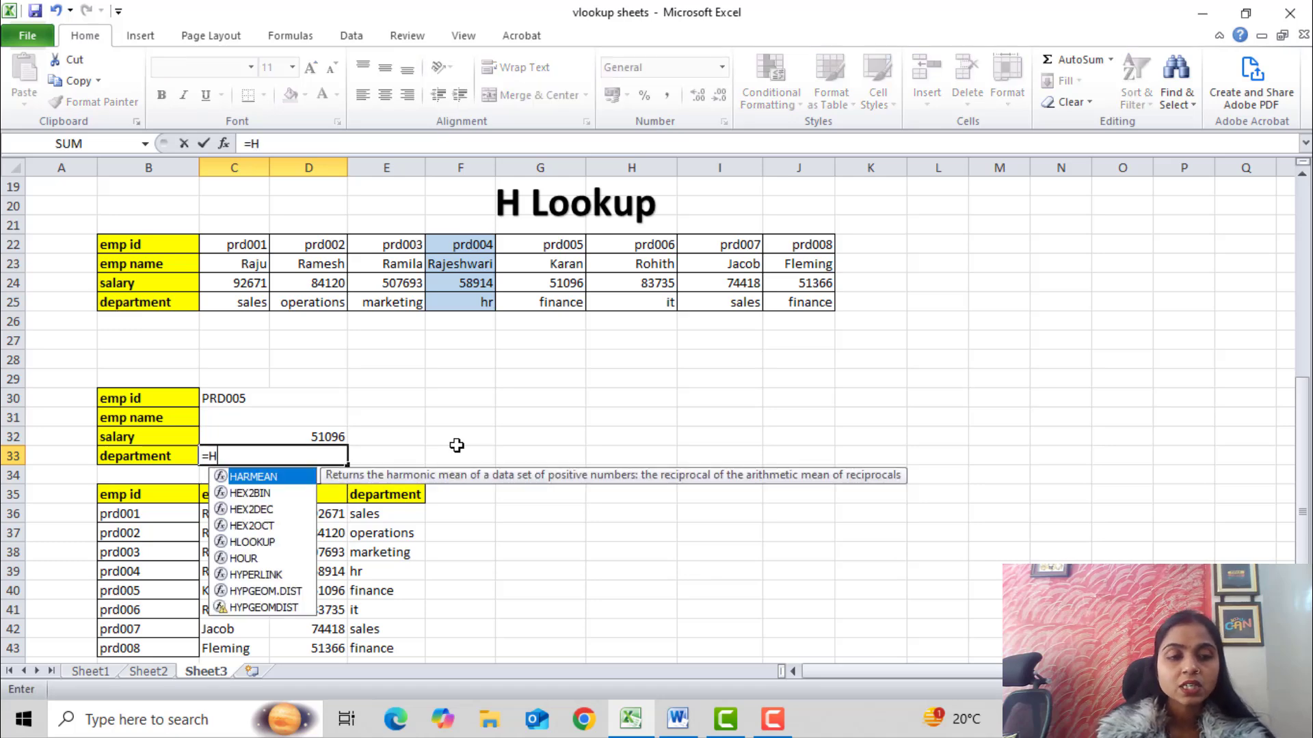
pyautogui.press('Up')
pyautogui.press('Up')
pyautogui.press('Up')
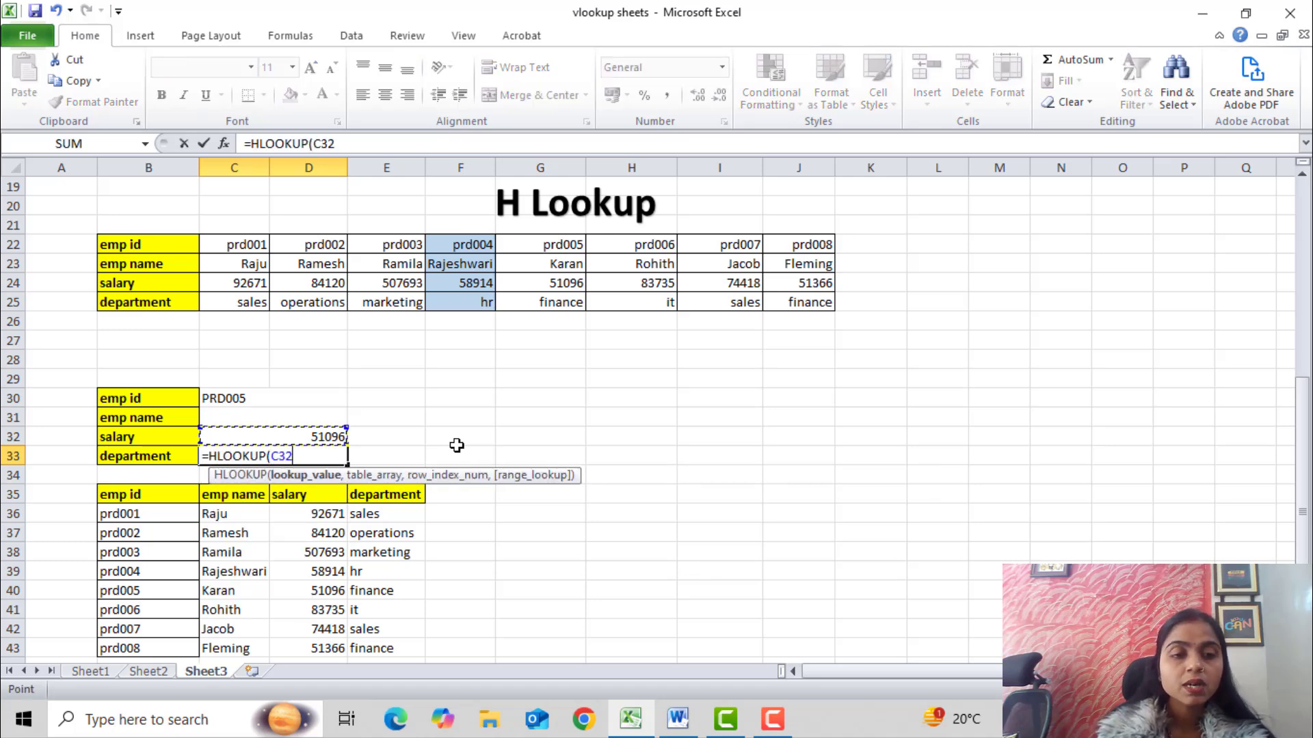
pyautogui.write(',')
pyautogui.press('Up')
pyautogui.press('Up')
pyautogui.press('Up')
pyautogui.press('Up')
pyautogui.press('Up')
pyautogui.press('Up')
pyautogui.press('Up')
pyautogui.press('Up')
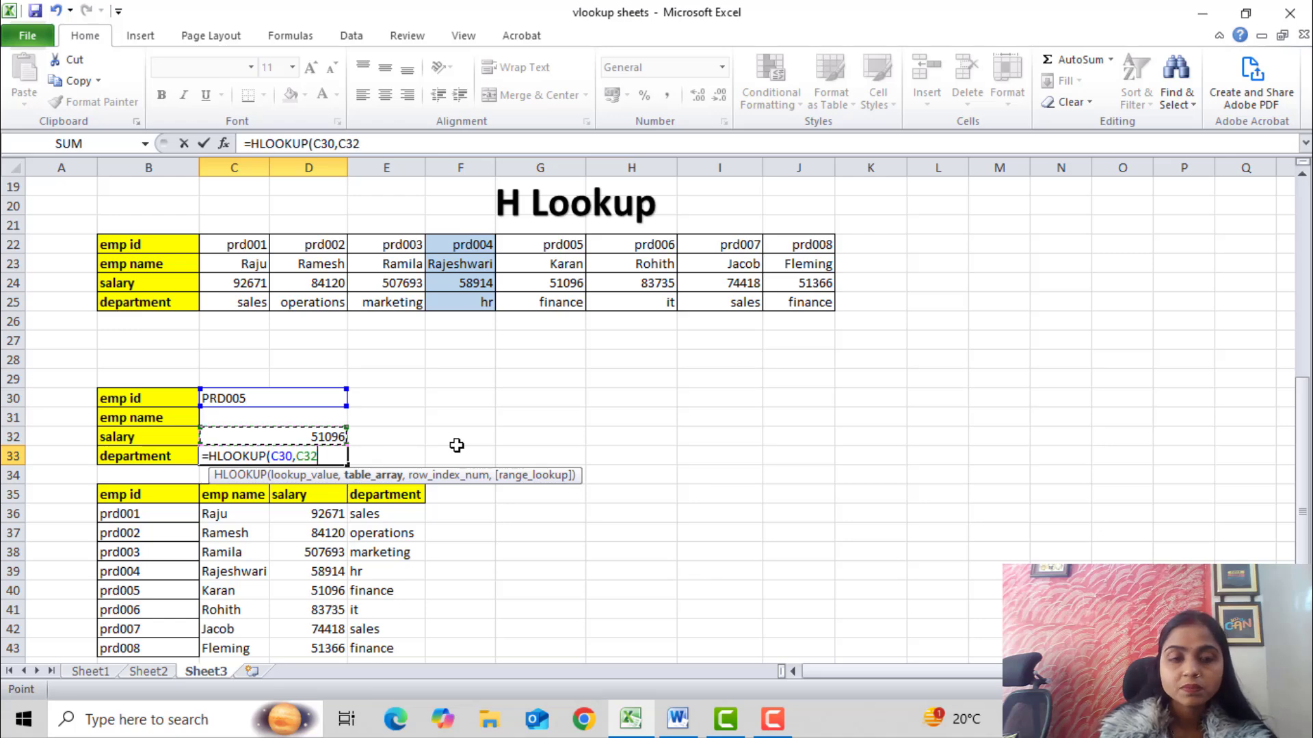
pyautogui.press('Left')
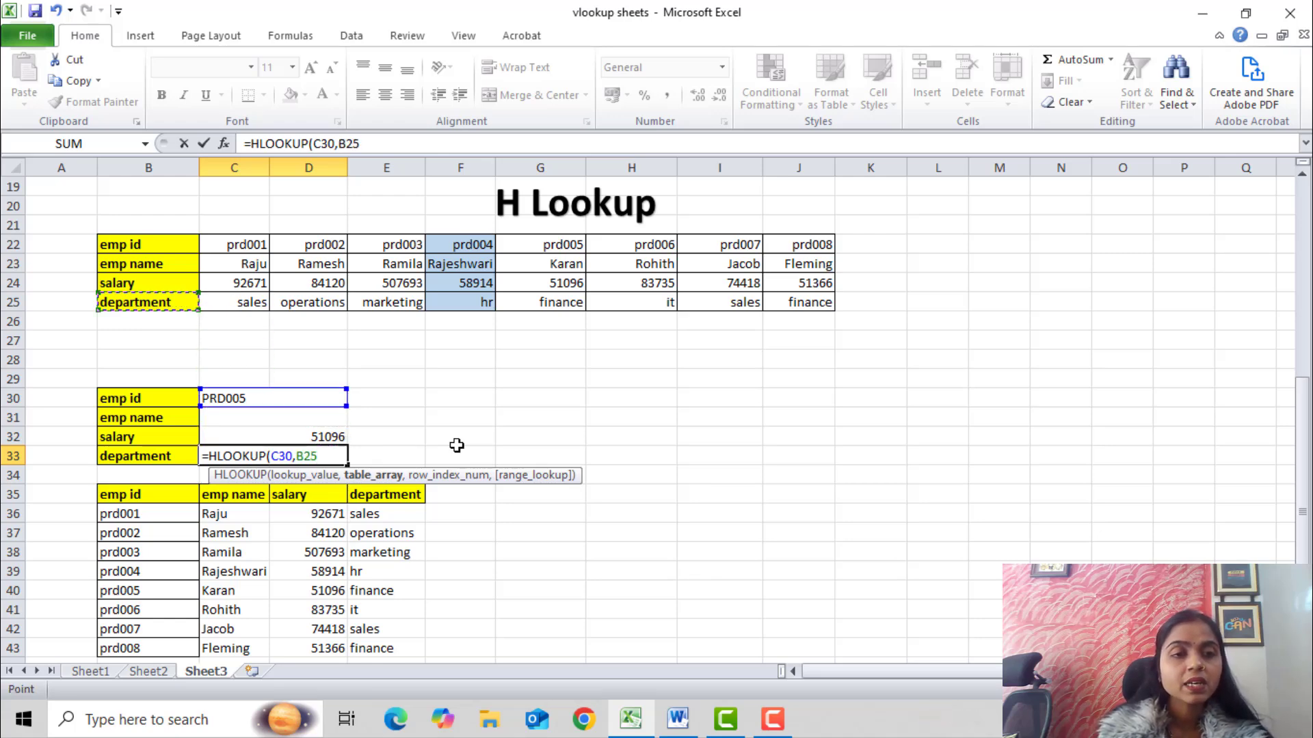
pyautogui.hotkey('ctrl', 'shift', 'Up')
pyautogui.hotkey('ctrl', 'shift', 'Down')
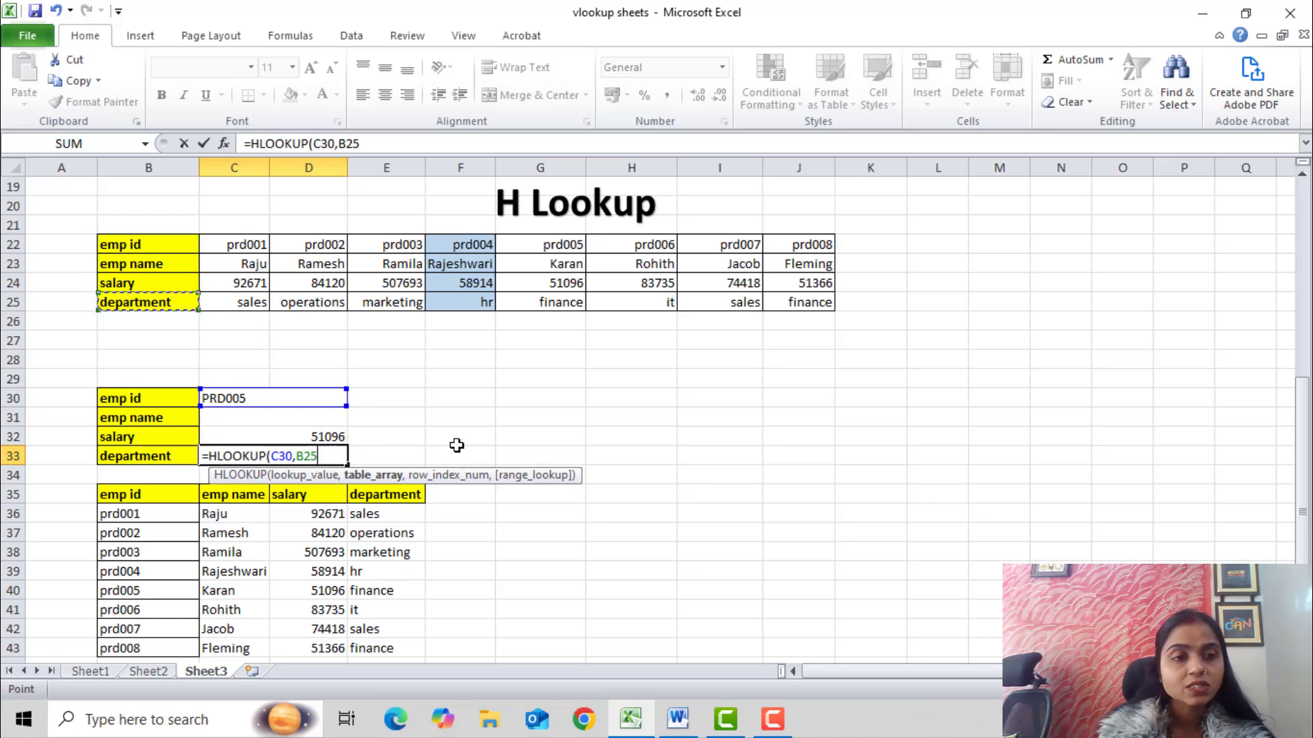
pyautogui.hotkey('ctrl', 'shift', 'Up')
pyautogui.hotkey('ctrl', 'shift', 'Right')
pyautogui.write(',')
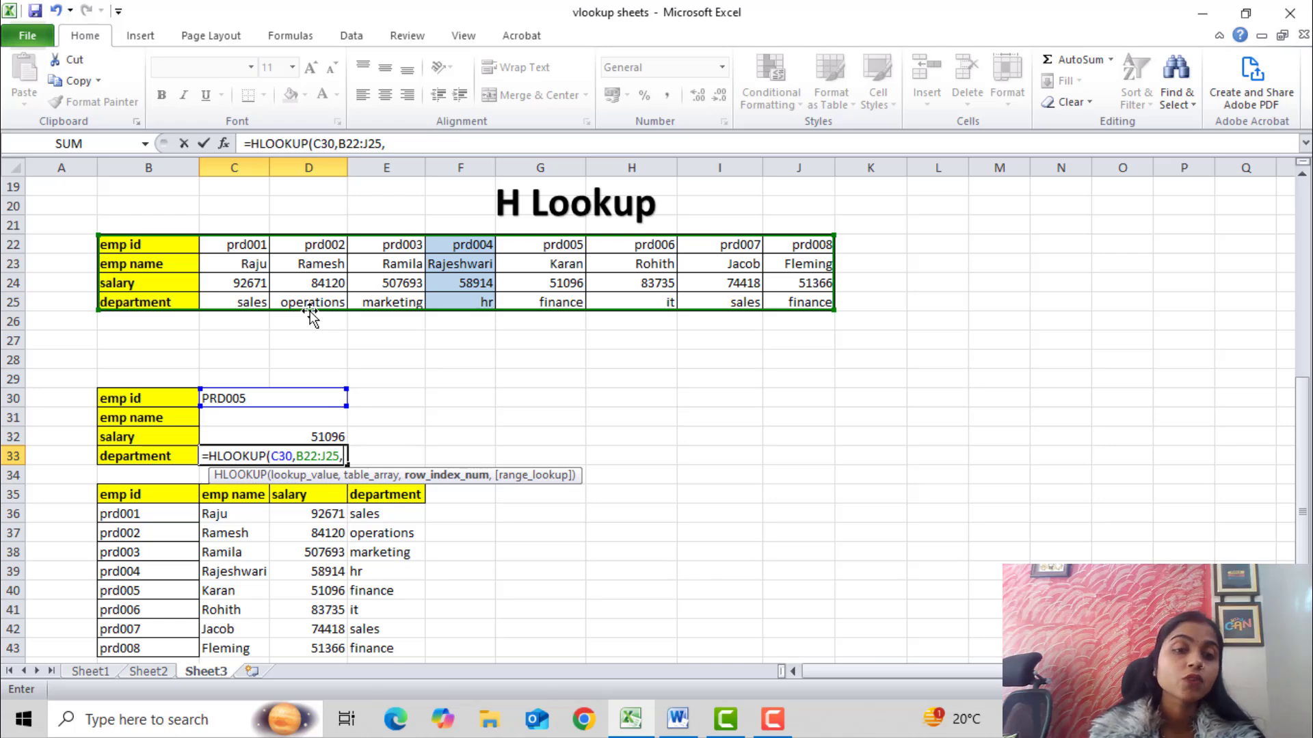
pyautogui.write('4')
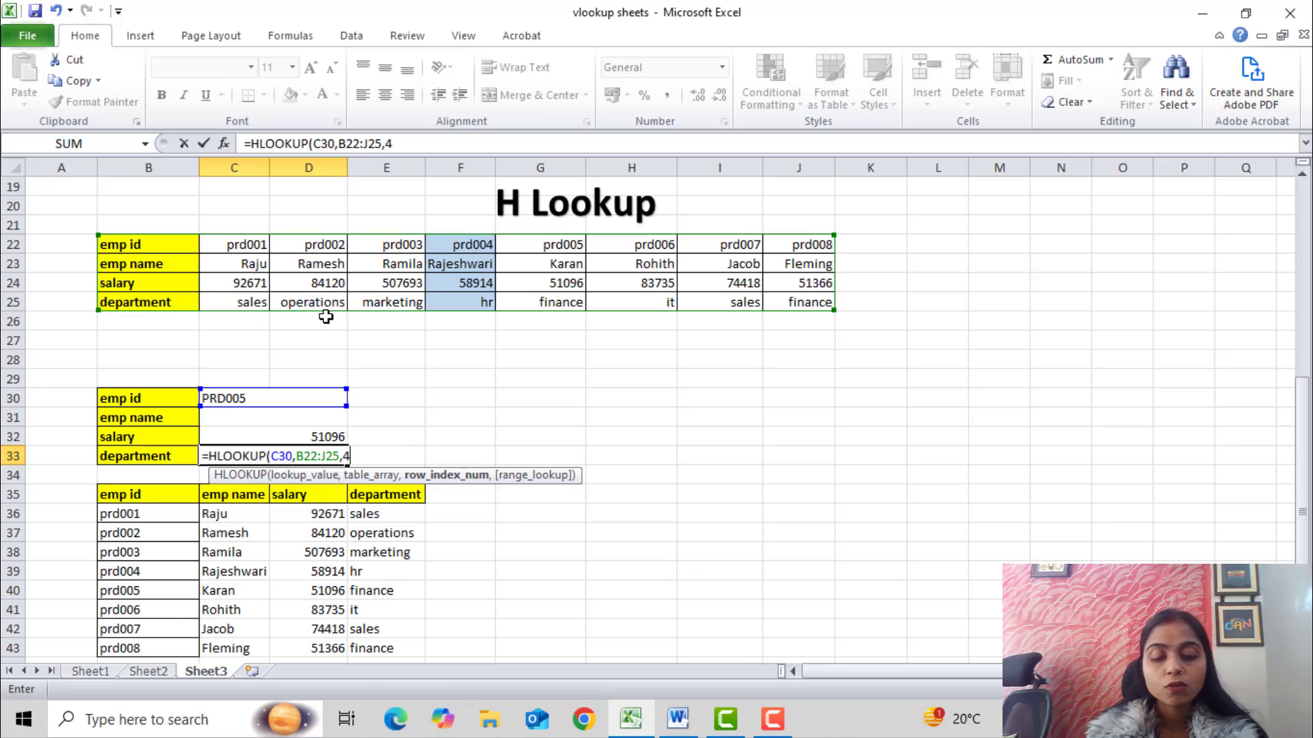
pyautogui.write(',0)')
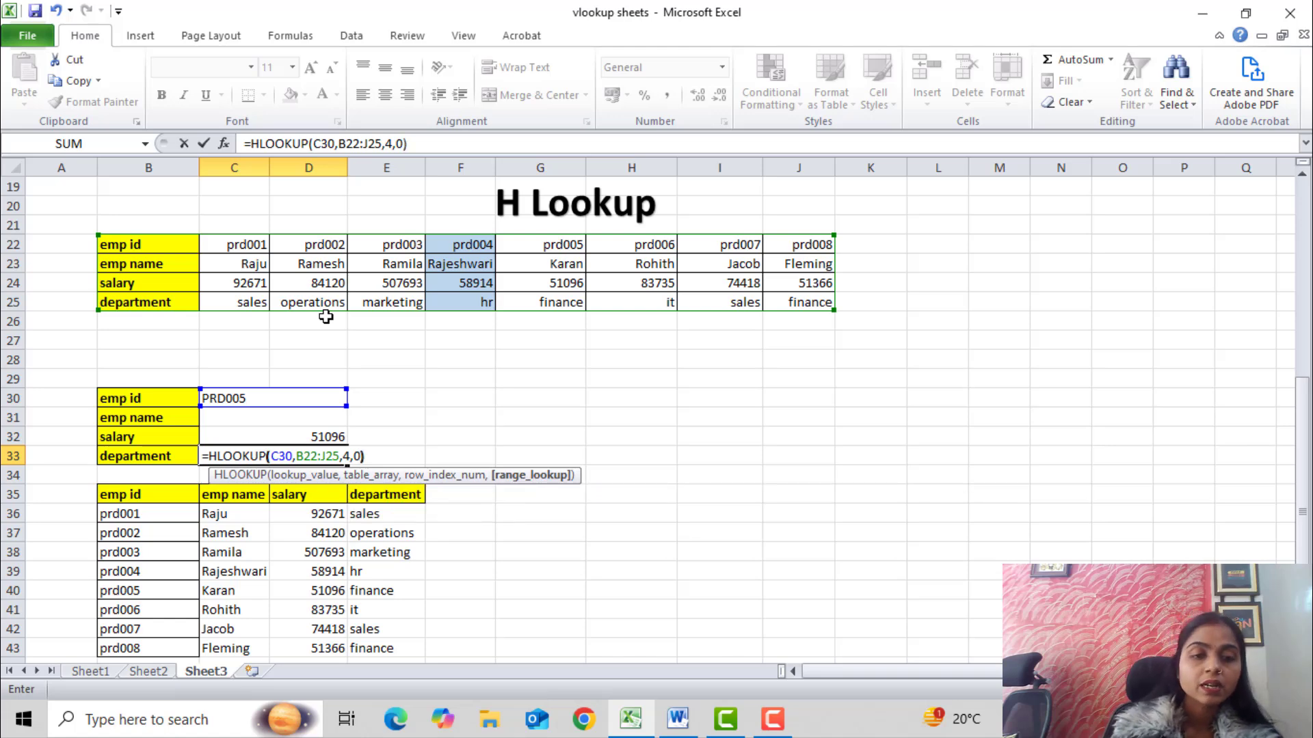
pyautogui.press('Return')
# Step: Enter =HLOOKUP(C30,B22:J25,2,0) in C31 to retrieve the emp name for the emp id
pyautogui.press('Up')
pyautogui.press('Up')
pyautogui.press('Up')
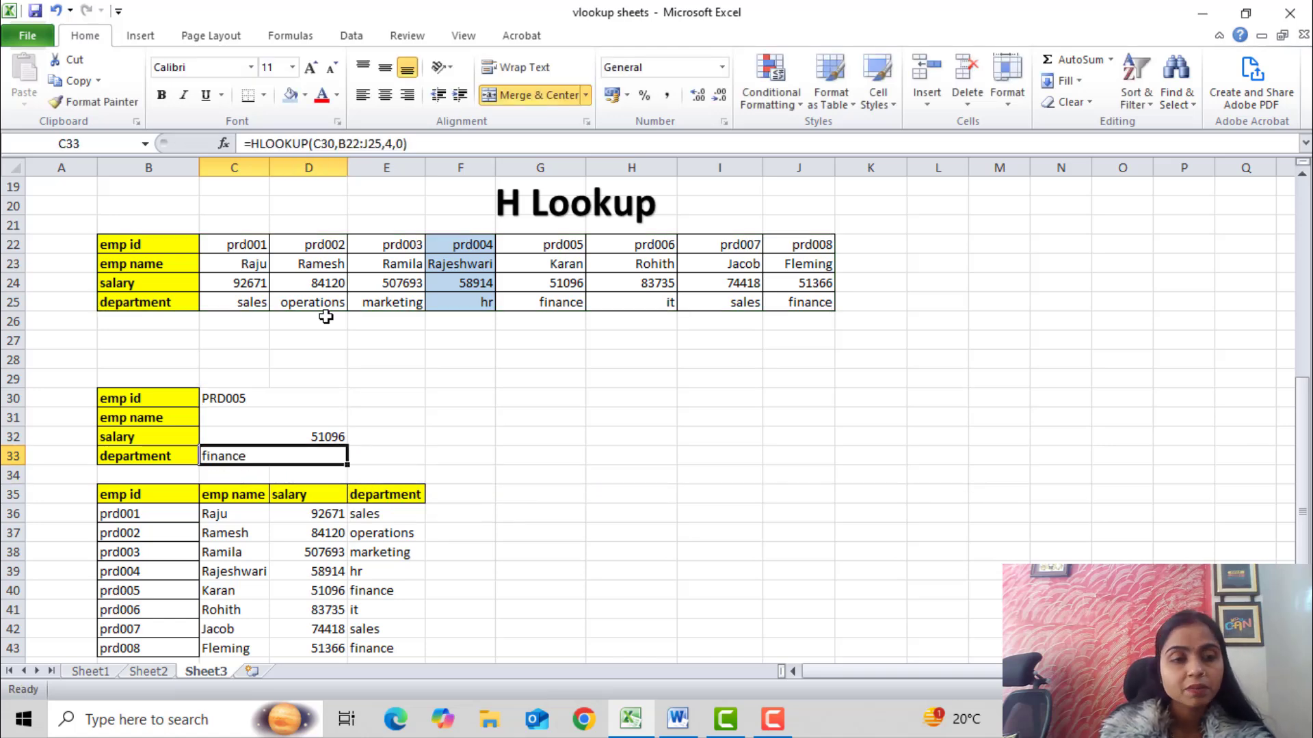
pyautogui.write('=')
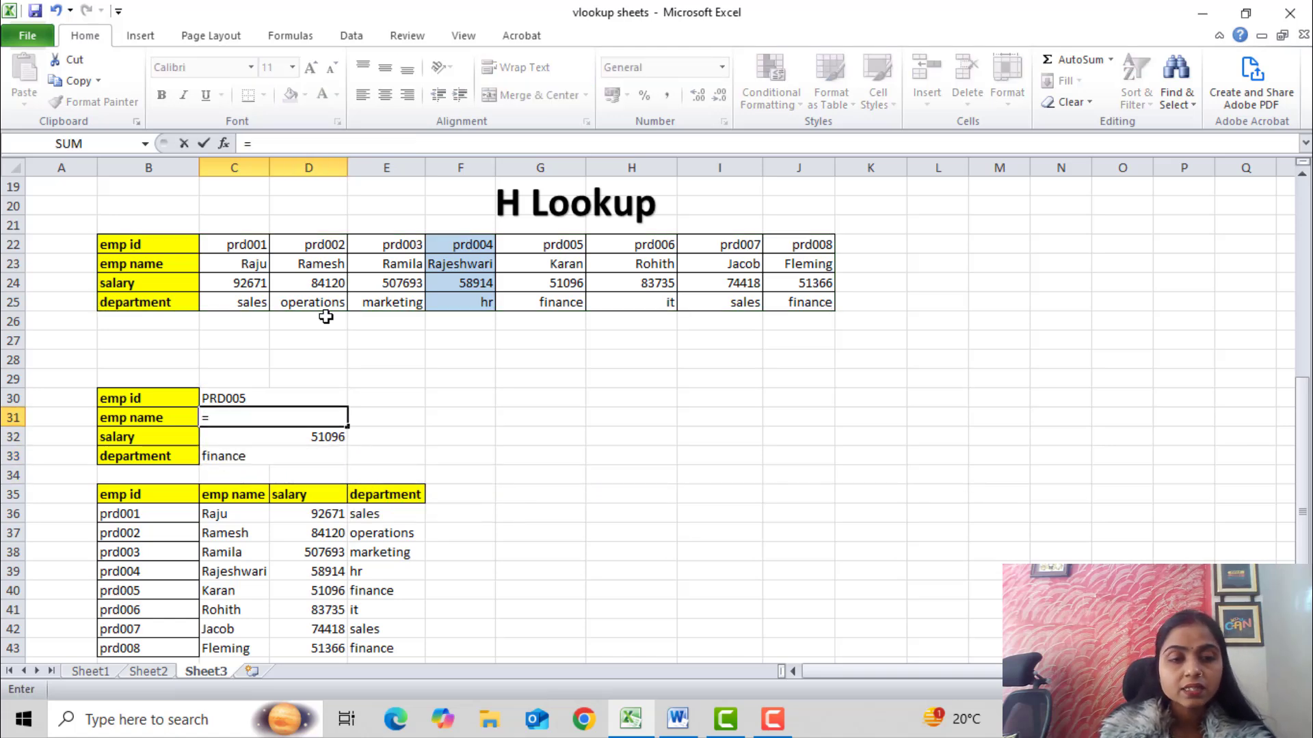
pyautogui.write('HL')
pyautogui.press('BackSpace')
pyautogui.press('BackSpace')
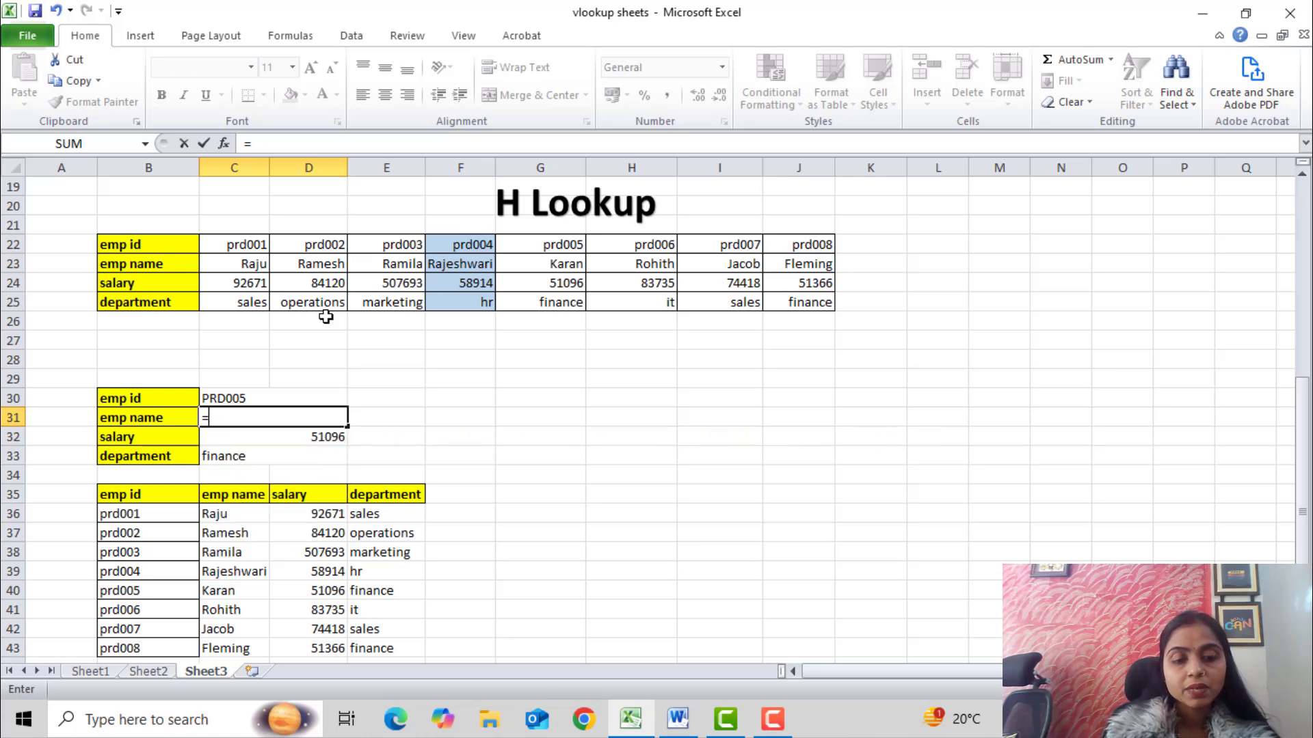
pyautogui.write('H;')
pyautogui.press('Return')
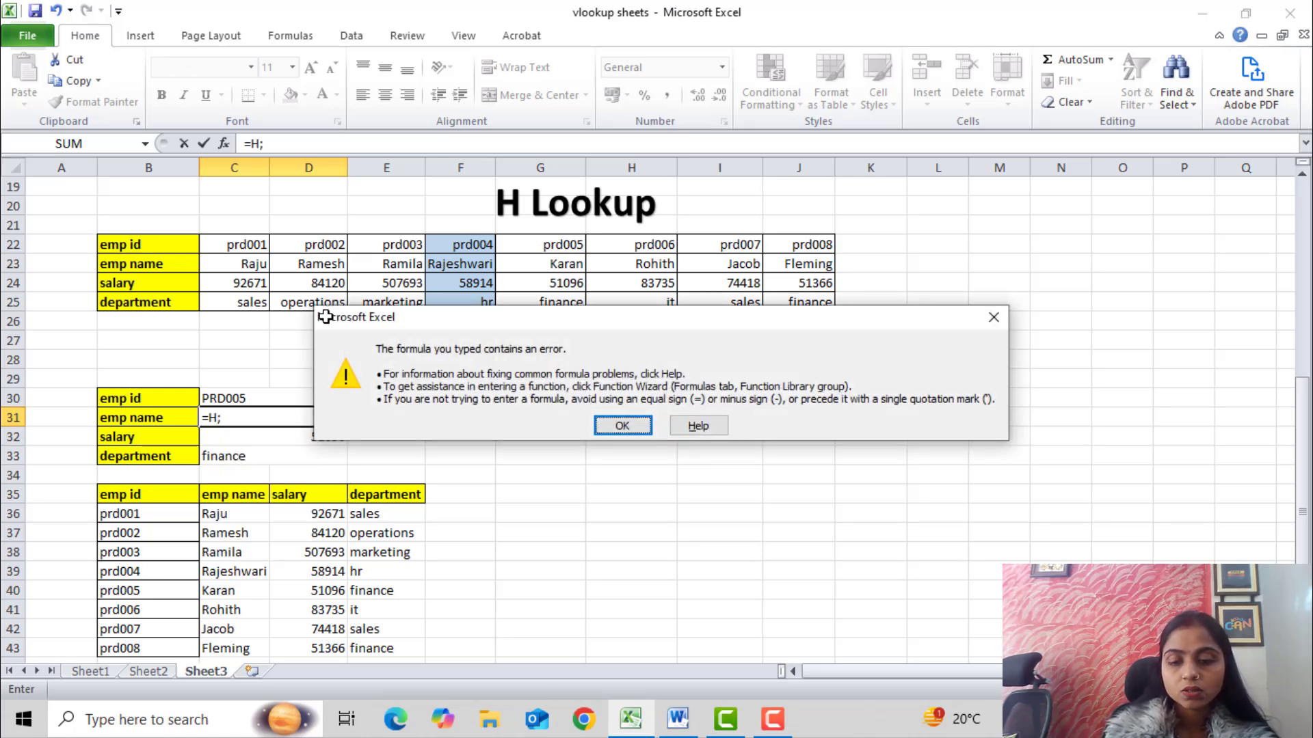
pyautogui.press('Return')
pyautogui.press('Right')
pyautogui.press('BackSpace')
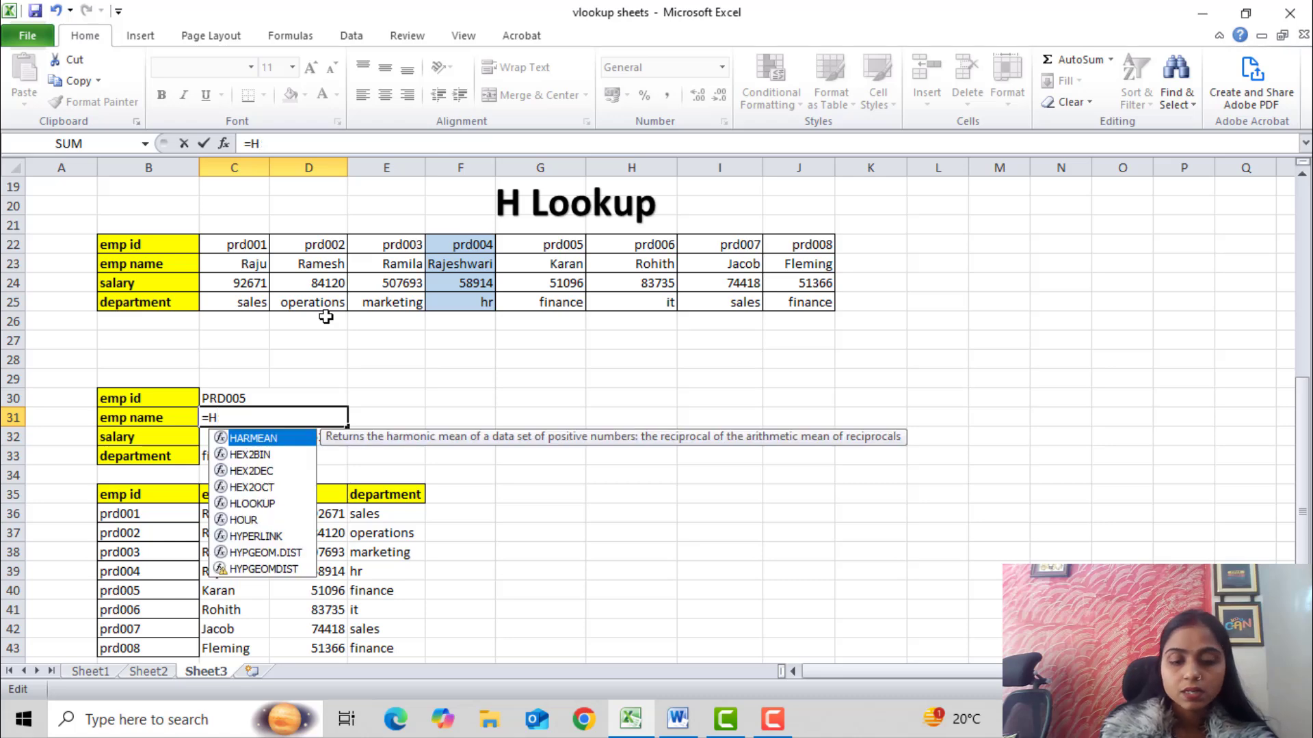
pyautogui.write('LOOKUP(')
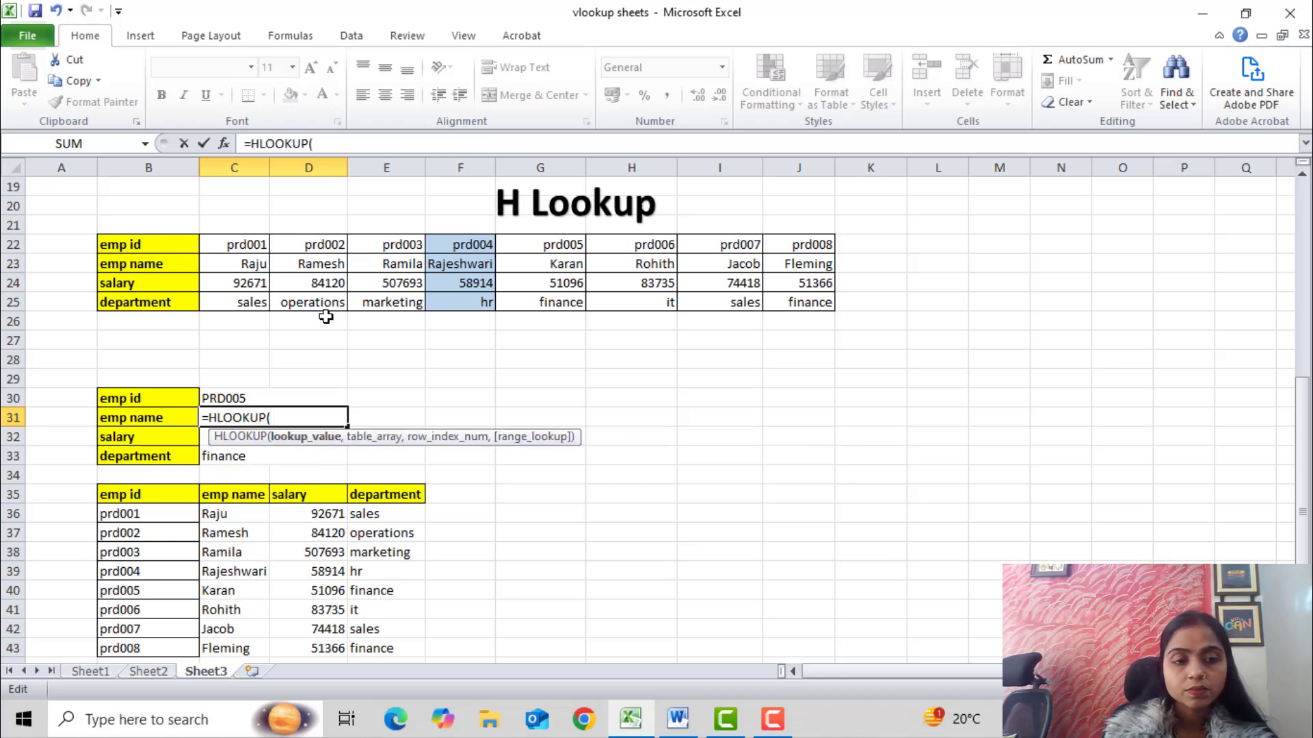
pyautogui.click(295, 397)
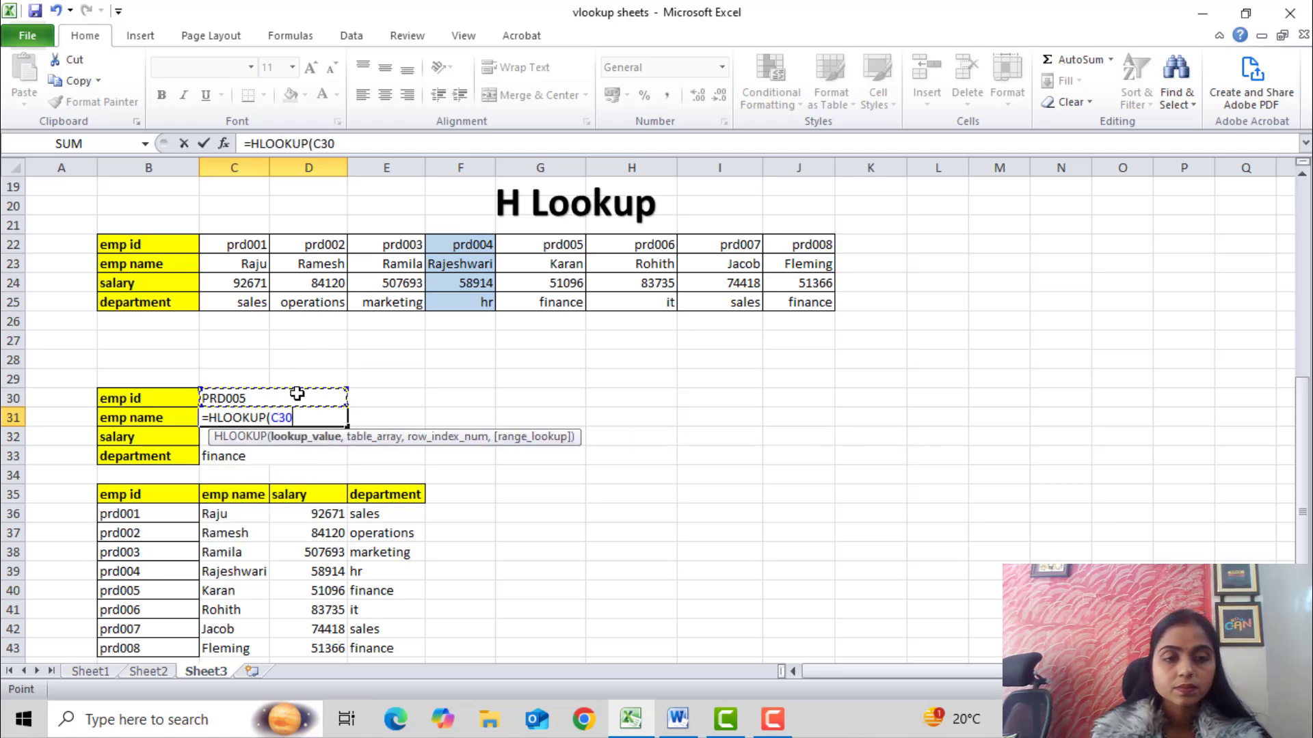
pyautogui.write(',')
pyautogui.click(179, 246)
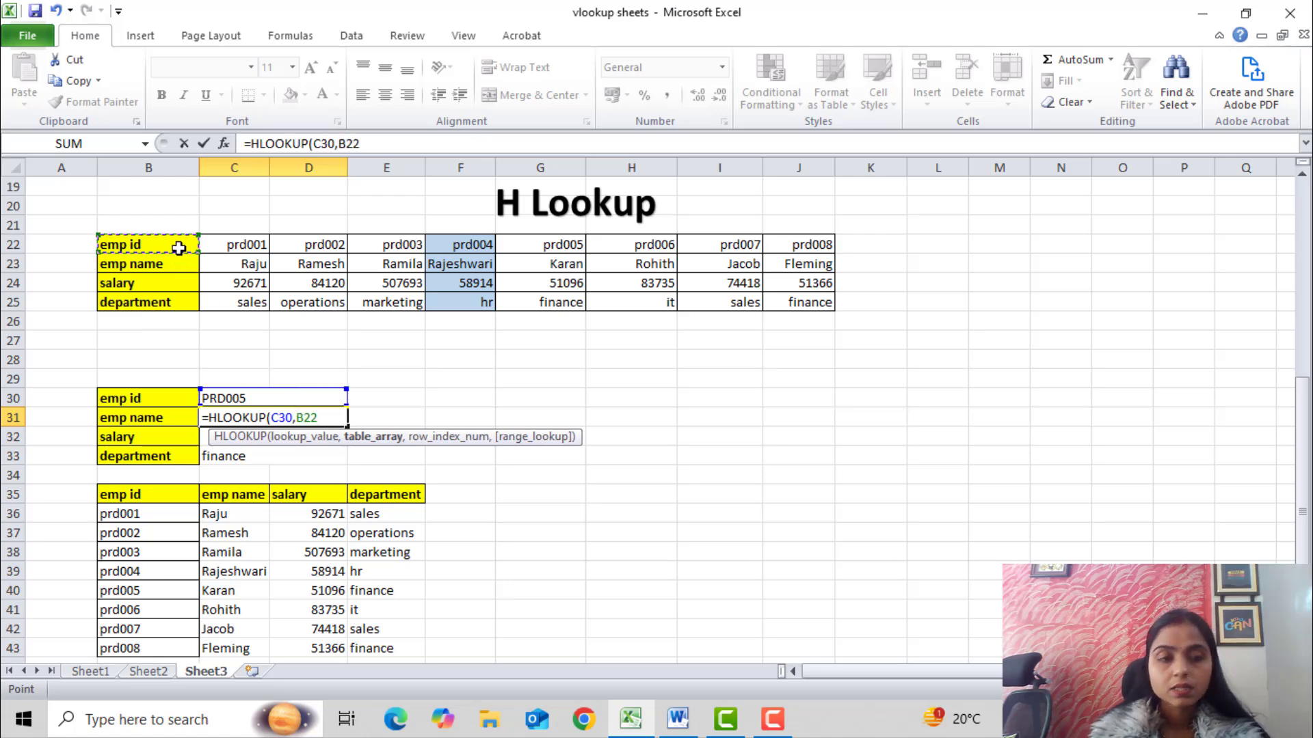
pyautogui.hotkey('ctrl', 'shift', 'Down')
pyautogui.hotkey('ctrl', 'shift', 'Right')
pyautogui.write(',')
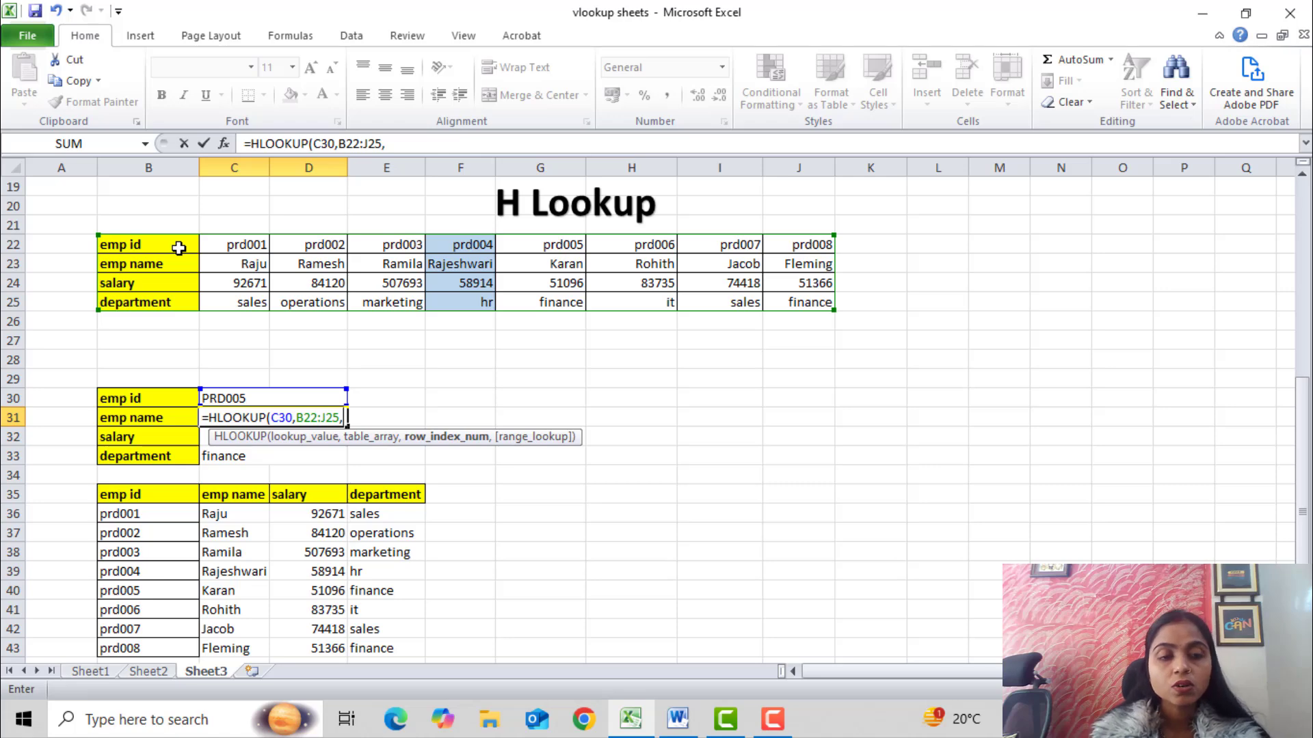
pyautogui.write('2,0')
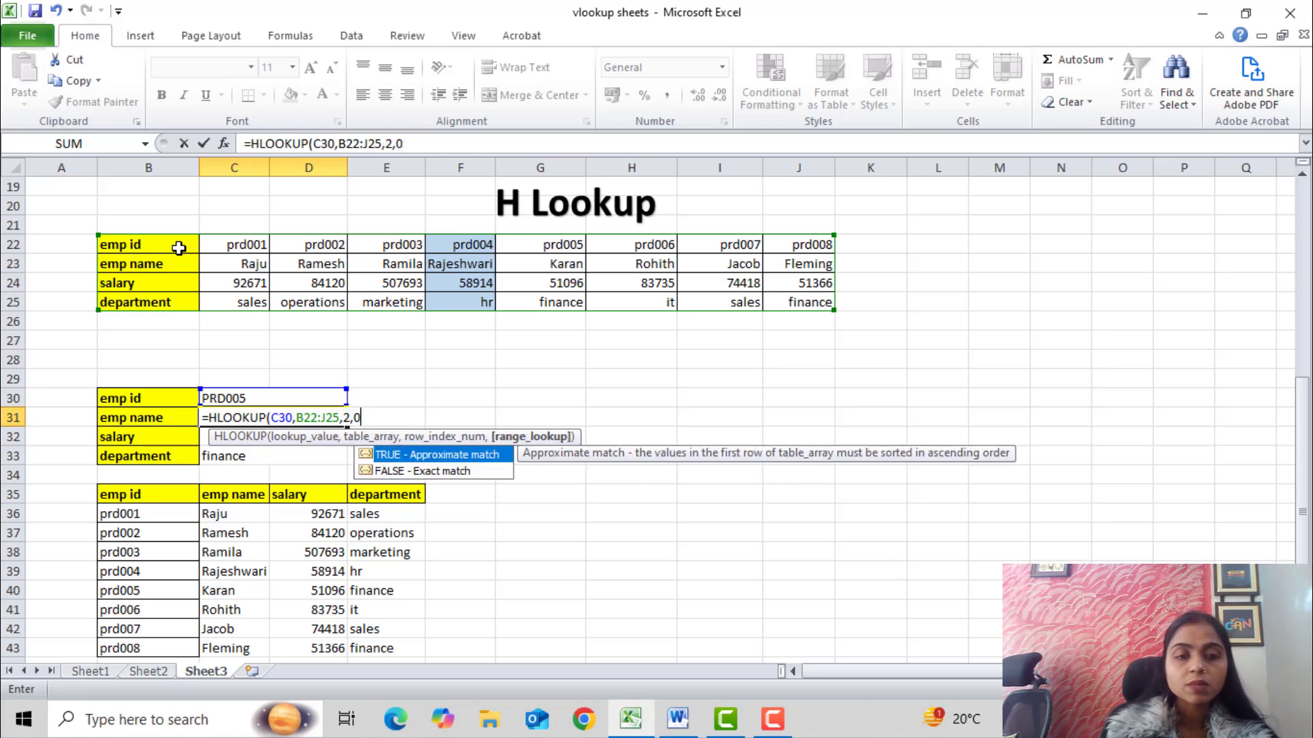
pyautogui.write(')')
pyautogui.press('Return')
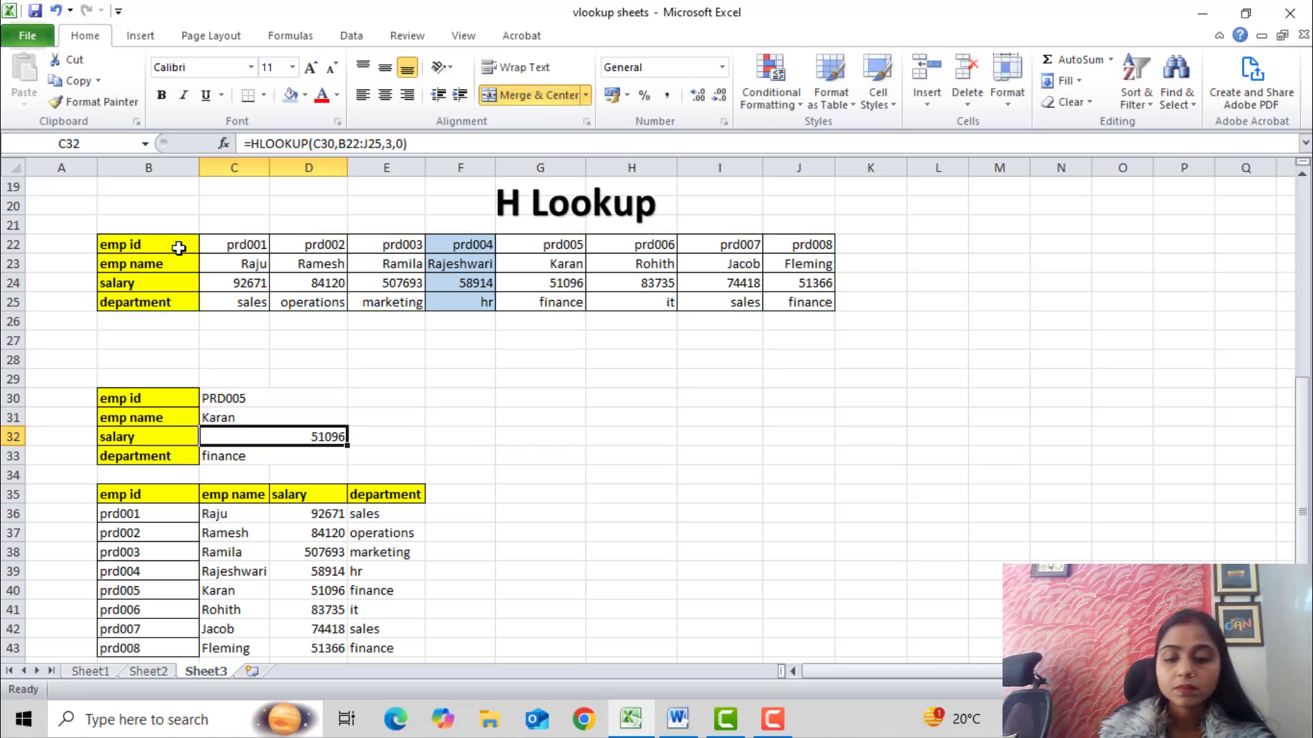
# Step: Left-align the salary result in C32
pyautogui.press('Up')
pyautogui.press('Up')
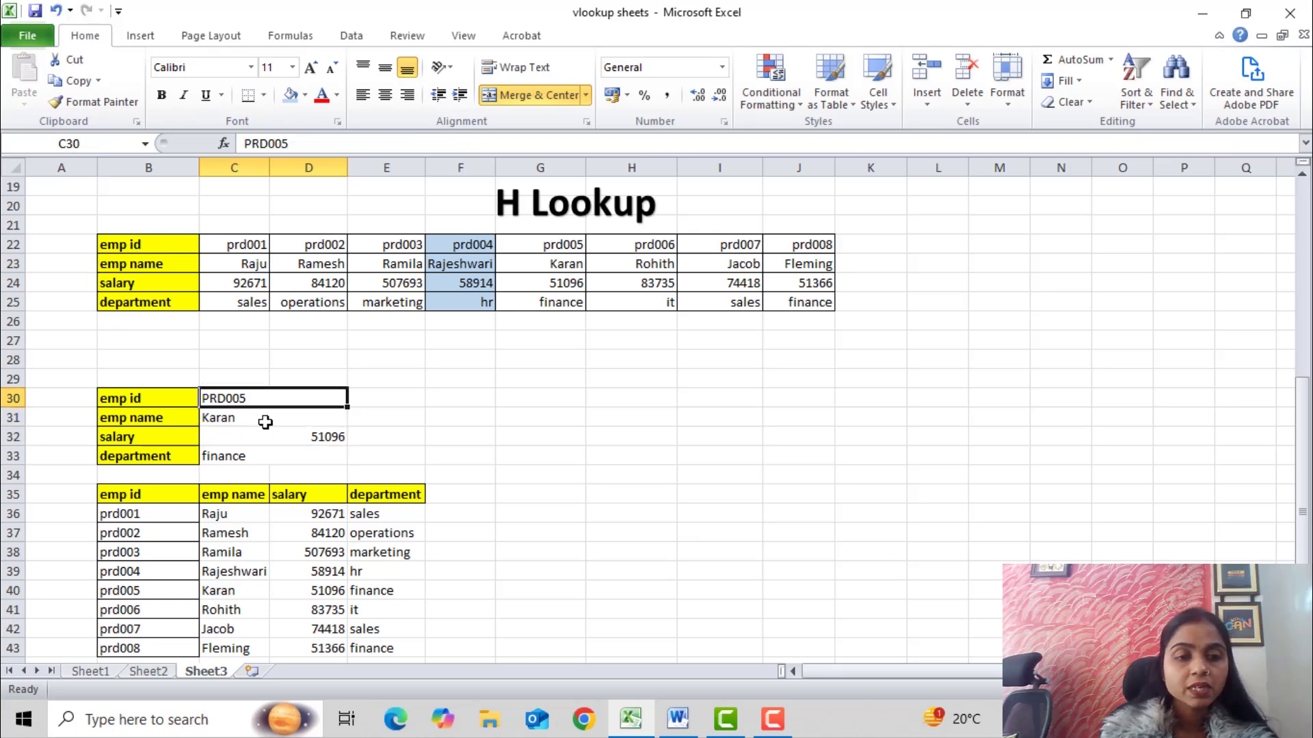
pyautogui.click(266, 439)
pyautogui.click(363, 94)
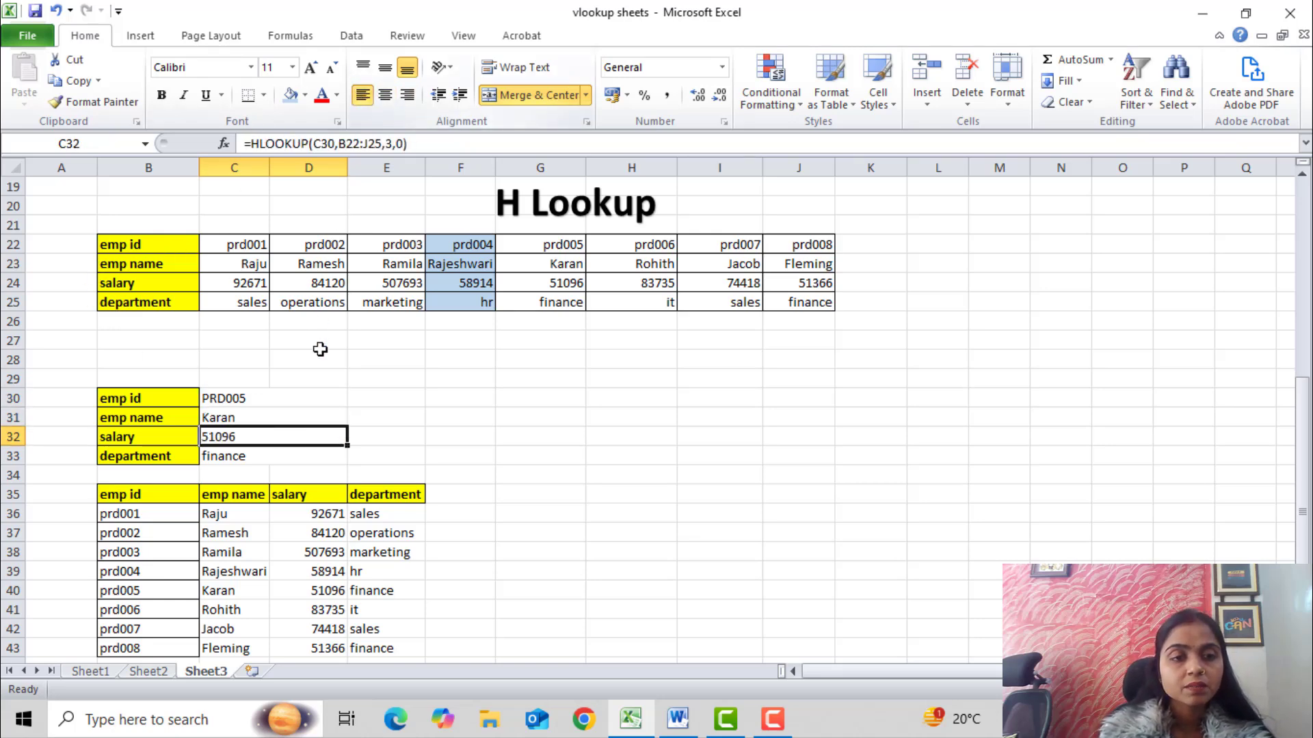
# Step: Change the emp id in C30 to PRD002 to test the HLOOKUP formulas
pyautogui.click(296, 394)
pyautogui.doubleClick(301, 398)
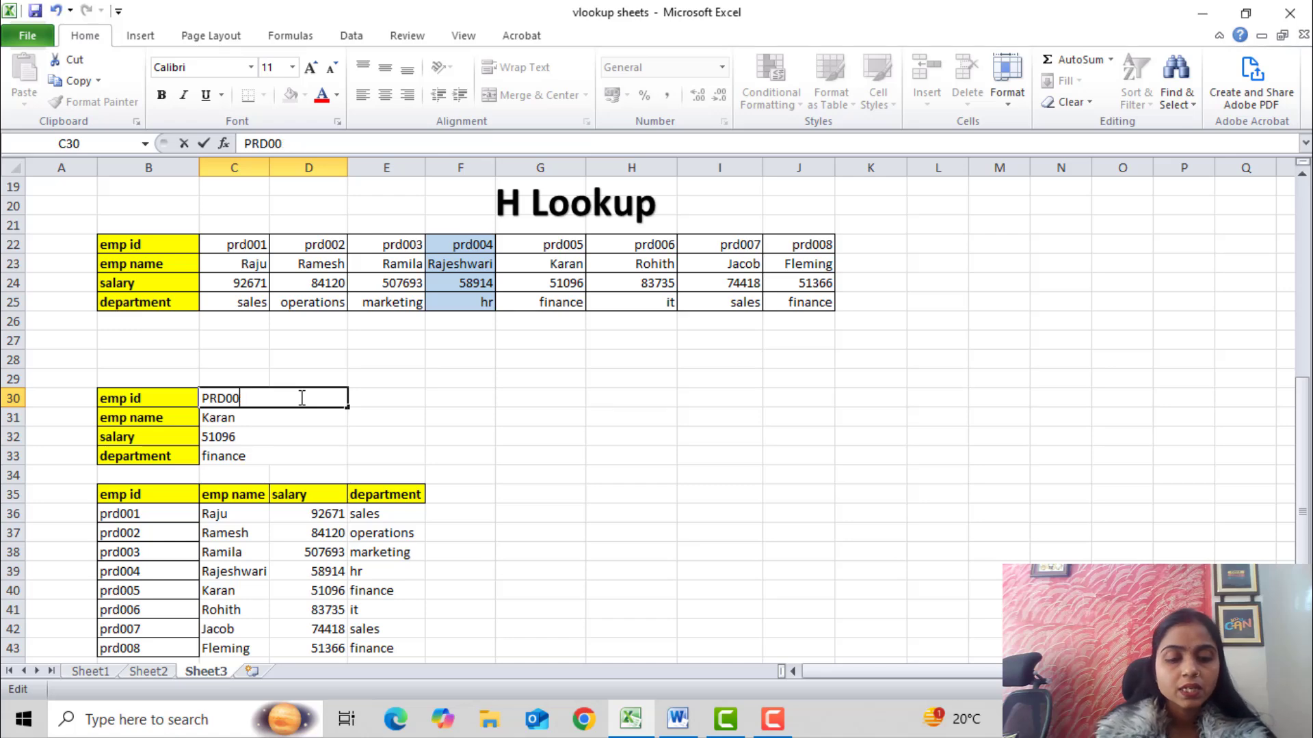
pyautogui.write('2')
pyautogui.press('Return')
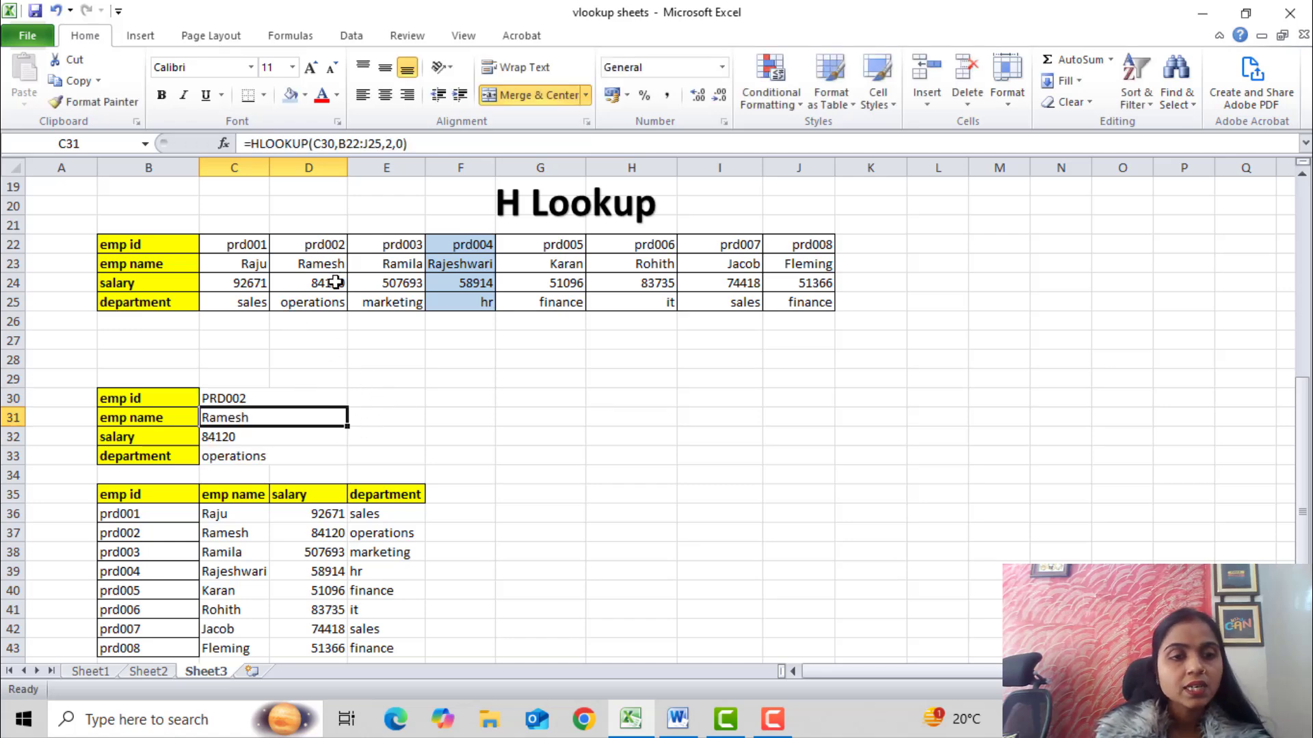
pyautogui.click(366, 357)
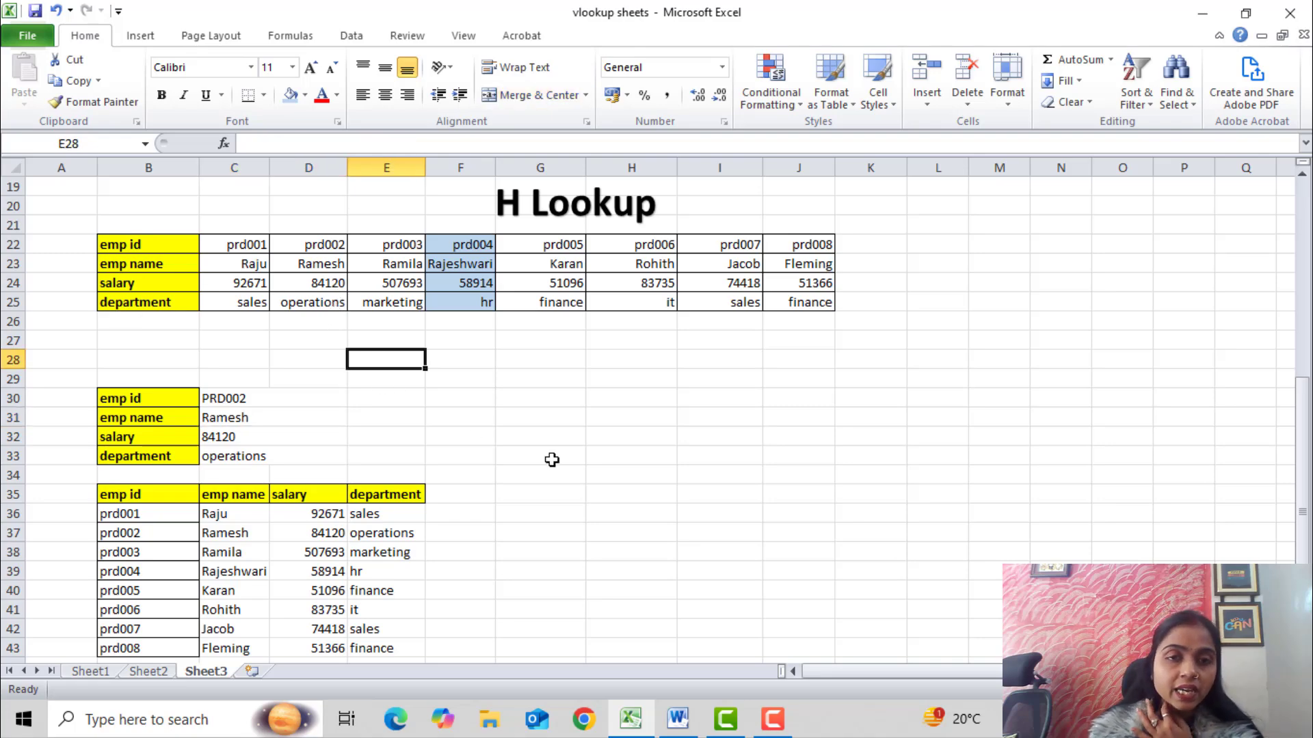
# Step: Examine the VLOOKUP formulas in the department column of the emp id list, cells E37 to E39, against the source table
pyautogui.scroll(5, 601, 492)
pyautogui.scroll(1, 600, 492)
pyautogui.scroll(-7, 601, 492)
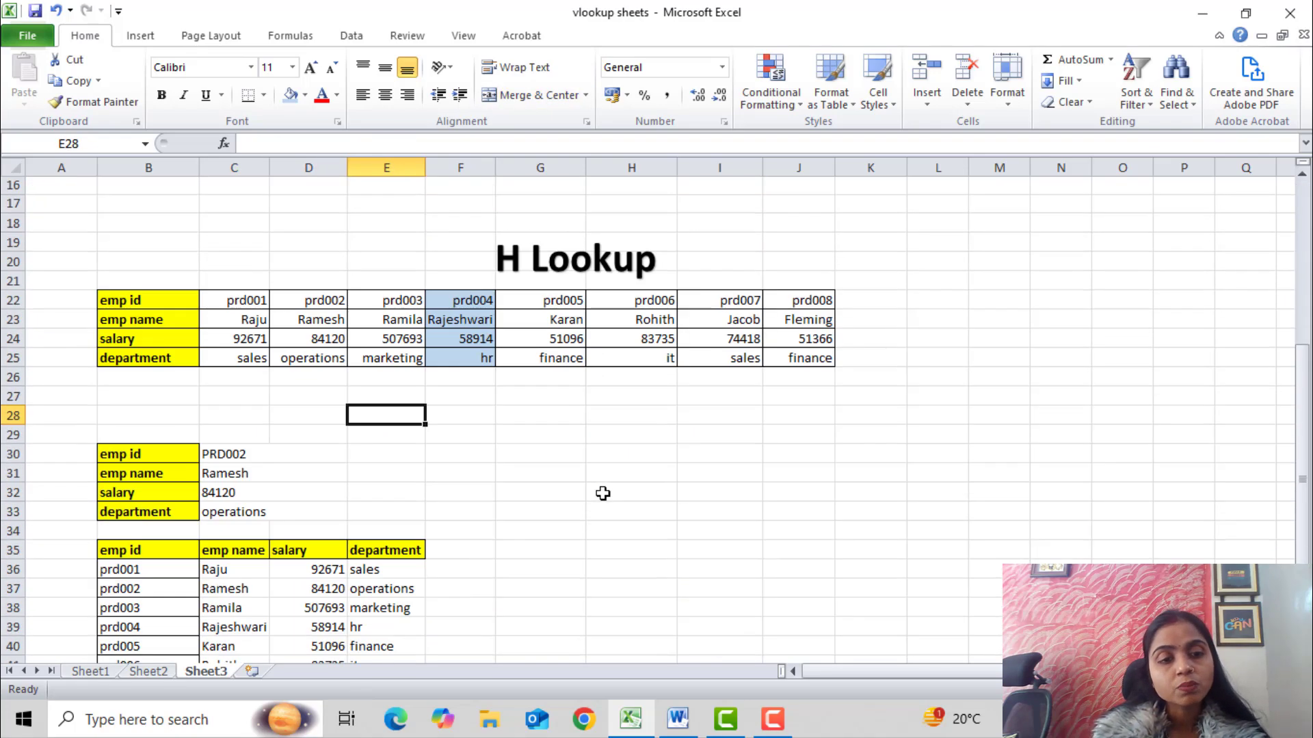
pyautogui.click(372, 475)
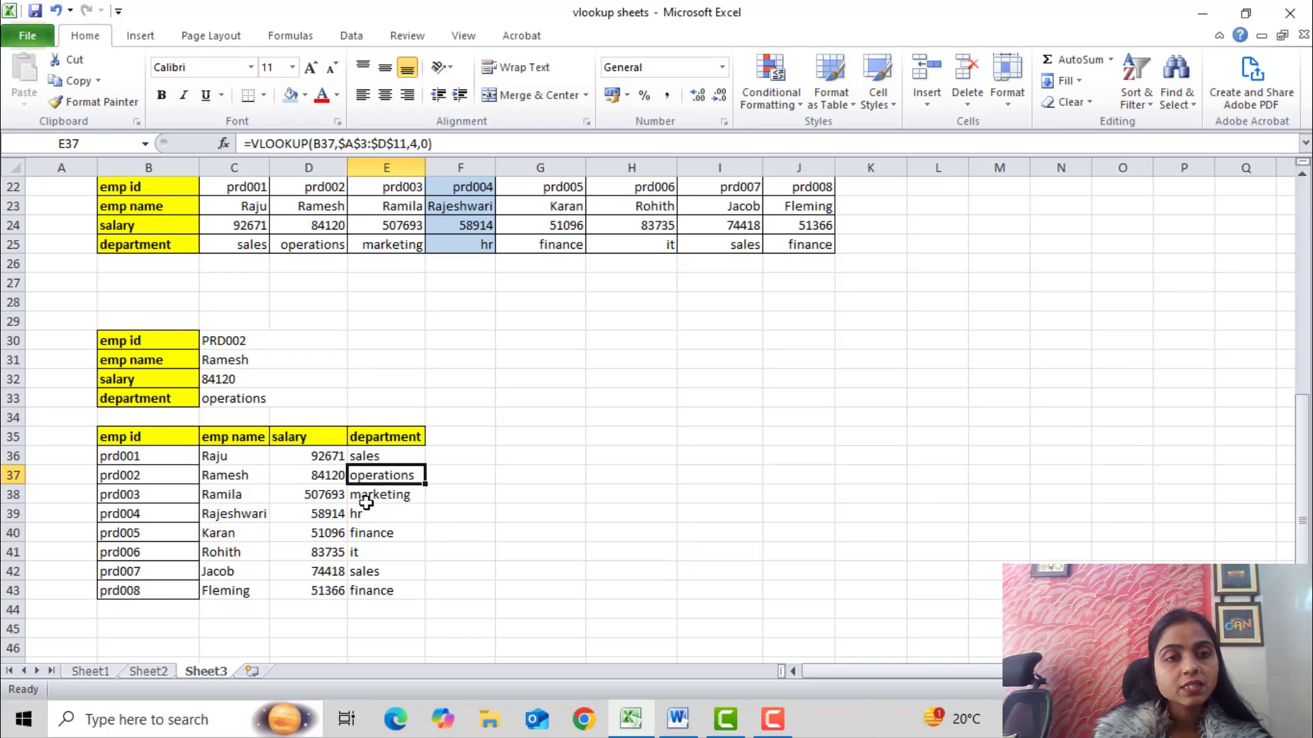
pyautogui.click(369, 494)
pyautogui.click(372, 513)
pyautogui.scroll(1, 395, 471)
pyautogui.scroll(5, 396, 470)
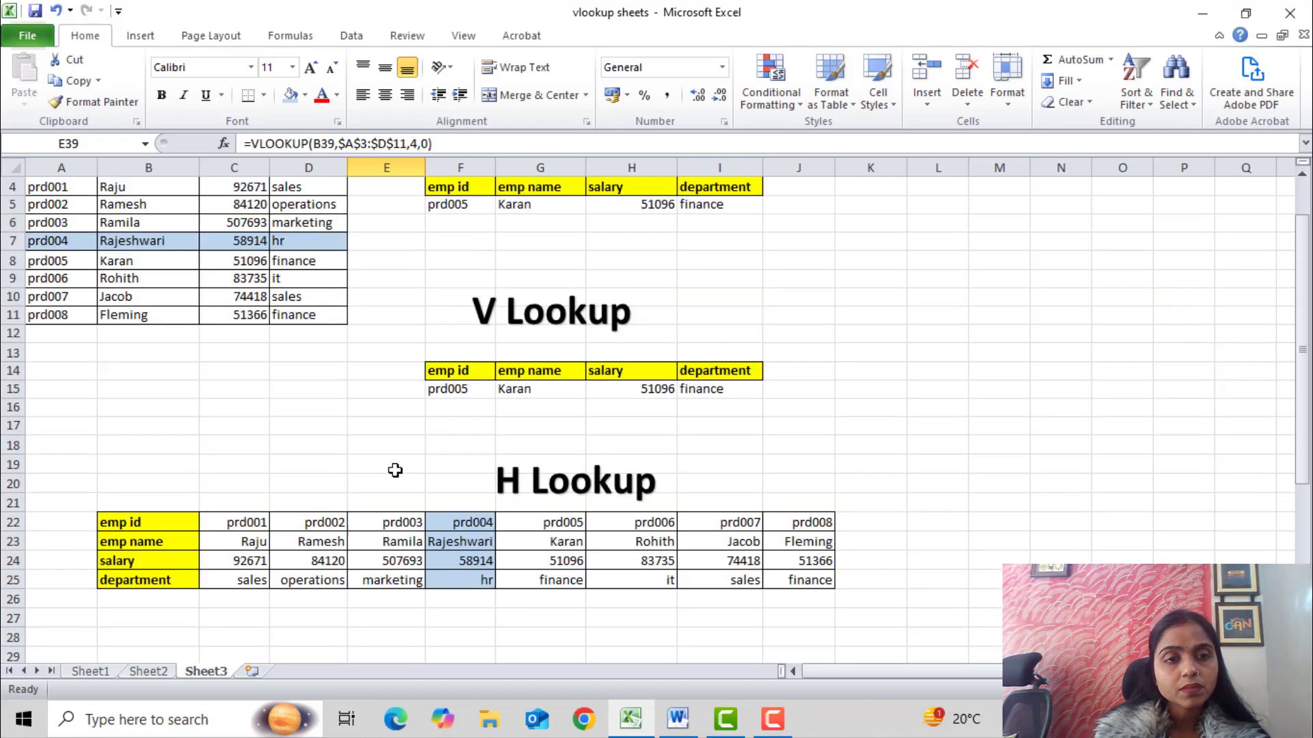
pyautogui.scroll(-5, 395, 470)
pyautogui.scroll(-2, 395, 470)
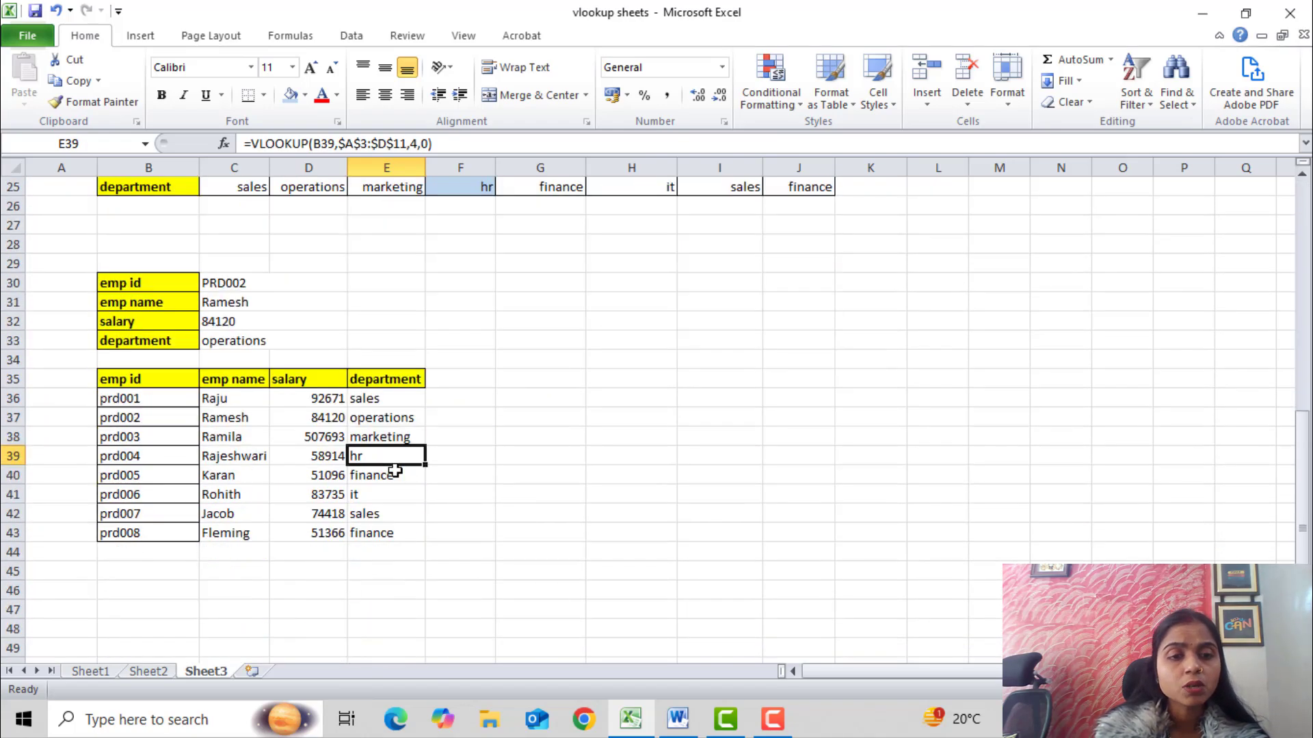
# Step: Clear the emp name, salary and department entries in C36:E43
pyautogui.click(401, 399)
pyautogui.click(545, 413)
pyautogui.moveTo(212, 400); pyautogui.dragTo(364, 533)
pyautogui.press('Delete')
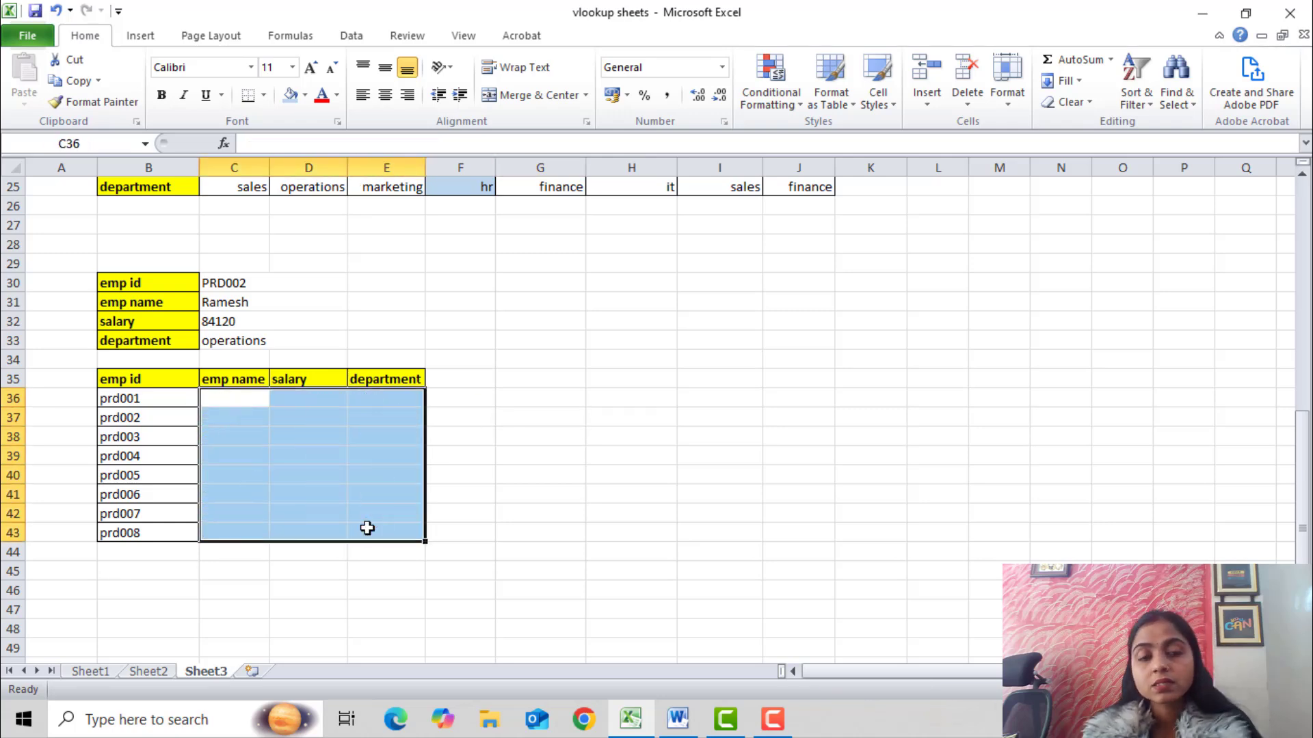
pyautogui.click(472, 457)
pyautogui.moveTo(159, 401); pyautogui.dragTo(171, 532)
pyautogui.click(299, 463)
pyautogui.click(217, 400)
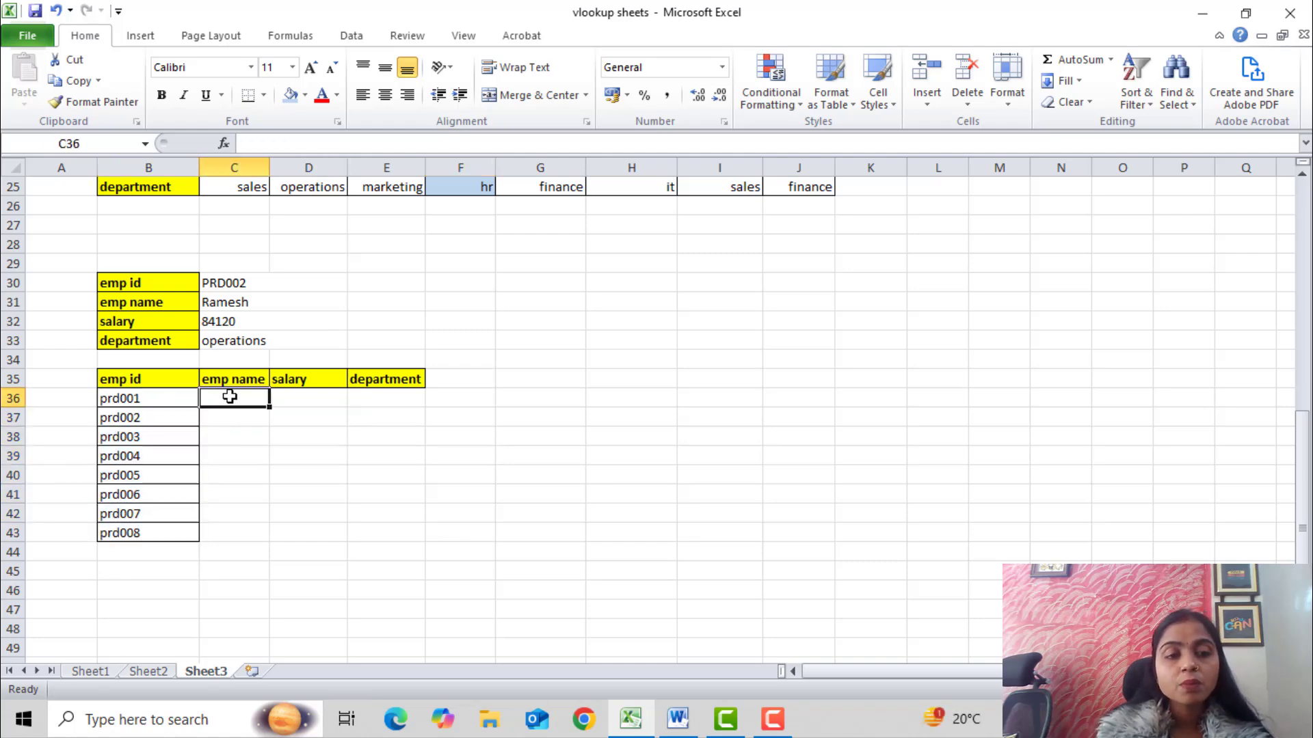
pyautogui.click(334, 401)
pyautogui.moveTo(228, 424); pyautogui.dragTo(279, 531)
pyautogui.moveTo(143, 404); pyautogui.dragTo(162, 522)
pyautogui.click(162, 472)
pyautogui.click(162, 513)
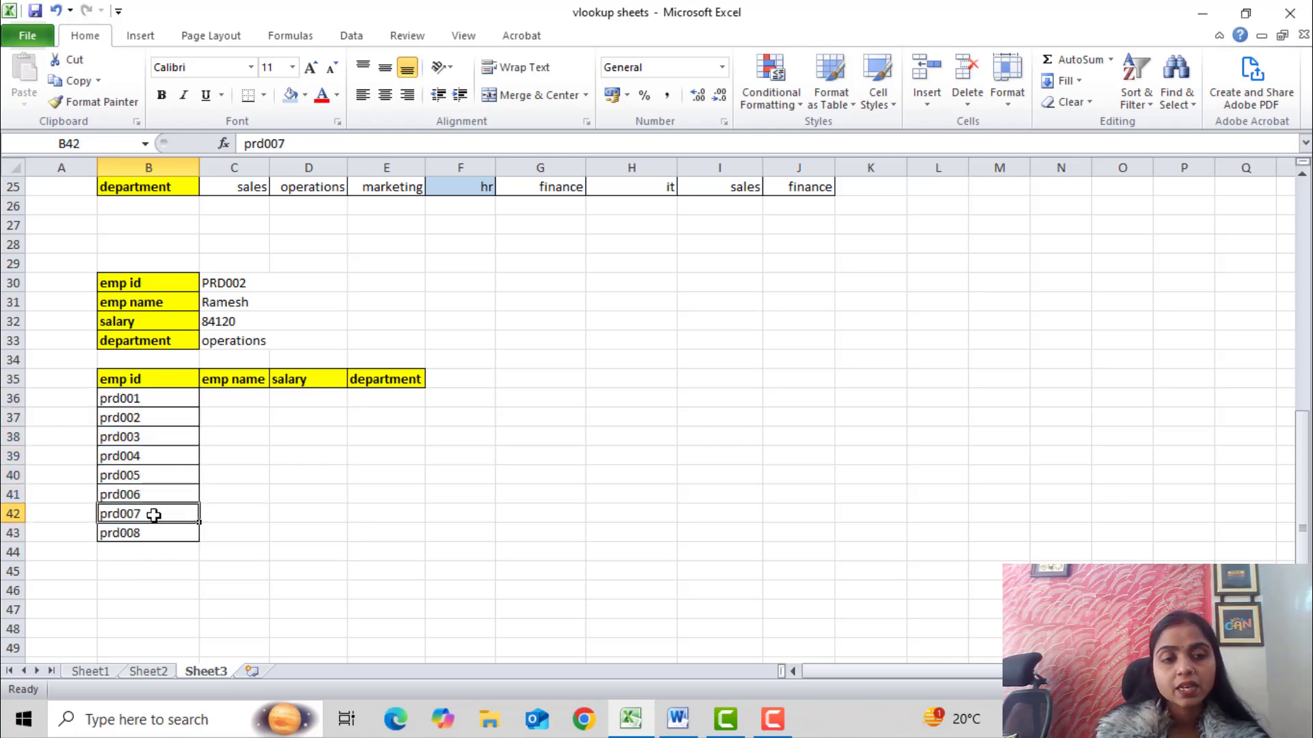
# Step: Widen column C slightly so the emp name column has more room
pyautogui.click(267, 454)
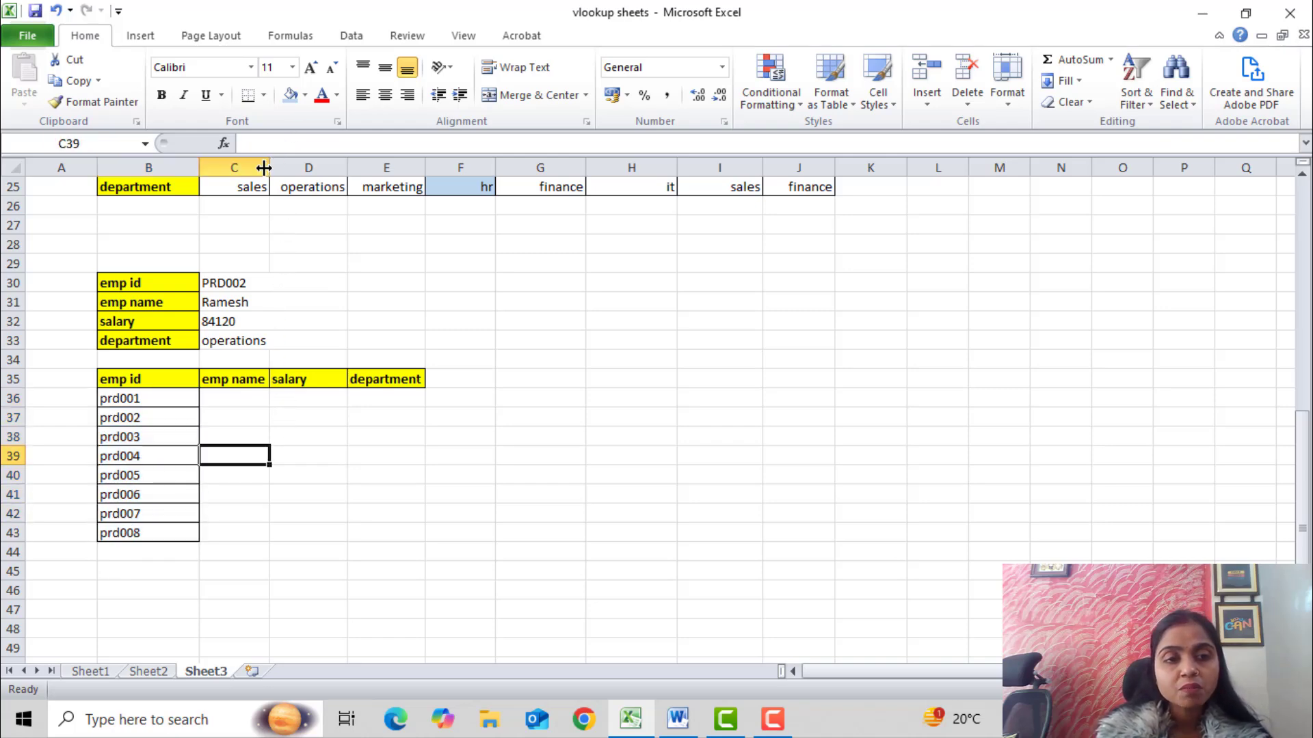
pyautogui.moveTo(263, 168); pyautogui.dragTo(279, 168)
pyautogui.click(430, 379)
# Step: Enter =VLOOKUP(B36,A3:D11,2,0) in C36 to retrieve the emp name for prd001
pyautogui.click(236, 396)
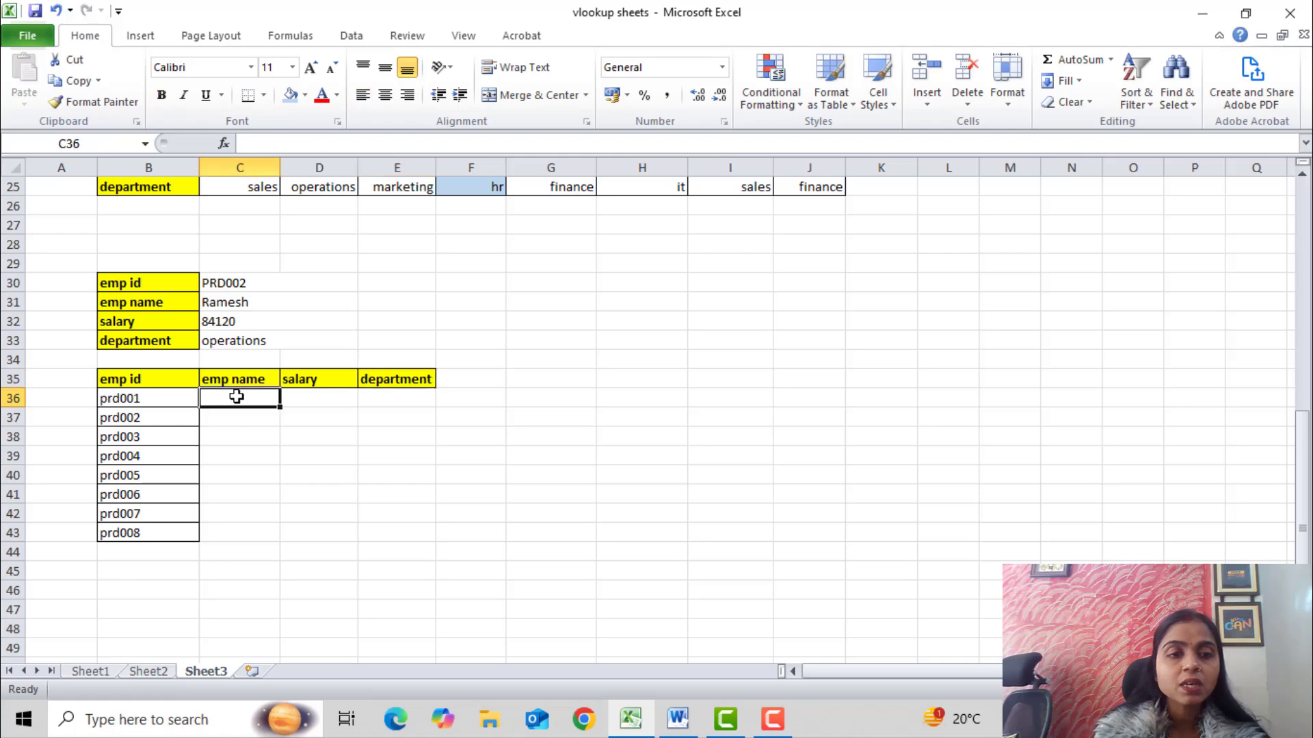
pyautogui.write('=vl')
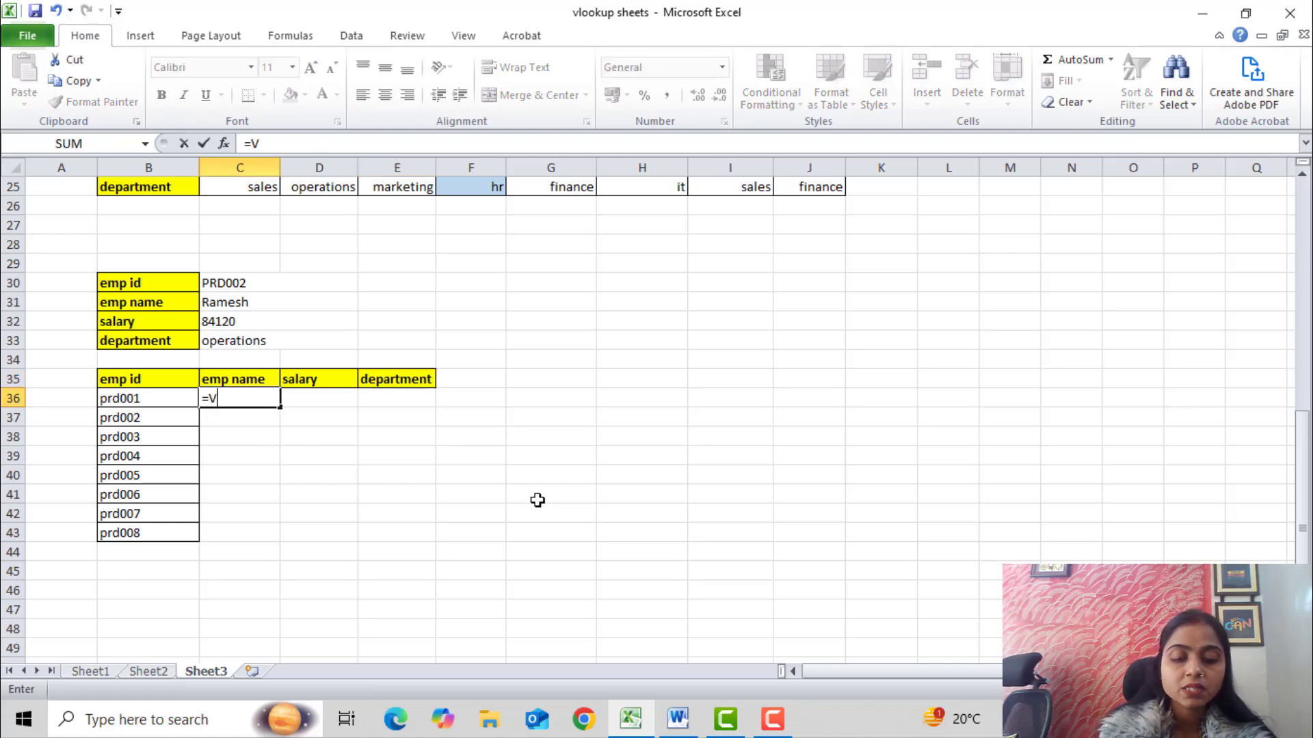
pyautogui.press('Tab')
pyautogui.press('Left')
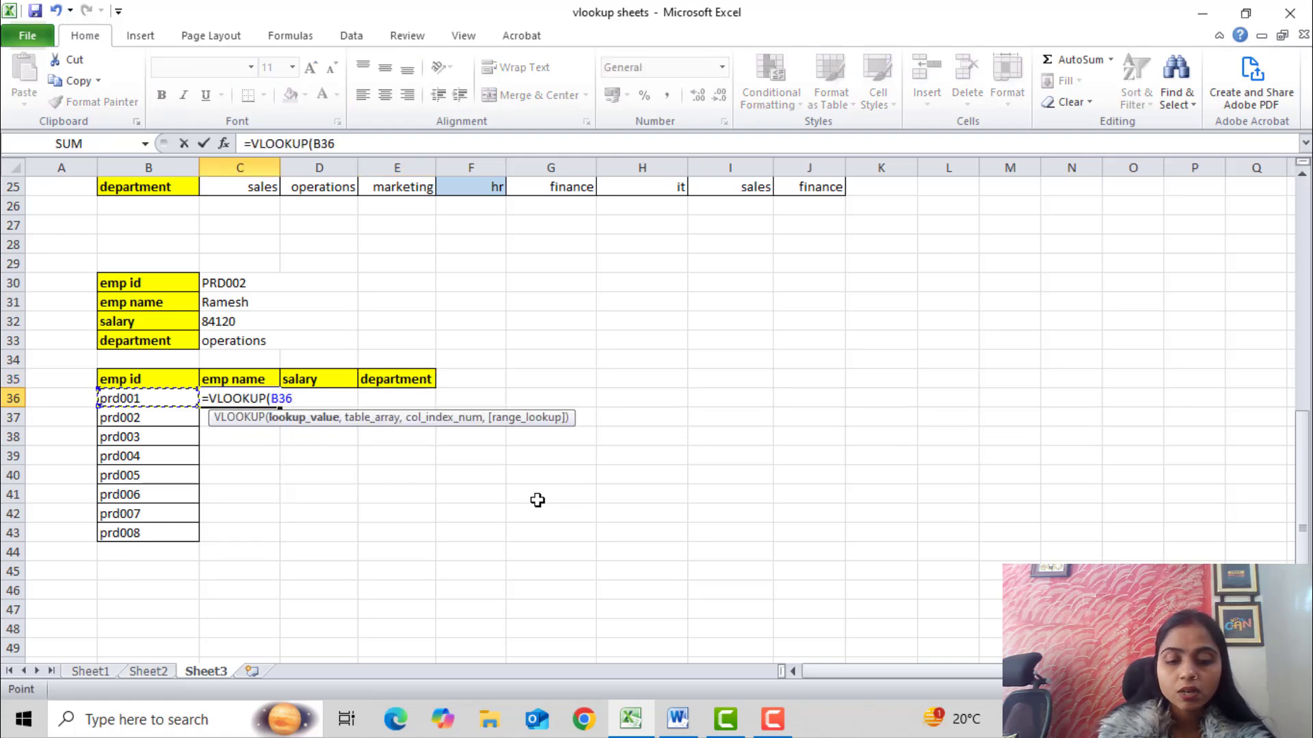
pyautogui.write(',')
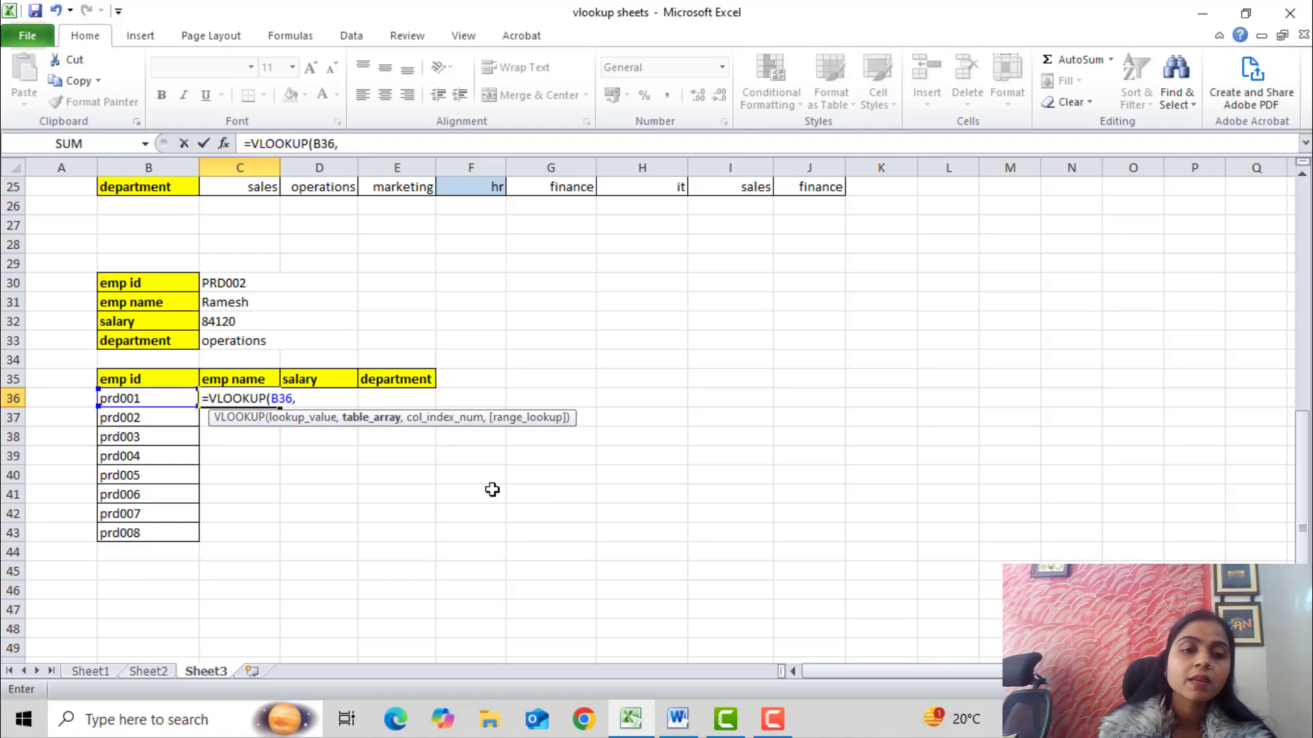
pyautogui.scroll(8, 492, 489)
pyautogui.click(60, 223)
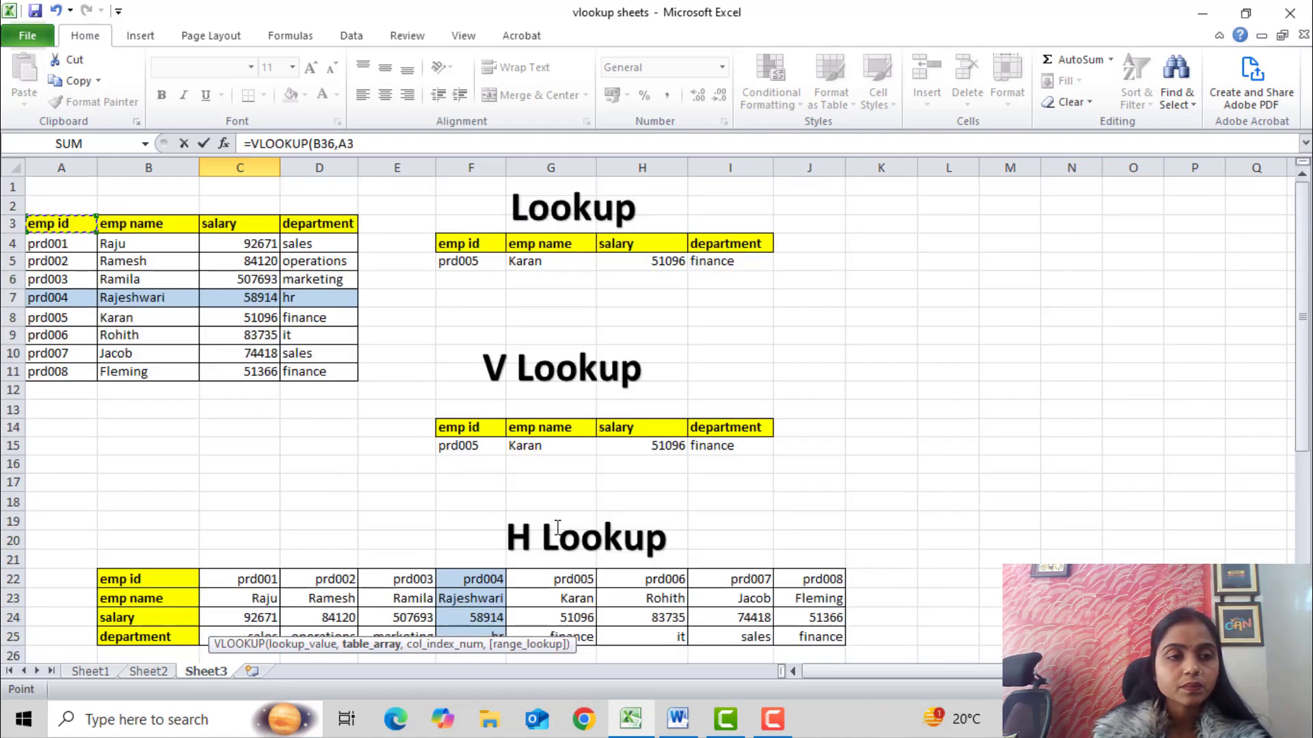
pyautogui.moveTo(60, 224); pyautogui.dragTo(356, 376)
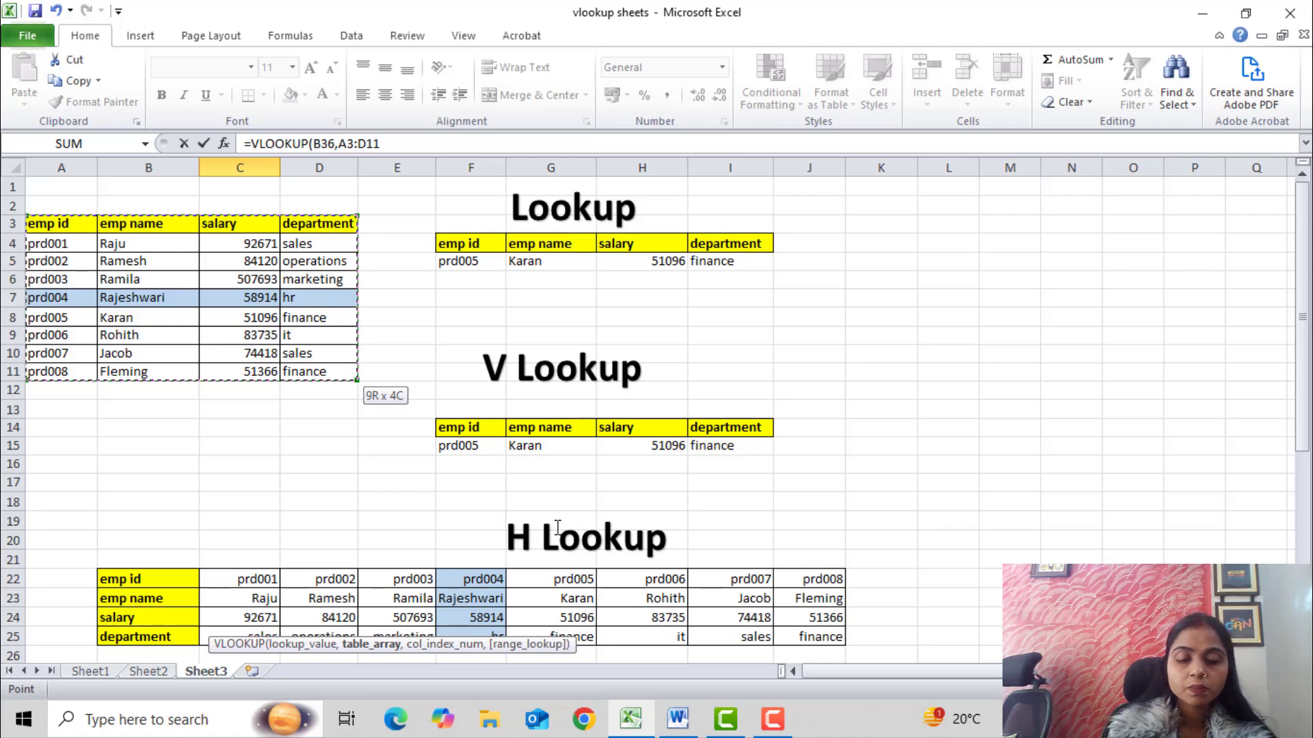
pyautogui.write(',')
pyautogui.scroll(-4, 548, 506)
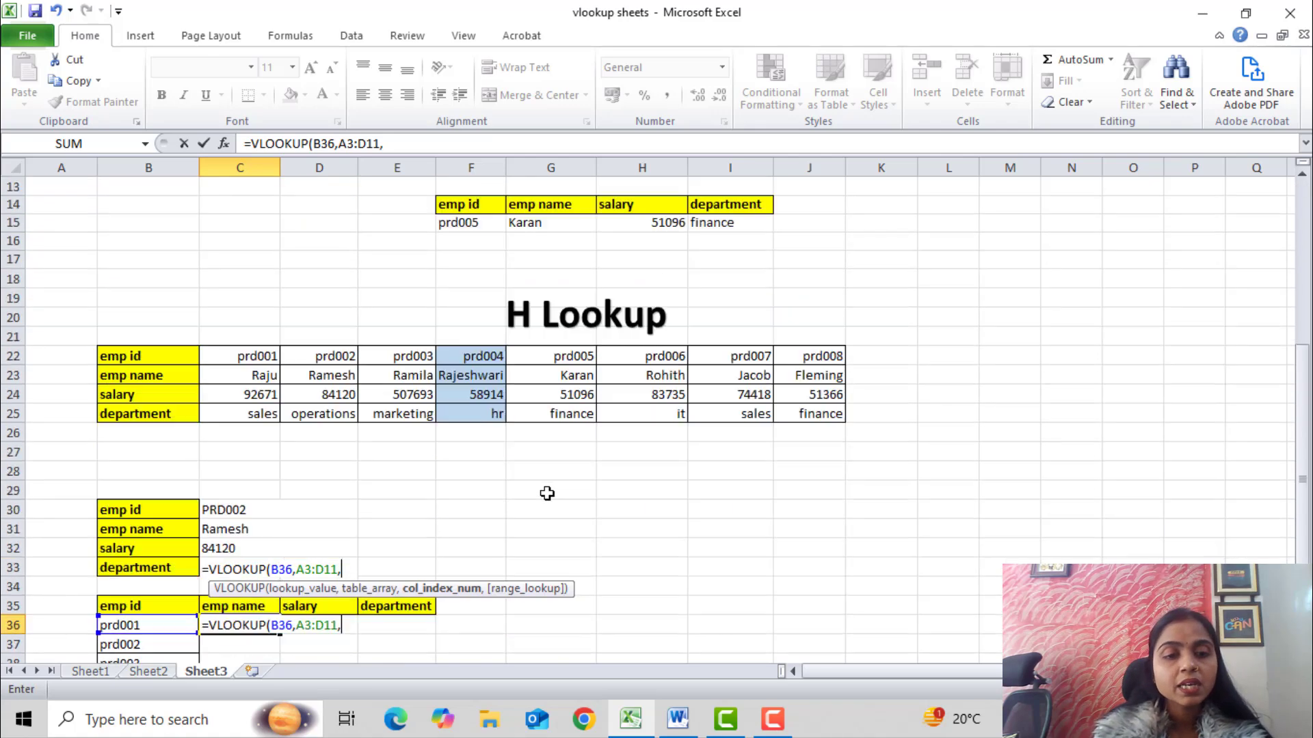
pyautogui.scroll(4, 547, 493)
pyautogui.write('2')
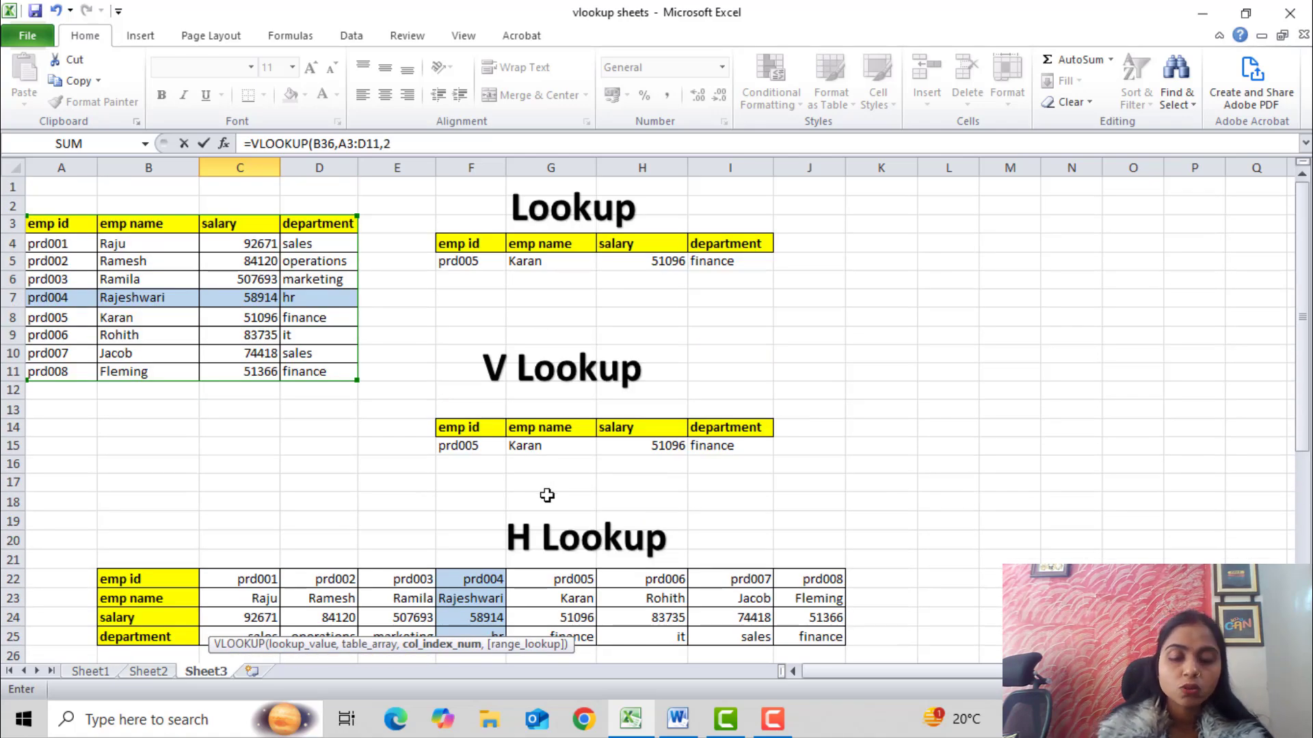
pyautogui.write(',0)')
pyautogui.press('Return')
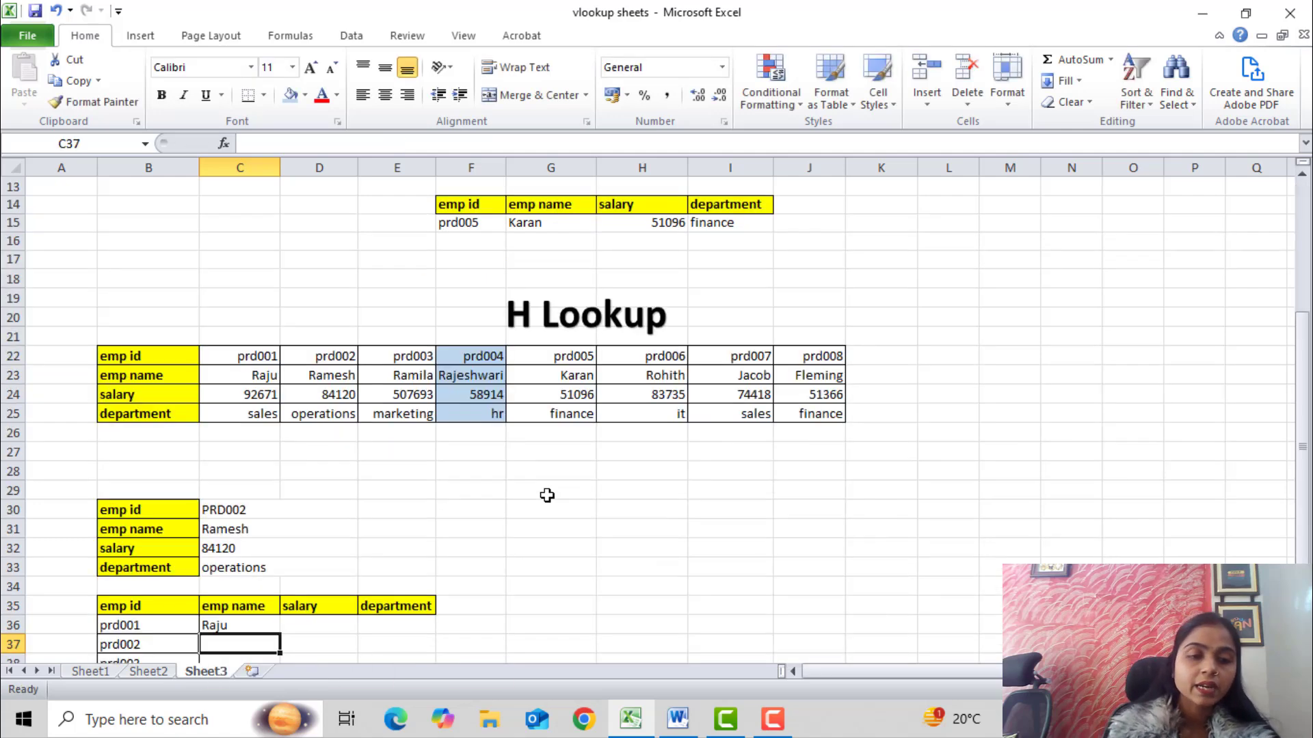
# Step: Enter =VLOOKUP(B36,A3:D11,3,0) in D36 to retrieve the salary for prd001
pyautogui.click(305, 624)
pyautogui.write('=')
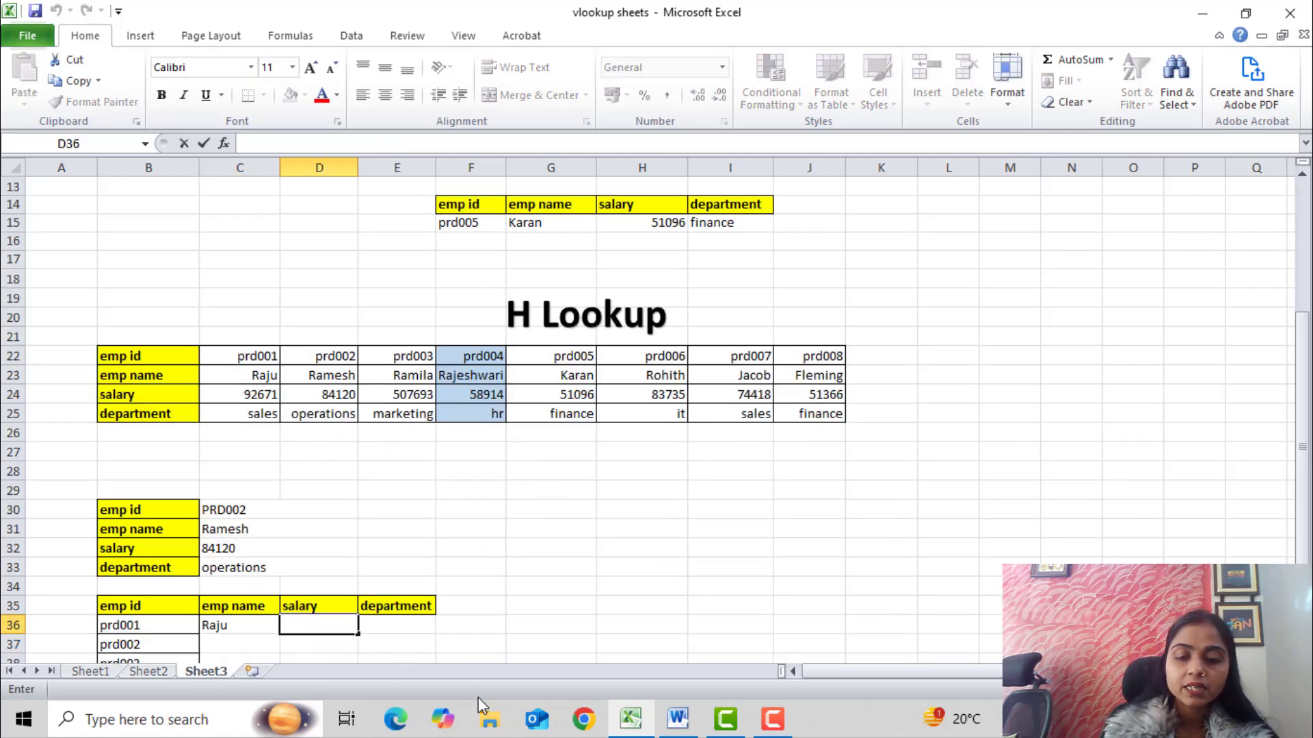
pyautogui.write('vl')
pyautogui.press('Tab')
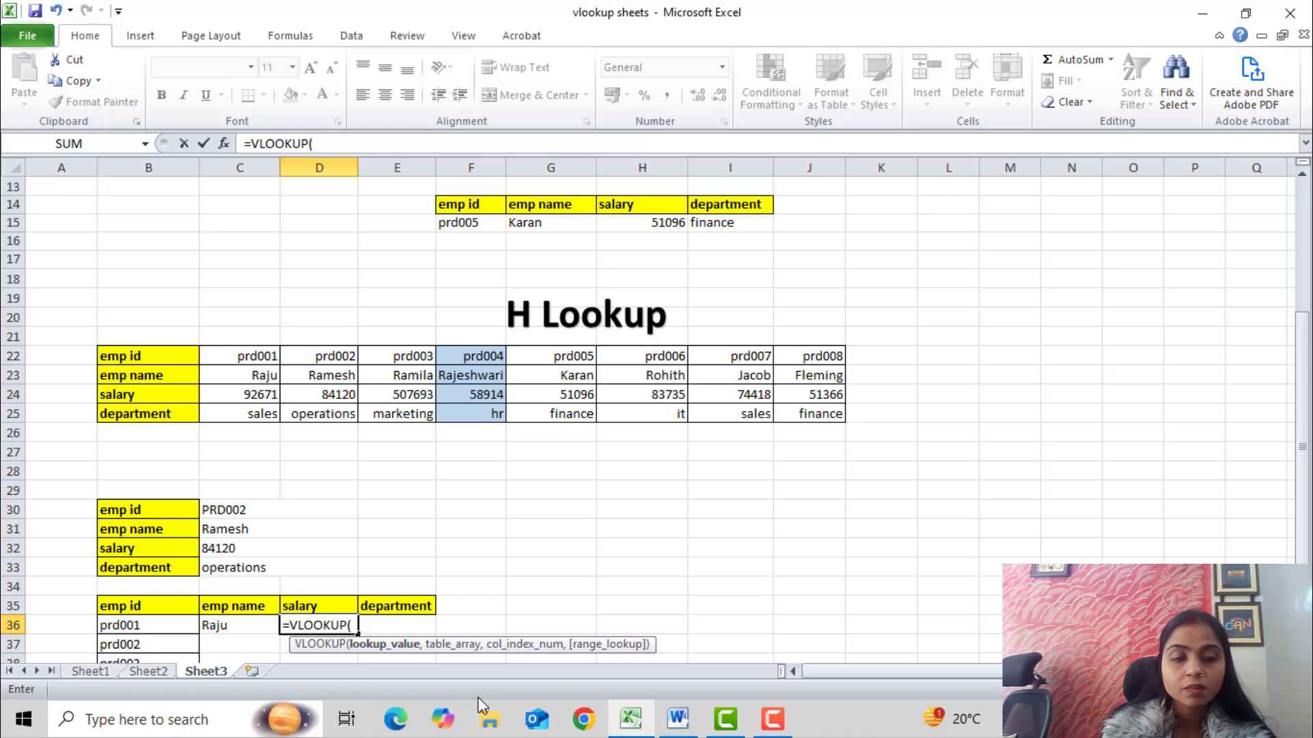
pyautogui.press('Left')
pyautogui.press('Left')
pyautogui.write(',')
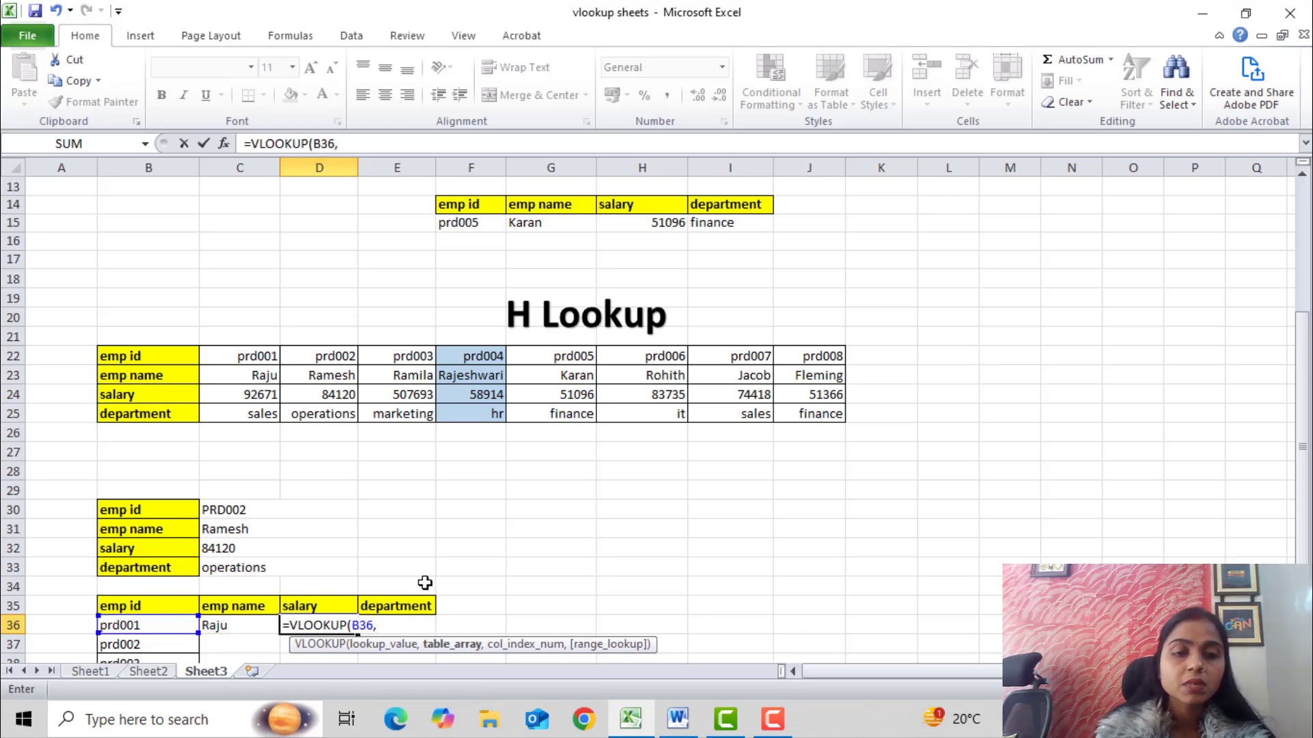
pyautogui.scroll(4, 417, 581)
pyautogui.click(60, 229)
pyautogui.hotkey('ctrl', 'shift', 'Down')
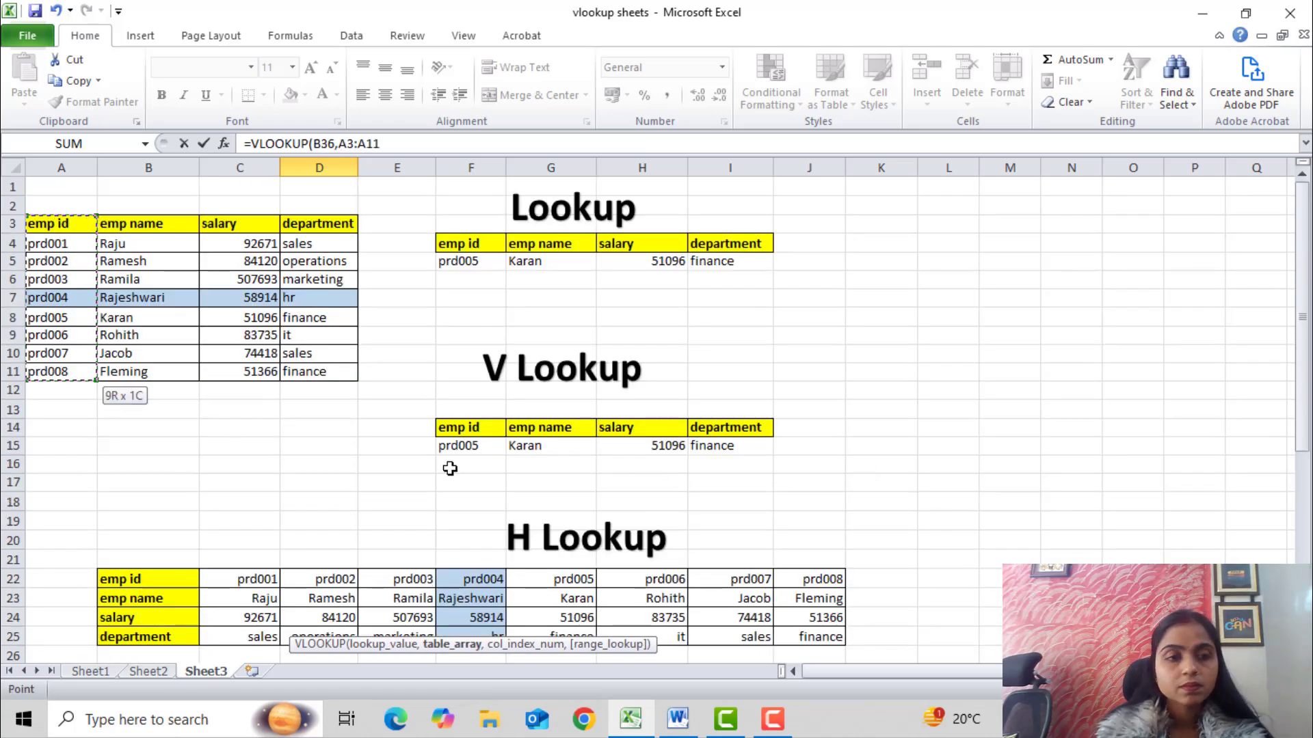
pyautogui.hotkey('ctrl', 'shift', 'Right')
pyautogui.write(',')
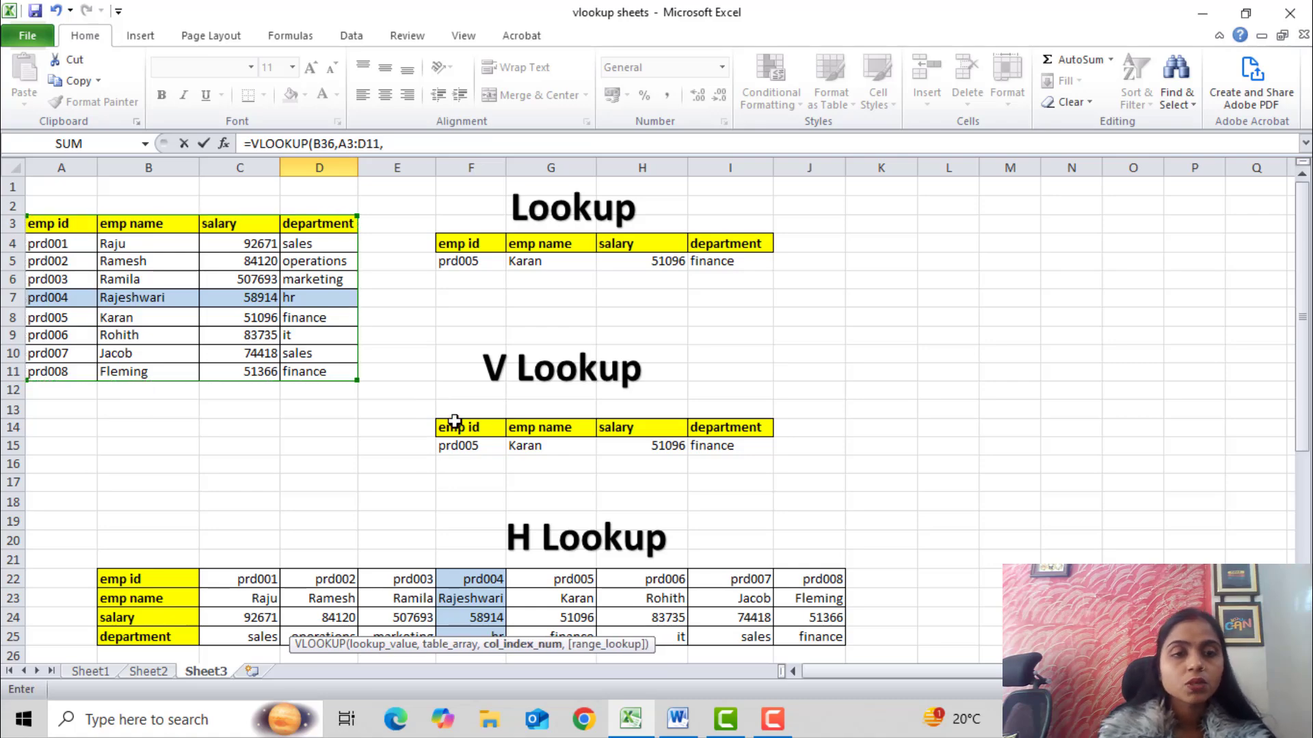
pyautogui.scroll(-3, 455, 419)
pyautogui.scroll(-2, 454, 420)
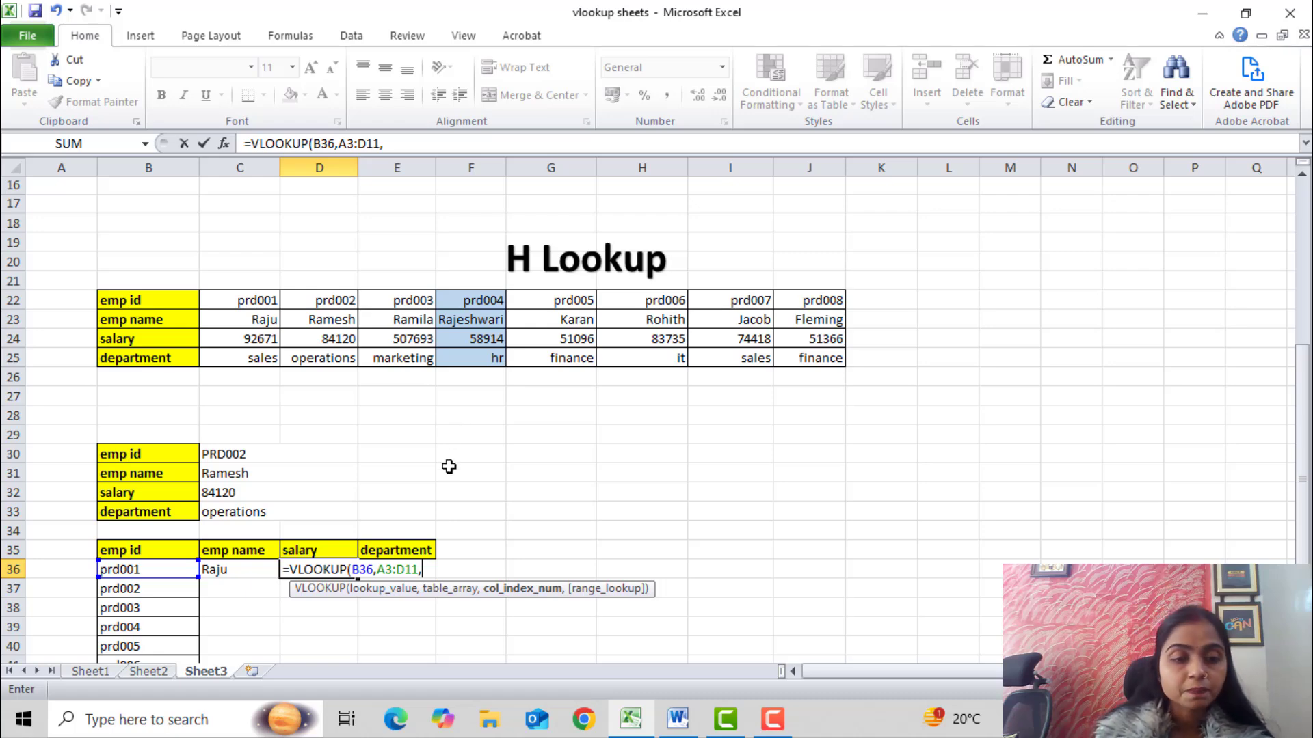
pyautogui.scroll(-1, 449, 466)
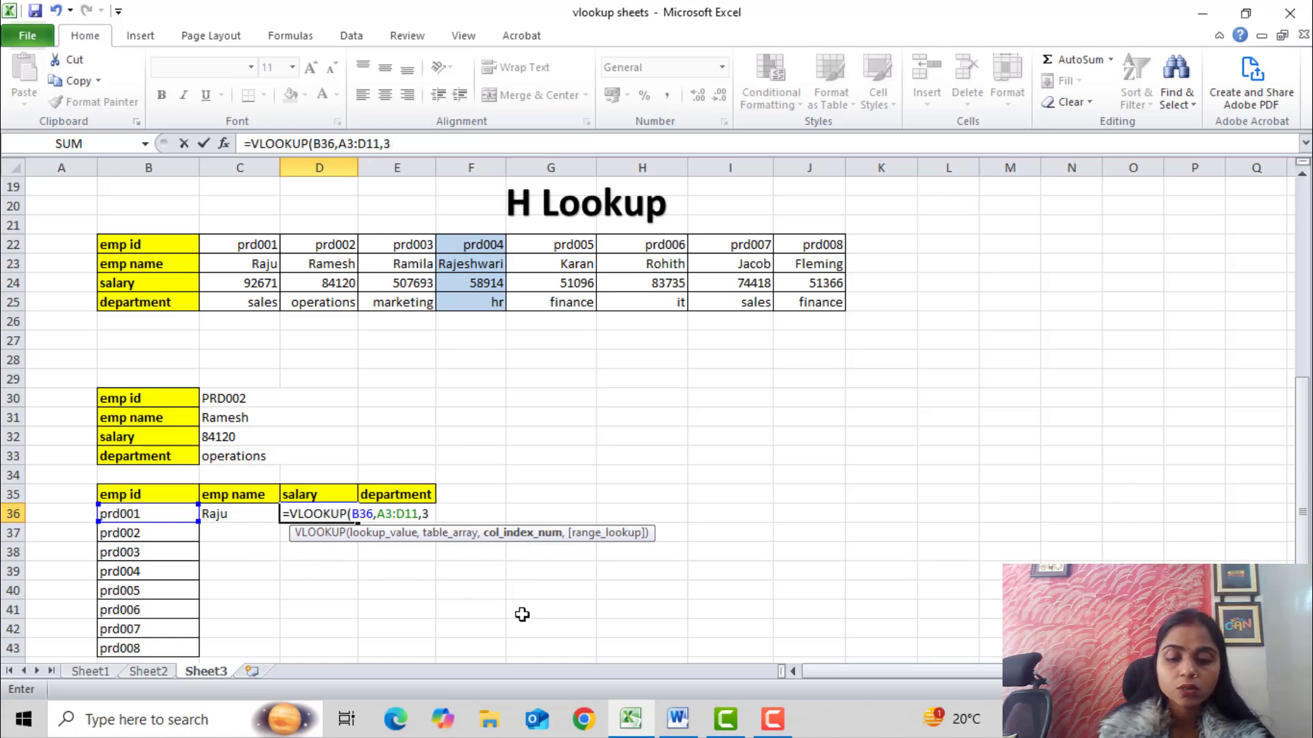
pyautogui.write(',0')
pyautogui.press('Return')
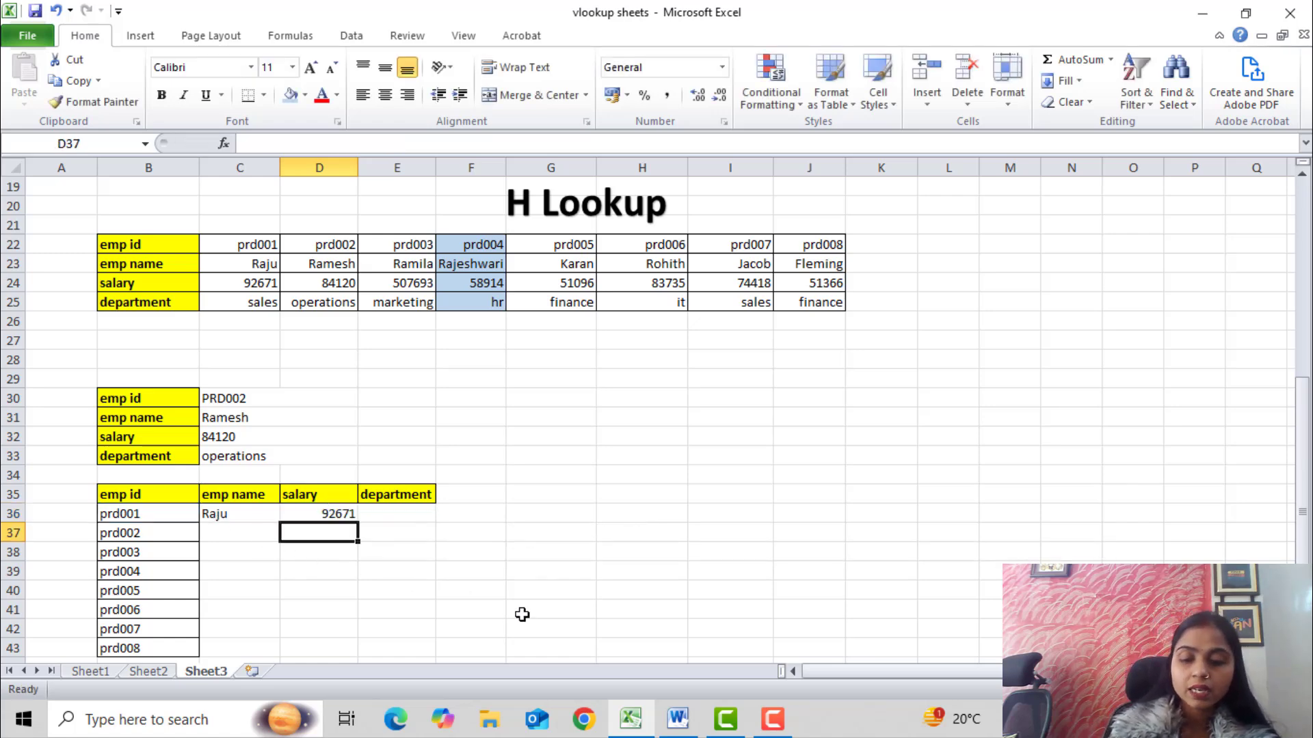
# Step: Enter =VLOOKUP(B36,A3:D11,4,0) in E36 to retrieve the department for prd001
pyautogui.press('Up')
pyautogui.press('Right')
pyautogui.write('=vl')
pyautogui.press('Tab')
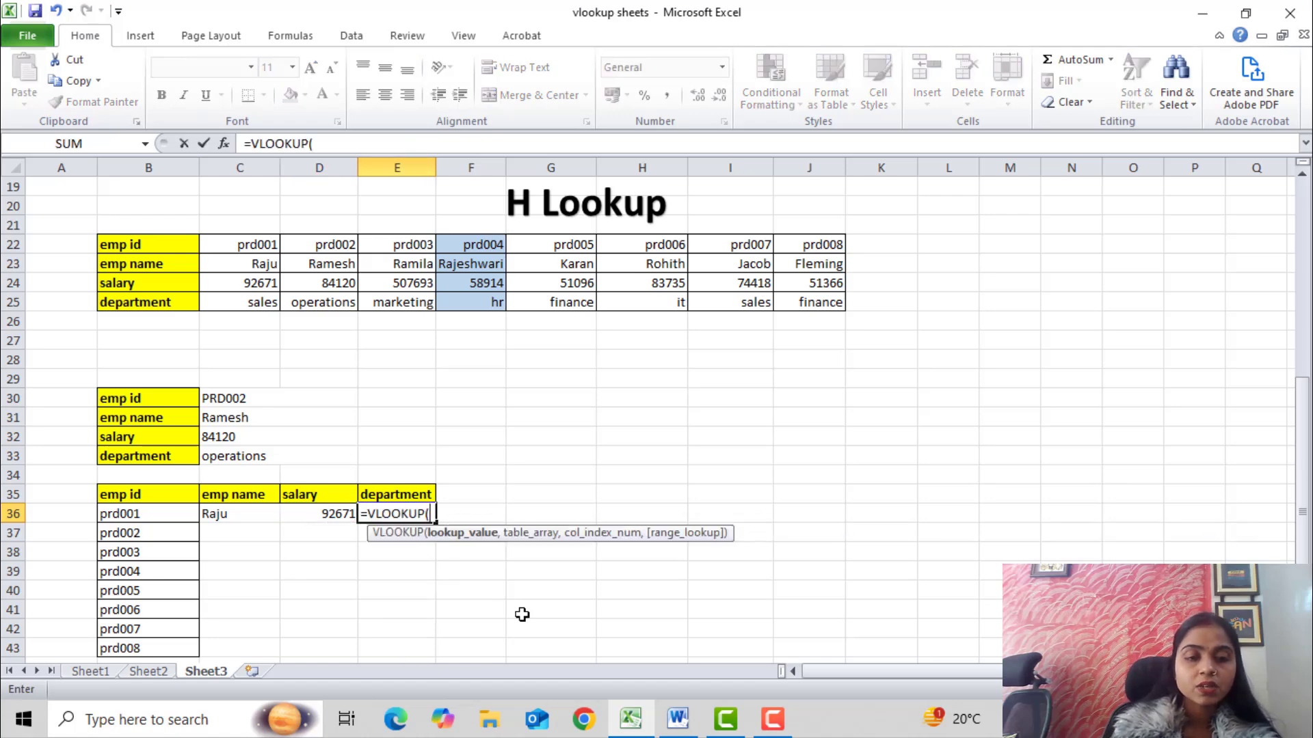
pyautogui.press('Left')
pyautogui.press('Left')
pyautogui.press('Left')
pyautogui.press('Left')
pyautogui.press('Right')
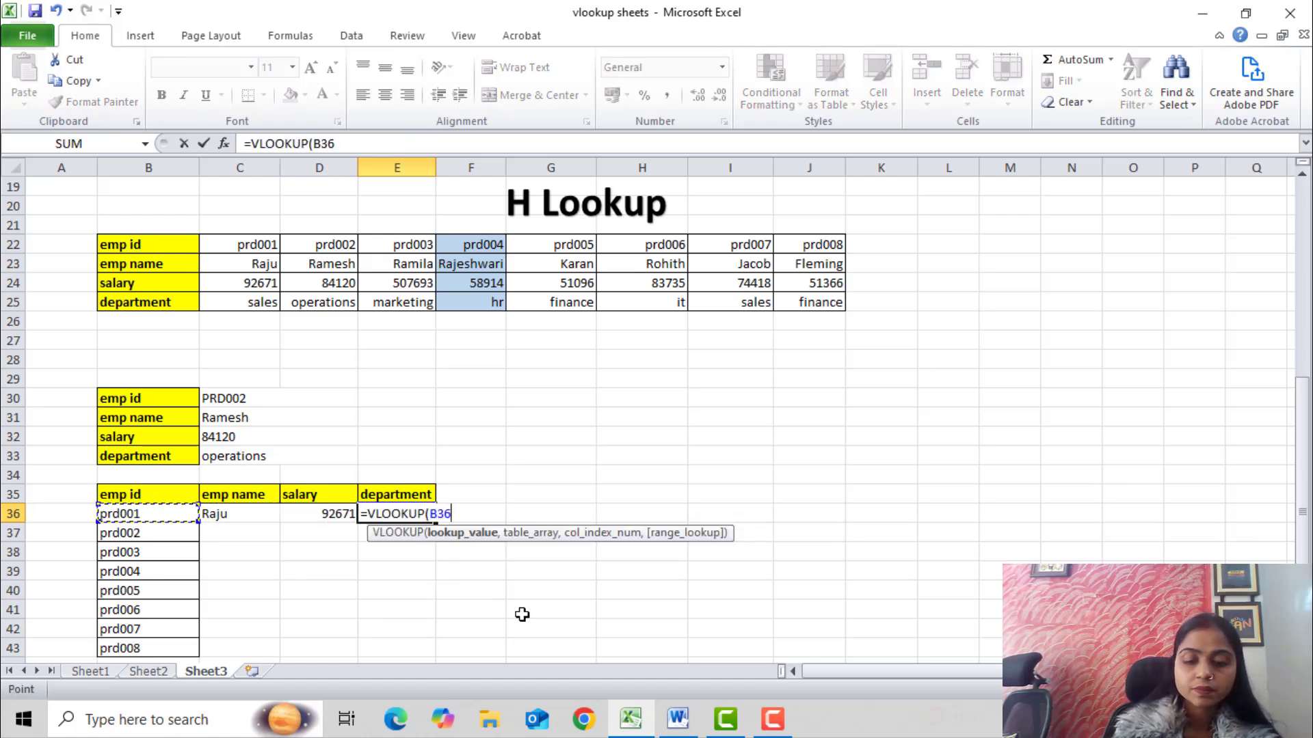
pyautogui.write(',')
pyautogui.scroll(5, 512, 568)
pyautogui.scroll(1, 465, 552)
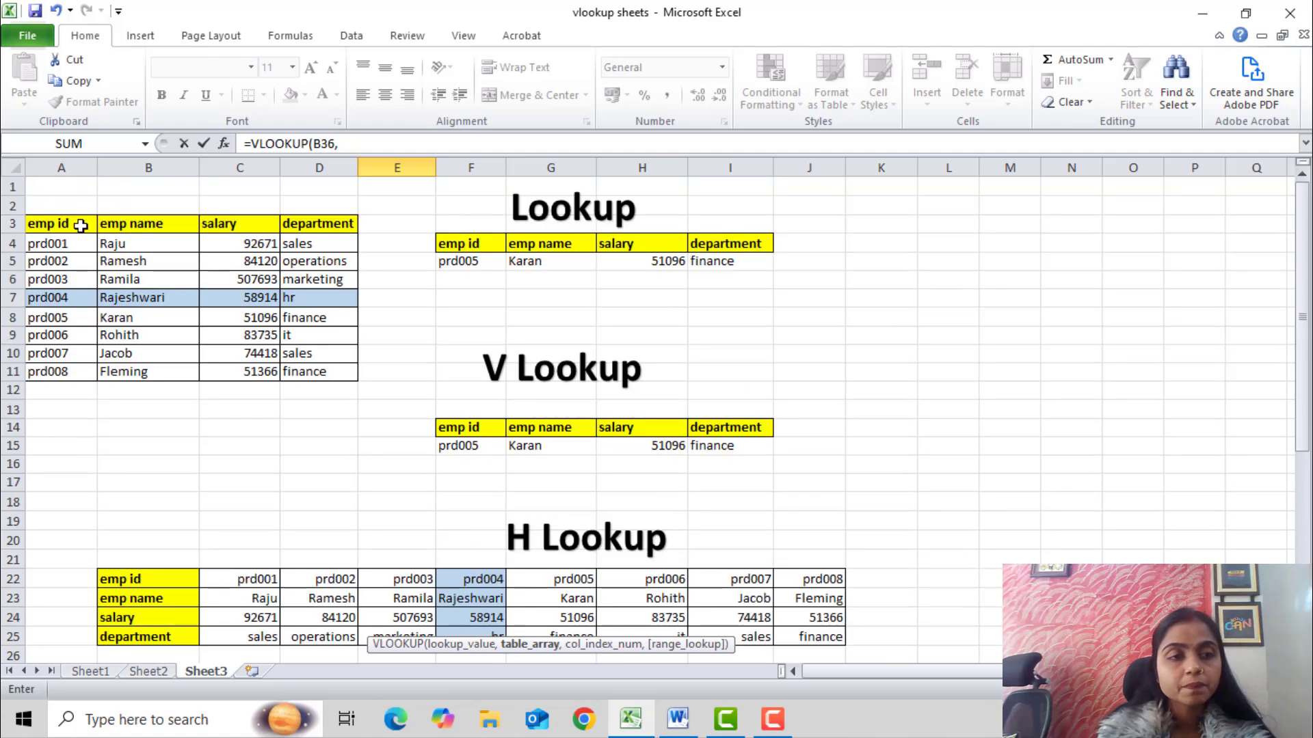
pyautogui.click(79, 226)
pyautogui.hotkey('ctrl', 'shift', 'Down')
pyautogui.hotkey('ctrl', 'shift', 'Right')
pyautogui.write(',')
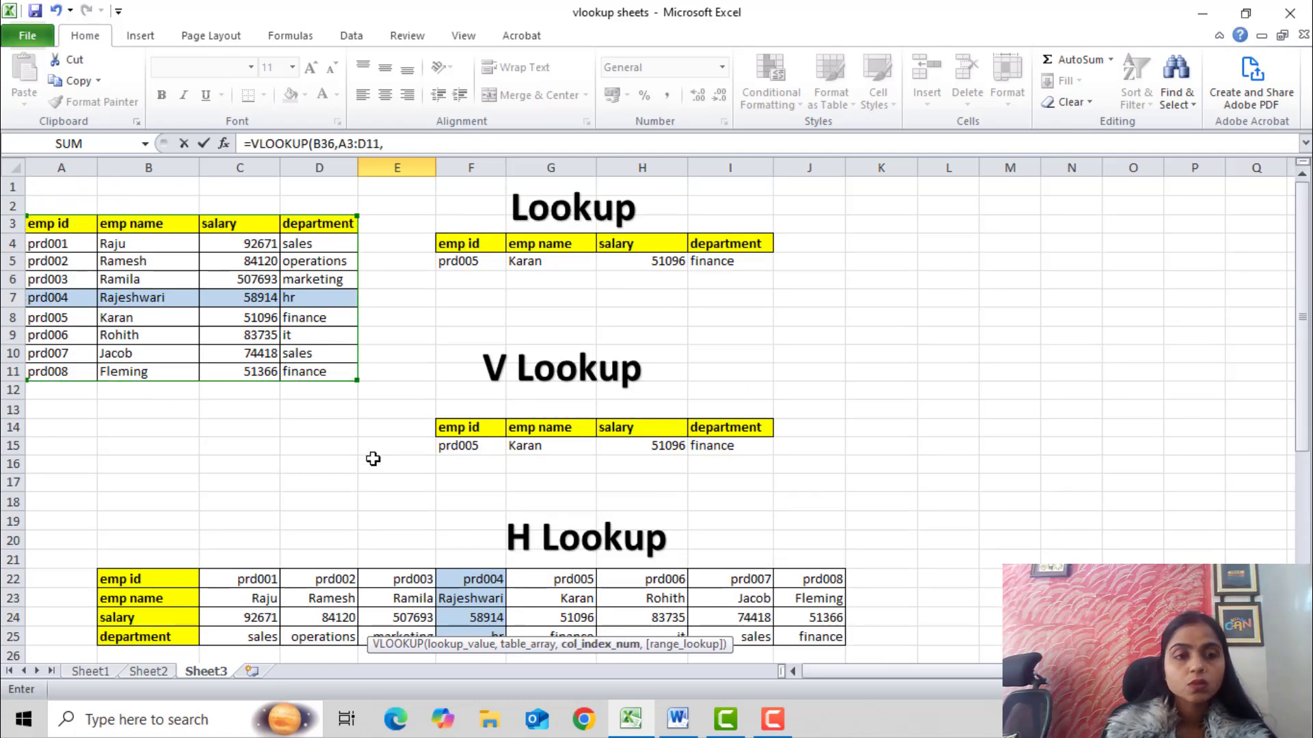
pyautogui.write('4,0')
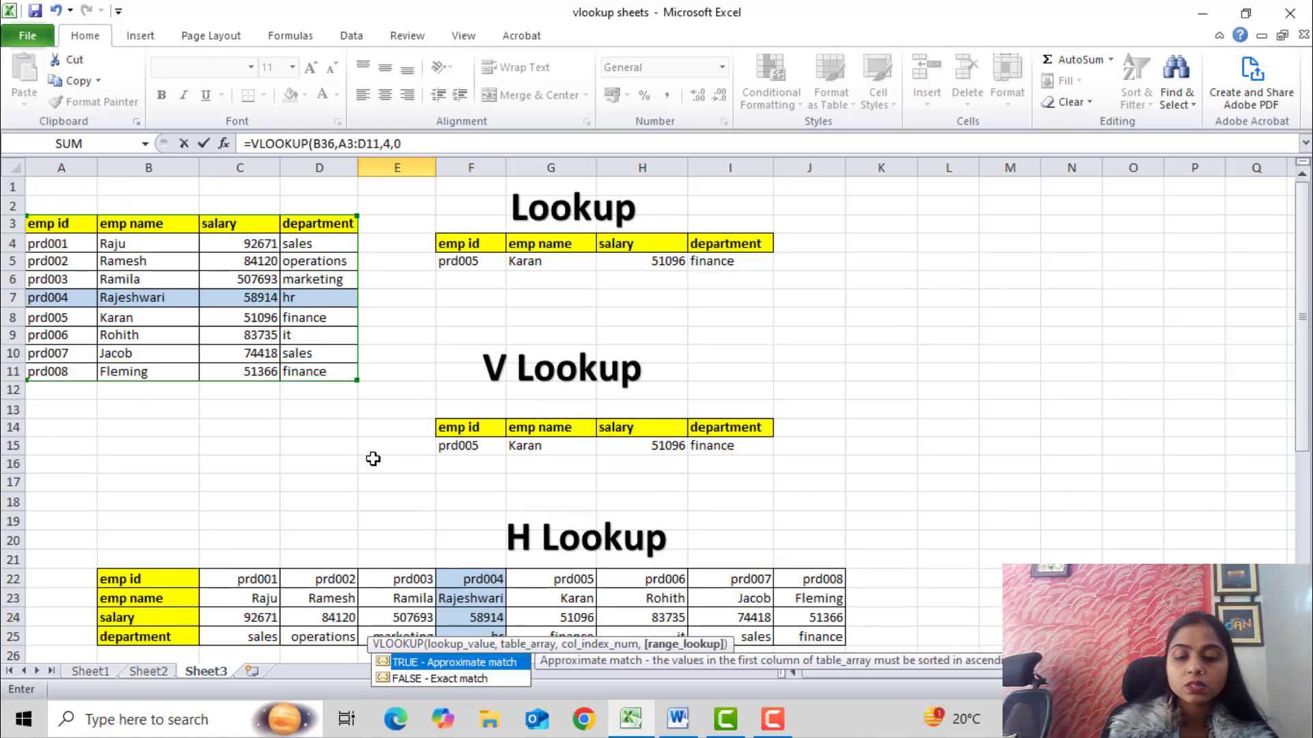
pyautogui.press('Return')
pyautogui.scroll(-5, 372, 451)
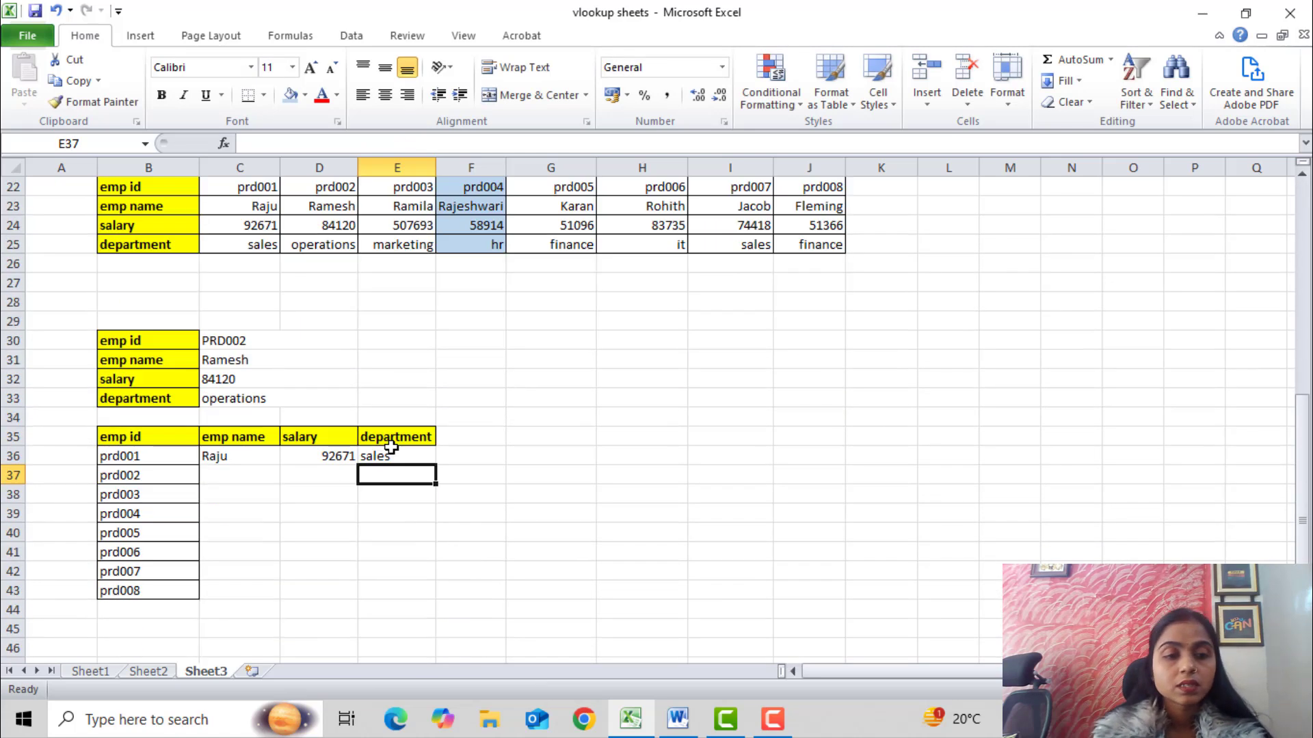
# Step: Check the emp name, salary and department formulas in C36, D36 and E36
pyautogui.click(239, 344)
pyautogui.click(267, 431)
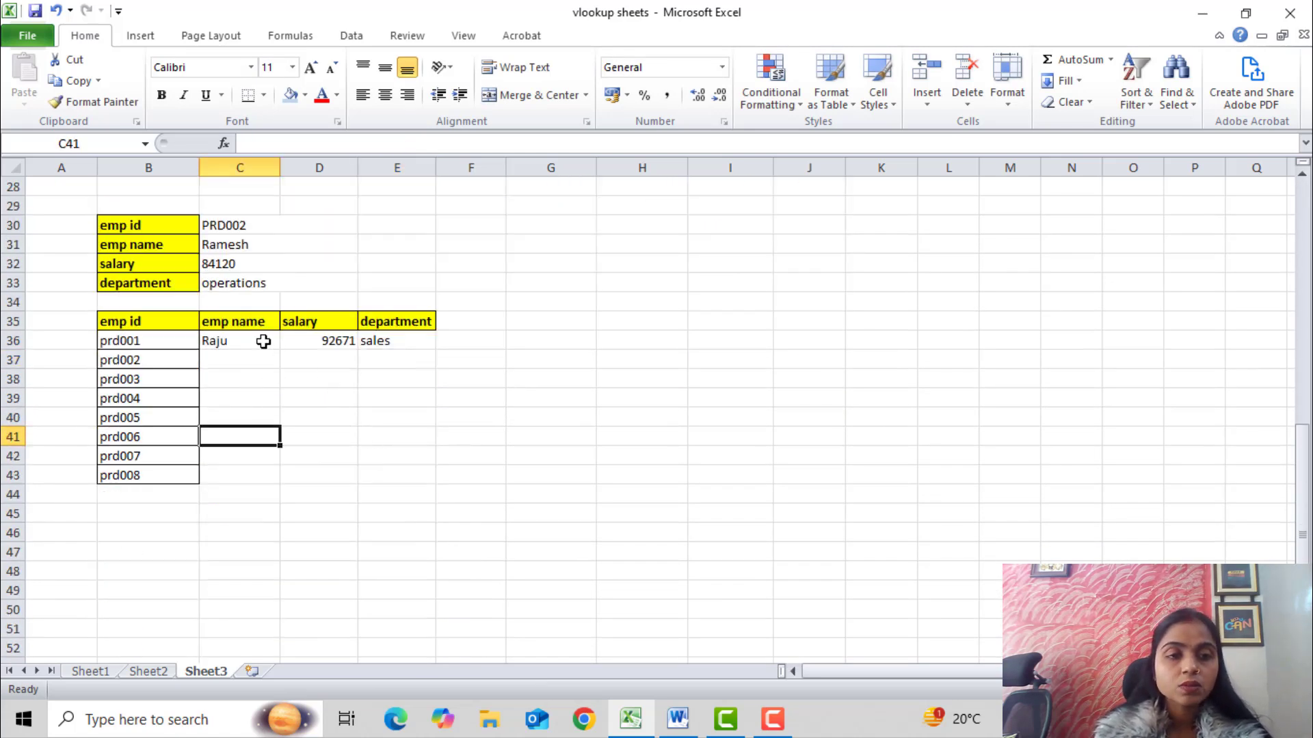
pyautogui.click(264, 341)
pyautogui.click(331, 339)
pyautogui.click(419, 338)
pyautogui.click(255, 339)
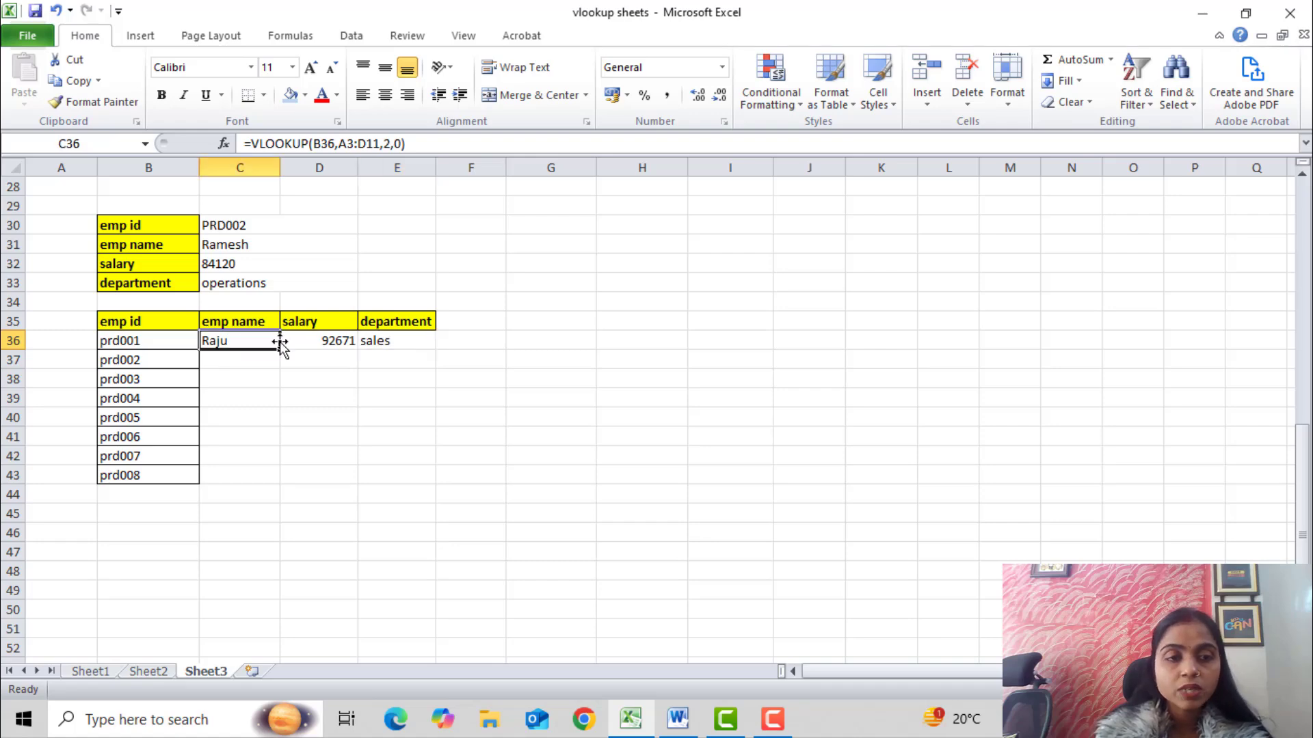
pyautogui.click(286, 341)
pyautogui.click(408, 346)
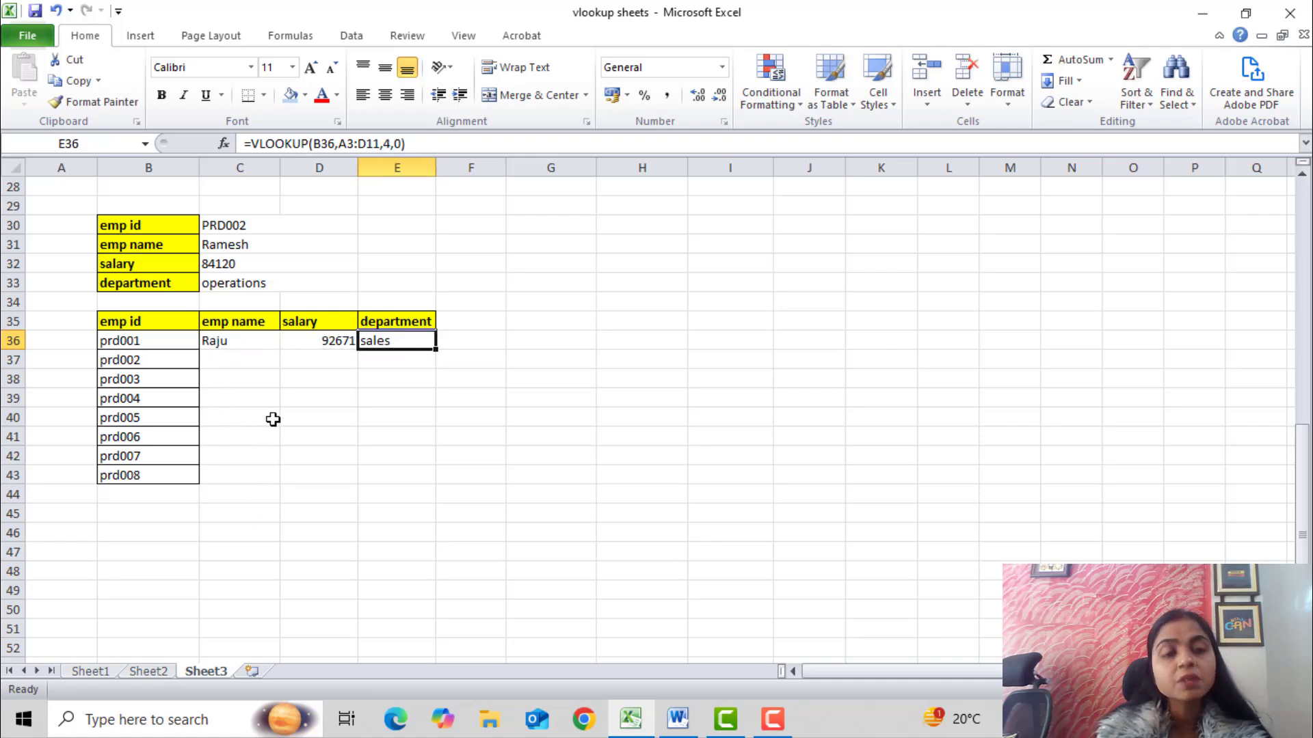
# Step: Fill the VLOOKUP formulas from C36:E36 down to the prd002 row
pyautogui.click(262, 345)
pyautogui.hotkey('shift', 'Right')
pyautogui.hotkey('shift', 'Right')
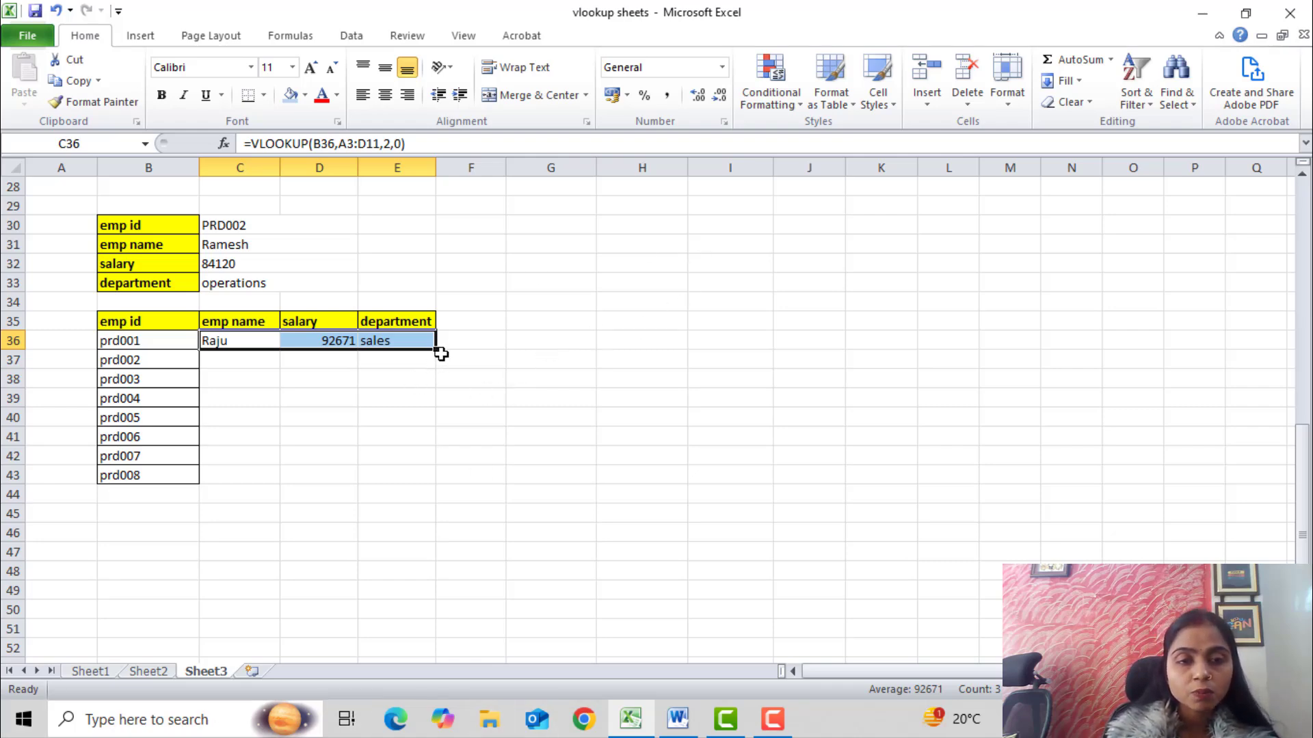
pyautogui.moveTo(438, 352); pyautogui.dragTo(436, 362)
pyautogui.moveTo(433, 380); pyautogui.dragTo(426, 439)
pyautogui.click(464, 363)
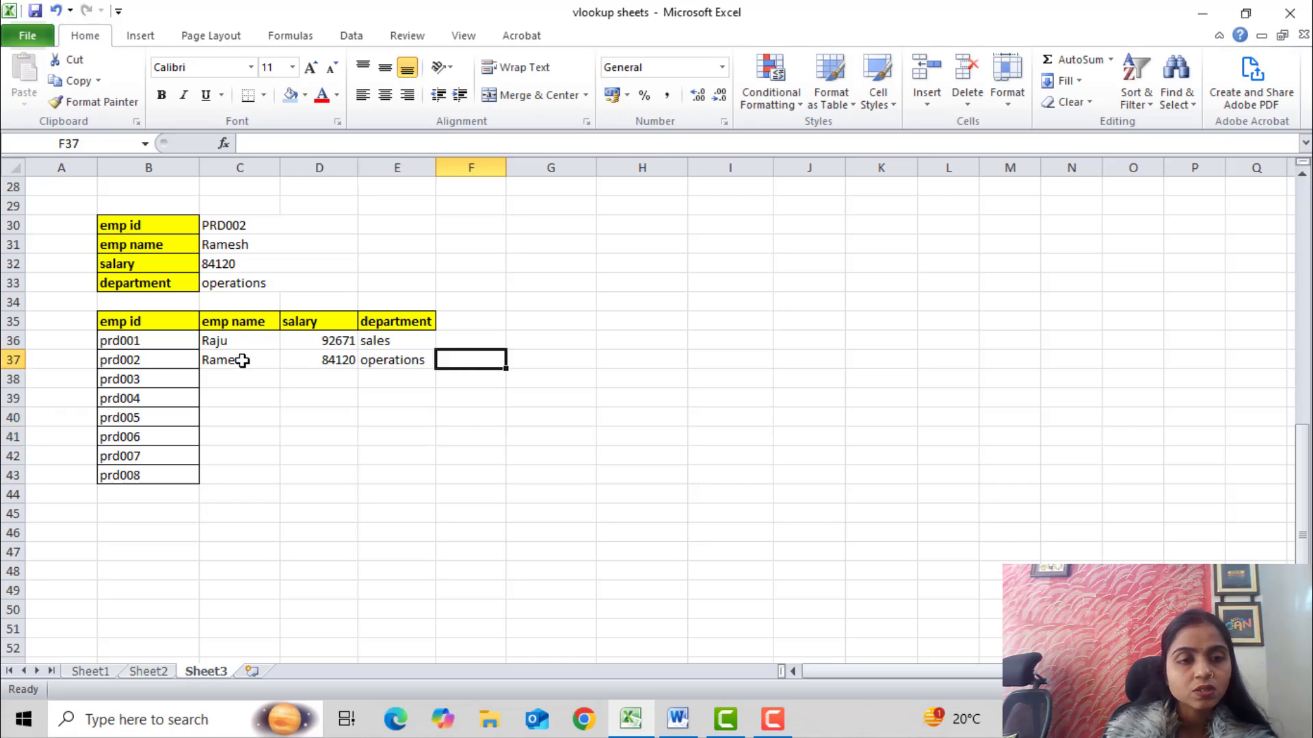
pyautogui.click(247, 341)
pyautogui.click(311, 340)
pyautogui.click(373, 341)
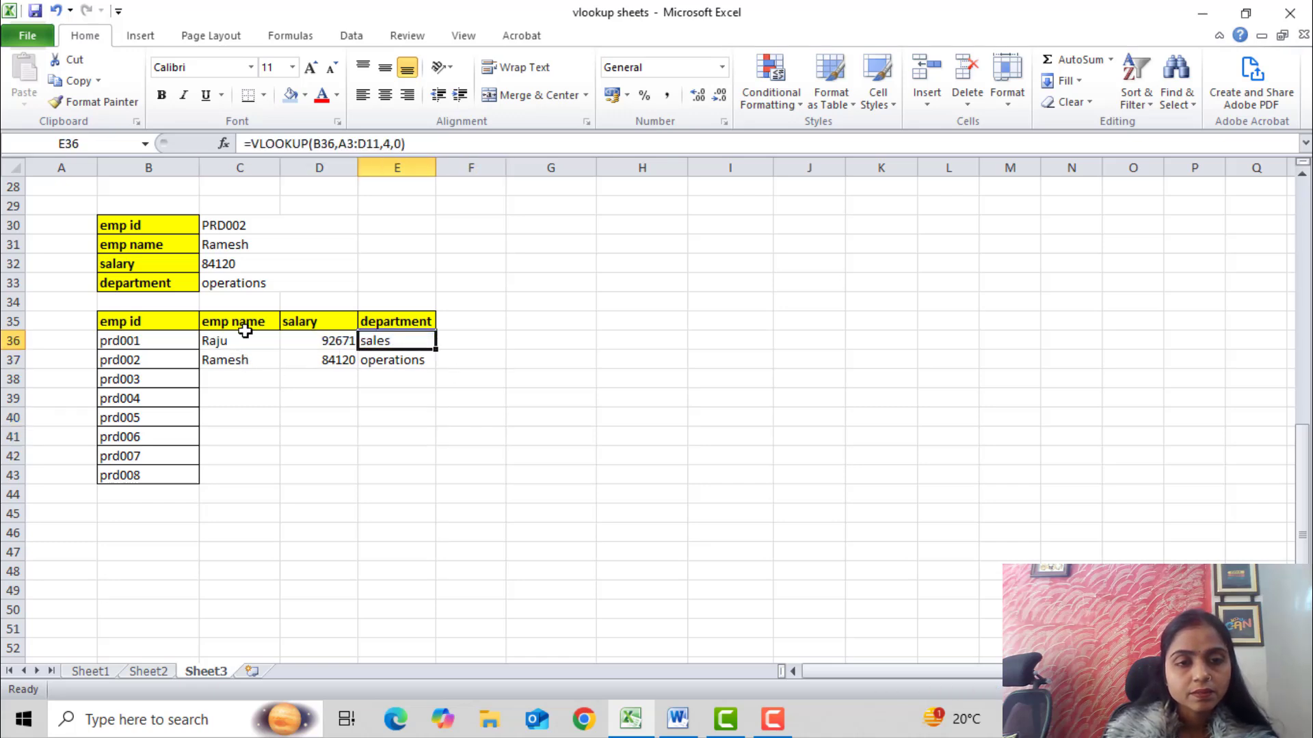
pyautogui.doubleClick(208, 341)
pyautogui.click(1071, 396)
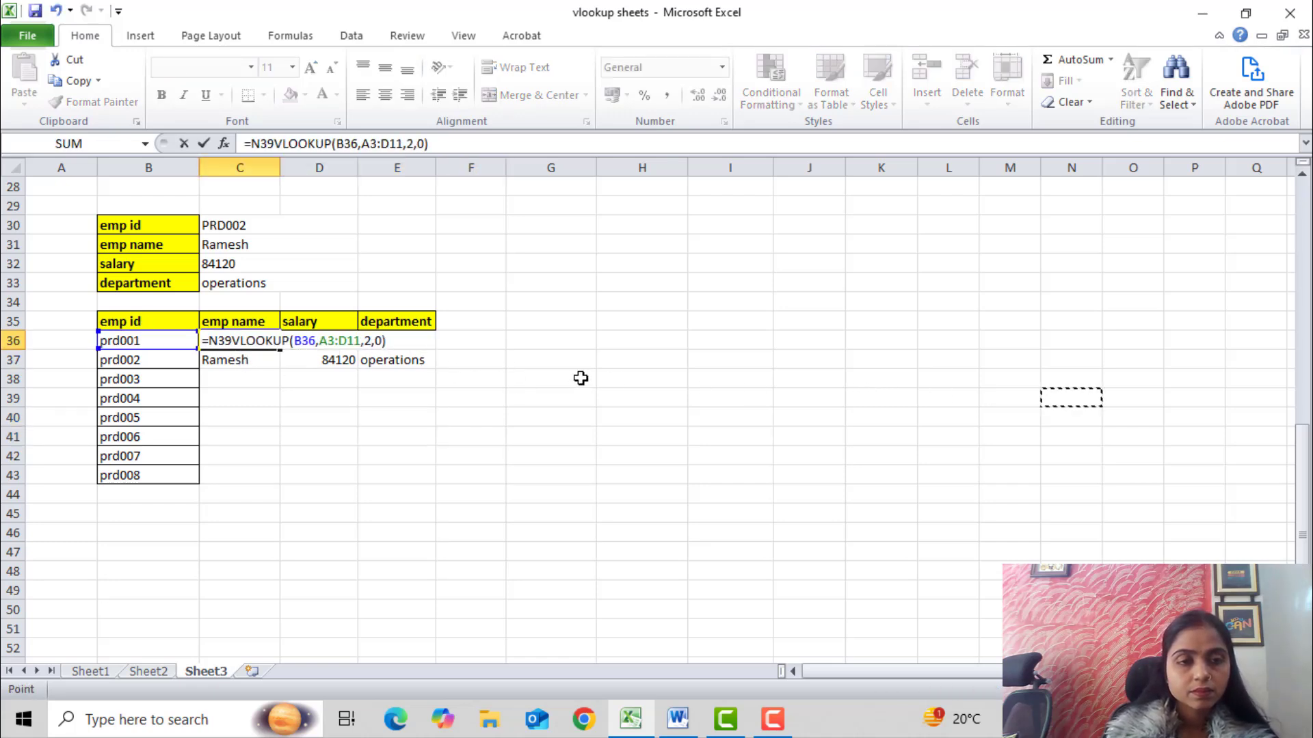
pyautogui.press('BackSpace')
pyautogui.press('BackSpace')
pyautogui.press('BackSpace')
pyautogui.press('Return')
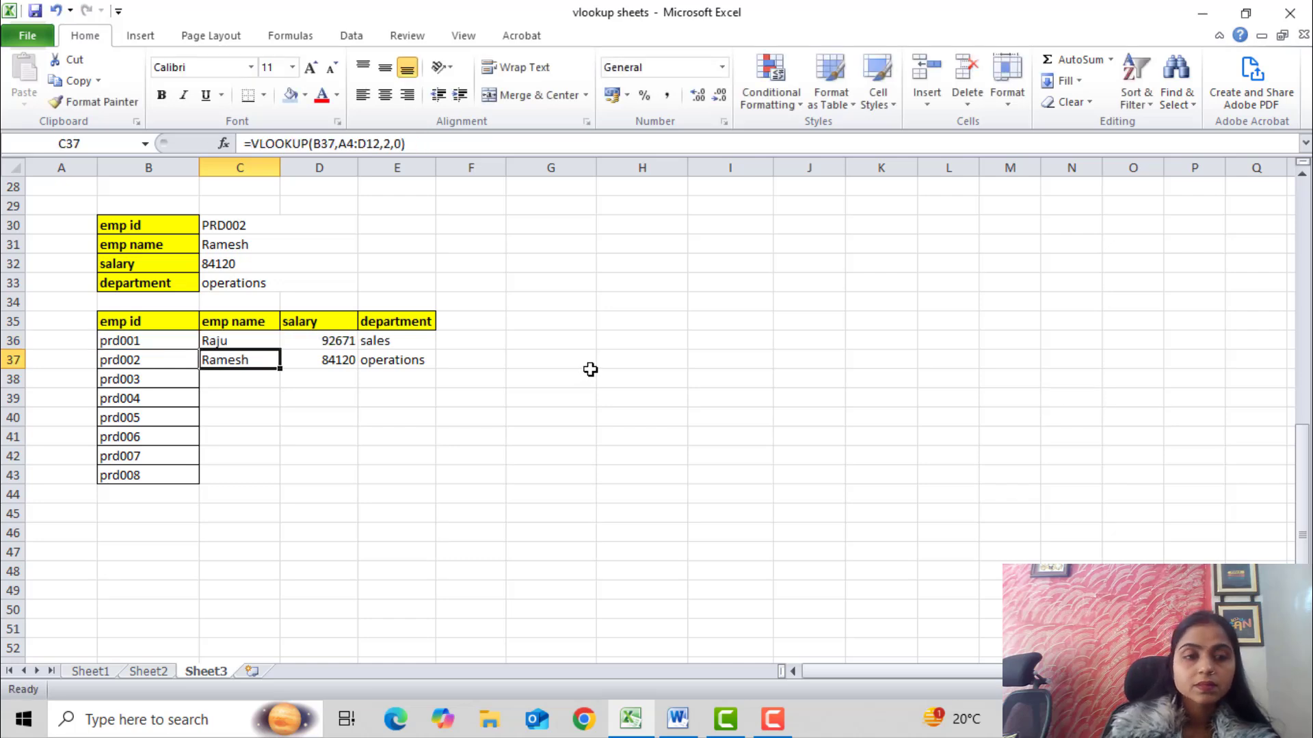
# Step: Fill the emp name, salary and department formulas in C36:E36 down to row 43 for all emp ids
pyautogui.click(255, 341)
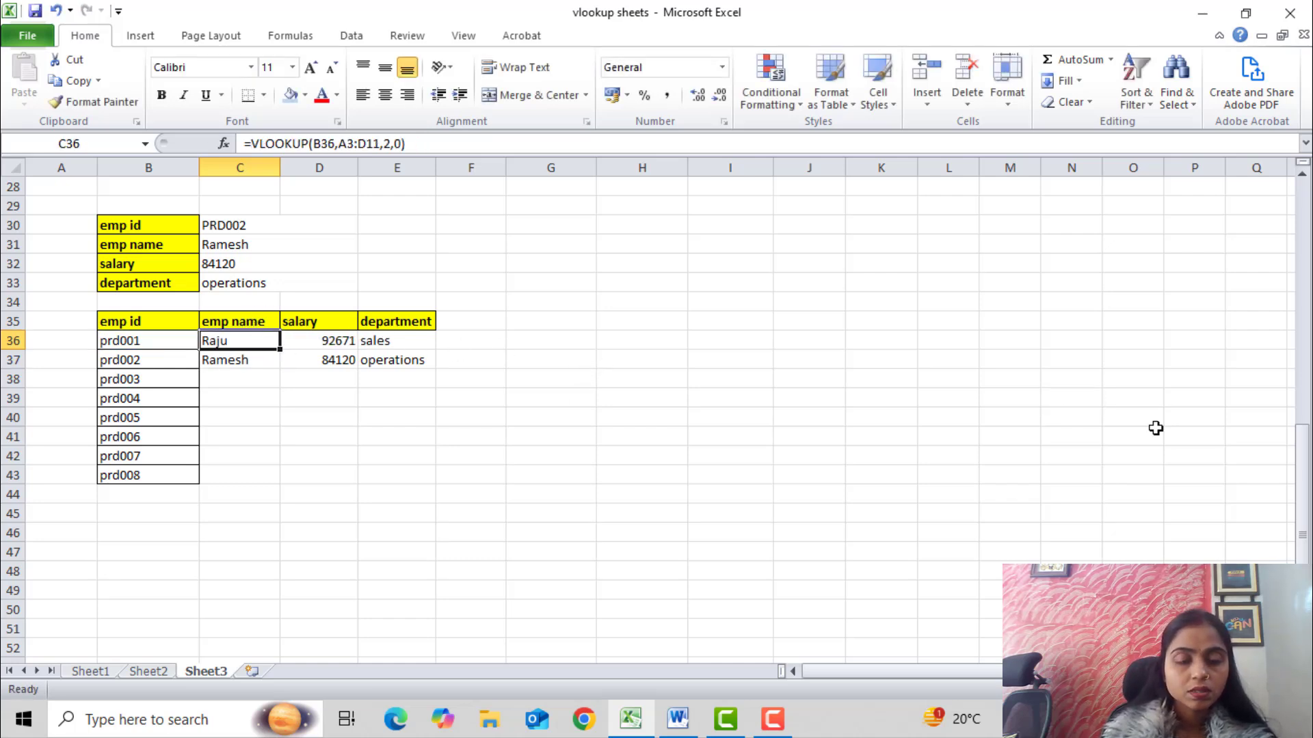
pyautogui.hotkey('shift', 'Right')
pyautogui.hotkey('shift', 'Right')
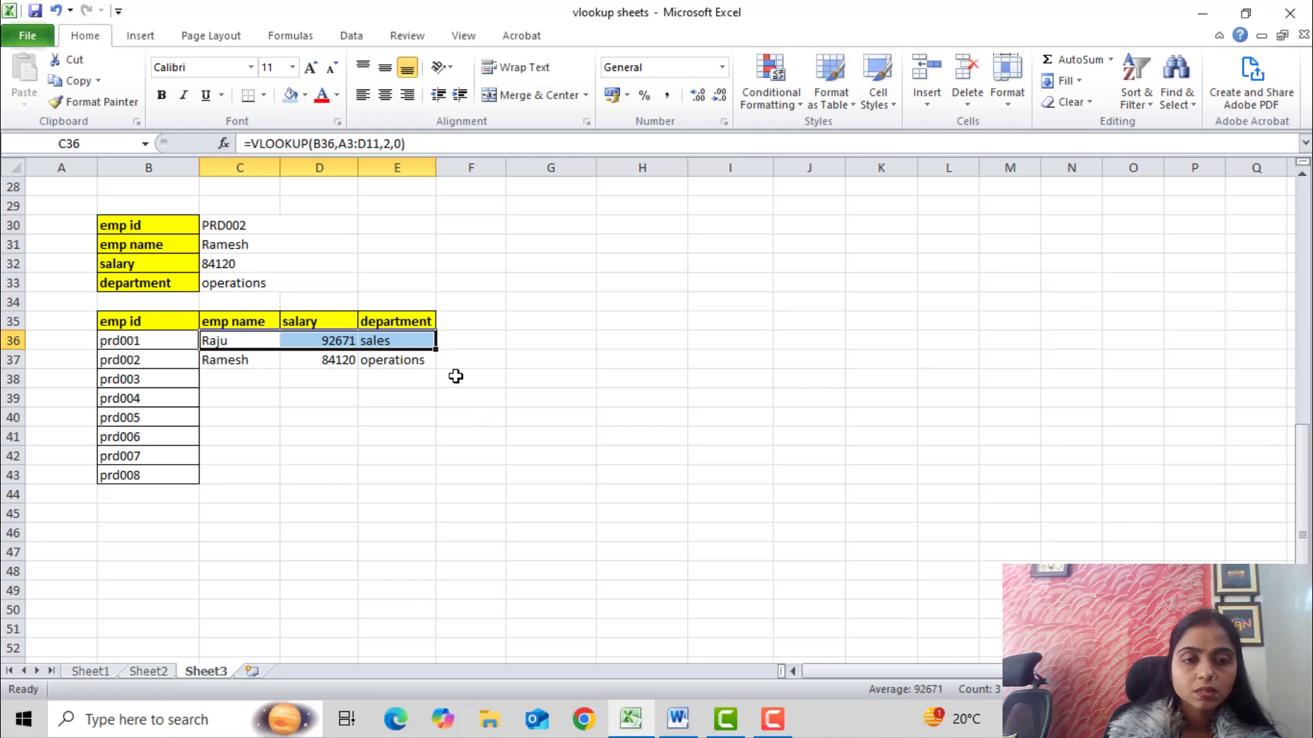
pyautogui.moveTo(435, 352); pyautogui.dragTo(436, 366)
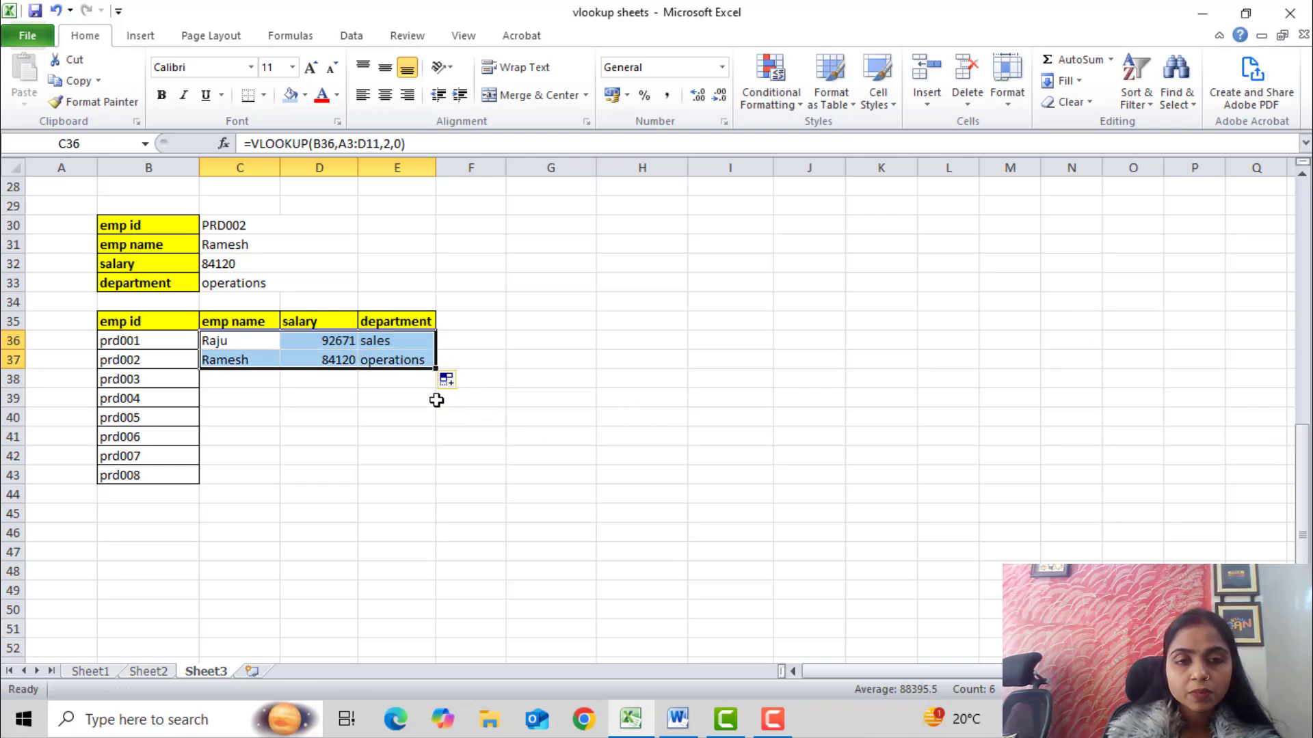
pyautogui.doubleClick(435, 370)
pyautogui.doubleClick(428, 398)
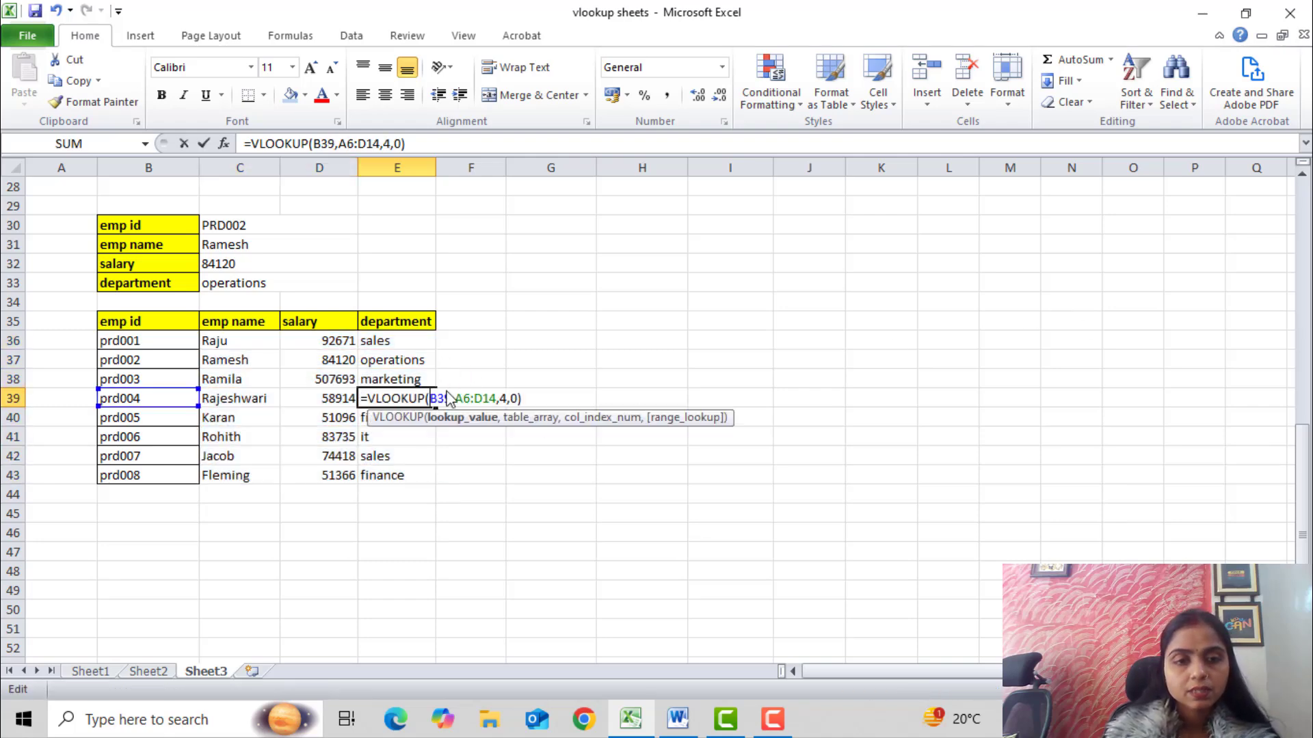
pyautogui.click(538, 361)
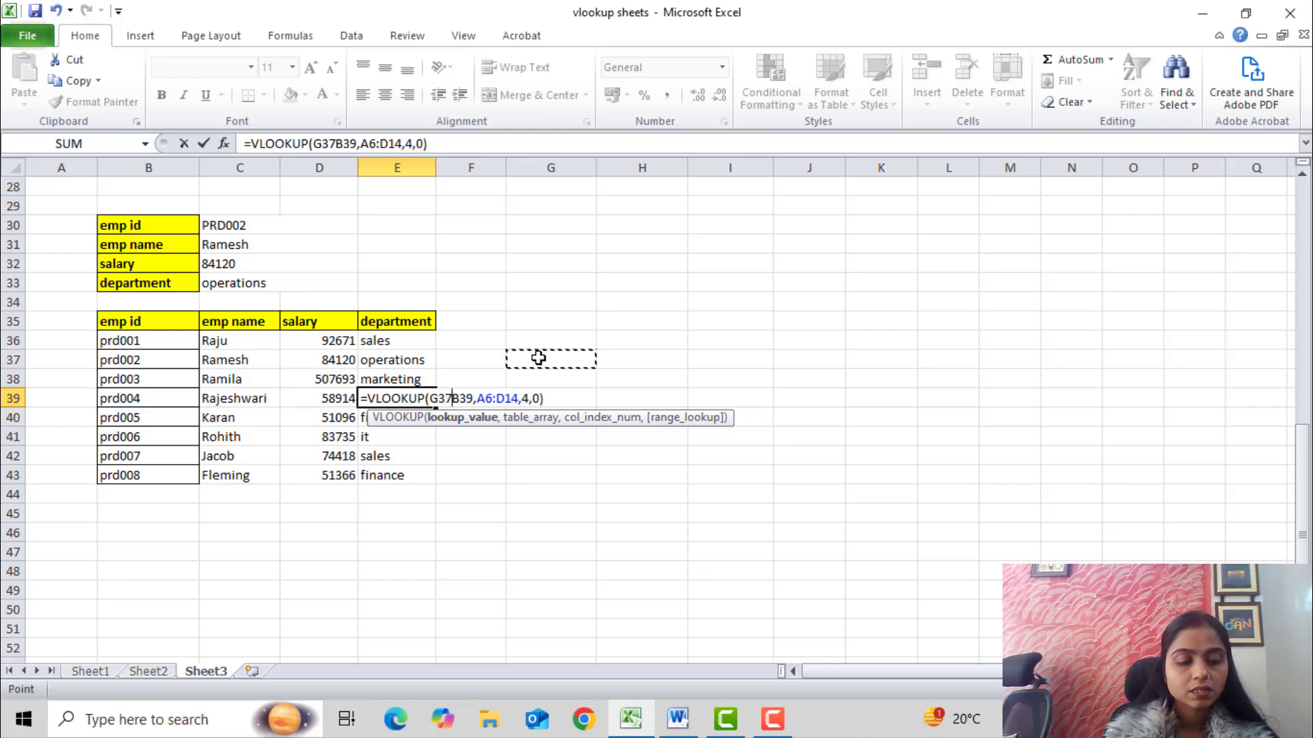
pyautogui.press('BackSpace')
pyautogui.press('BackSpace')
pyautogui.press('BackSpace')
pyautogui.press('Return')
# Step: Compare the filled employee list with the source table in A3:D11
pyautogui.scroll(2, 708, 429)
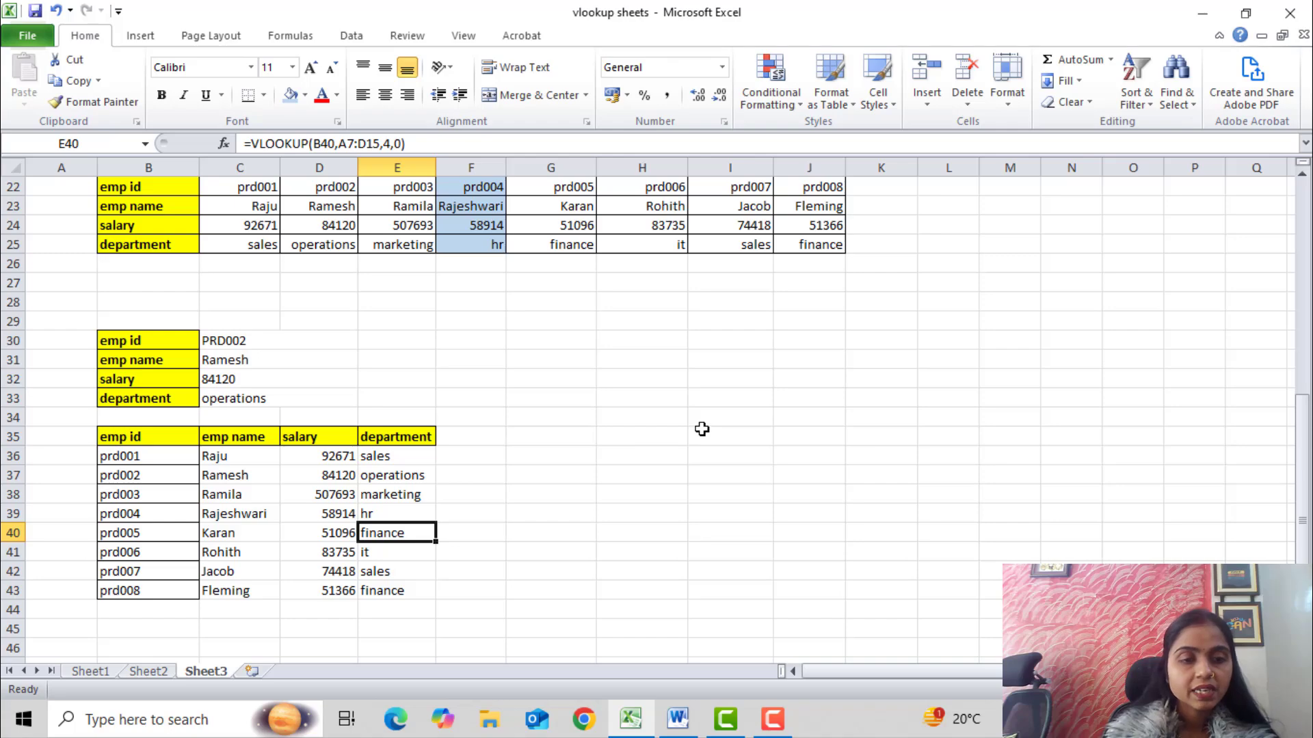
pyautogui.scroll(1, 702, 430)
pyautogui.scroll(4, 702, 429)
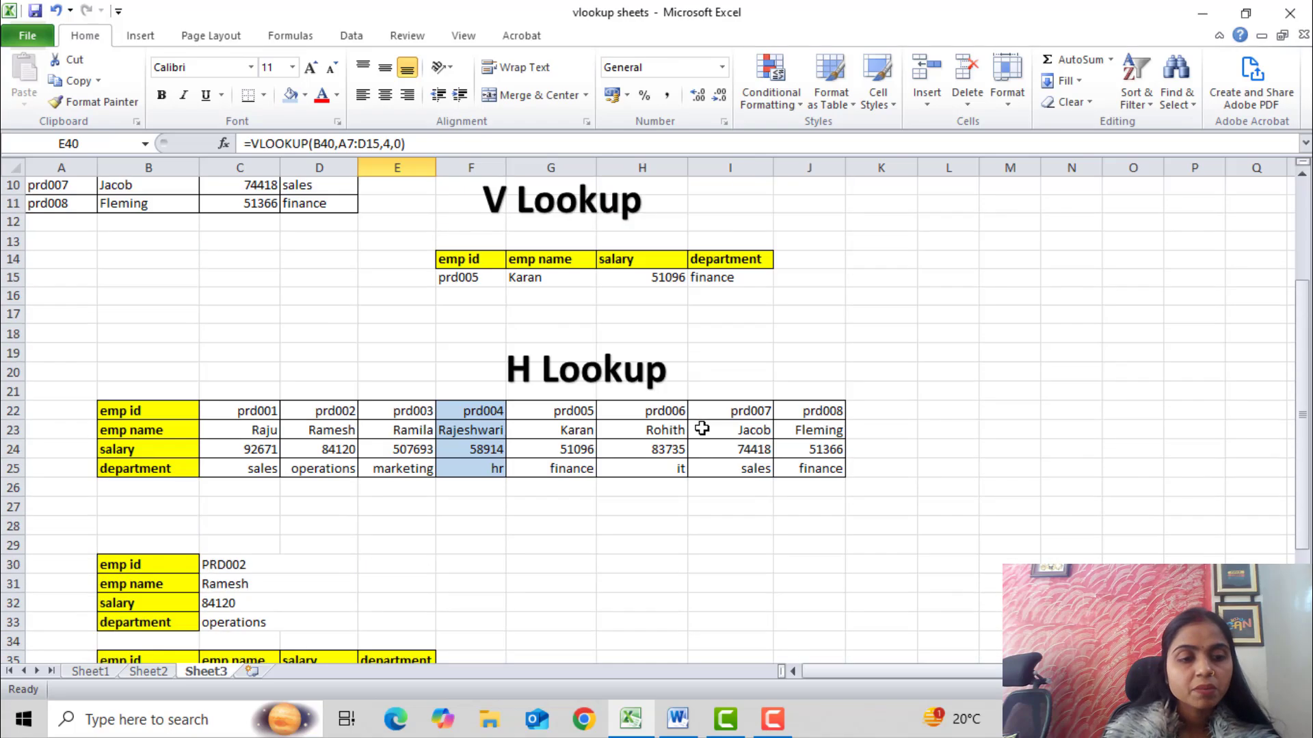
pyautogui.scroll(-5, 702, 427)
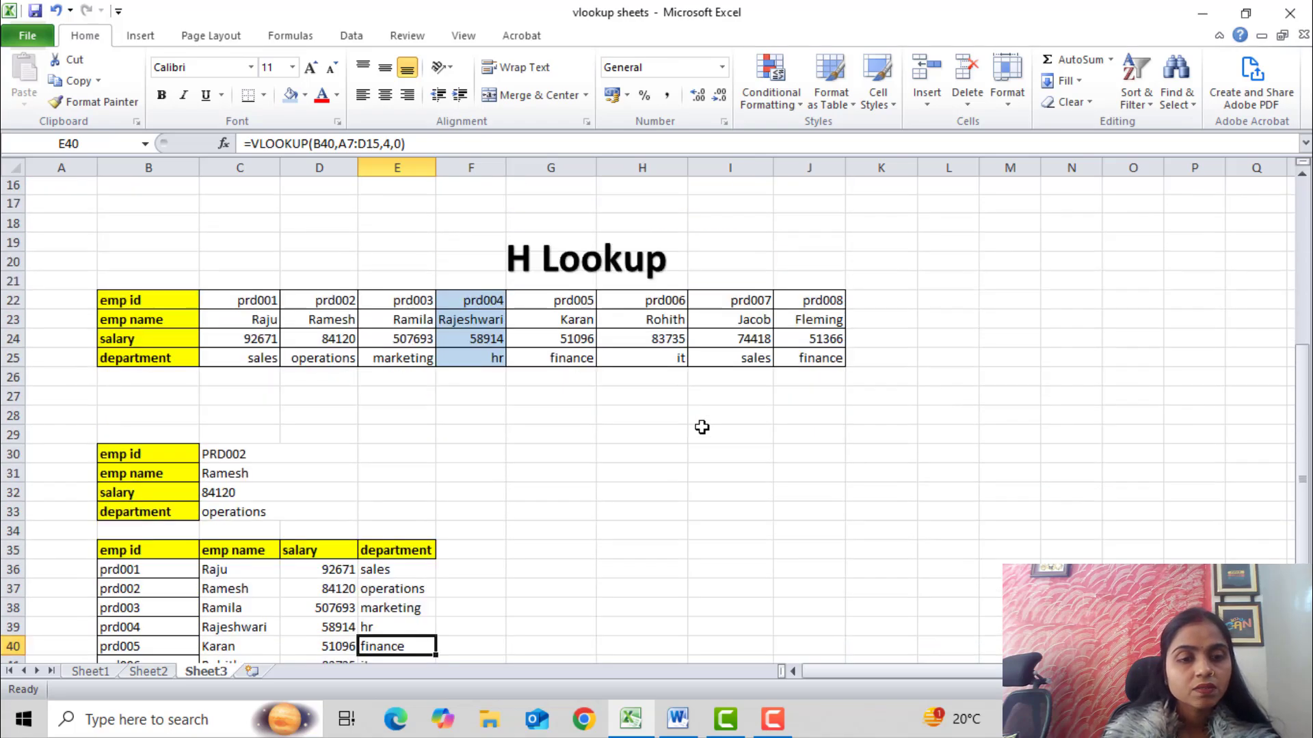
pyautogui.scroll(6, 703, 426)
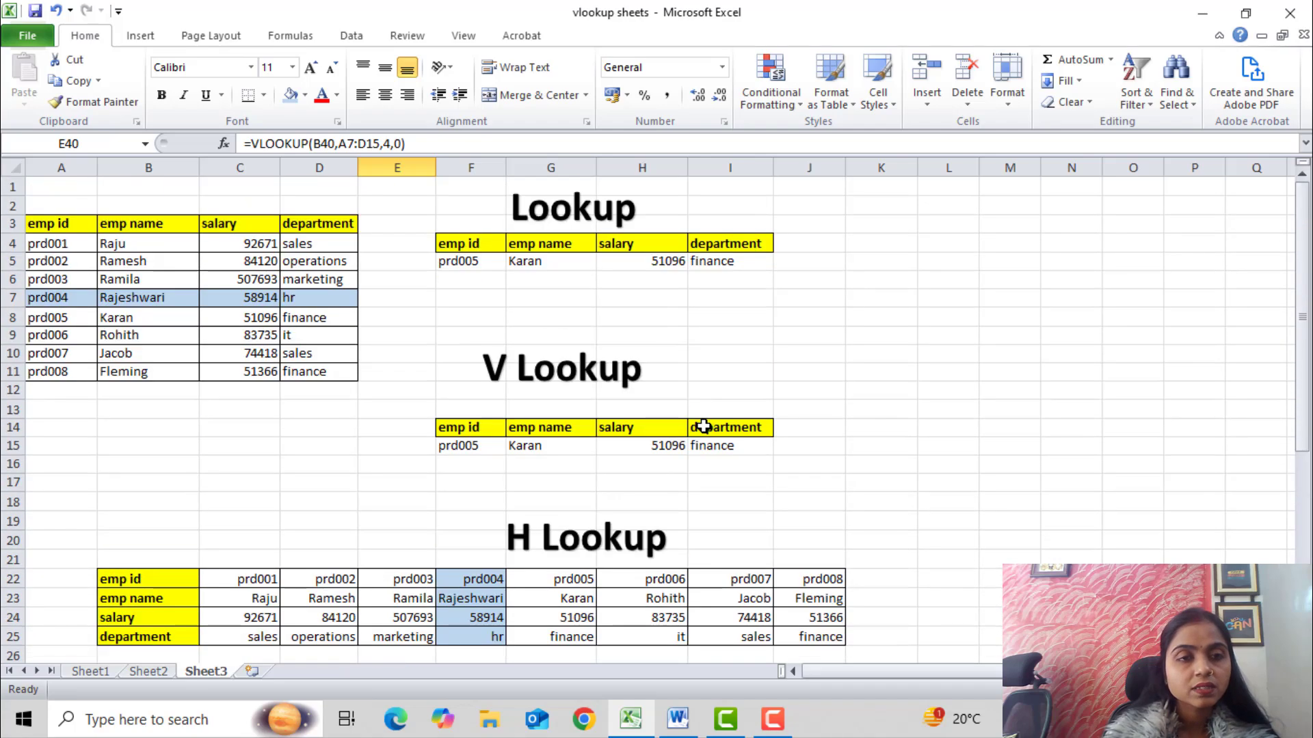
pyautogui.scroll(-7, 704, 349)
# Step: Examine the table ranges used by the department formulas in E38, E37 and E36
pyautogui.press('Up')
pyautogui.press('Up')
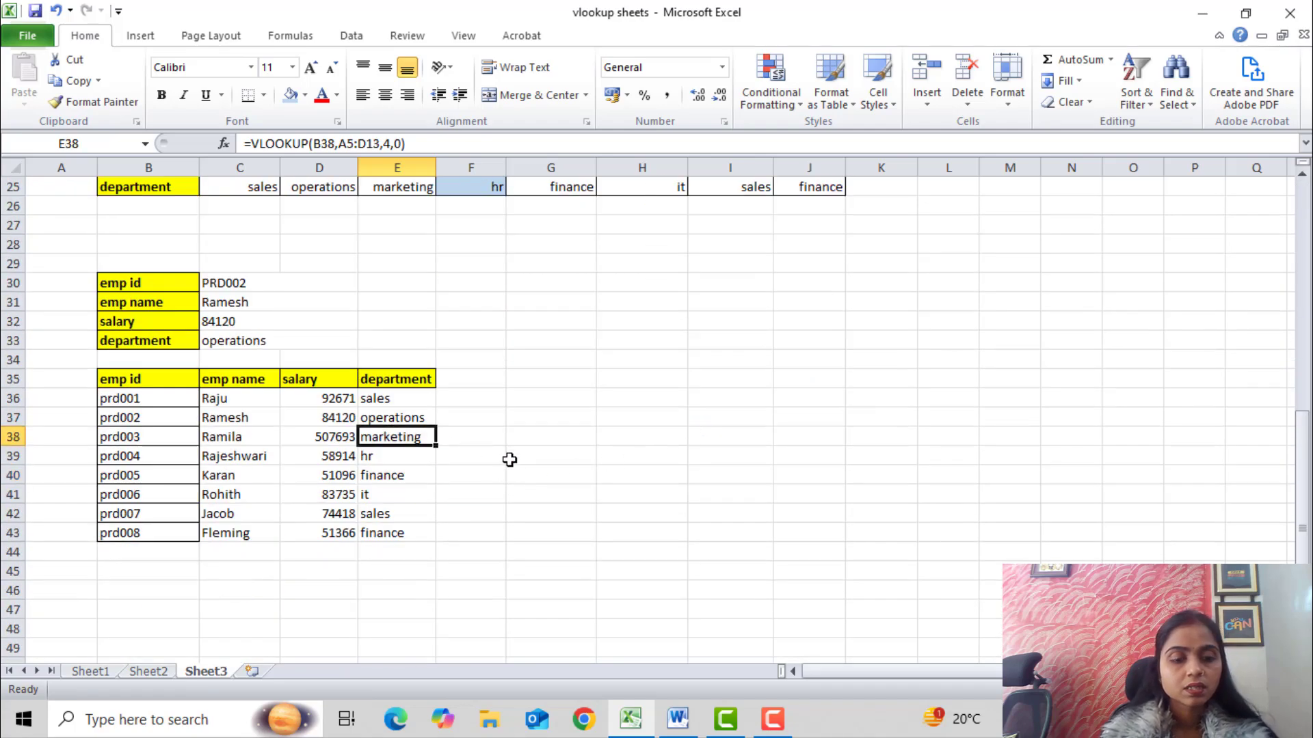
pyautogui.press('F2')
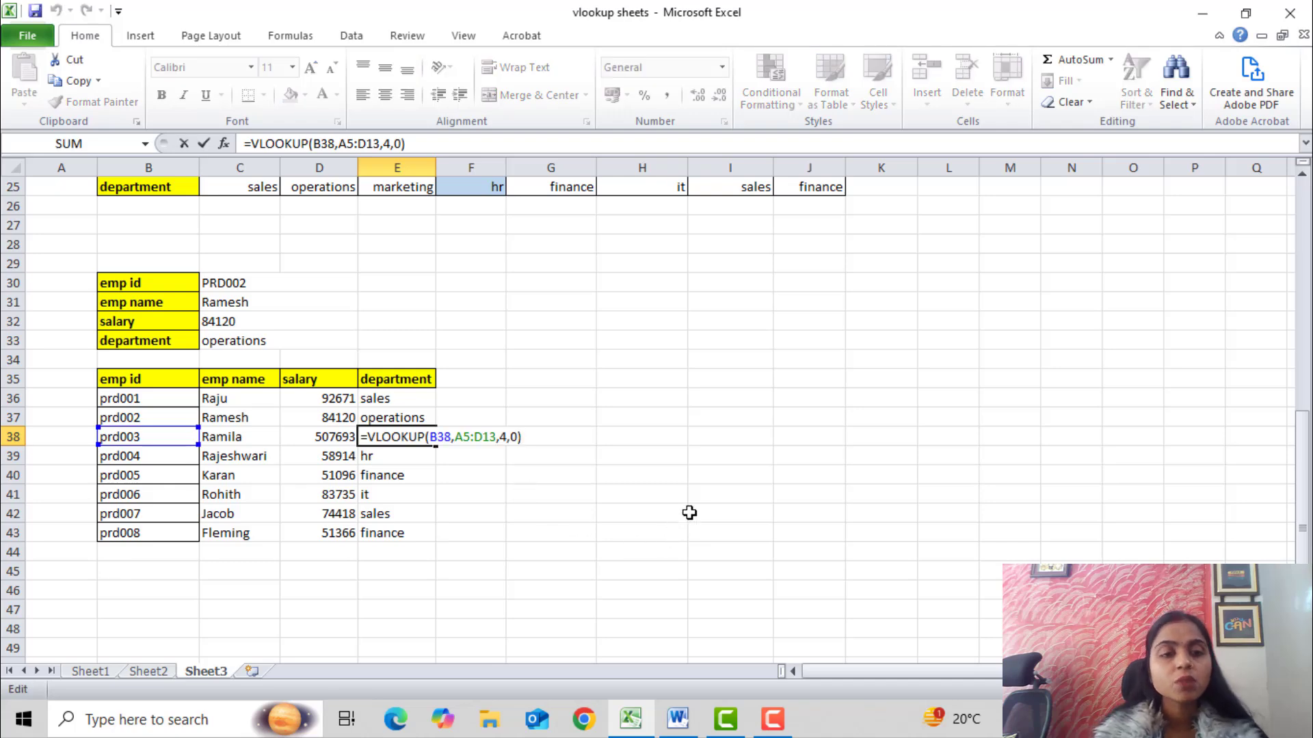
pyautogui.scroll(2, 692, 499)
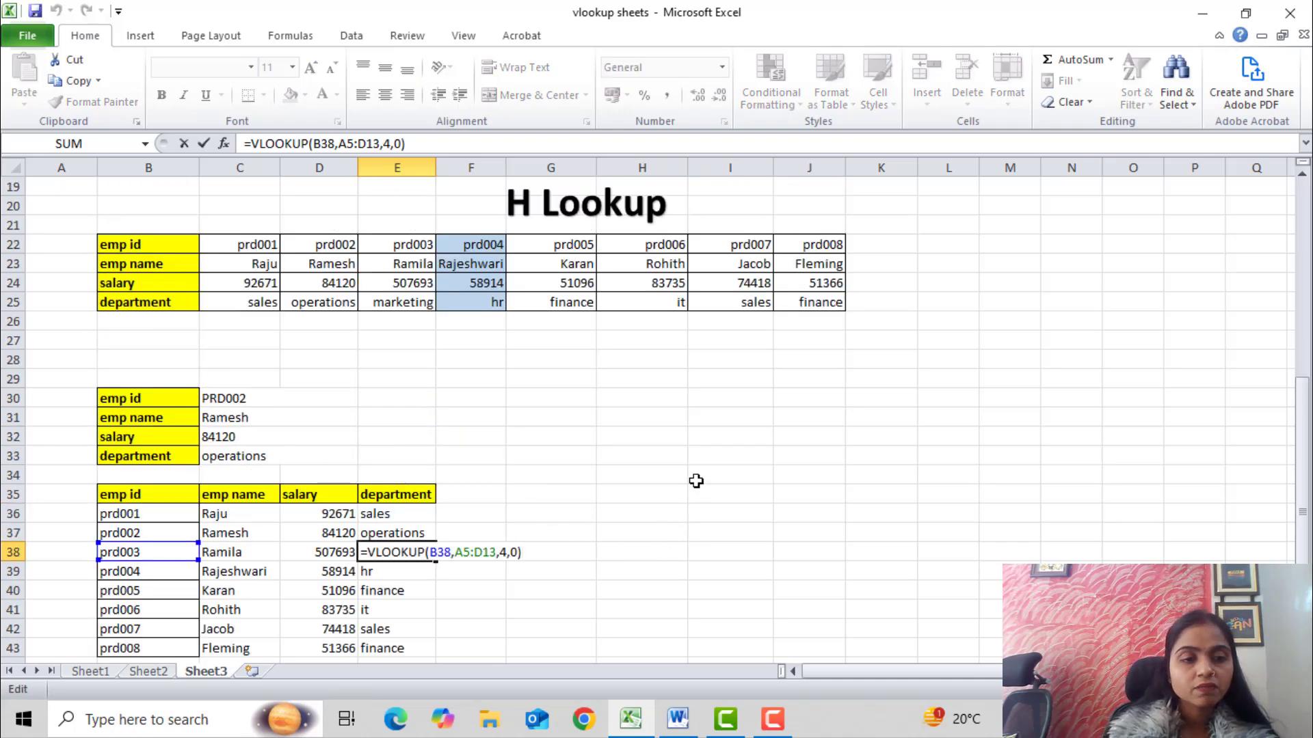
pyautogui.scroll(1, 696, 481)
pyautogui.scroll(-3, 696, 480)
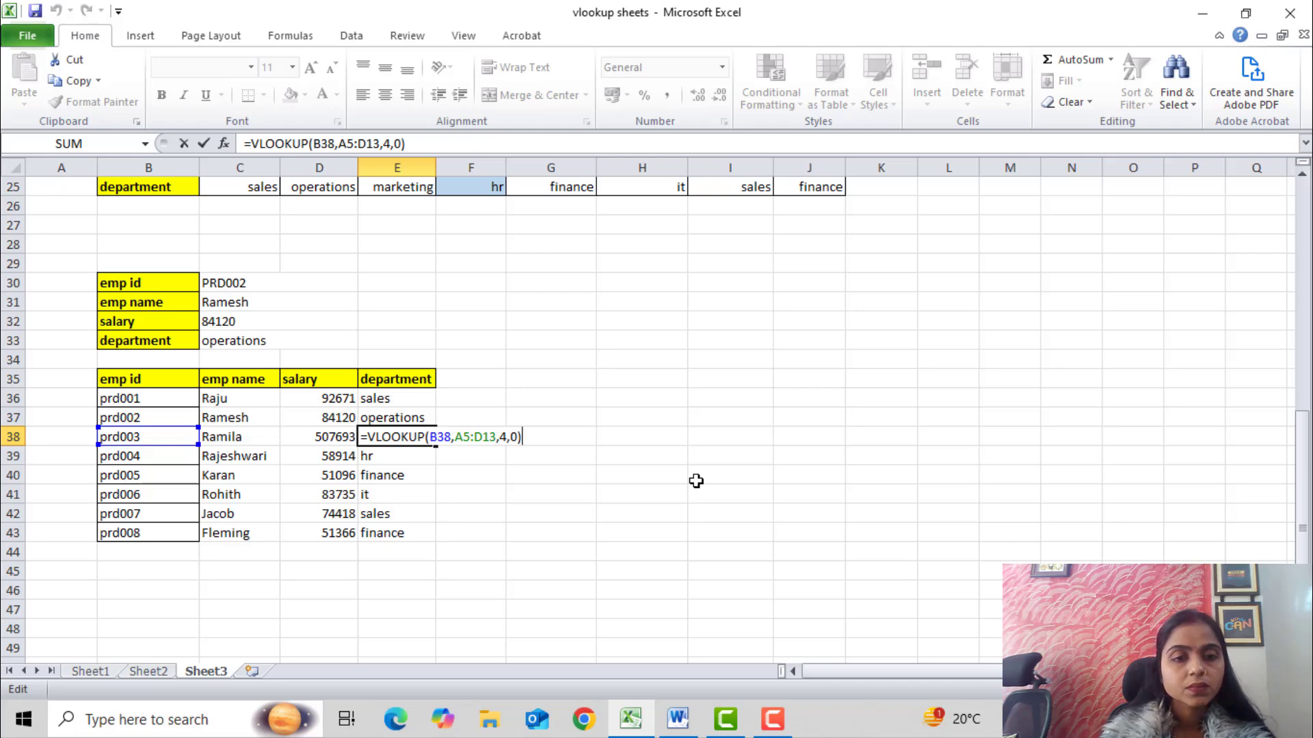
pyautogui.press('Return')
pyautogui.press('Up')
pyautogui.press('Up')
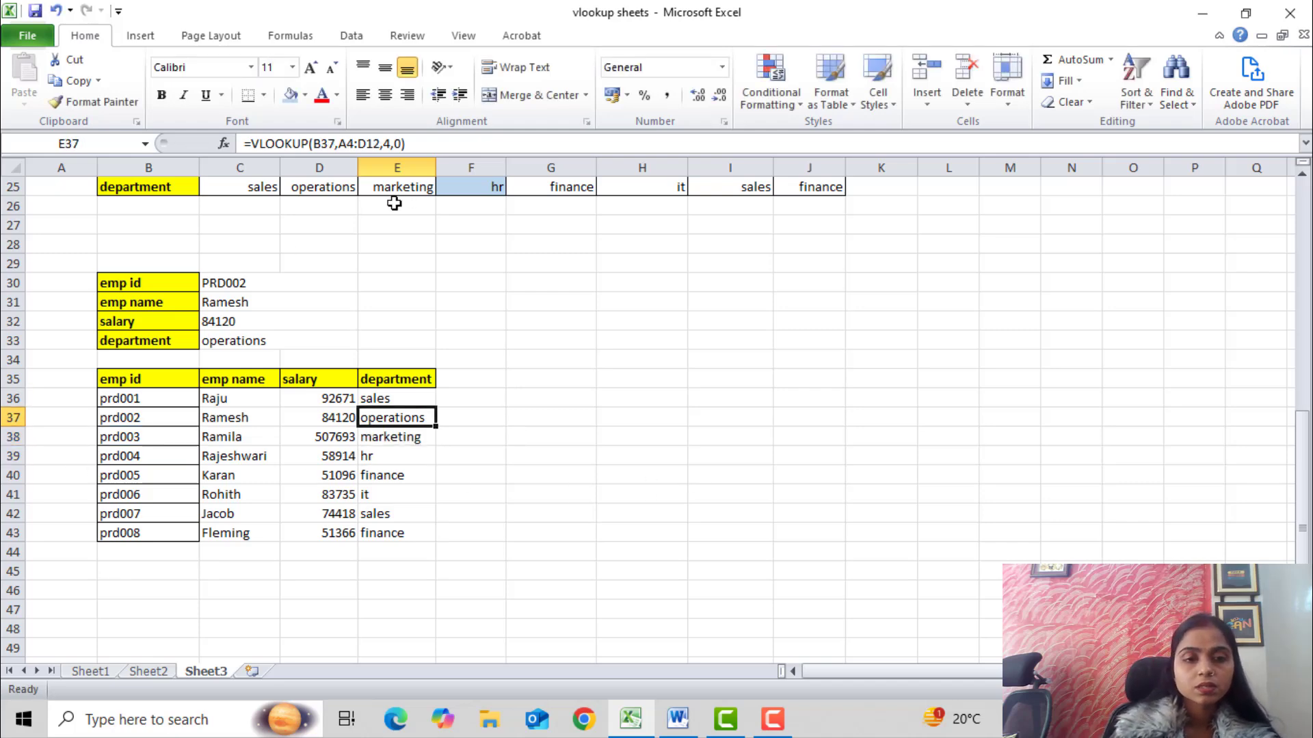
pyautogui.press('Left')
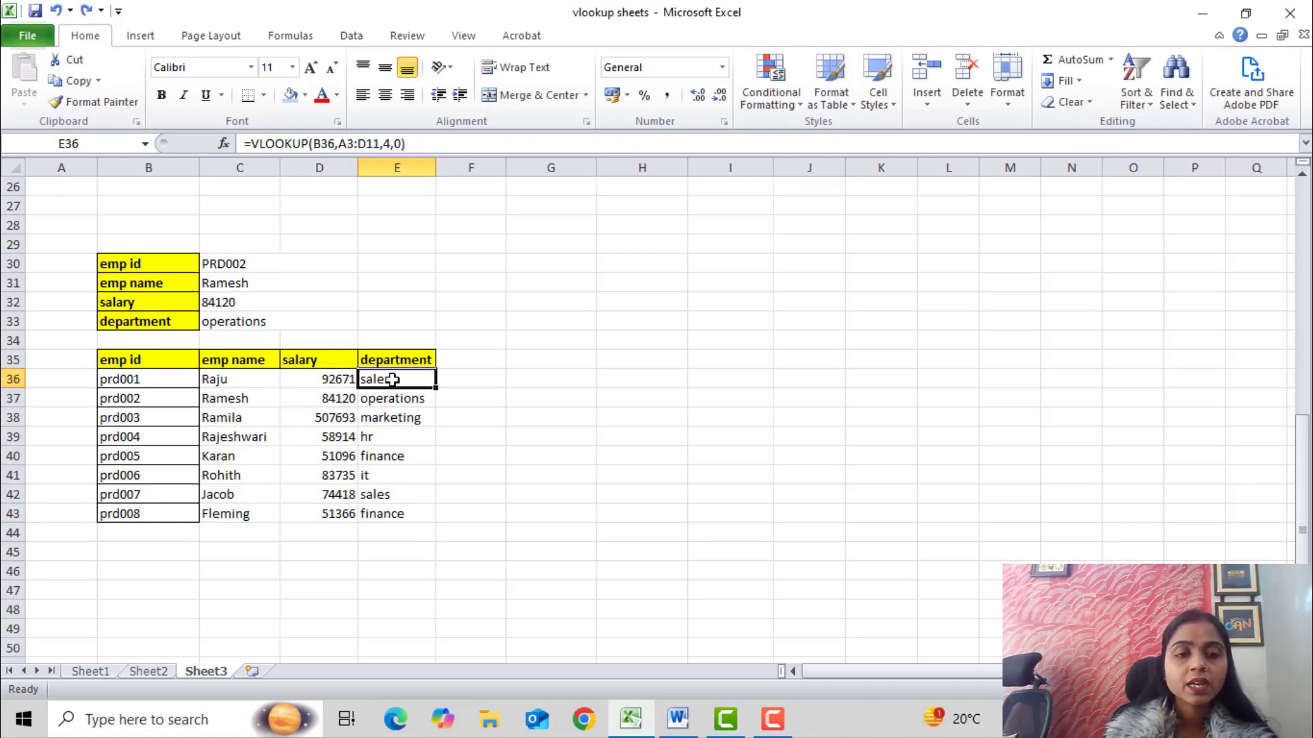
# Step: Review the emp name and salary formulas for prd001 in C36 and D36
pyautogui.click(265, 392)
pyautogui.click(268, 364)
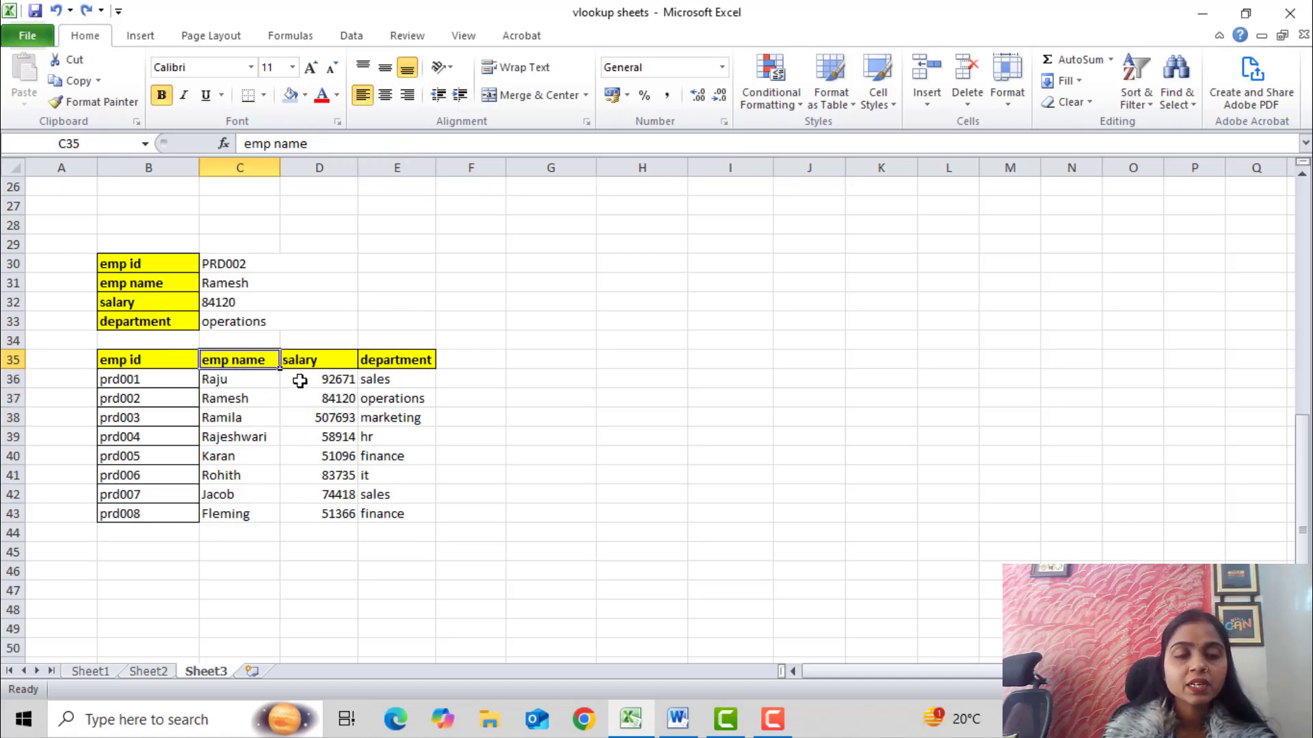
pyautogui.click(334, 383)
pyautogui.click(264, 383)
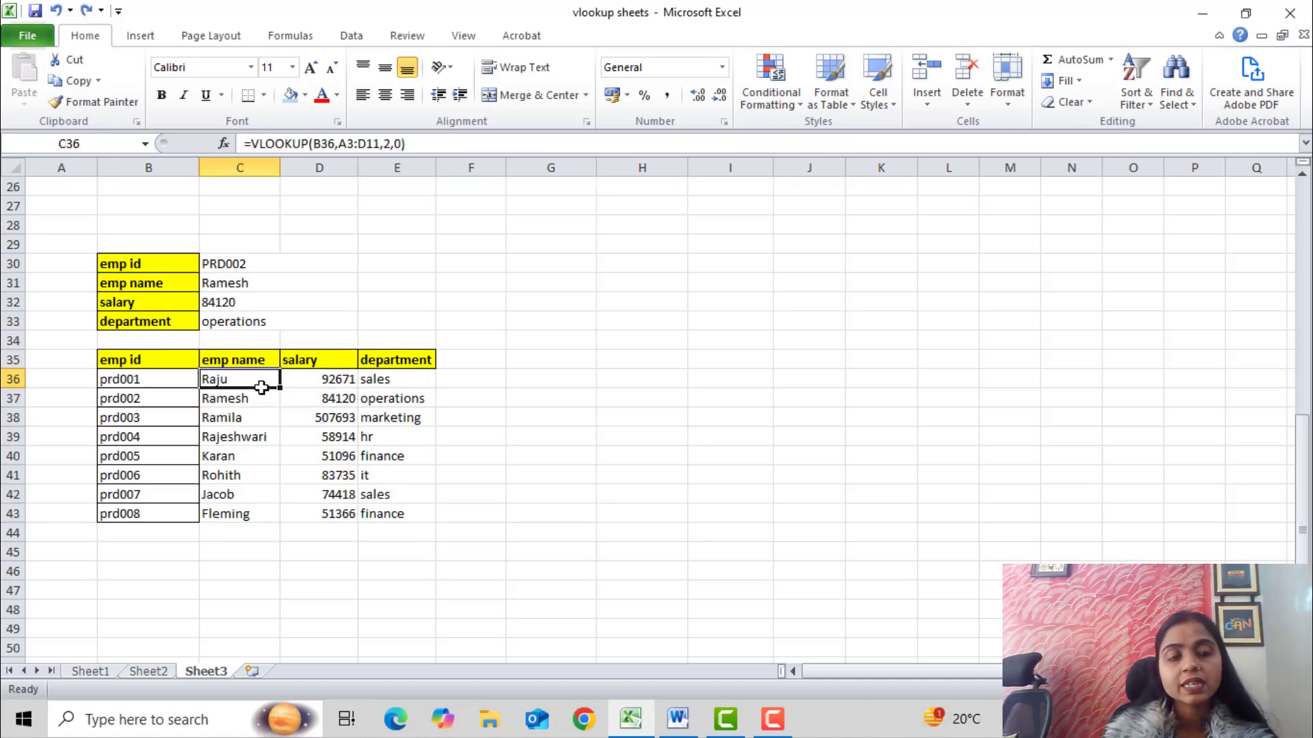
pyautogui.click(302, 381)
pyautogui.click(266, 385)
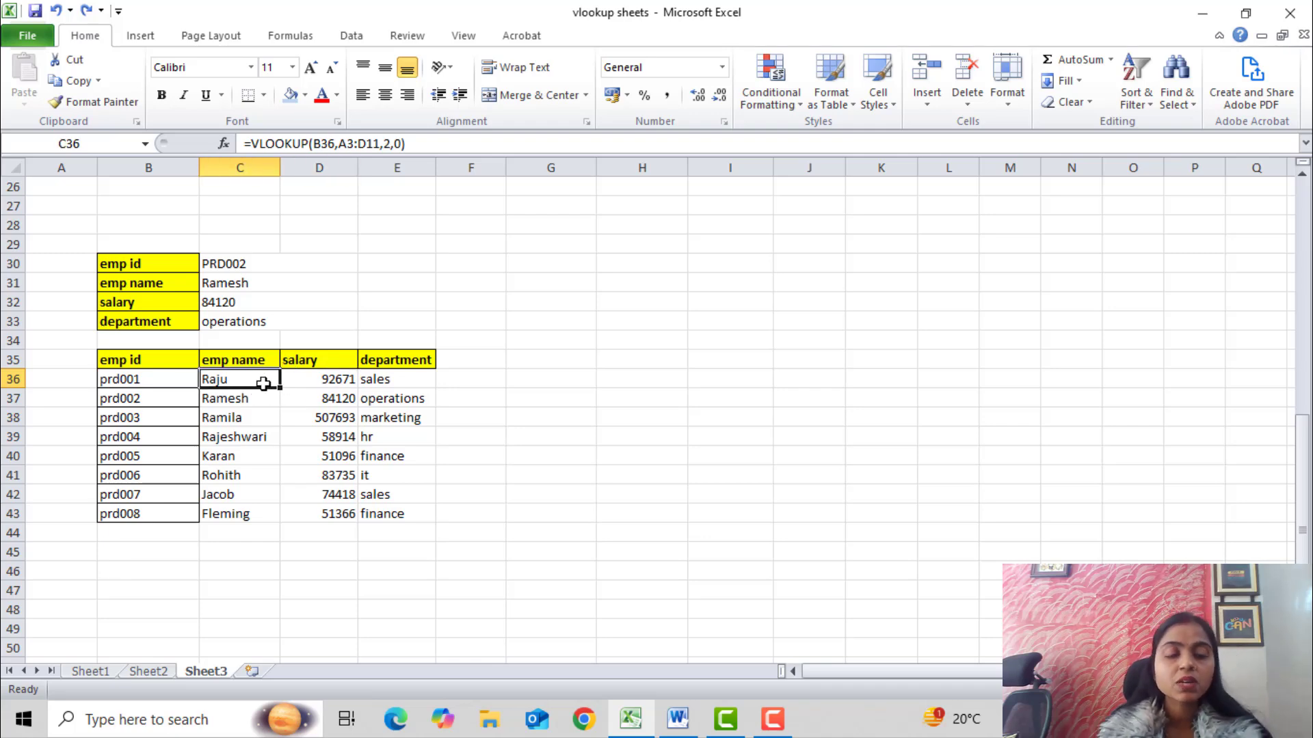
pyautogui.press('XF86AudioRaiseVolume')
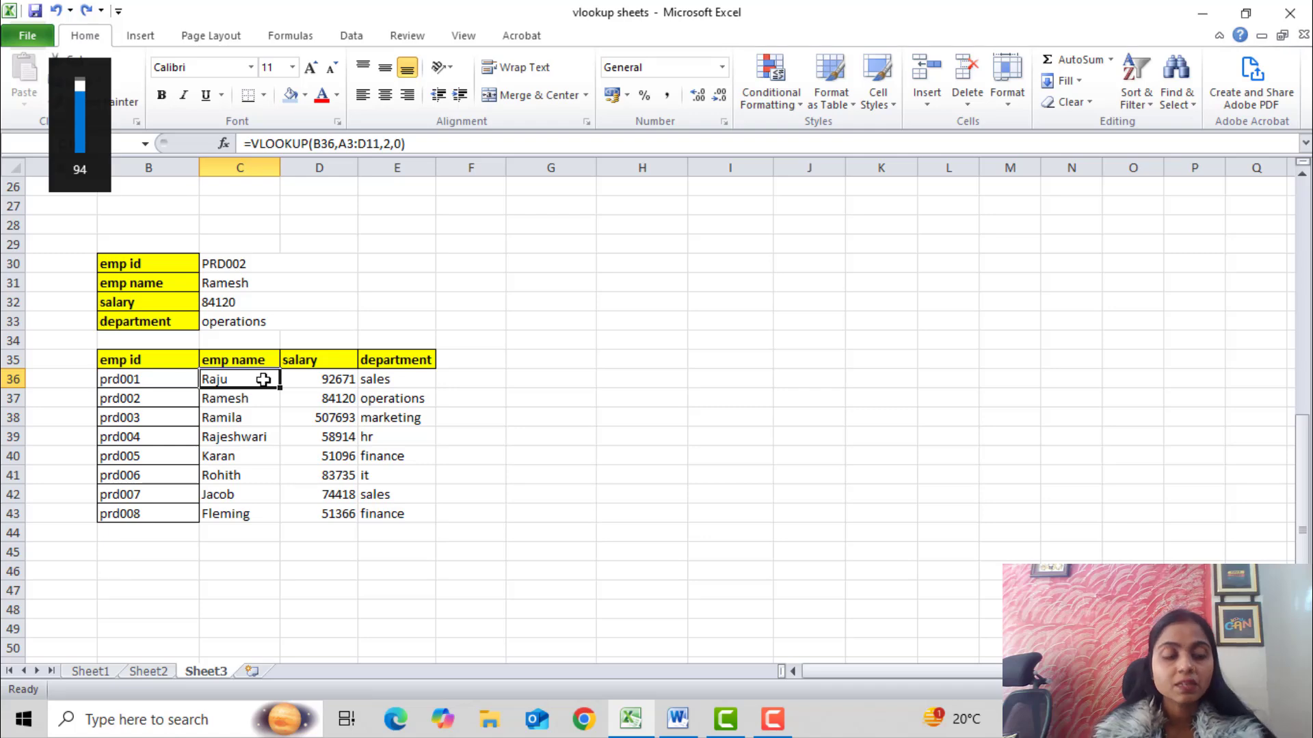
# Step: Make the table array in the C36 formula absolute, so it reads =VLOOKUP(B36,$A$3:$D$11,2,0)
pyautogui.doubleClick(263, 379)
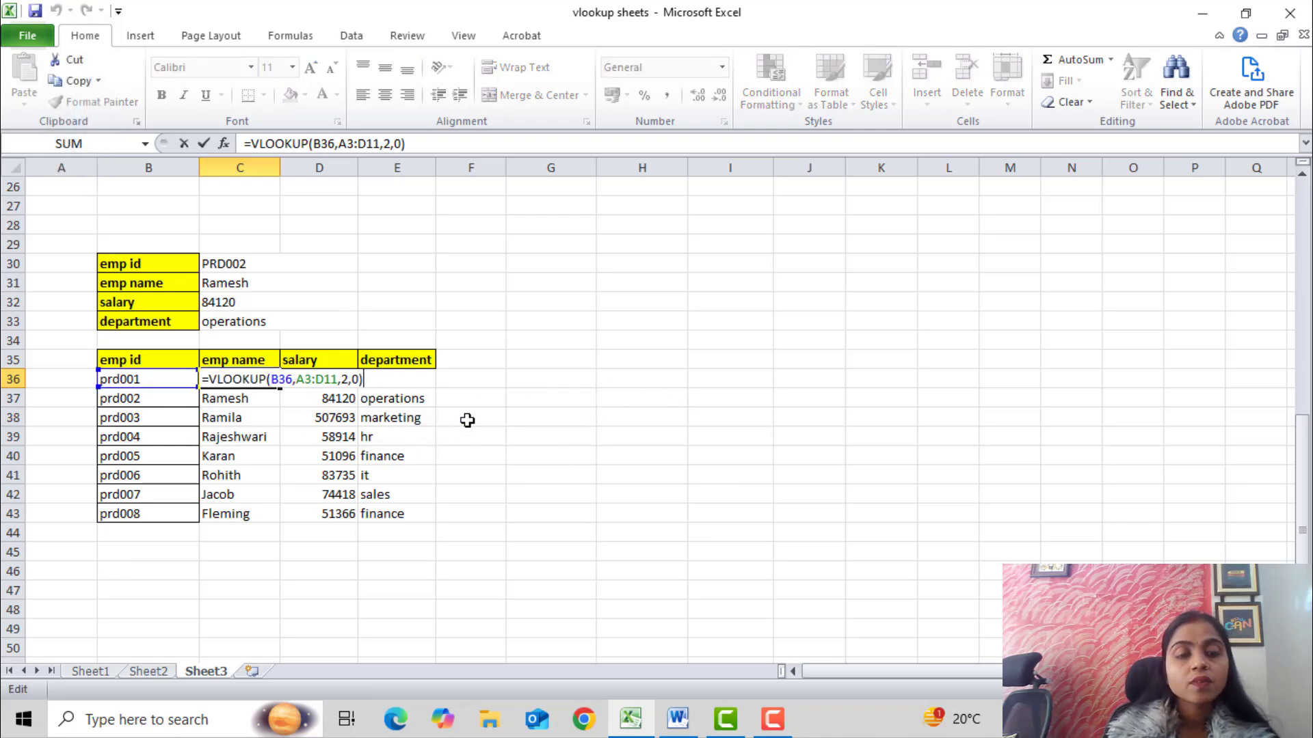
pyautogui.press('Left')
pyautogui.press('Left')
pyautogui.press('Left')
pyautogui.press('Left')
pyautogui.press('Left')
pyautogui.press('Left')
pyautogui.press('Left')
pyautogui.press('Left')
pyautogui.press('Left')
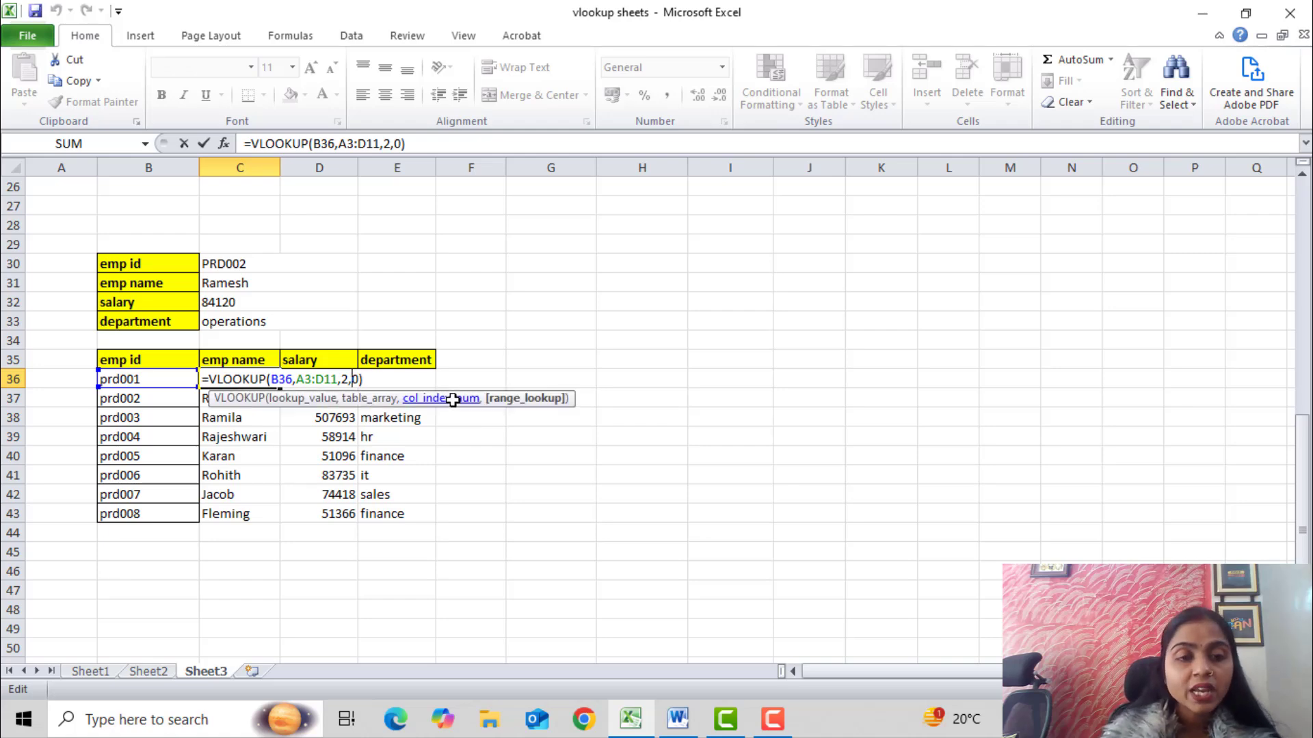
pyautogui.press('Left')
pyautogui.press('Left')
pyautogui.press('Left')
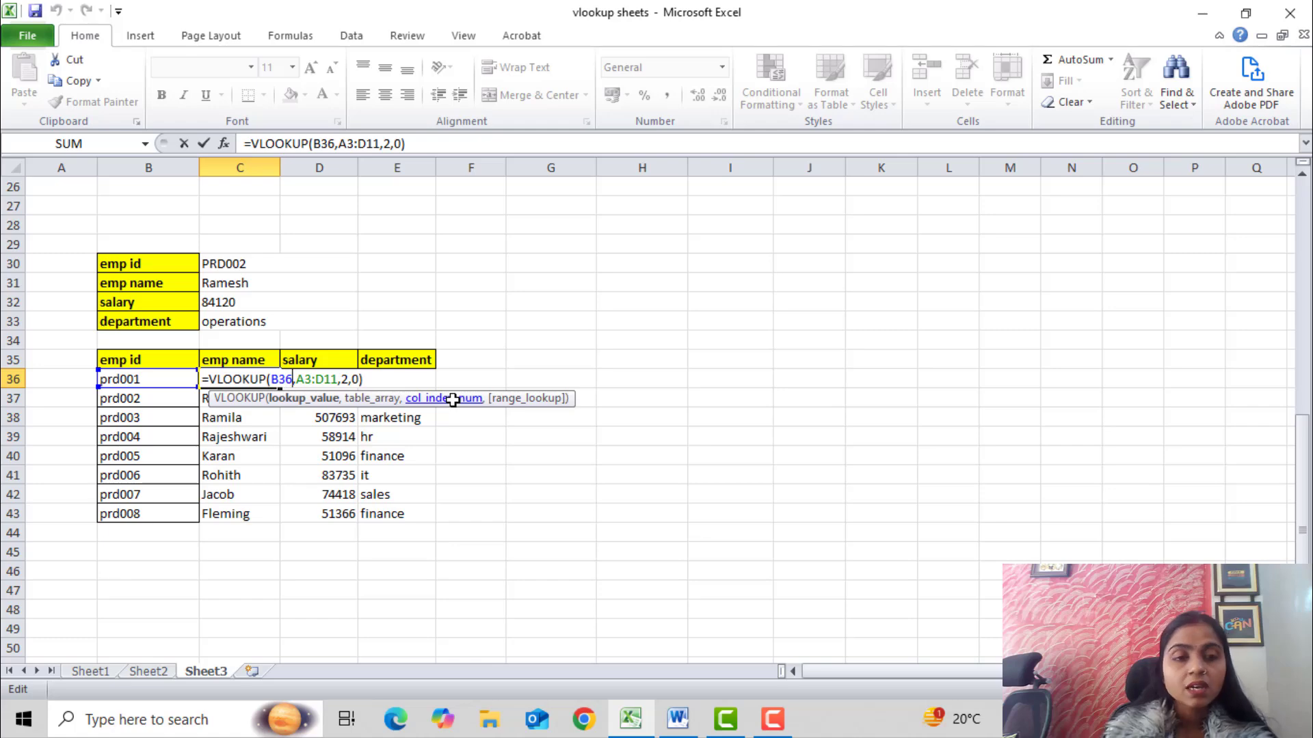
pyautogui.press('Right')
pyautogui.press('Right')
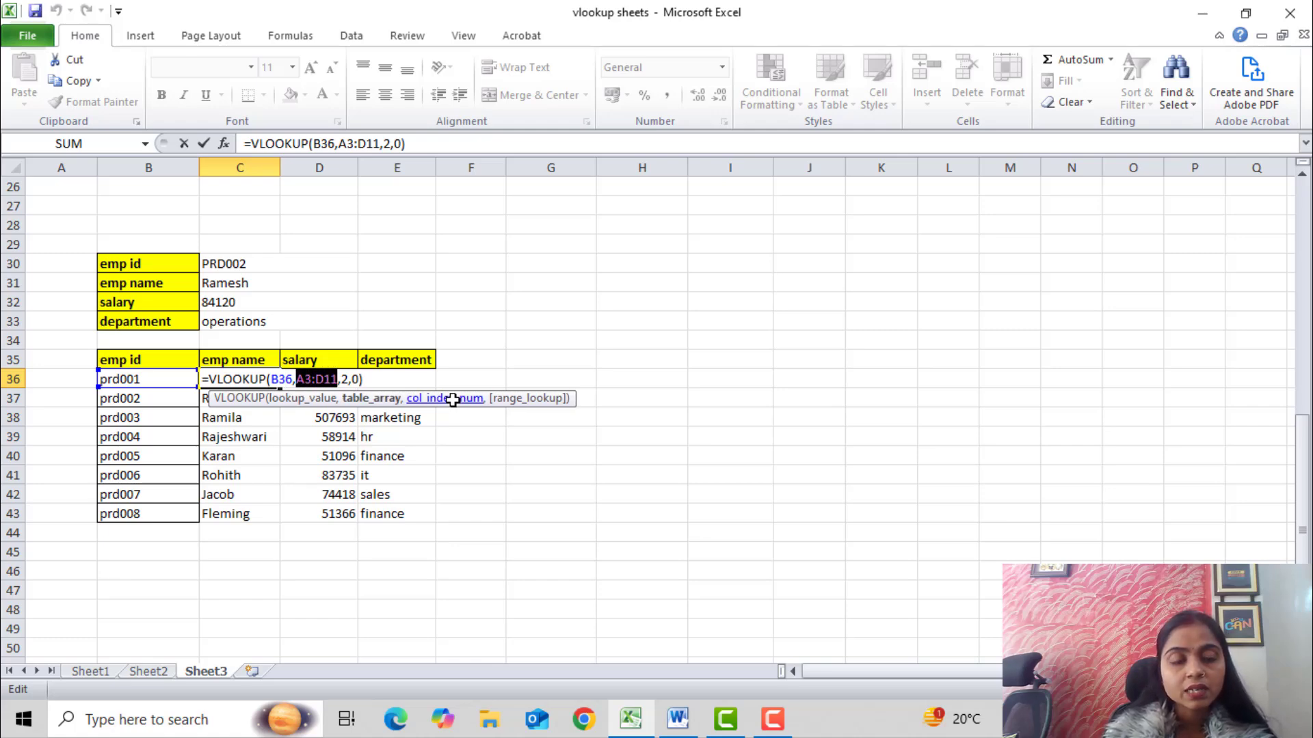
pyautogui.press('F4')
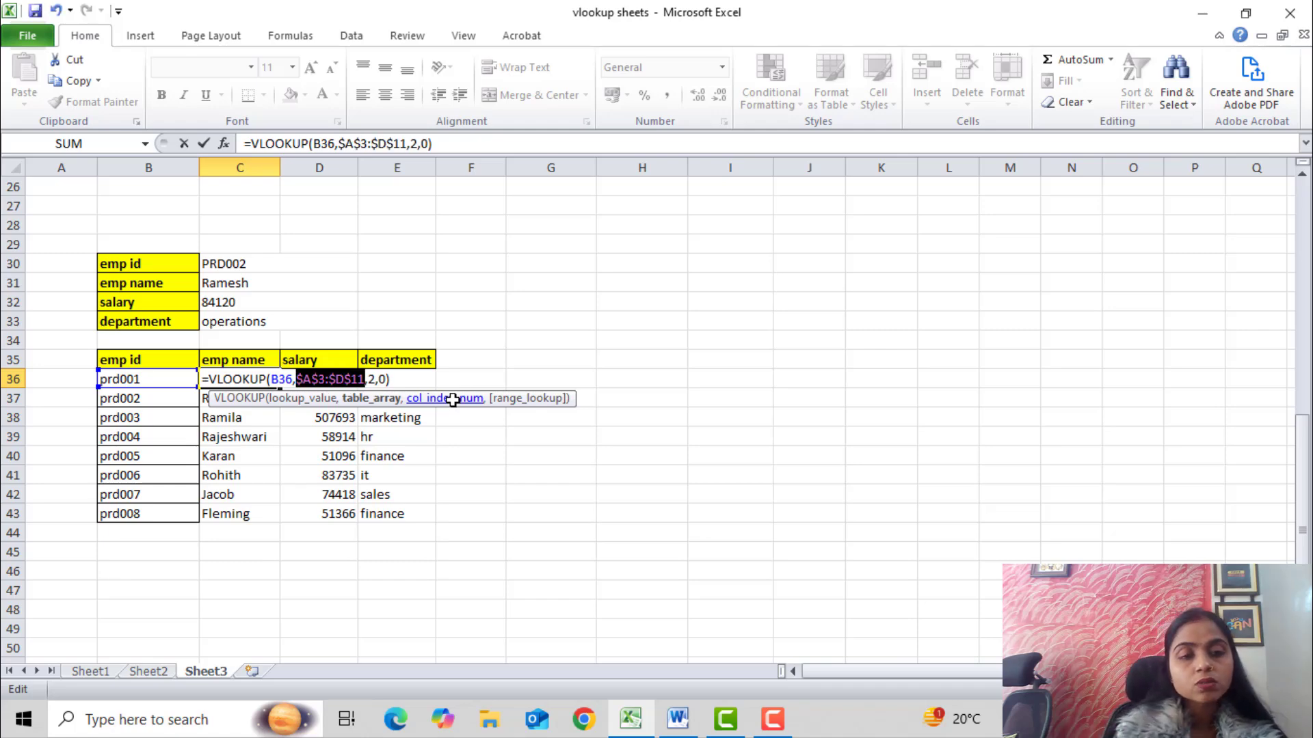
pyautogui.press('Return')
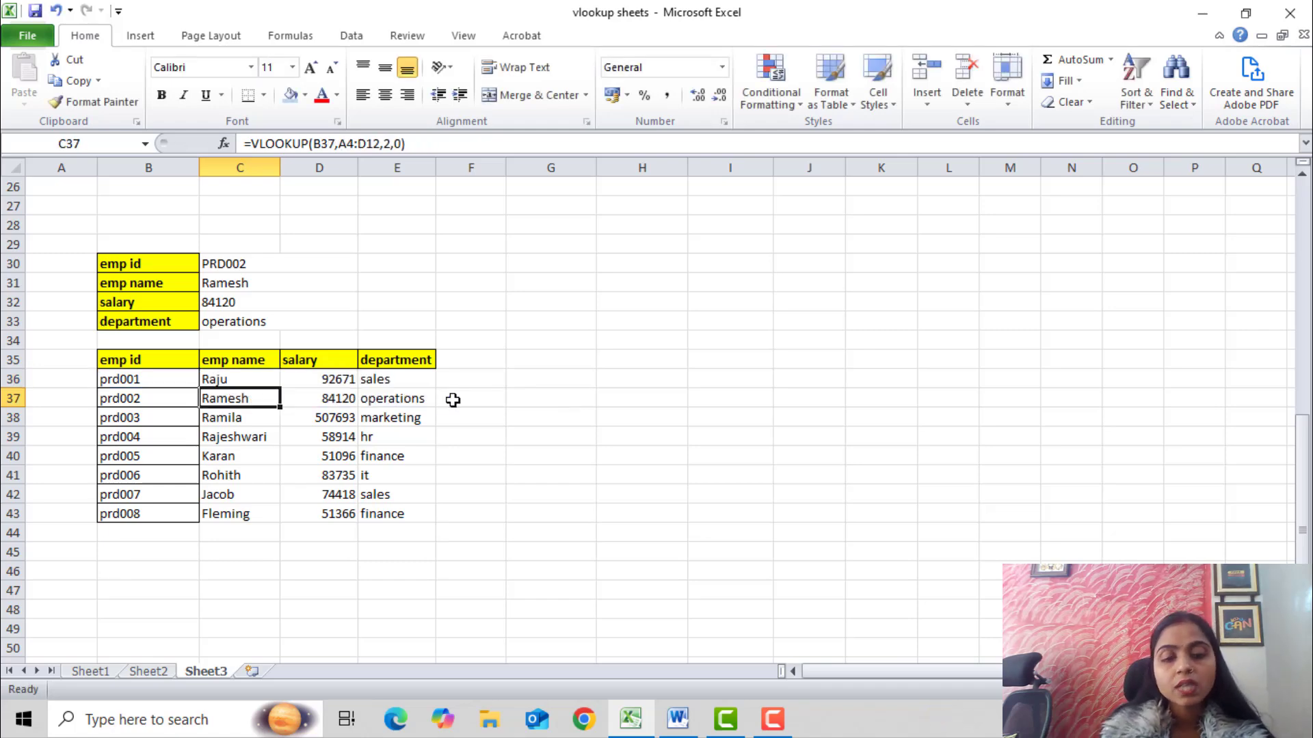
pyautogui.press('Up')
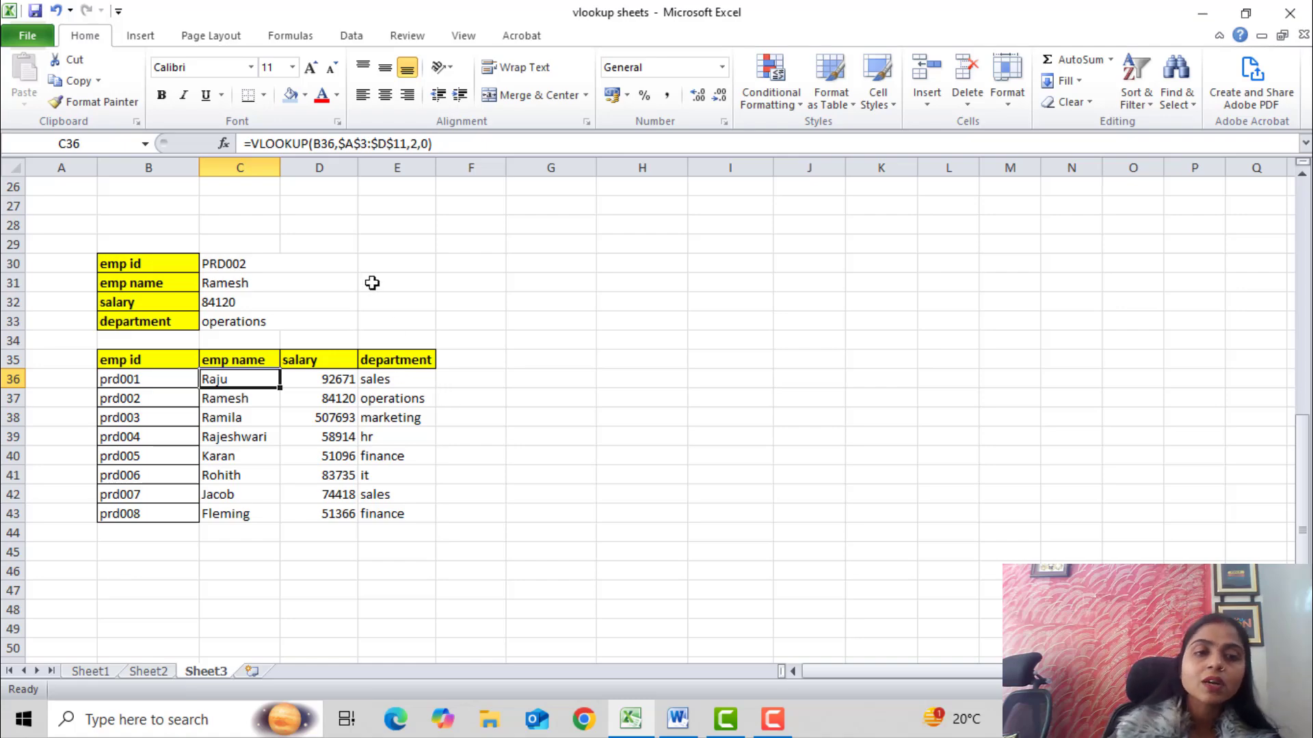
# Step: Review the lookup tables on the sheet, then switch to the "lookup function explaination" Word document and maximize its window
pyautogui.scroll(2, 404, 339)
pyautogui.scroll(-3, 399, 342)
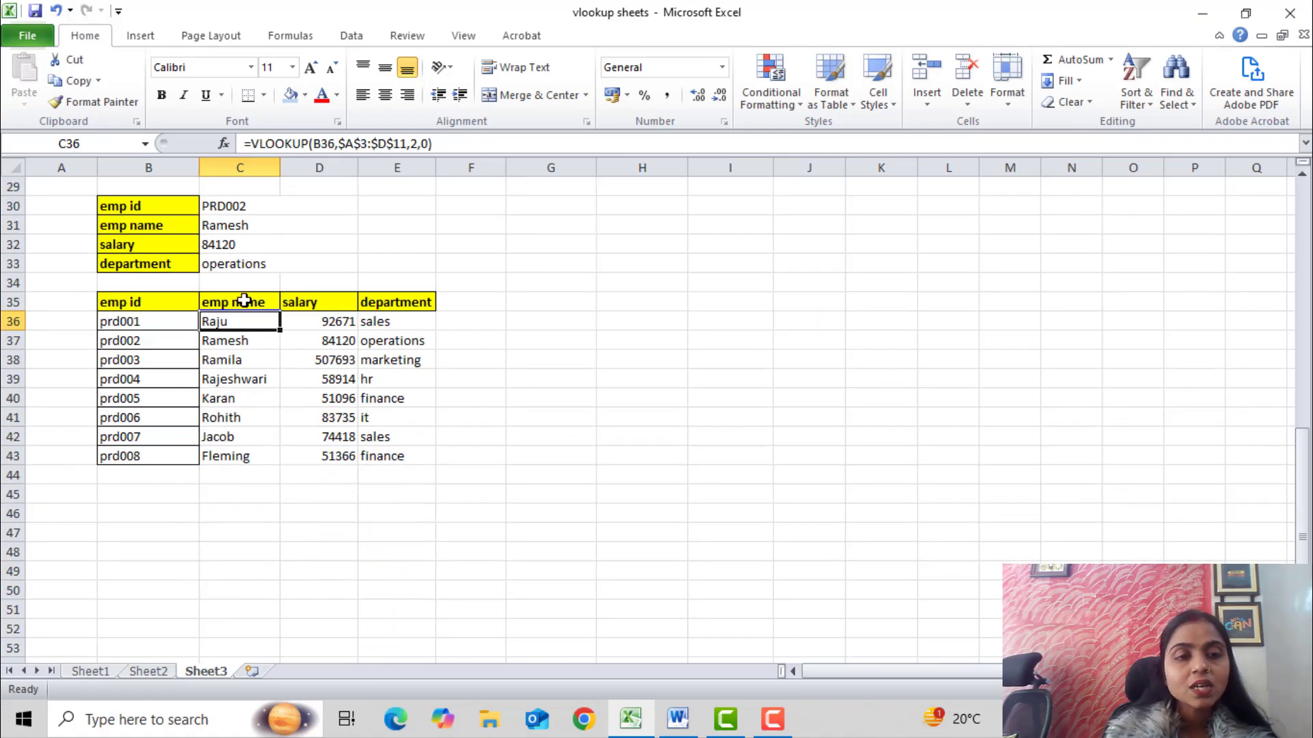
pyautogui.scroll(9, 246, 300)
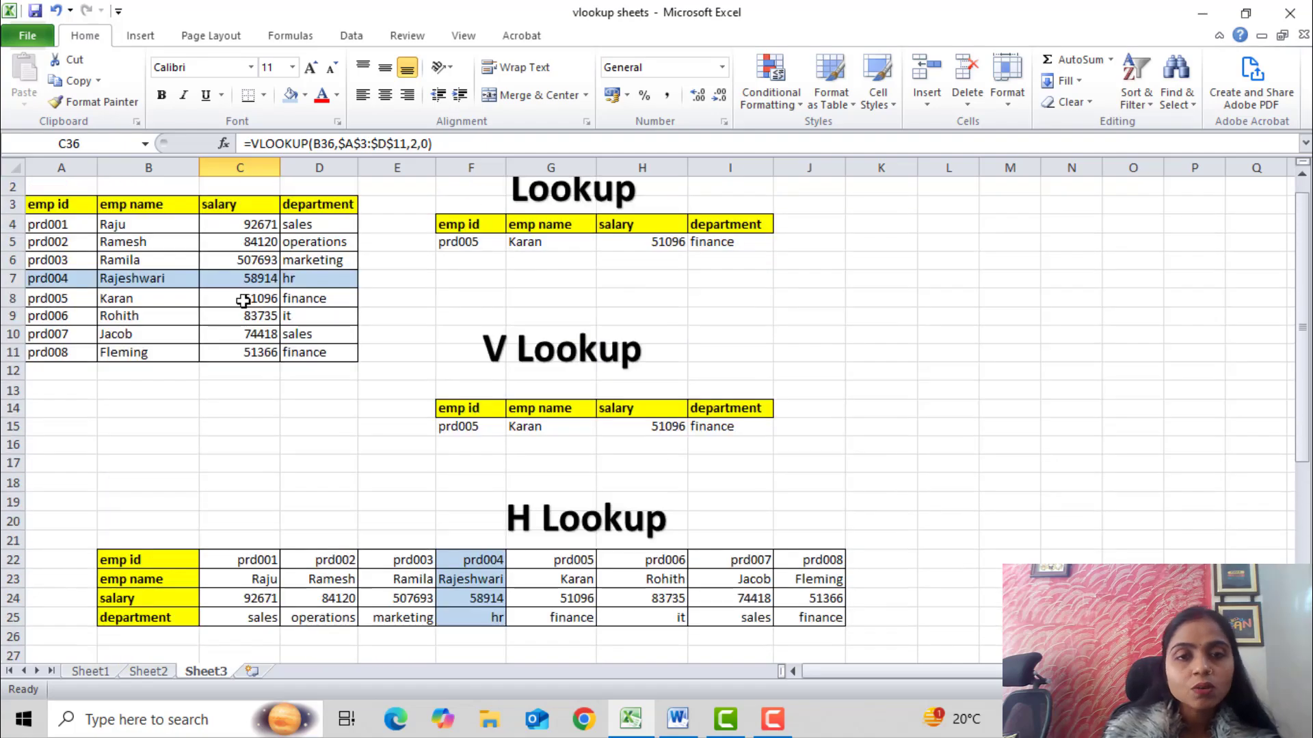
pyautogui.scroll(1, 243, 301)
pyautogui.click(676, 718)
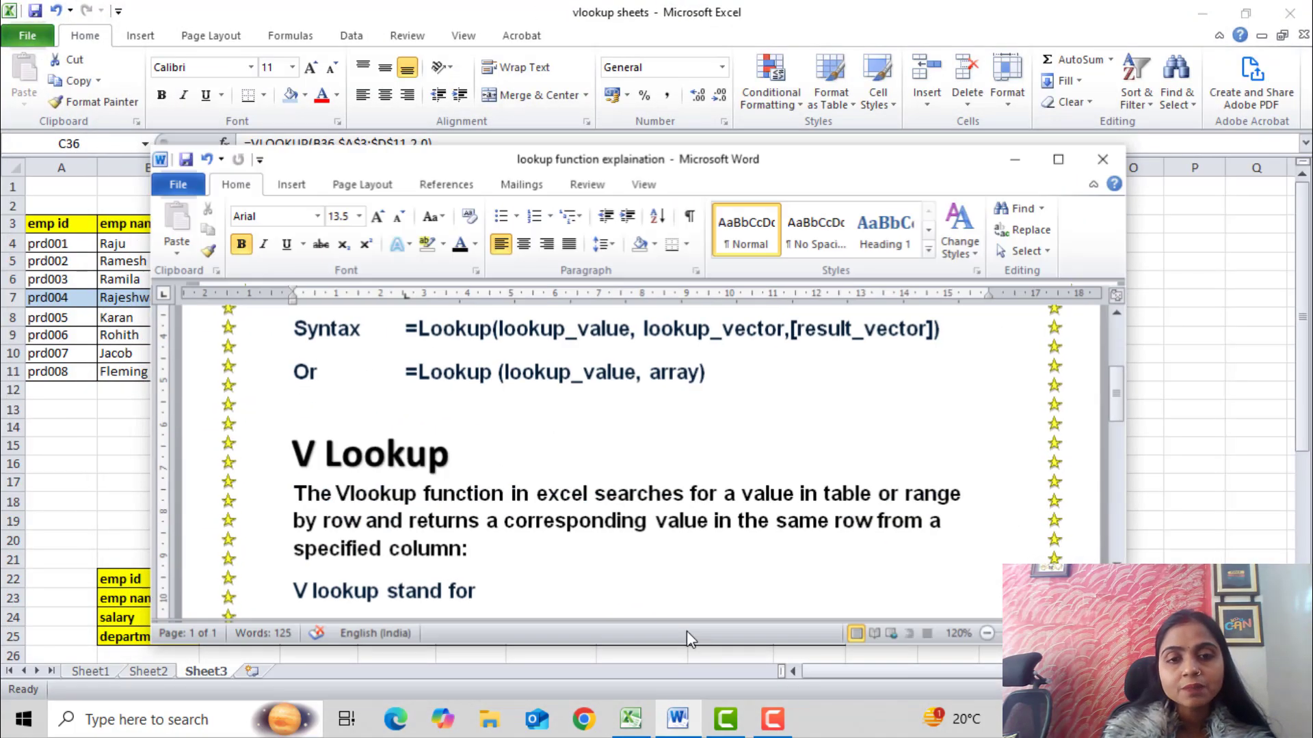
pyautogui.click(1057, 159)
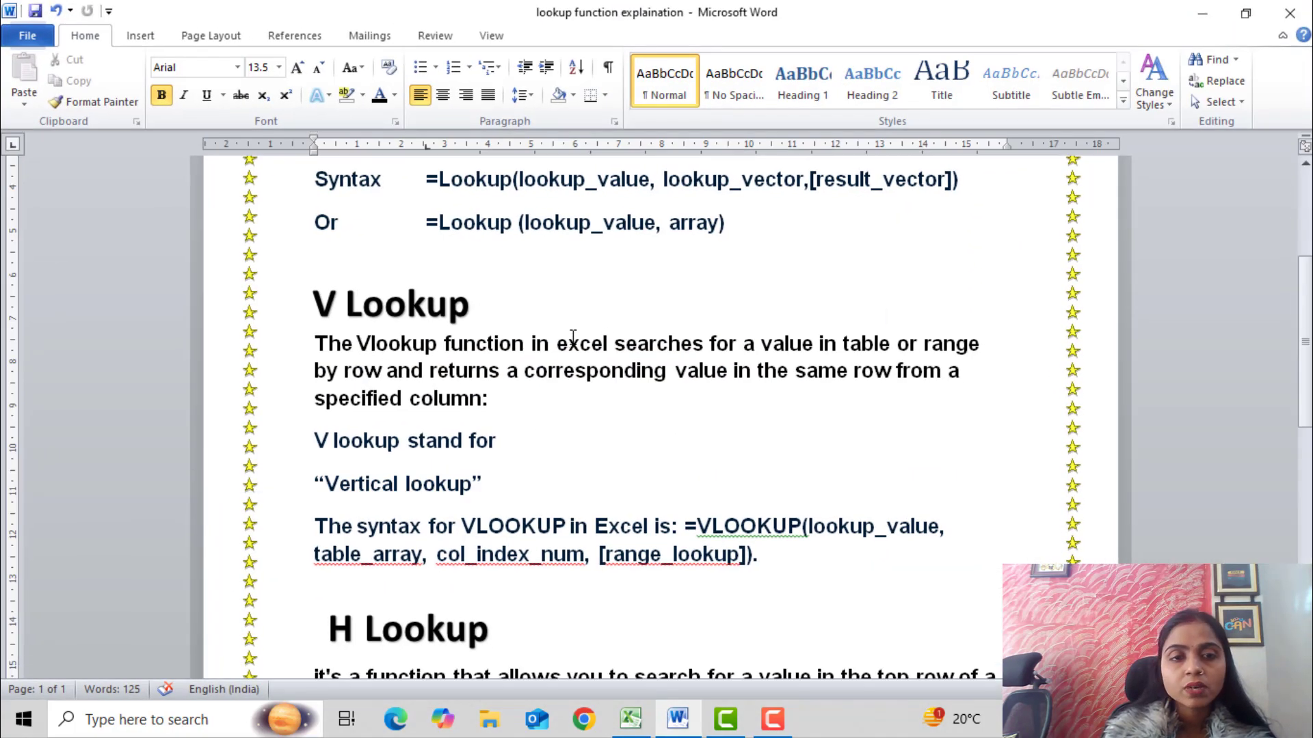
# Step: Review the Lookup, V Lookup and H Lookup descriptions and syntax throughout the document, ending back at its title
pyautogui.scroll(5, 573, 337)
pyautogui.scroll(-1, 573, 337)
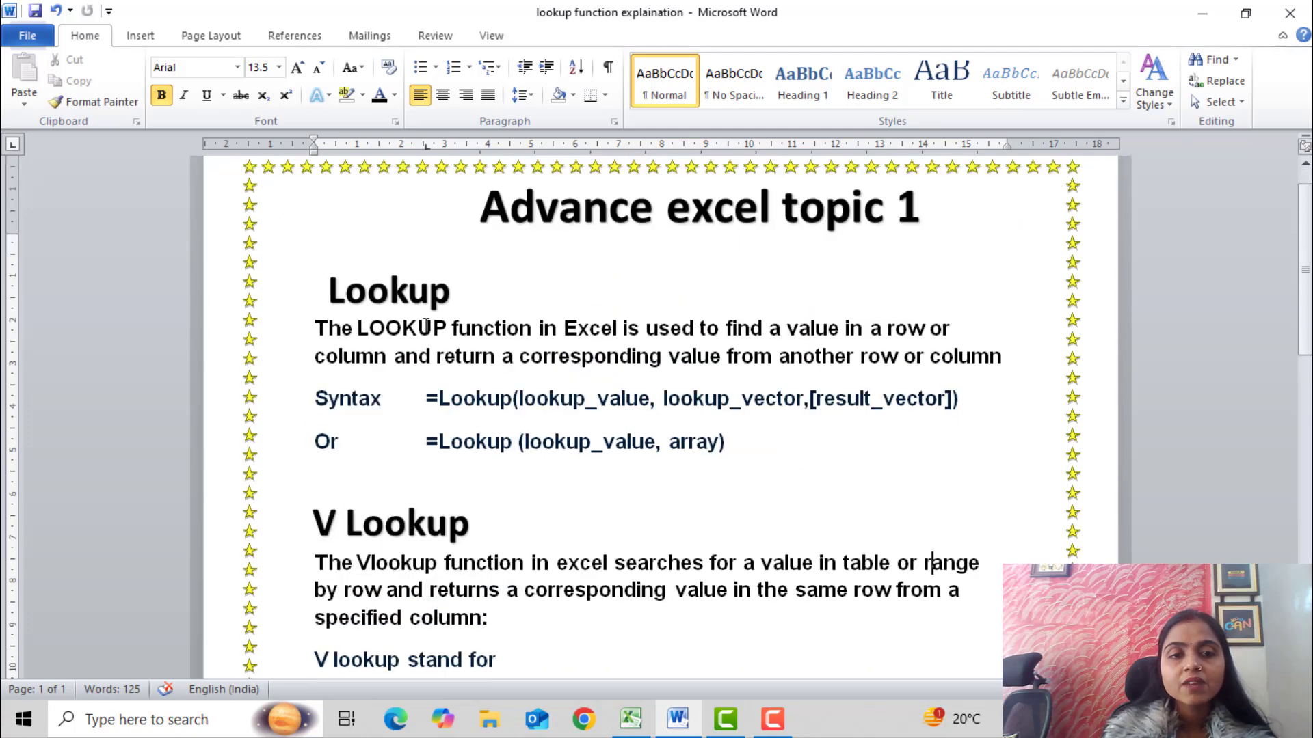
pyautogui.scroll(-3, 625, 318)
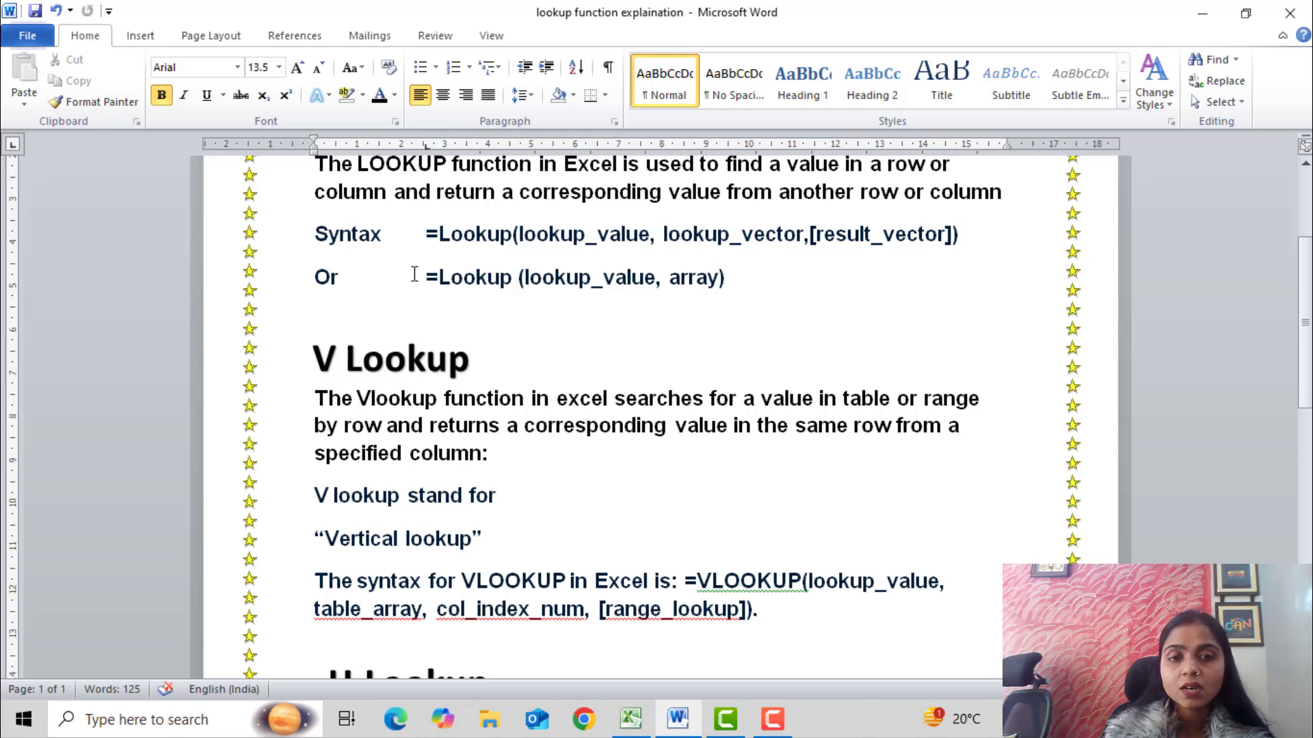
pyautogui.scroll(-3, 732, 286)
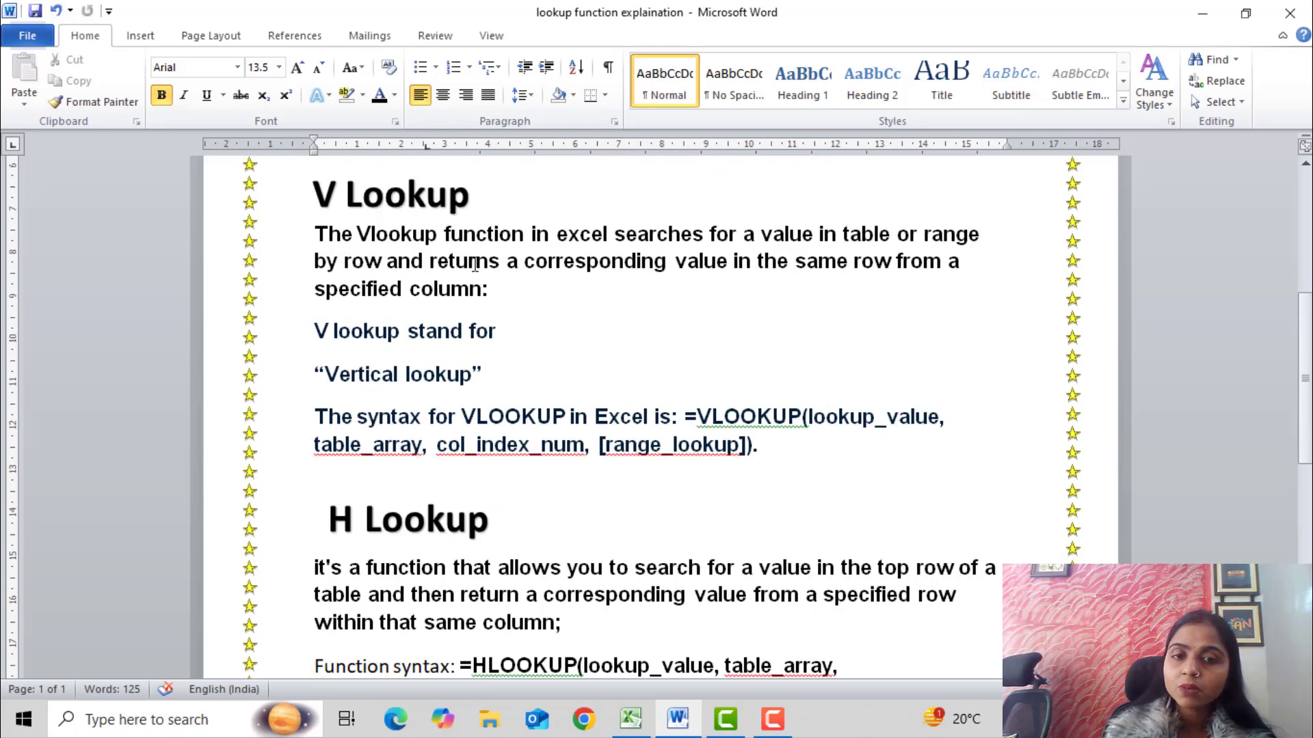
pyautogui.scroll(-4, 651, 294)
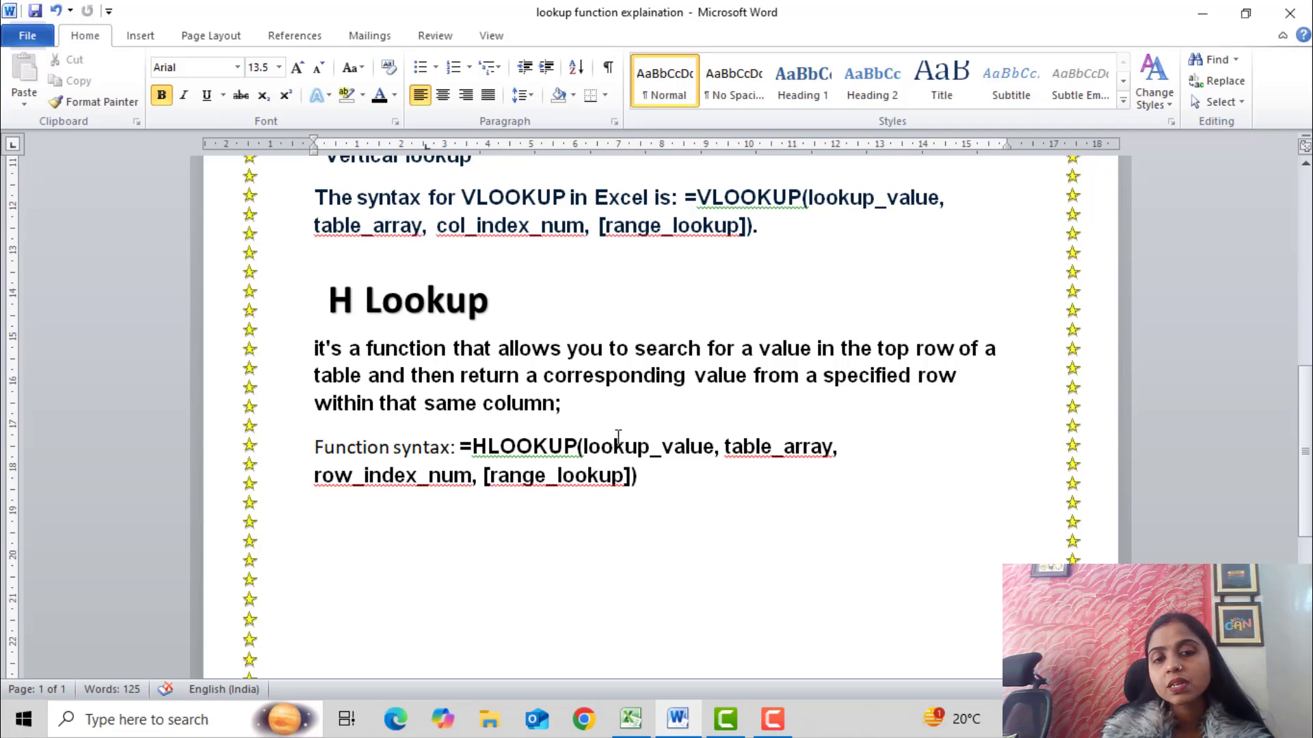
pyautogui.scroll(4, 617, 436)
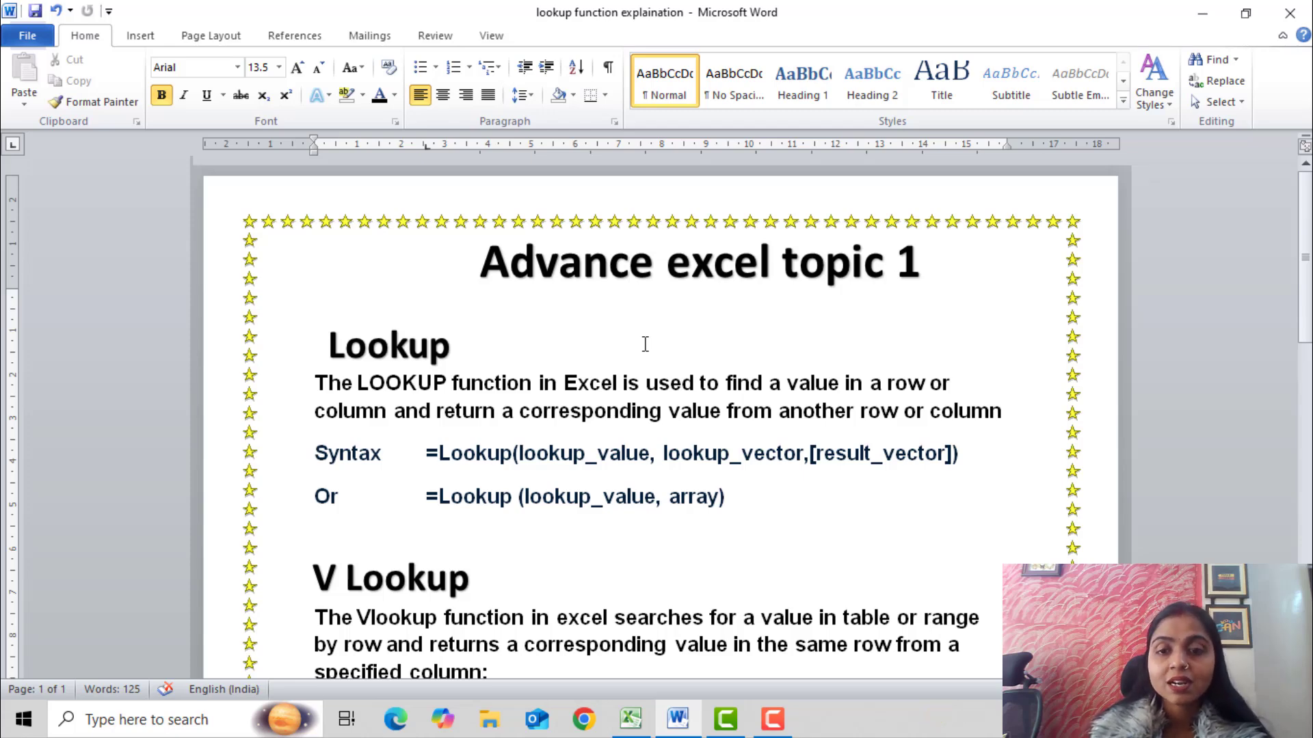
# Step: Switch back to the "vlookup sheets" Excel workbook and select cell B4 in the employee table
pyautogui.hotkey('alt', 'Tab')
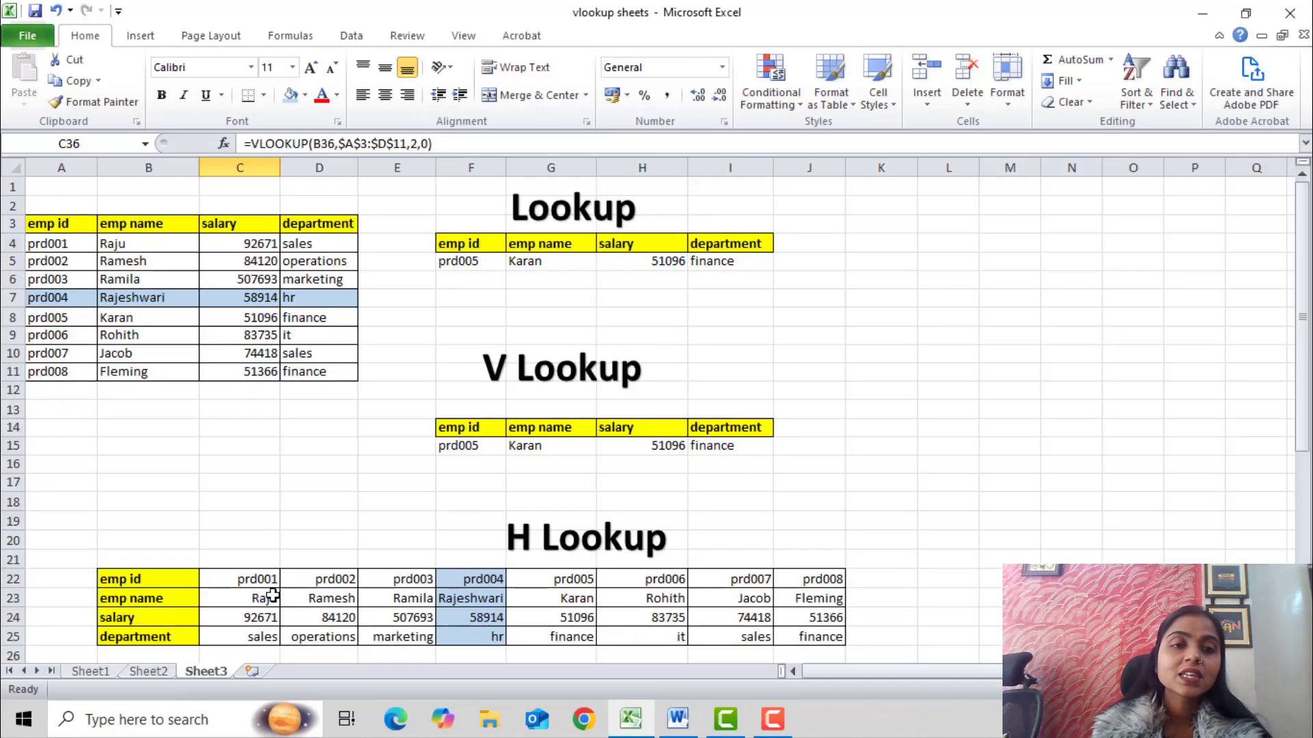
pyautogui.click(155, 241)
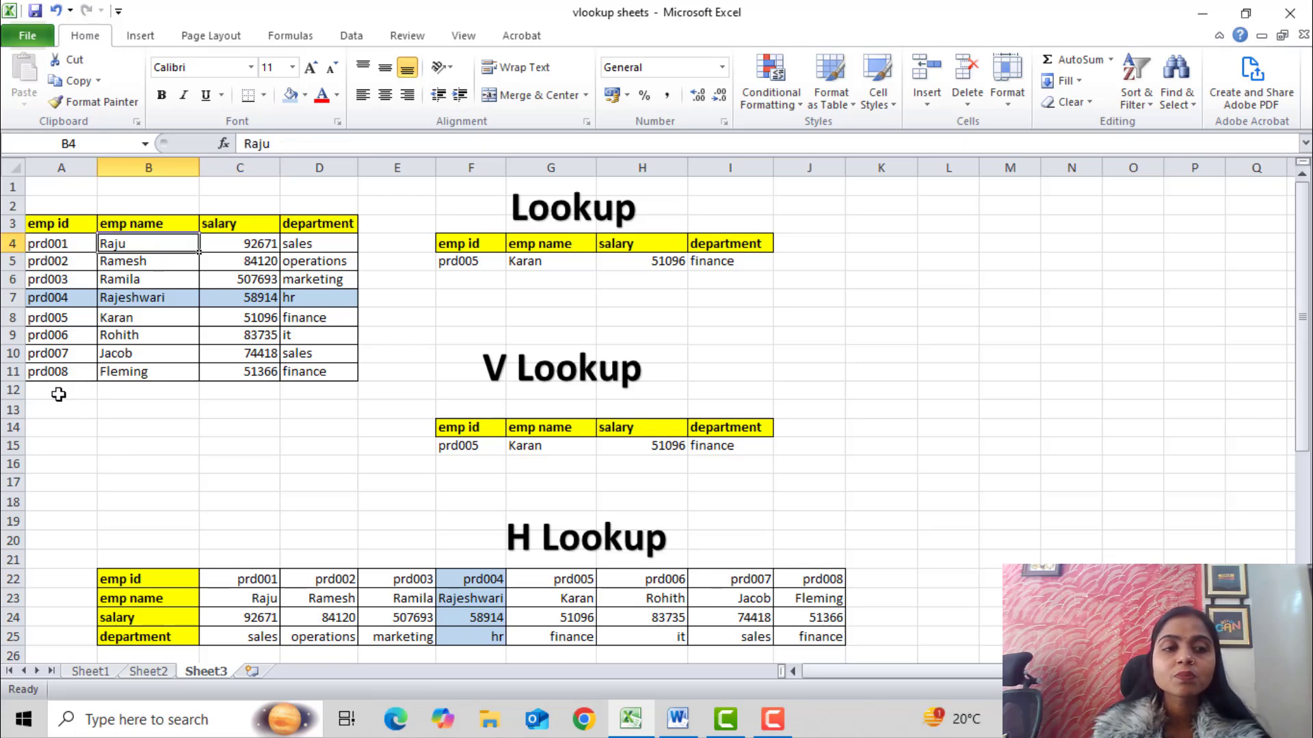